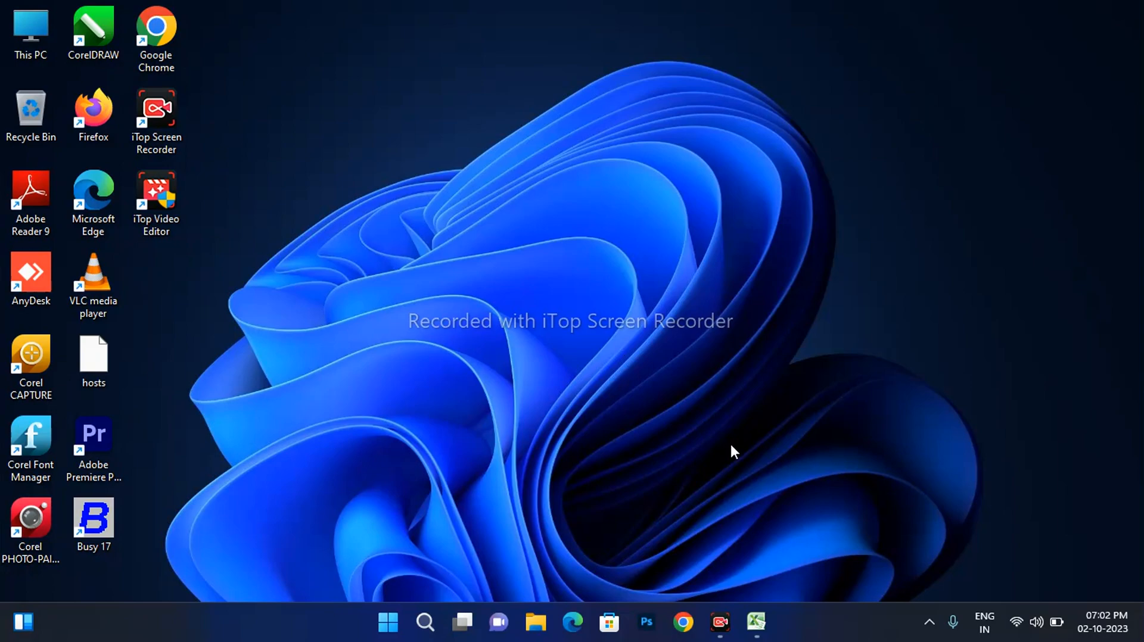
# Bring up the marksheet workbook and look over its TOTAL, PERSENT, RESULT, GREAT and DIVISION headers
pyautogui.click(757, 622)
pyautogui.moveTo(411, 204); pyautogui.dragTo(447, 523)
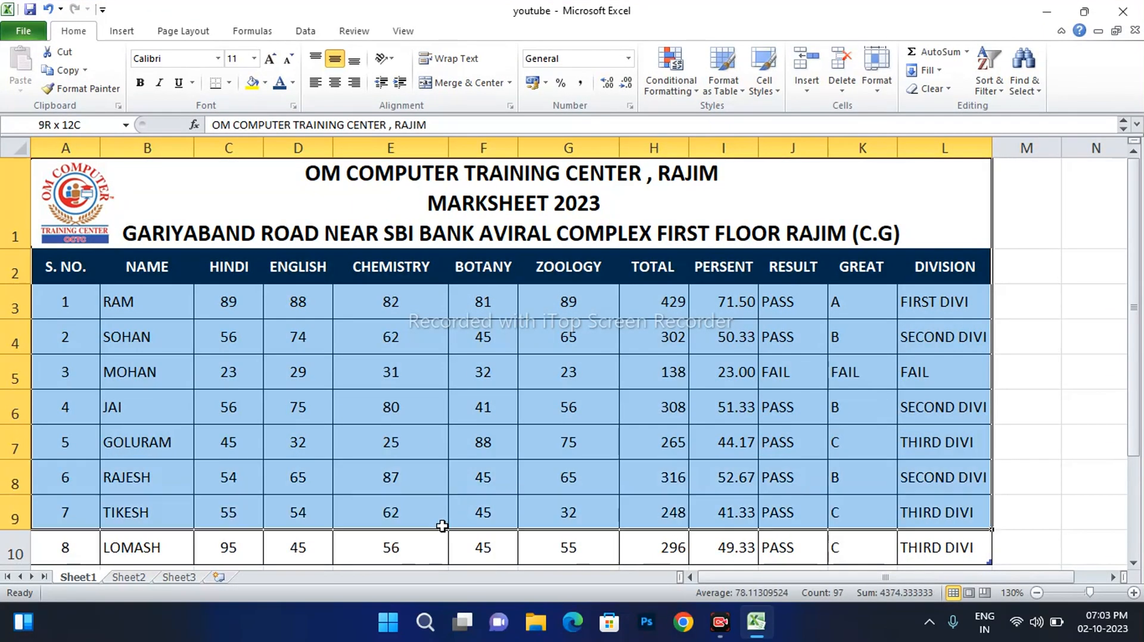
pyautogui.click(646, 278)
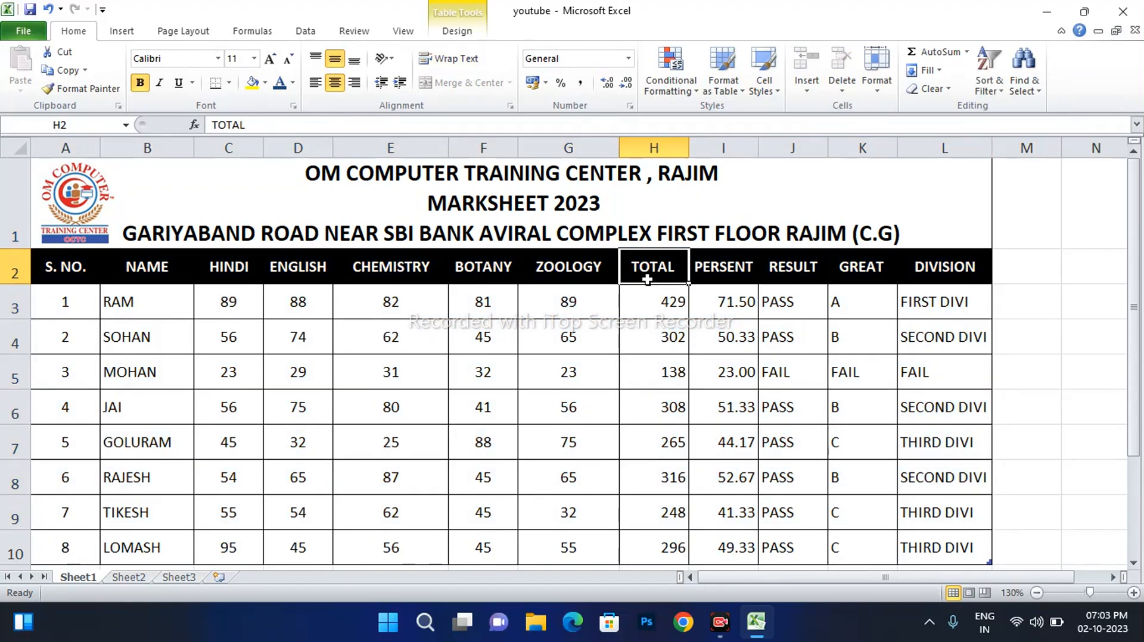
pyautogui.click(733, 268)
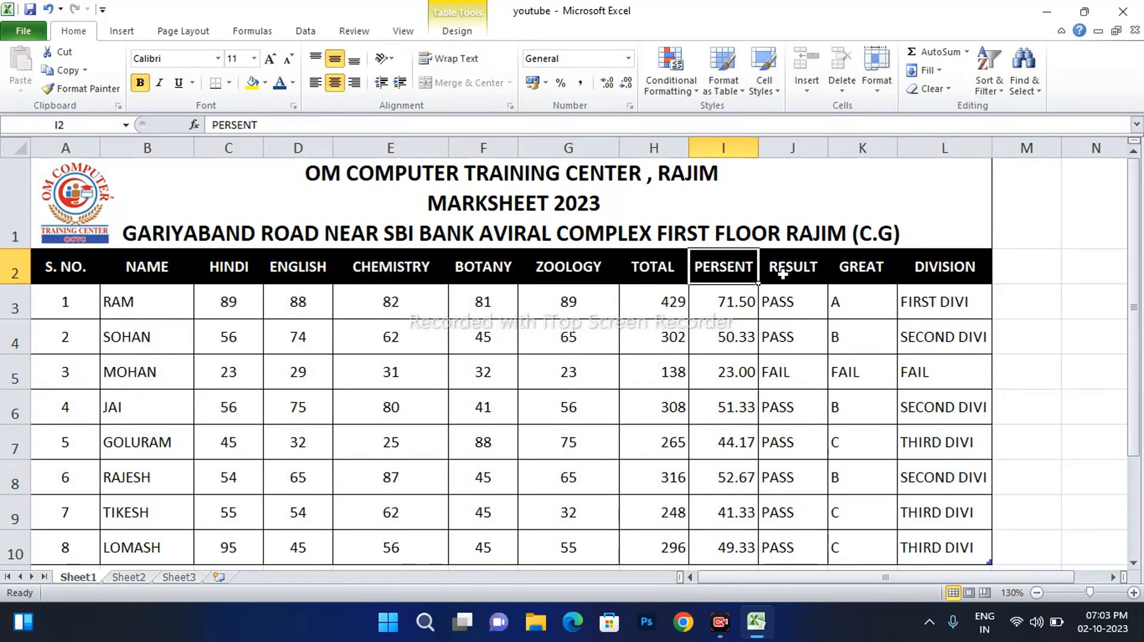
pyautogui.click(780, 271)
pyautogui.click(881, 275)
pyautogui.click(949, 274)
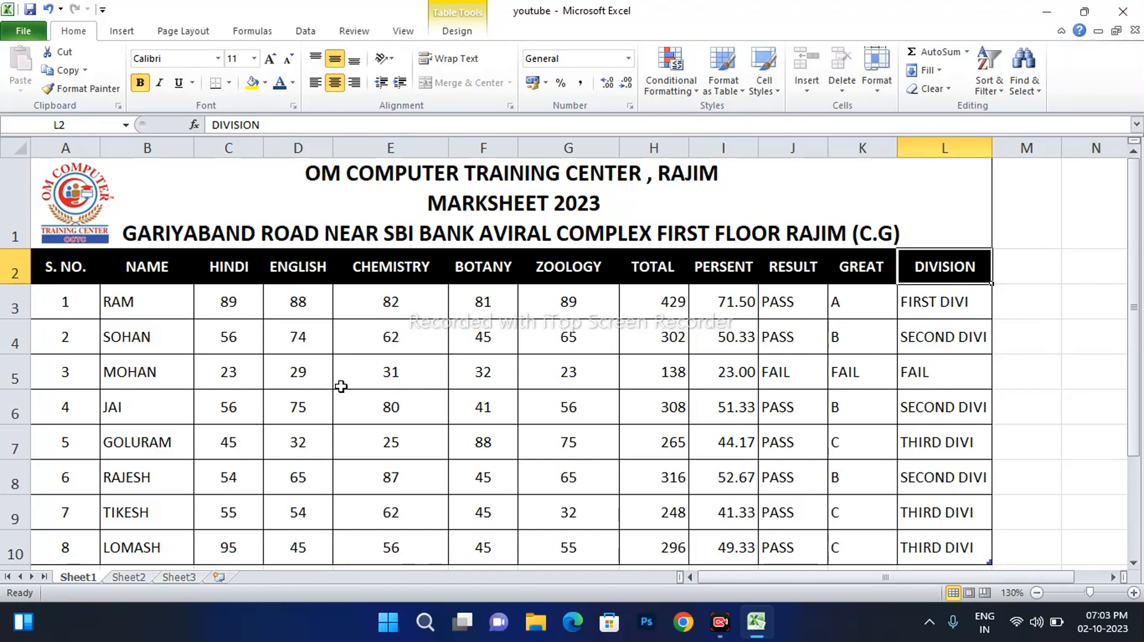
# Check the subject marks and the nested IF formula in J4
pyautogui.click(514, 351)
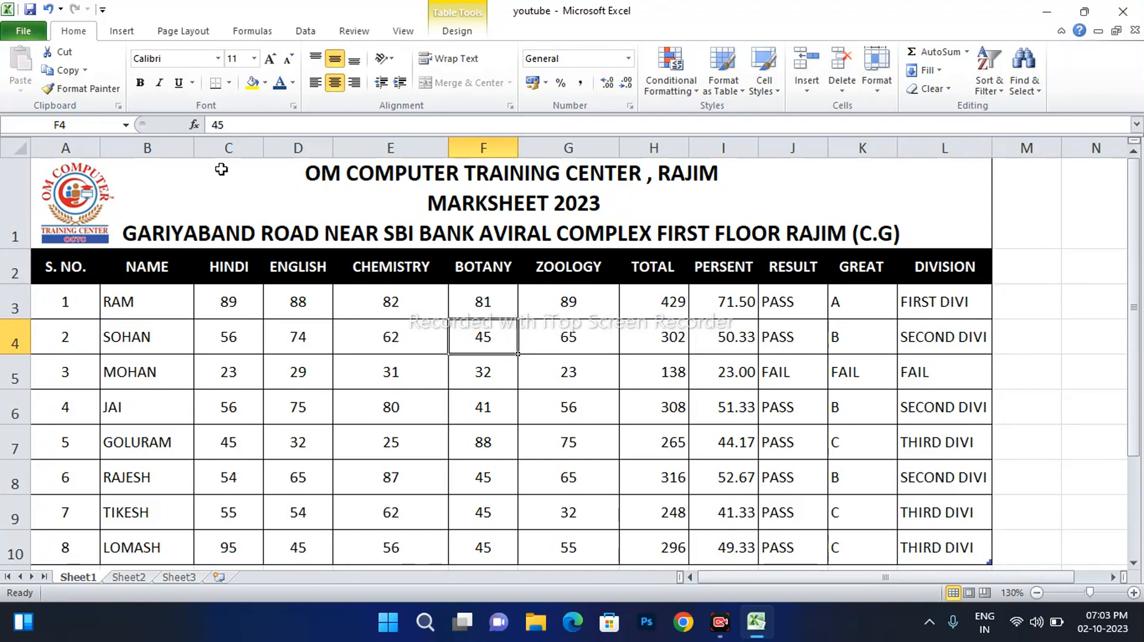
pyautogui.moveTo(221, 169); pyautogui.dragTo(307, 280)
pyautogui.click(294, 375)
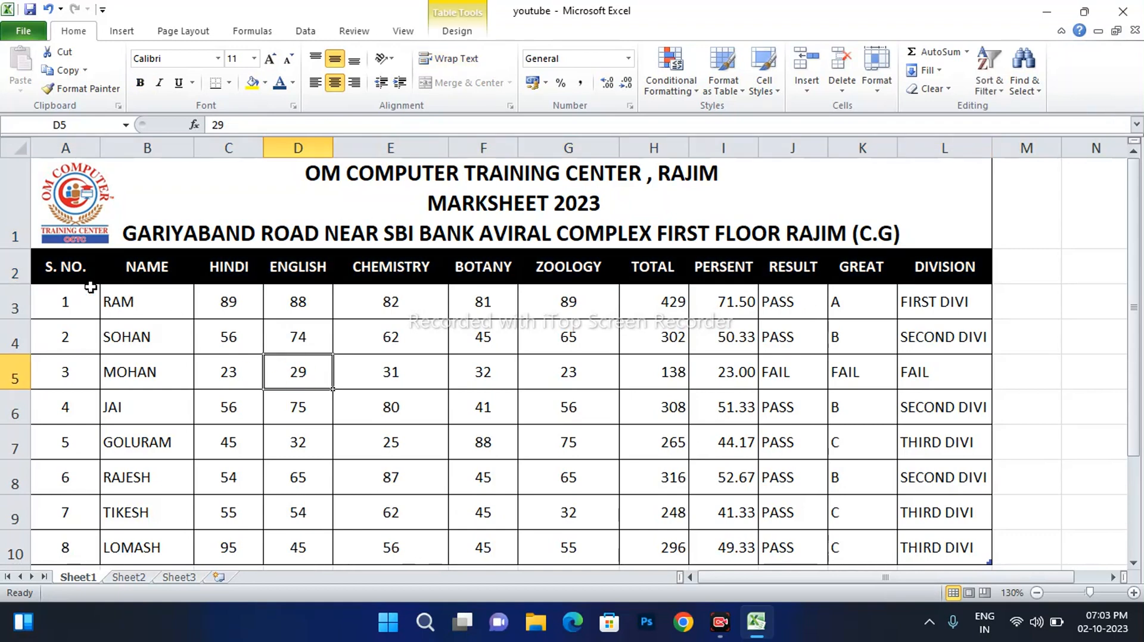
pyautogui.moveTo(62, 274); pyautogui.dragTo(914, 271)
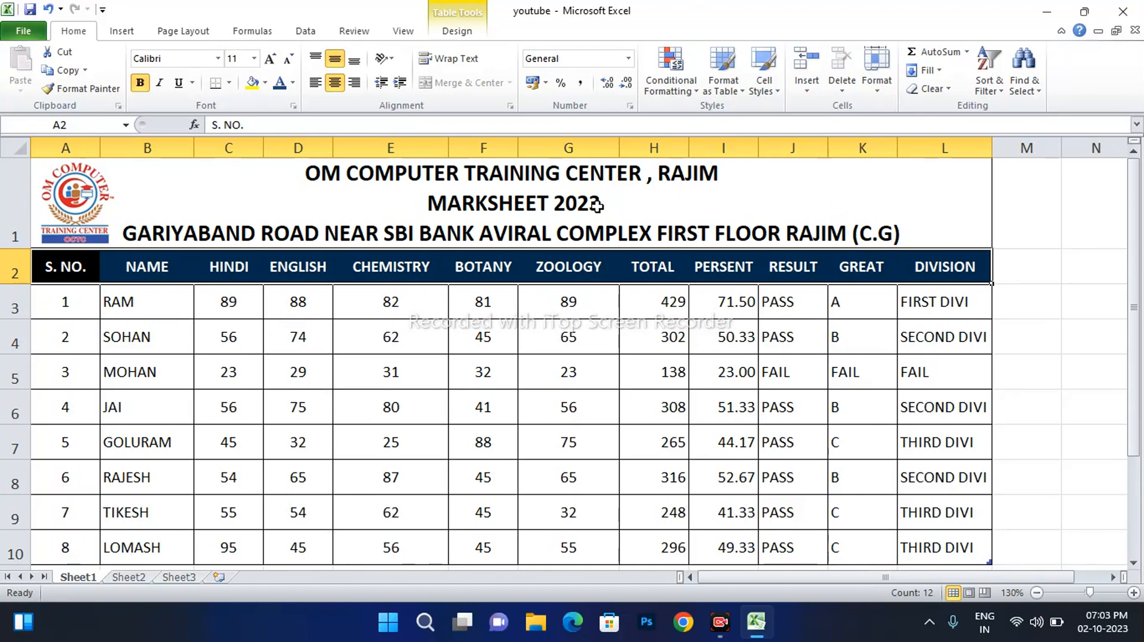
pyautogui.click(822, 344)
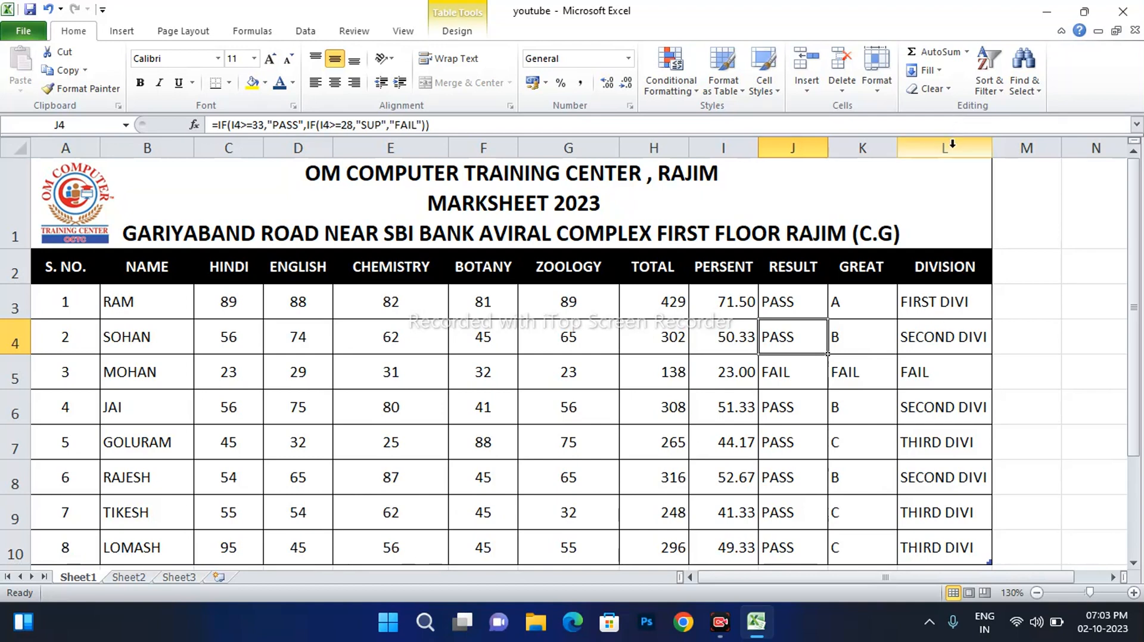
# Merge and centre cells A1 to L1 on the blank Sheet2
pyautogui.click(130, 577)
pyautogui.moveTo(75, 168); pyautogui.dragTo(512, 190)
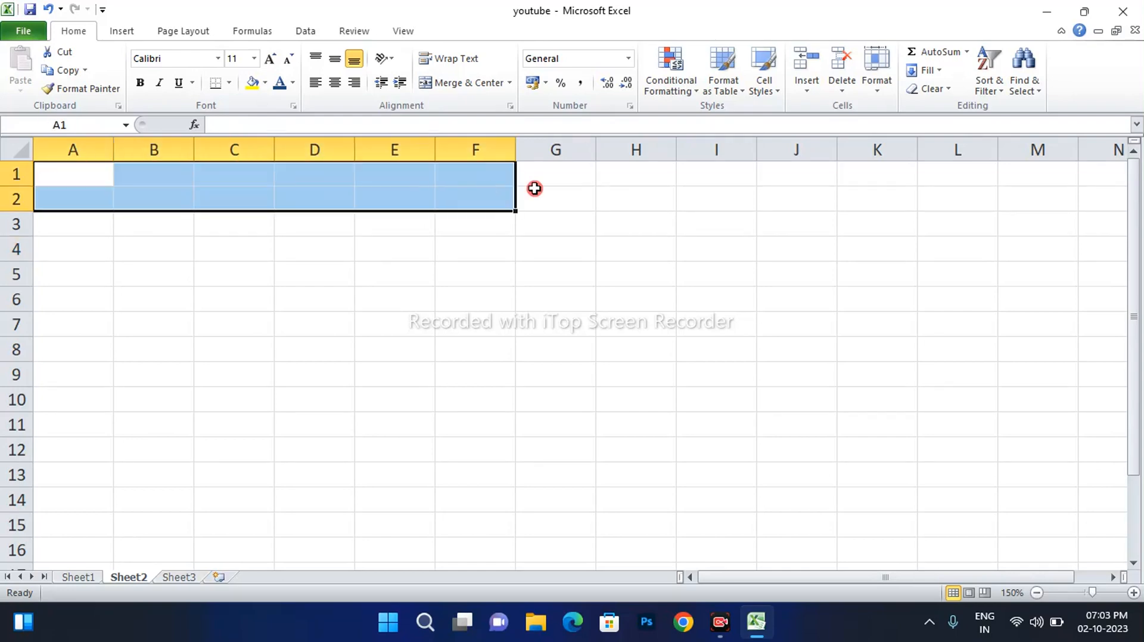
pyautogui.moveTo(636, 174); pyautogui.dragTo(881, 169)
pyautogui.moveTo(77, 176); pyautogui.dragTo(942, 180)
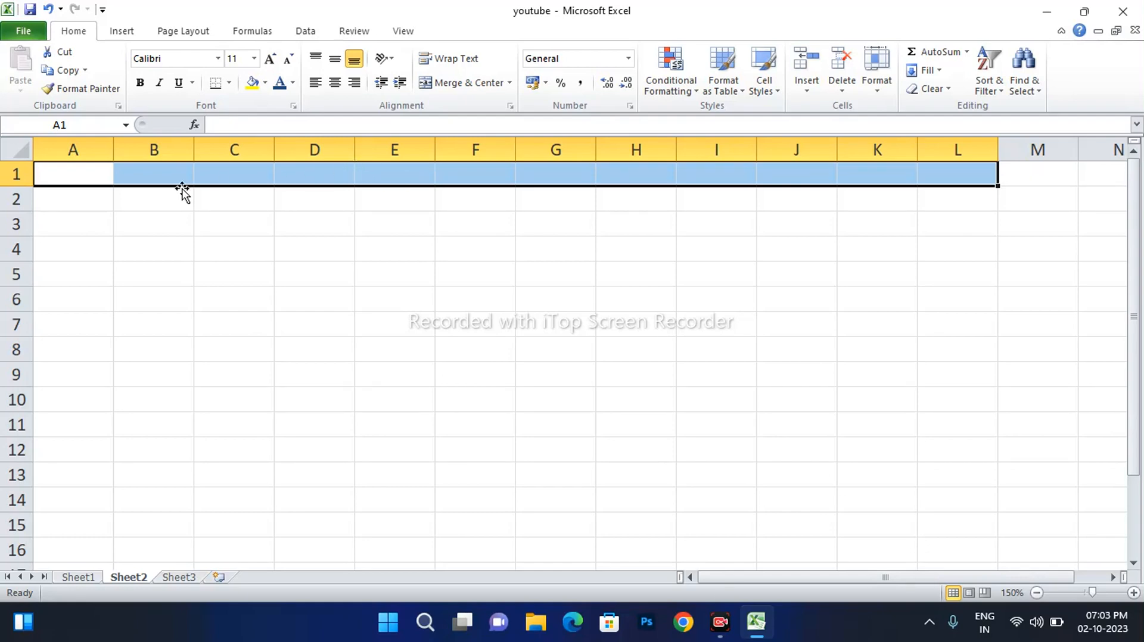
pyautogui.click(462, 83)
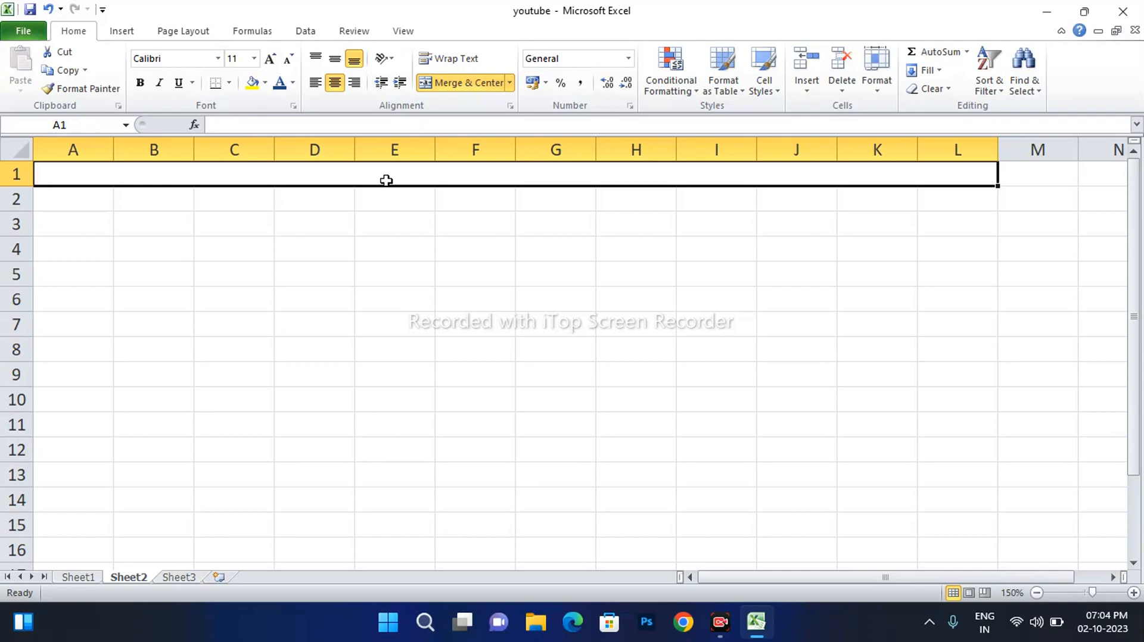
# Type 'OM COMPUTER TRAINING CENTER' and 'MARKSHEET 2023-24' as the first two title lines
pyautogui.write('OM C')
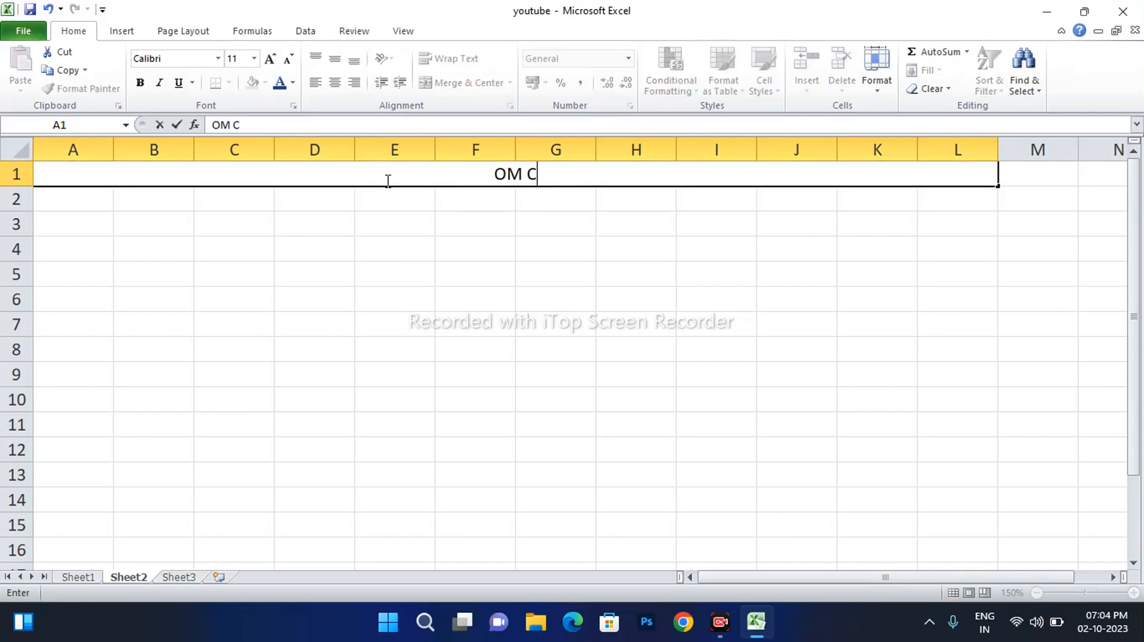
pyautogui.write('OMPUTER TRAI')
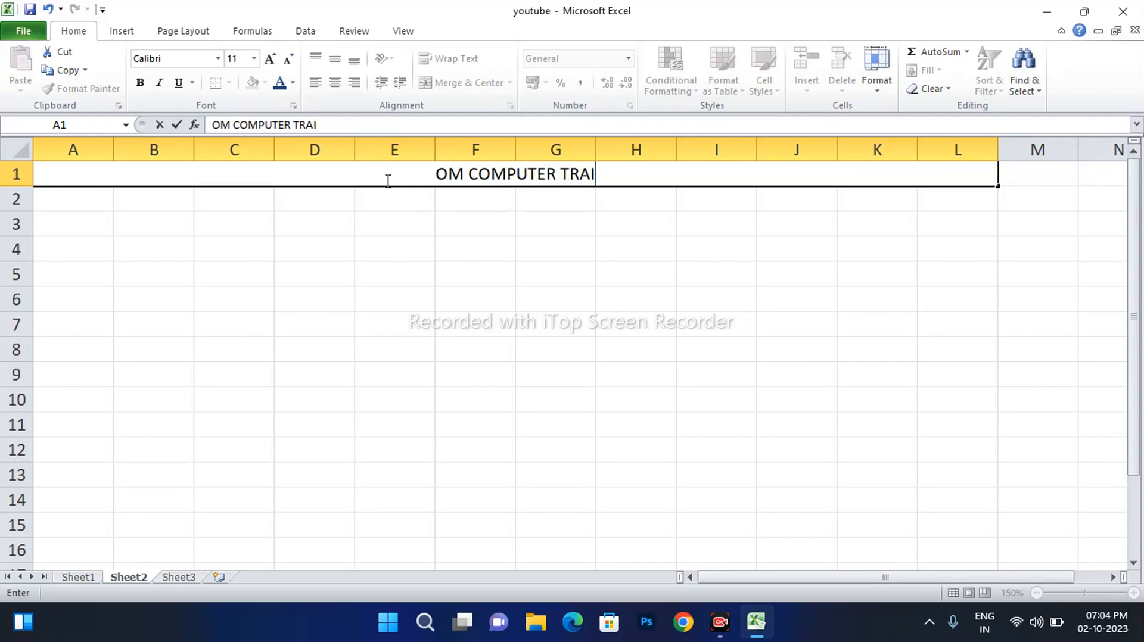
pyautogui.write('NING CENTER')
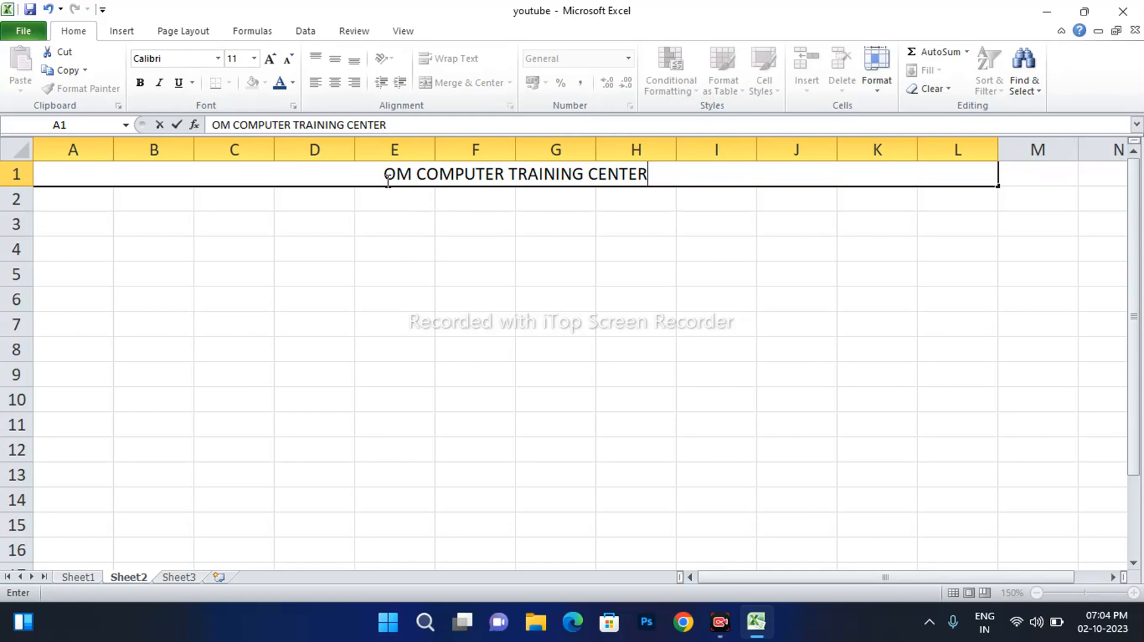
pyautogui.hotkey('alt', 'Return')
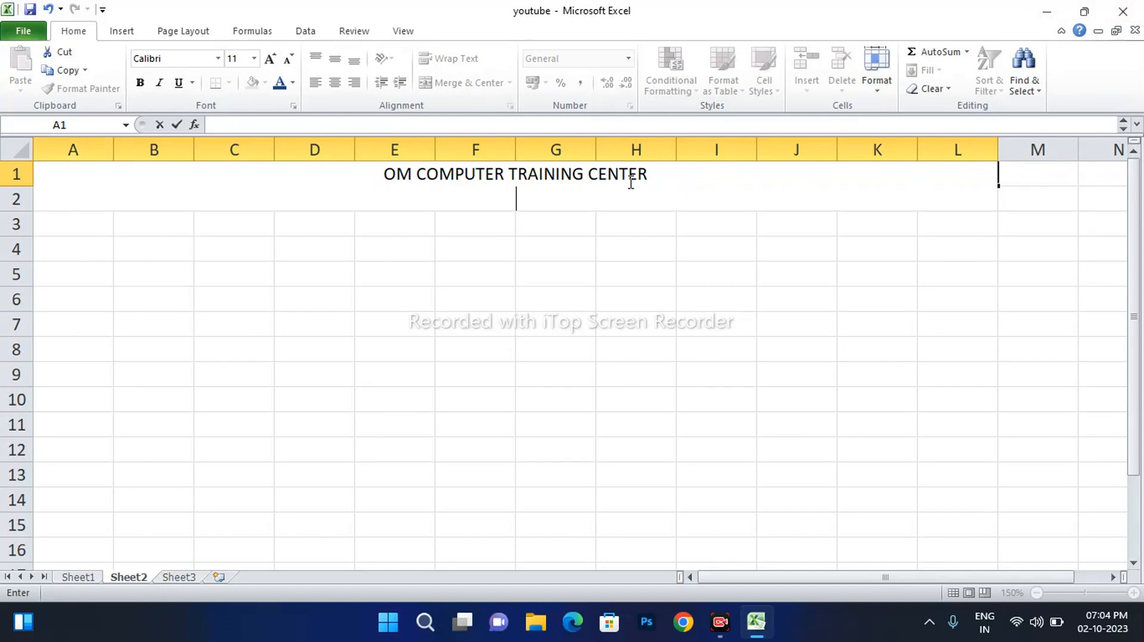
pyautogui.write('MARKSHEET 2')
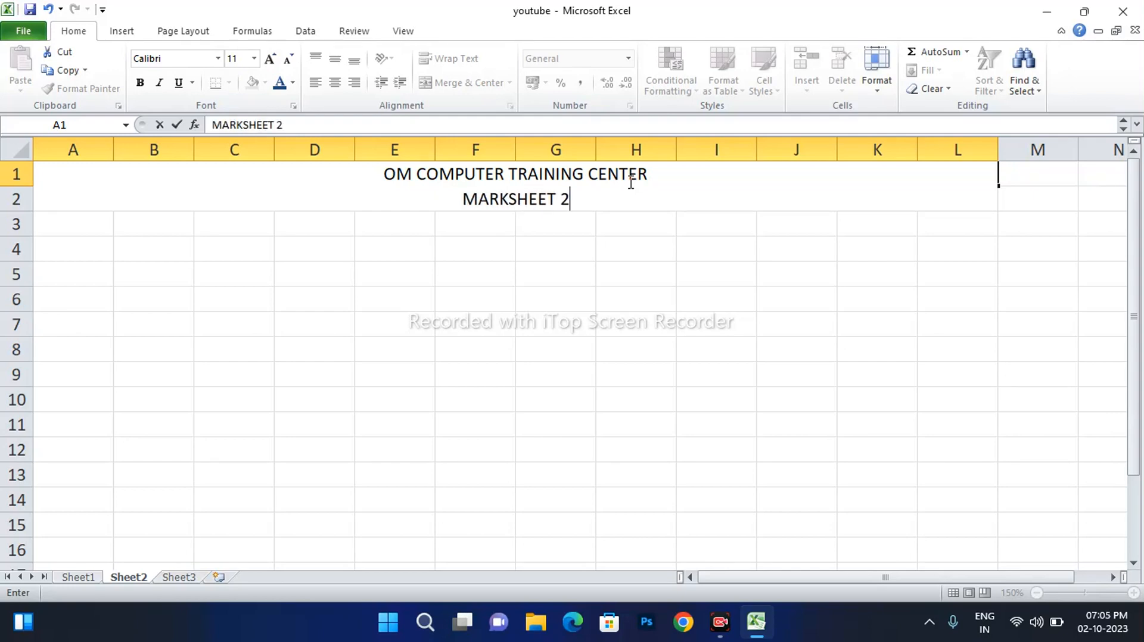
pyautogui.write('023-24')
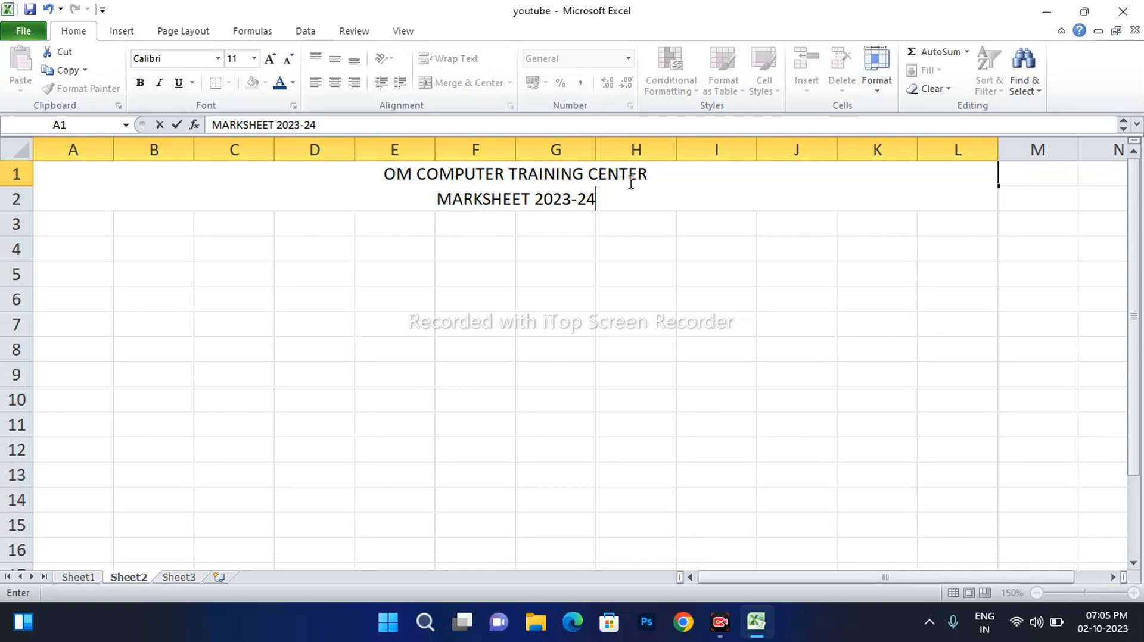
# Add a third title line with the training centre's address, correcting typos
pyautogui.hotkey('alt', 'Return')
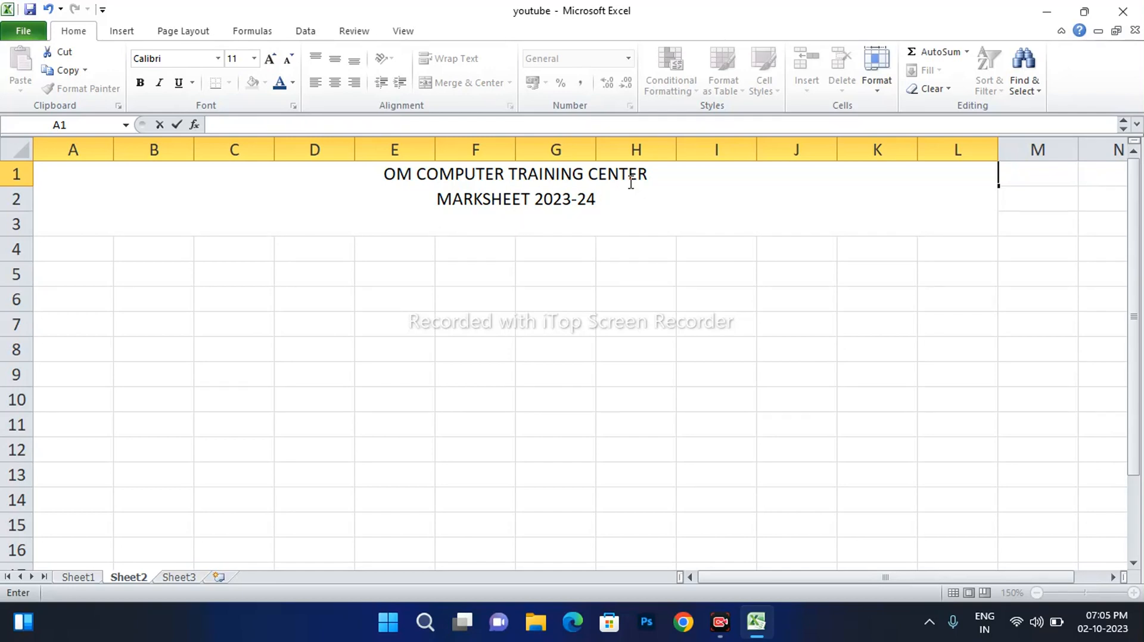
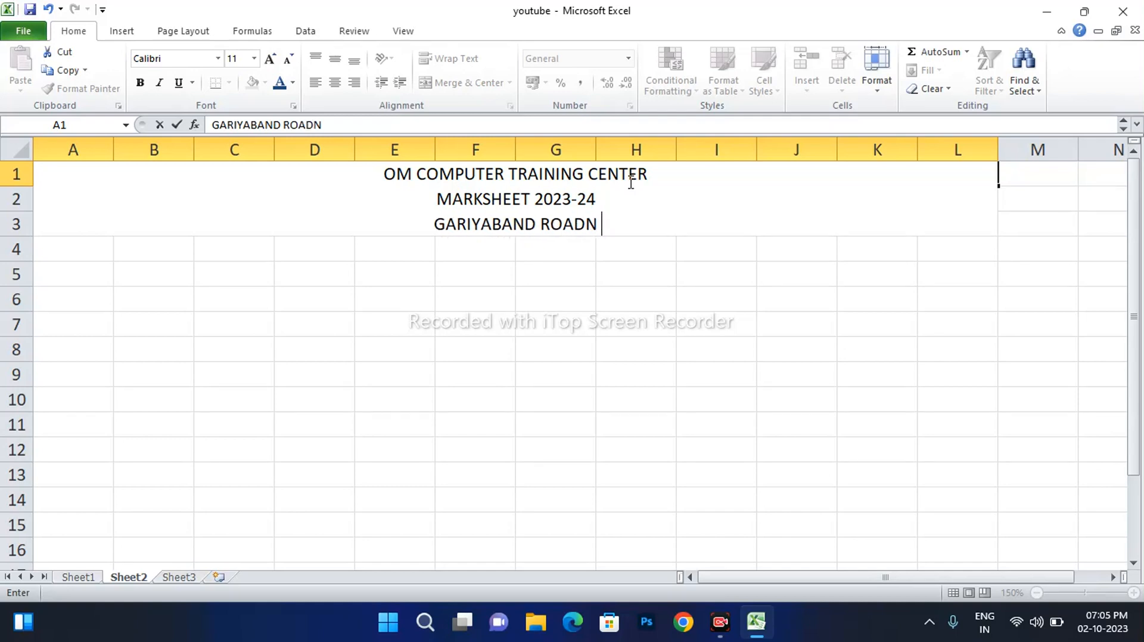
pyautogui.press('BackSpace')
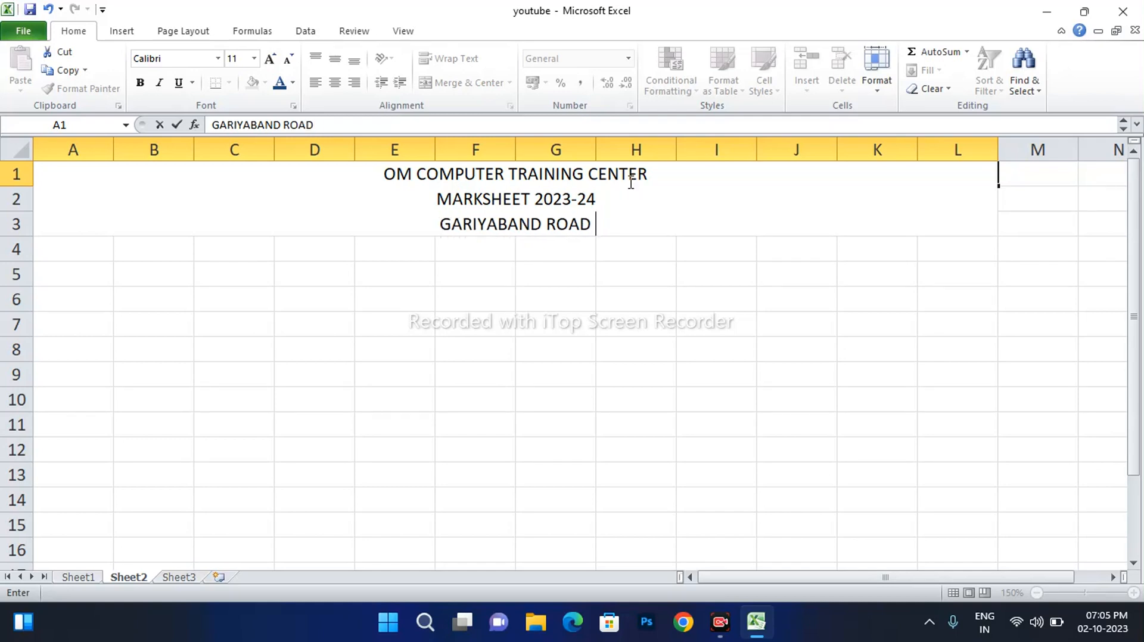
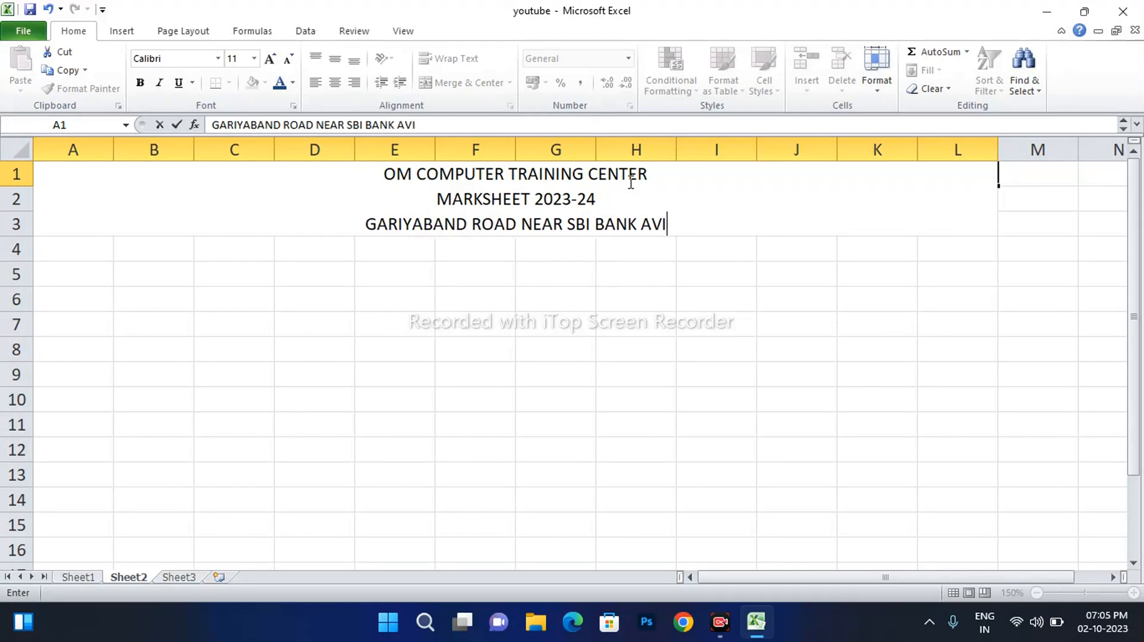
pyautogui.press('BackSpace')
pyautogui.press('BackSpace')
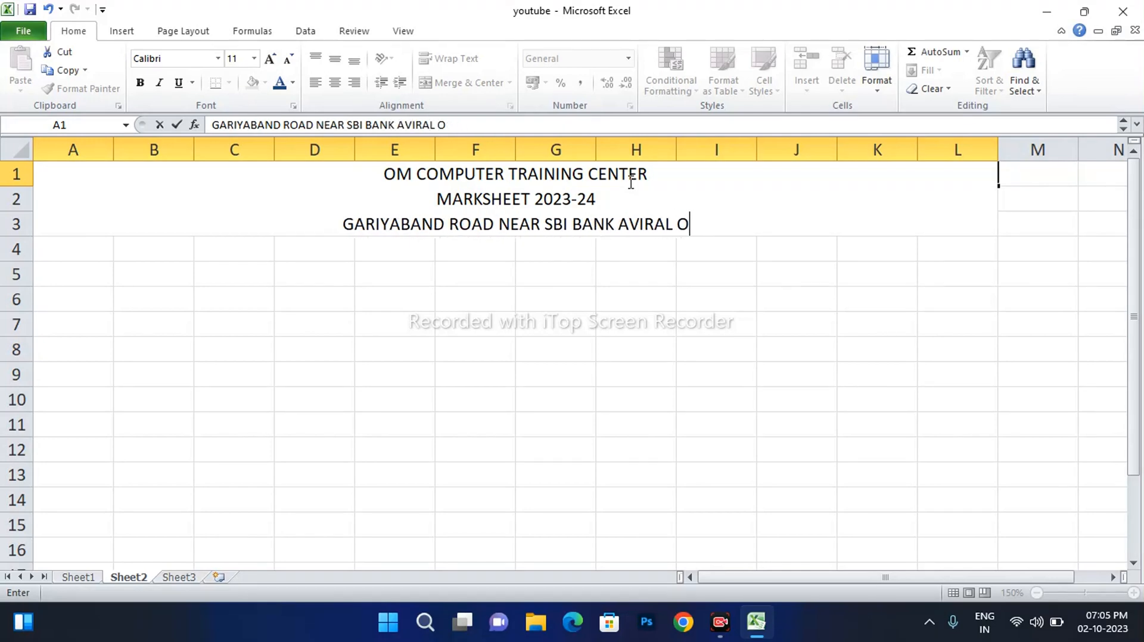
pyautogui.press('BackSpace')
pyautogui.press('BackSpace')
pyautogui.press('BackSpace')
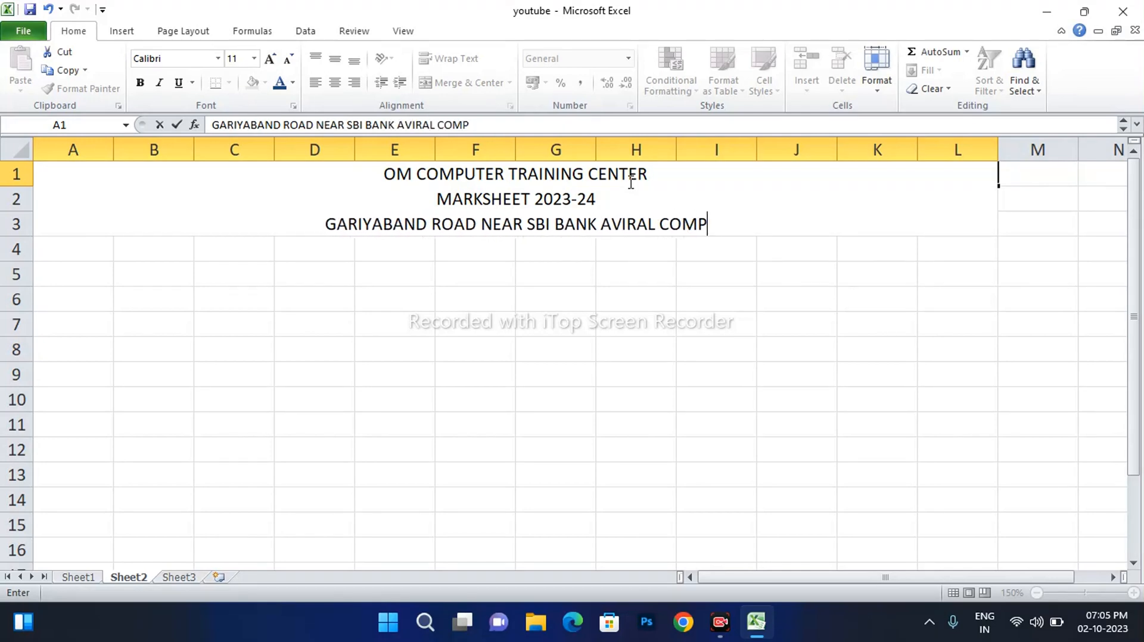
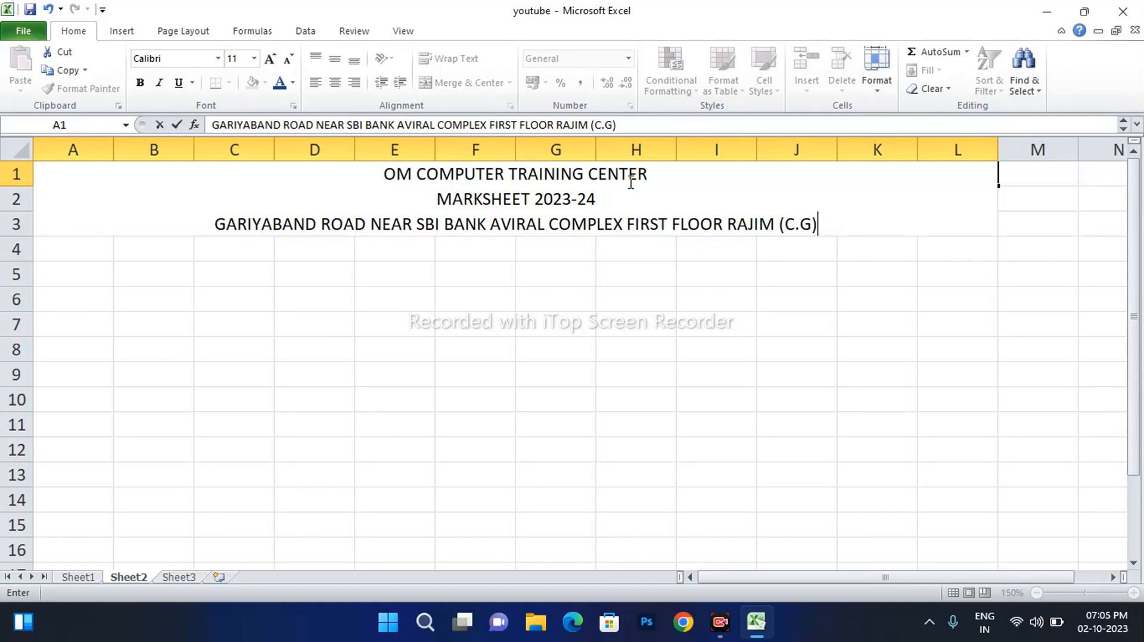
# Make the OM COMPUTER TRAINING CENTER line size 24, bold and red
pyautogui.moveTo(668, 173); pyautogui.dragTo(380, 180)
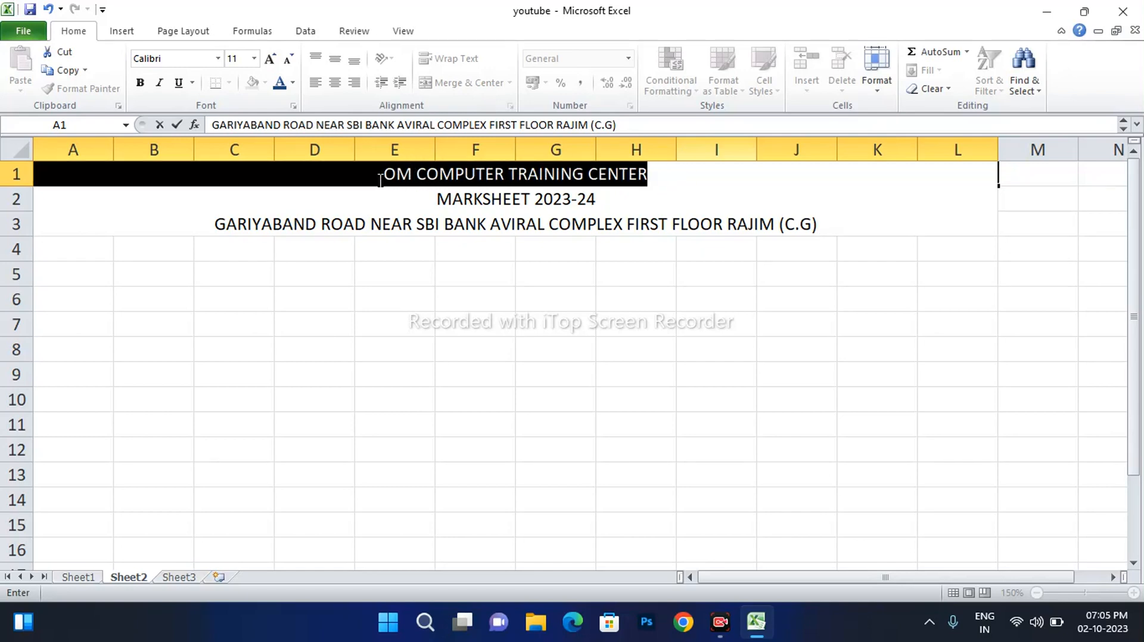
pyautogui.click(271, 59)
pyautogui.click(271, 59)
pyautogui.click(271, 59)
pyautogui.click(271, 59)
pyautogui.click(271, 59)
pyautogui.click(271, 59)
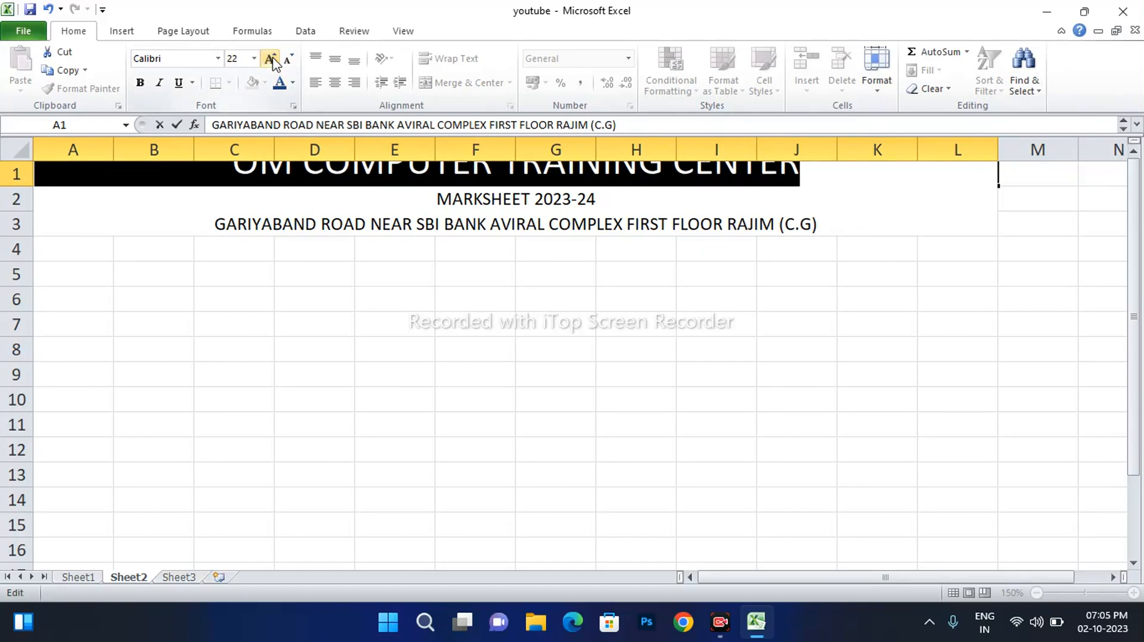
pyautogui.click(271, 59)
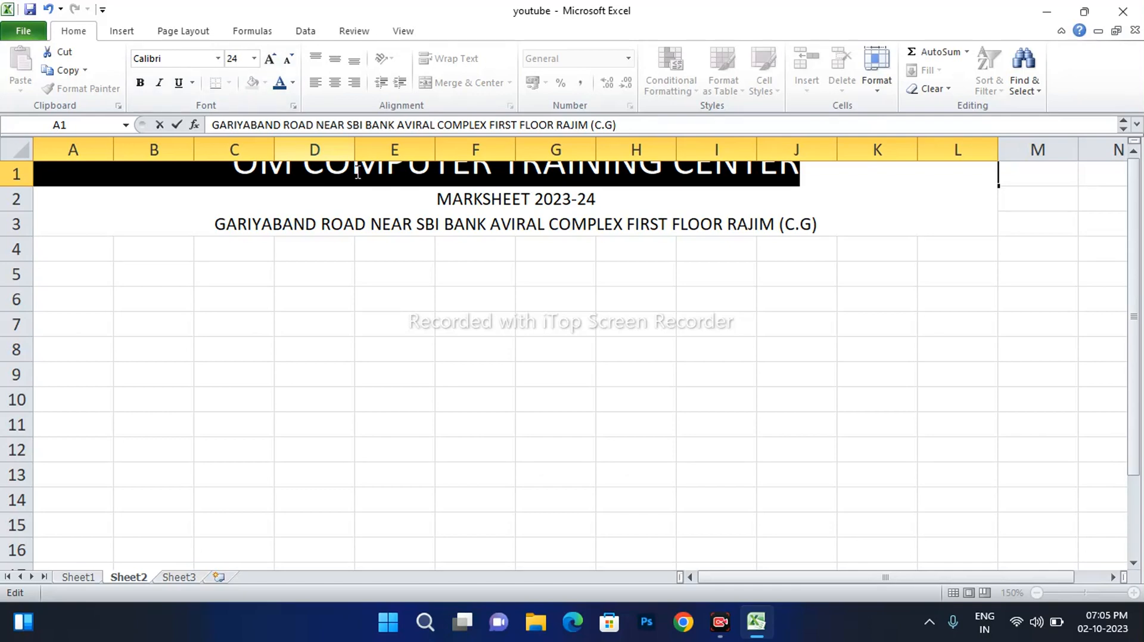
pyautogui.click(141, 84)
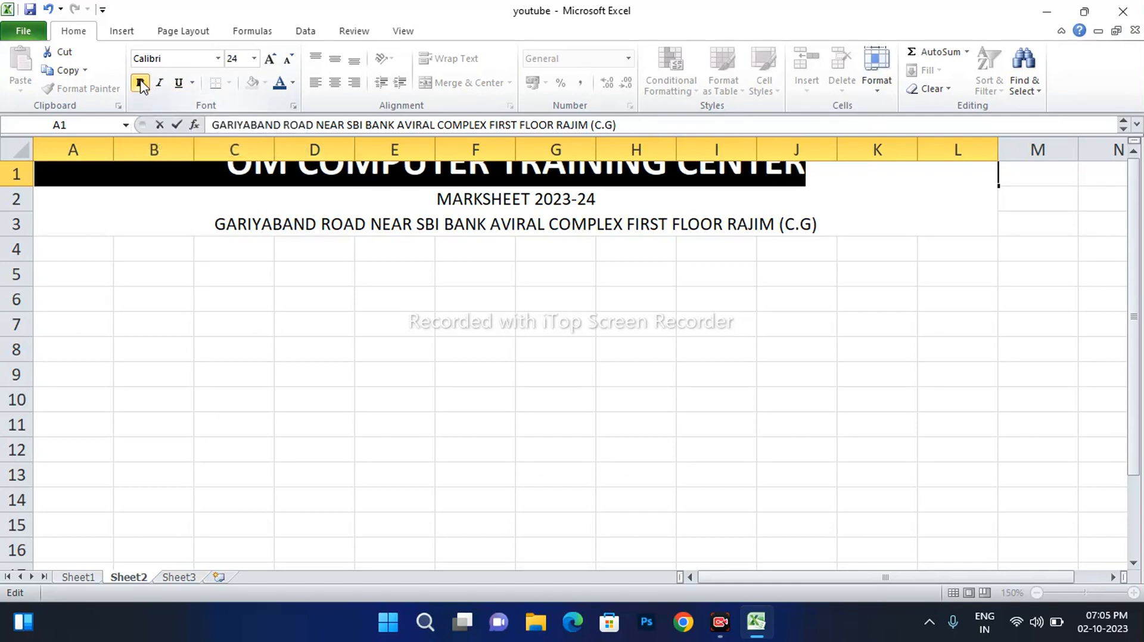
pyautogui.click(292, 83)
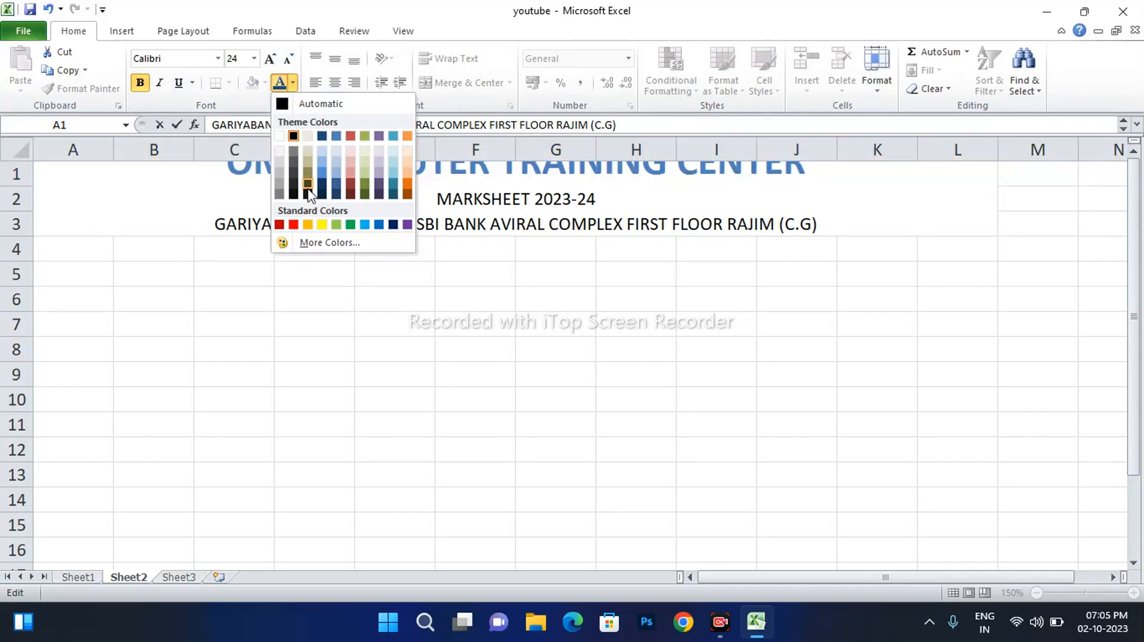
pyautogui.click(292, 223)
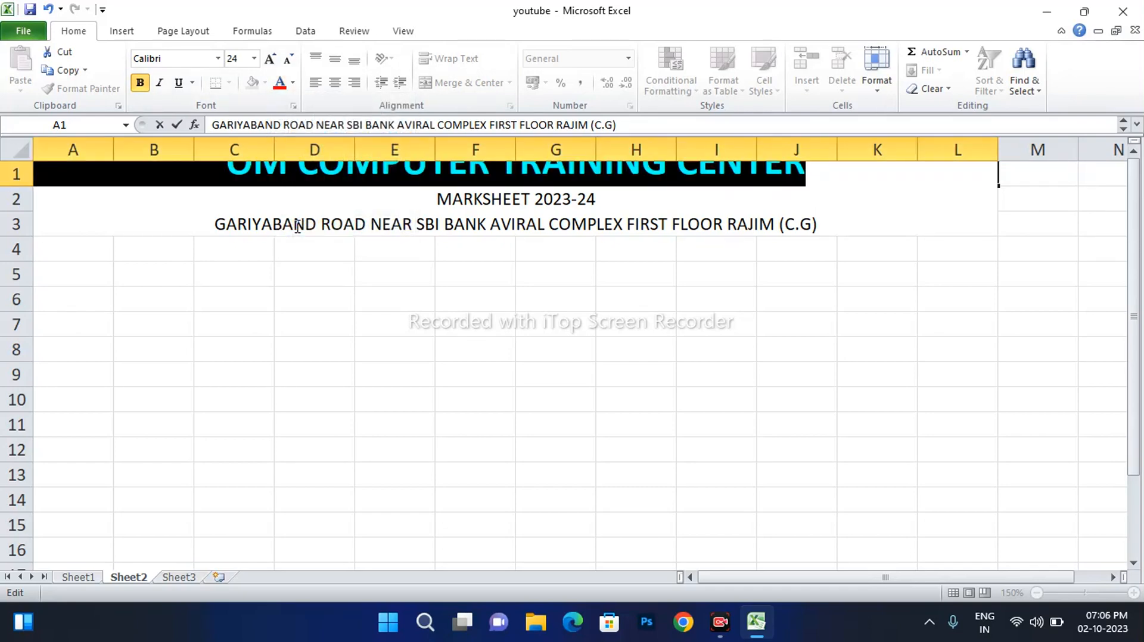
# Enlarge the MARKSHEET 2023-24 line to 18pt, bold and blue
pyautogui.moveTo(598, 199); pyautogui.dragTo(427, 196)
pyautogui.click(273, 59)
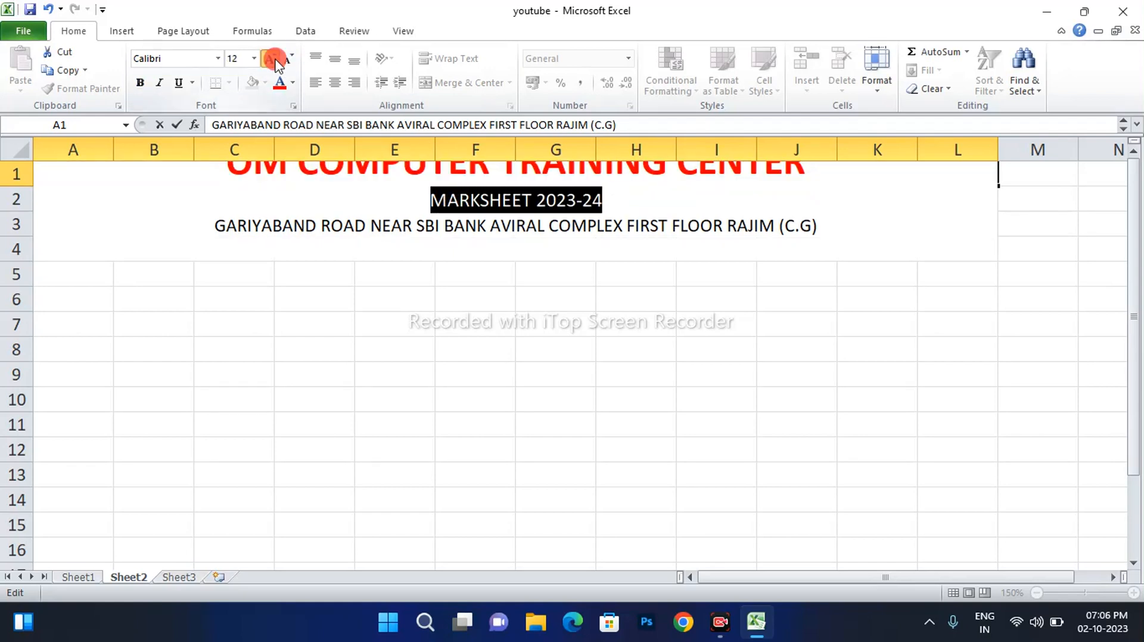
pyautogui.click(273, 58)
pyautogui.click(273, 58)
pyautogui.click(140, 83)
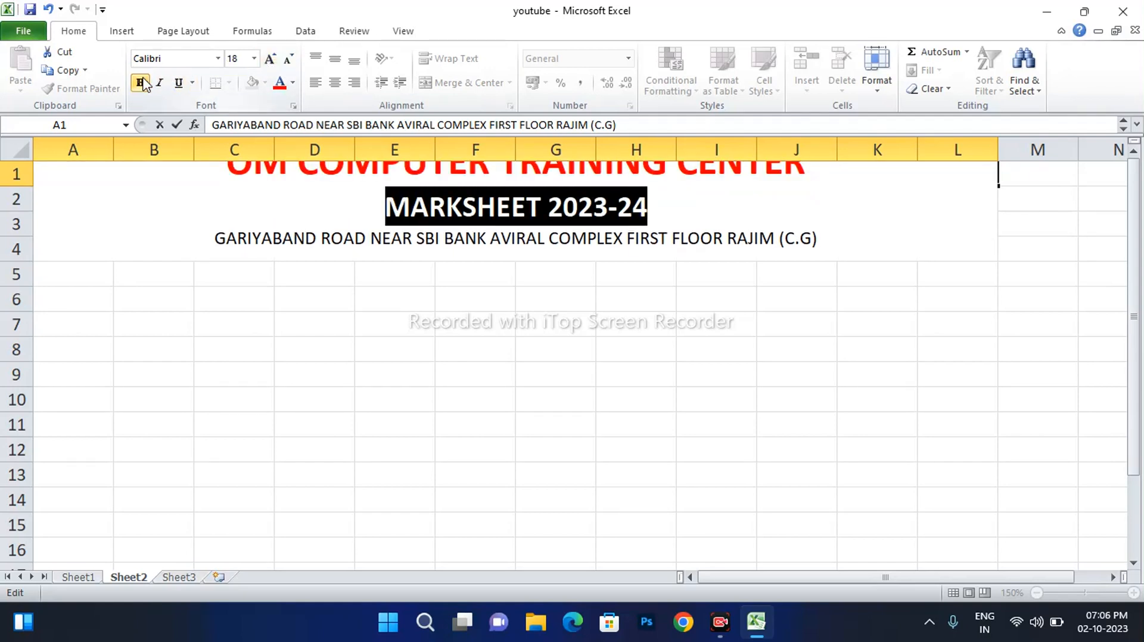
pyautogui.click(293, 82)
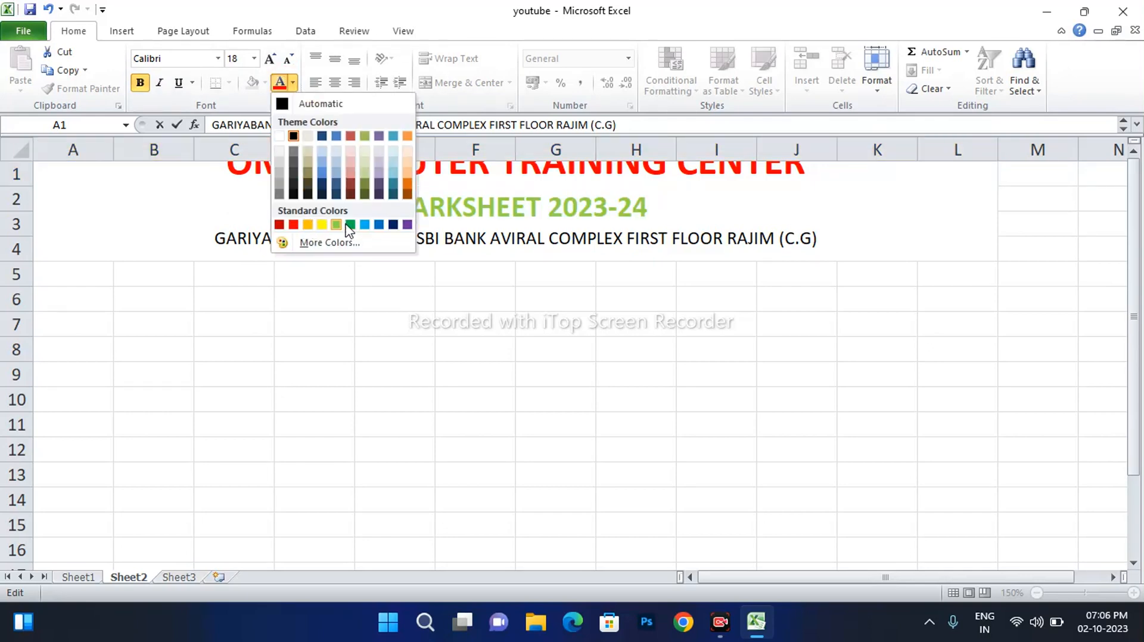
pyautogui.click(384, 226)
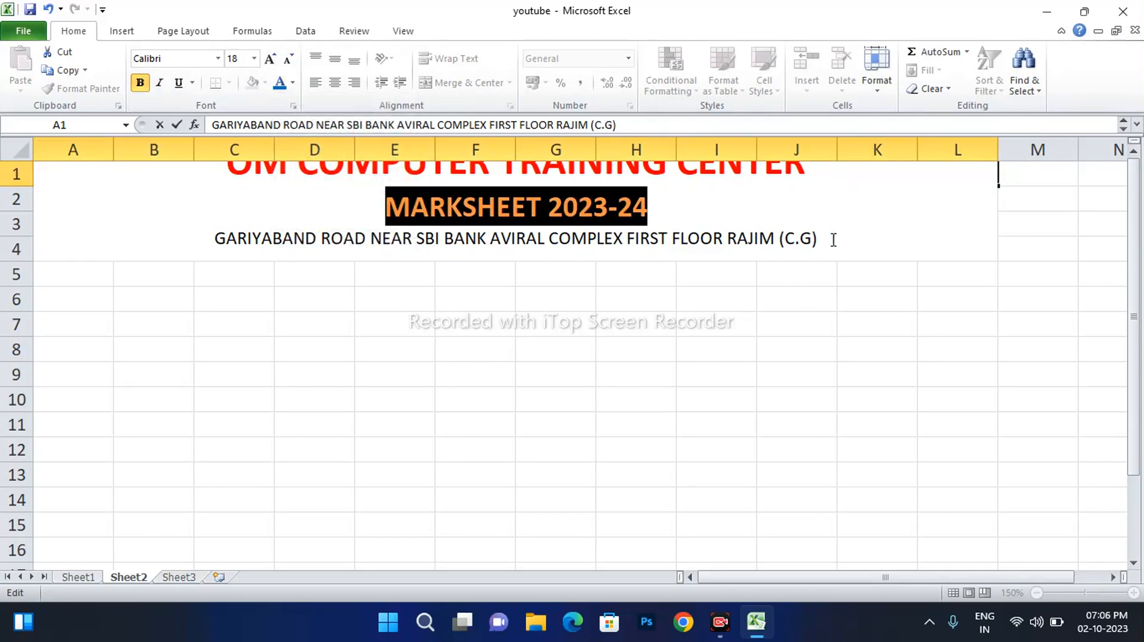
# Make the address line bold purple and finish editing the title cell
pyautogui.moveTo(831, 239); pyautogui.dragTo(209, 249)
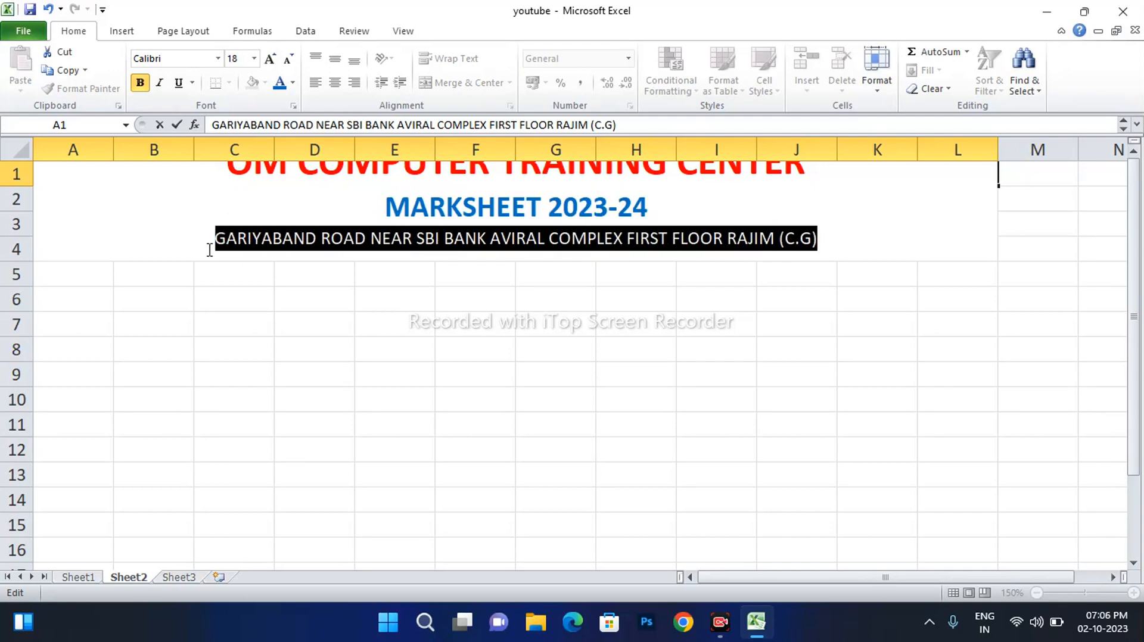
pyautogui.click(292, 83)
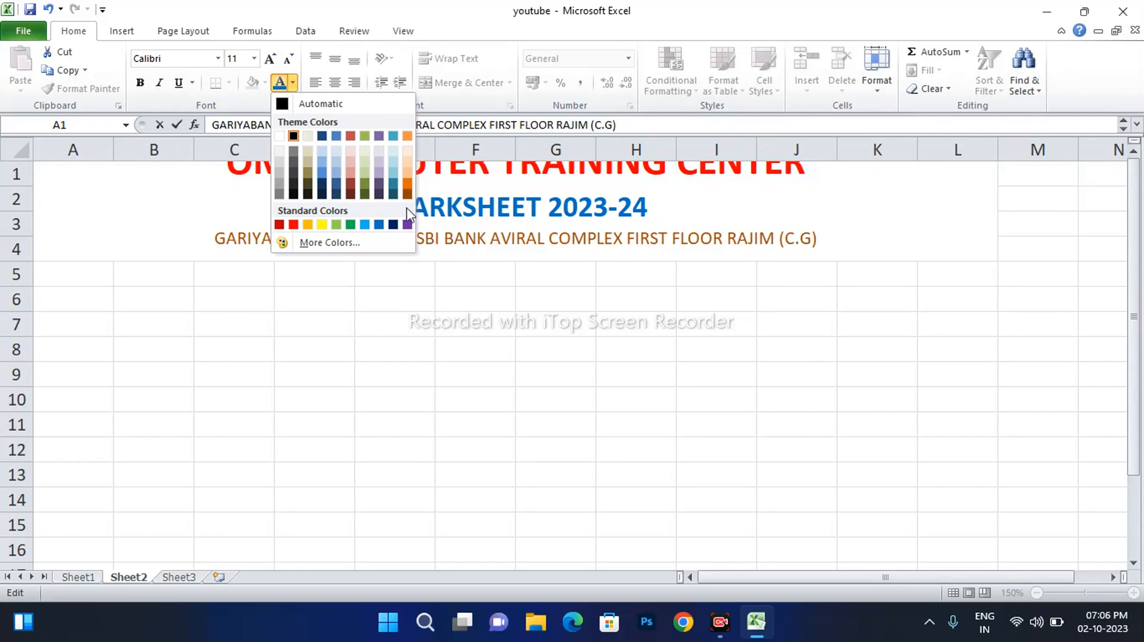
pyautogui.click(407, 224)
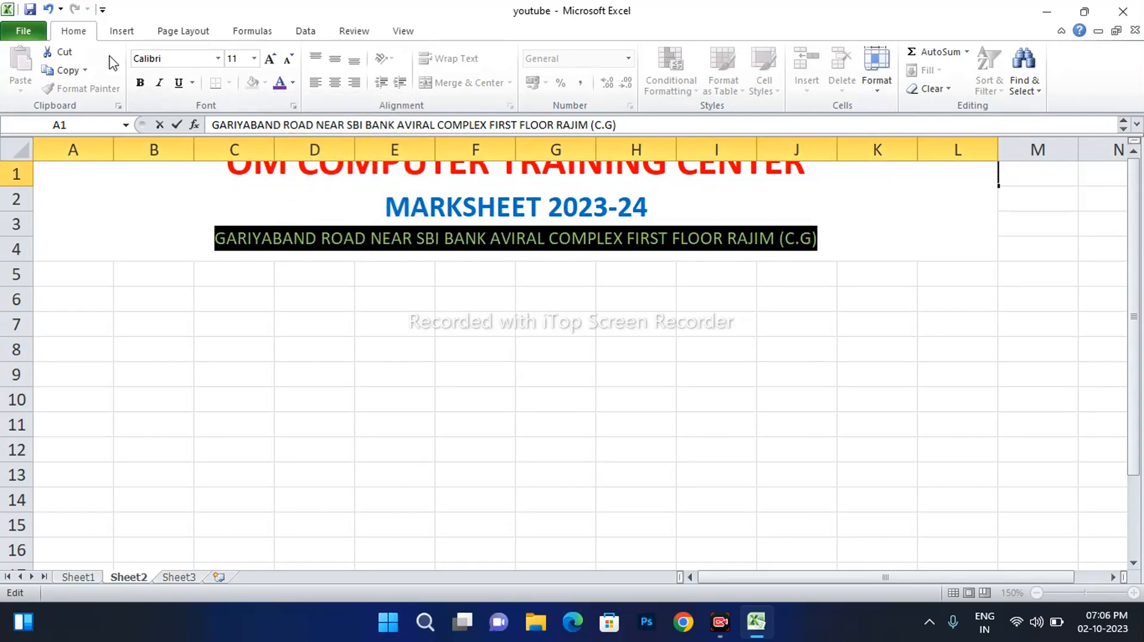
pyautogui.click(140, 83)
pyautogui.click(746, 200)
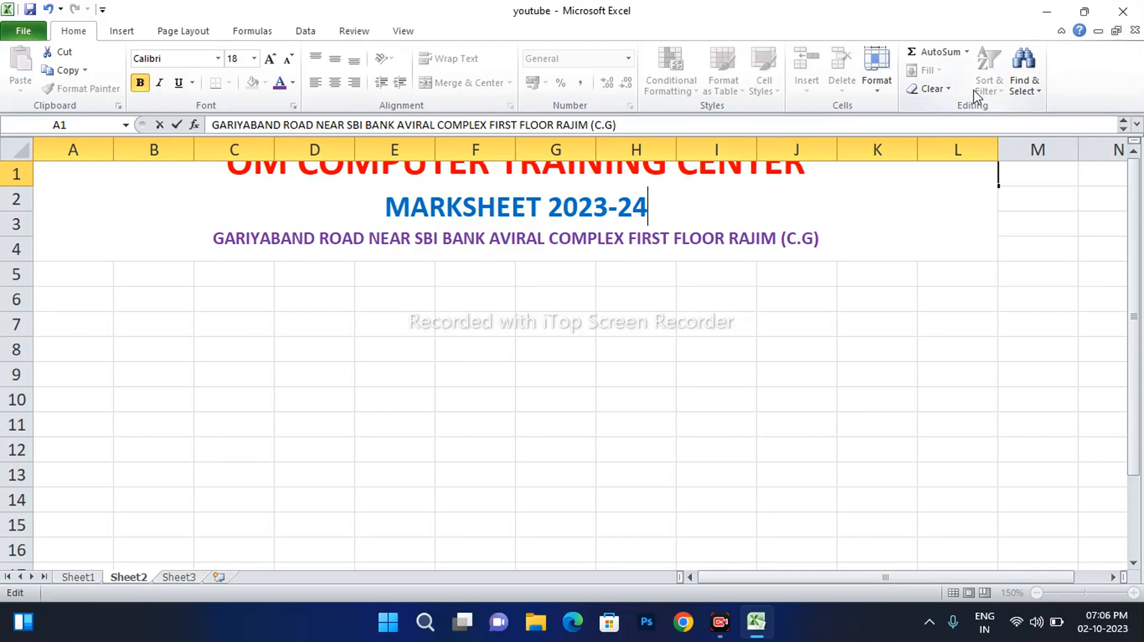
pyautogui.press('Escape')
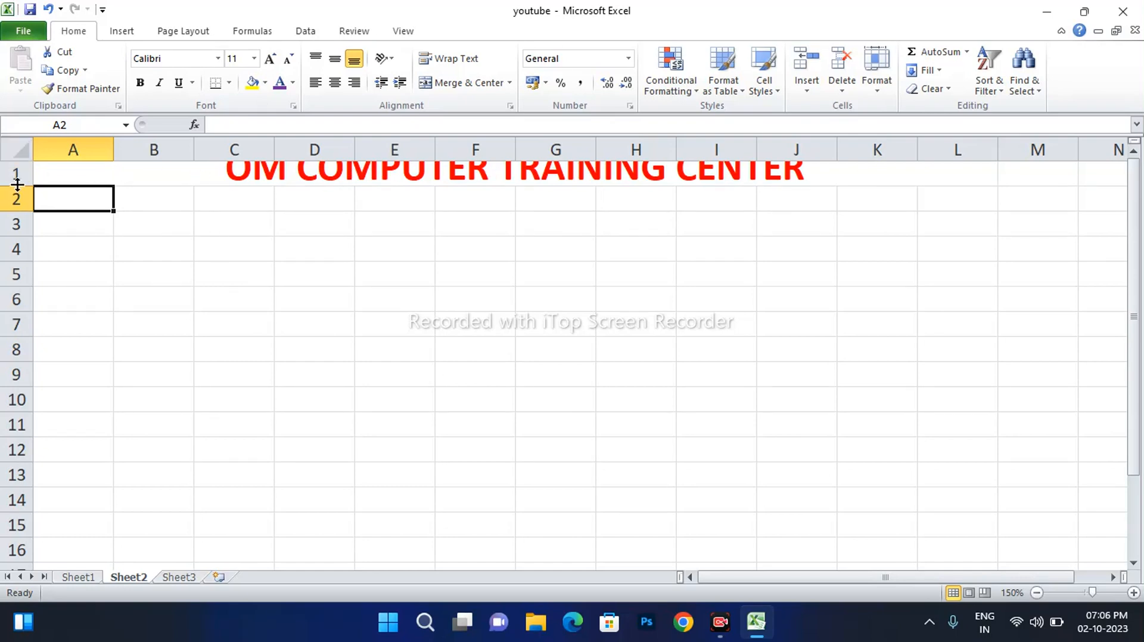
# Increase row 1's height so all three heading lines are visible
pyautogui.moveTo(14, 186); pyautogui.dragTo(17, 267)
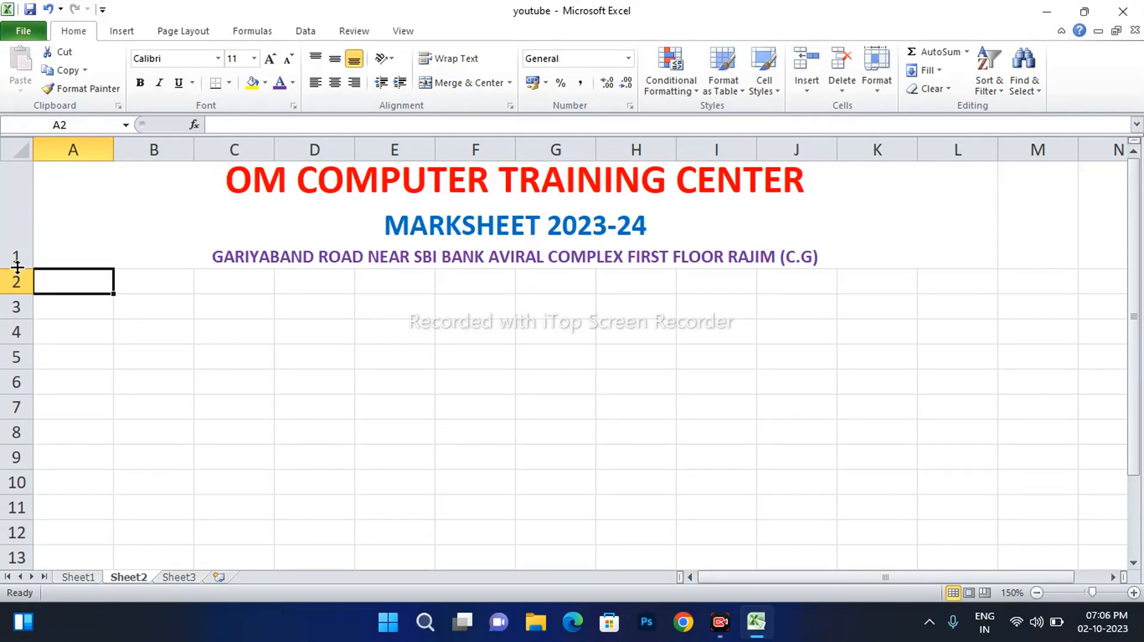
pyautogui.moveTo(17, 268); pyautogui.dragTo(17, 273)
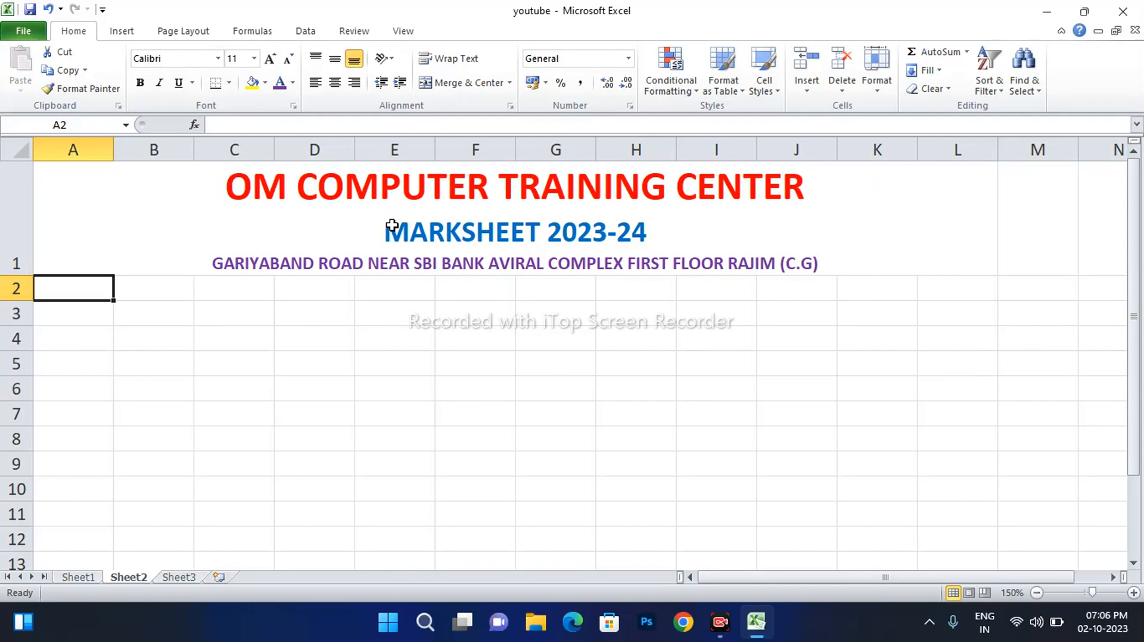
pyautogui.doubleClick(728, 201)
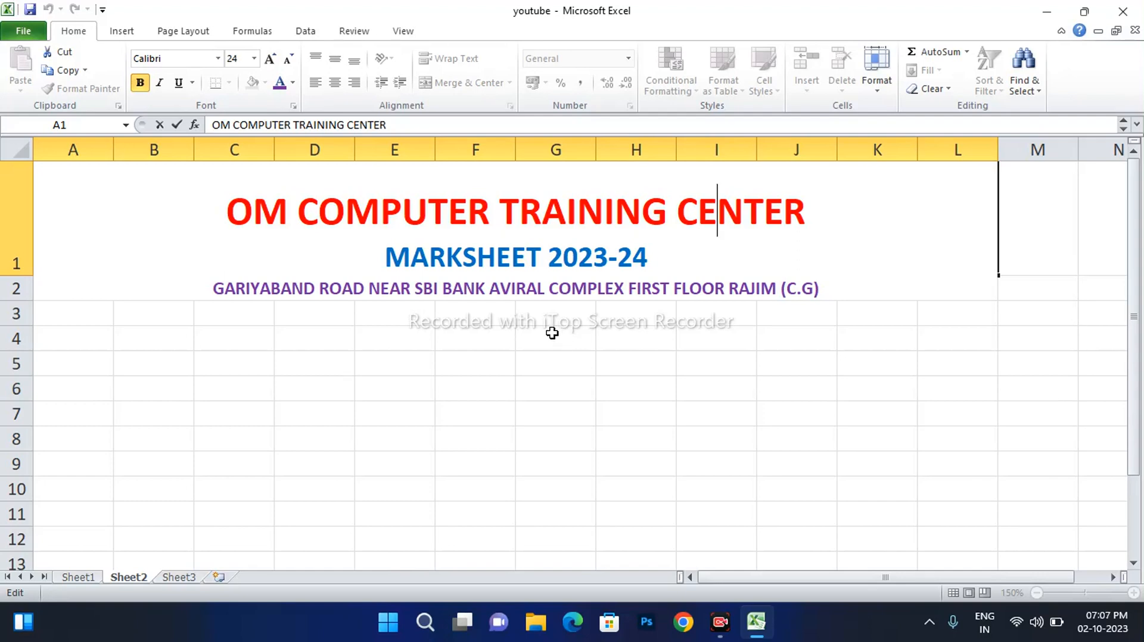
pyautogui.press('Return')
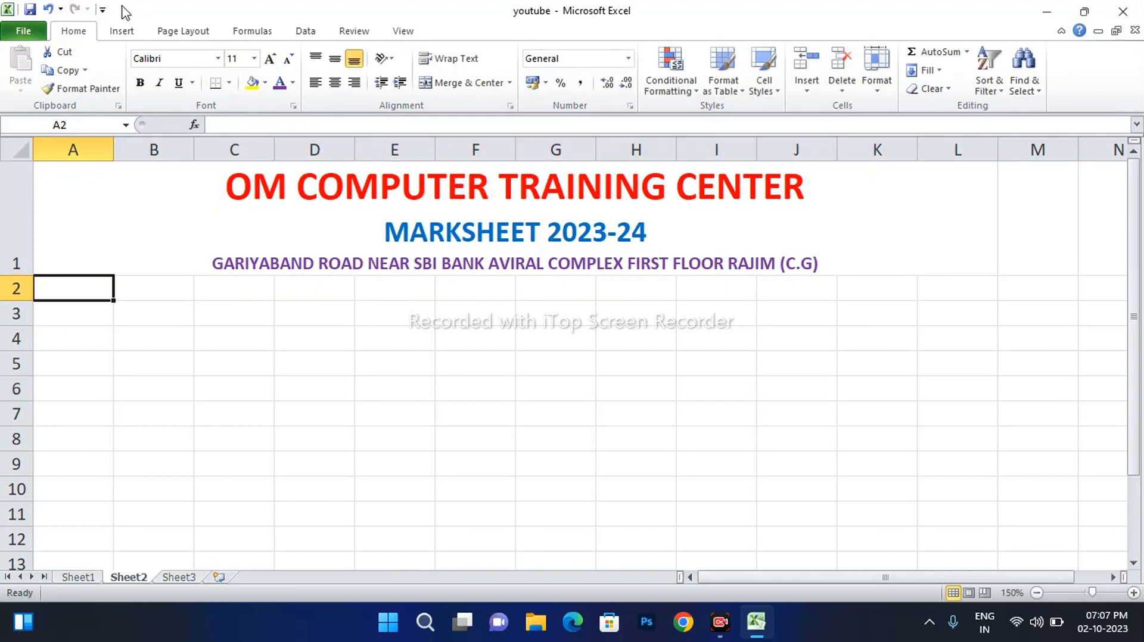
# Draw a rectangle in A1 and fill it with the om computer logo picture
pyautogui.click(119, 34)
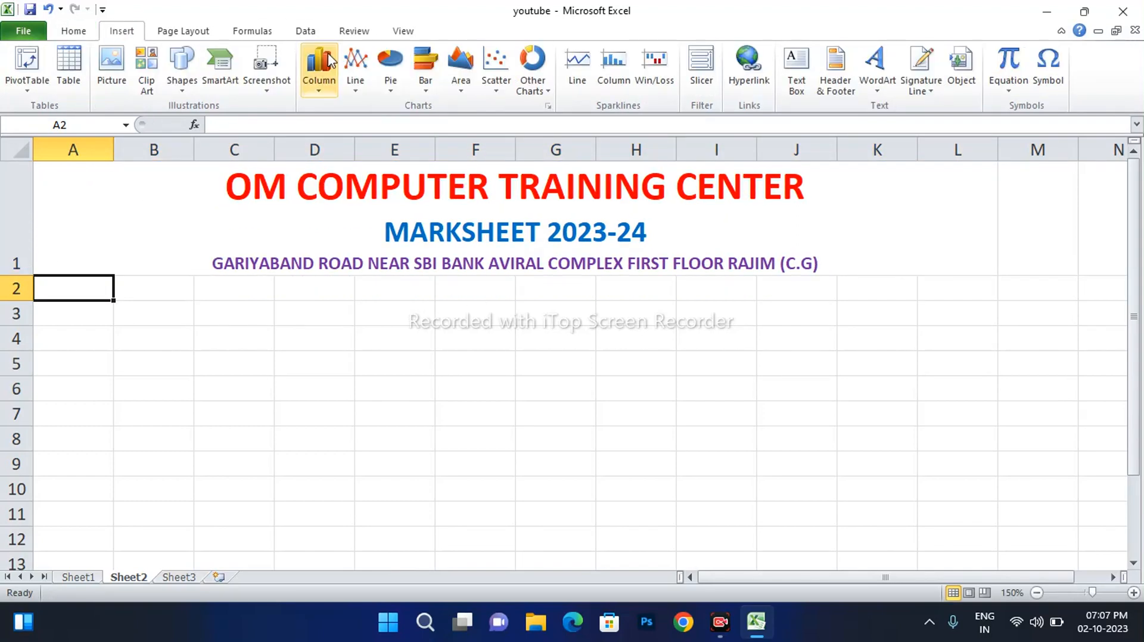
pyautogui.click(182, 88)
pyautogui.click(225, 123)
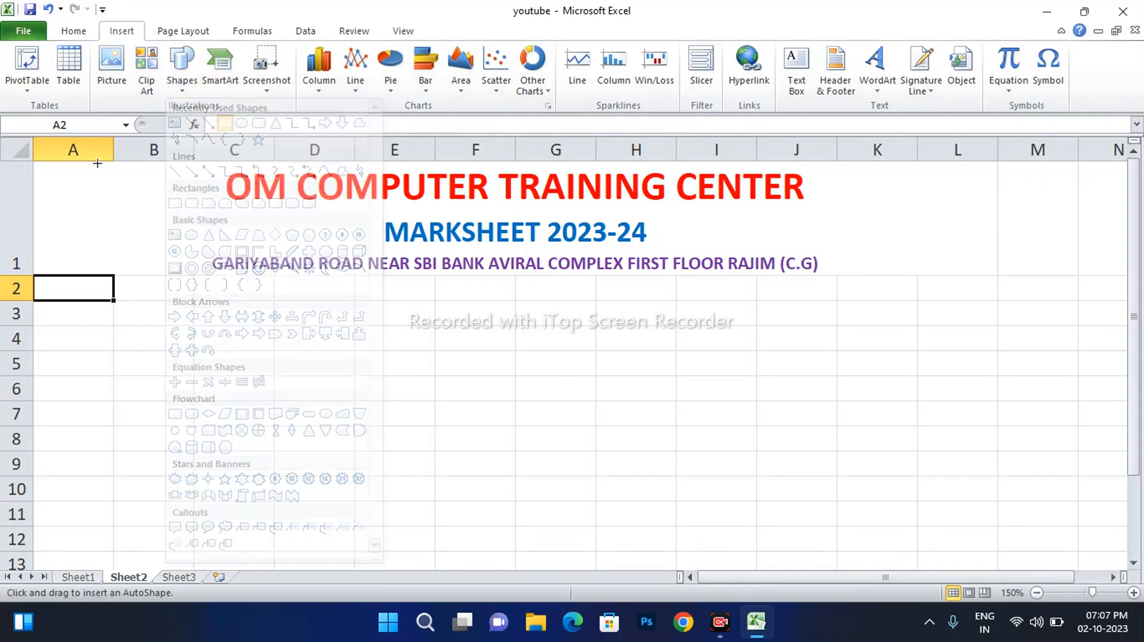
pyautogui.moveTo(44, 163)
pyautogui.mouseDown()
pyautogui.moveTo(133, 234)
pyautogui.moveTo(136, 270)
pyautogui.mouseUp()
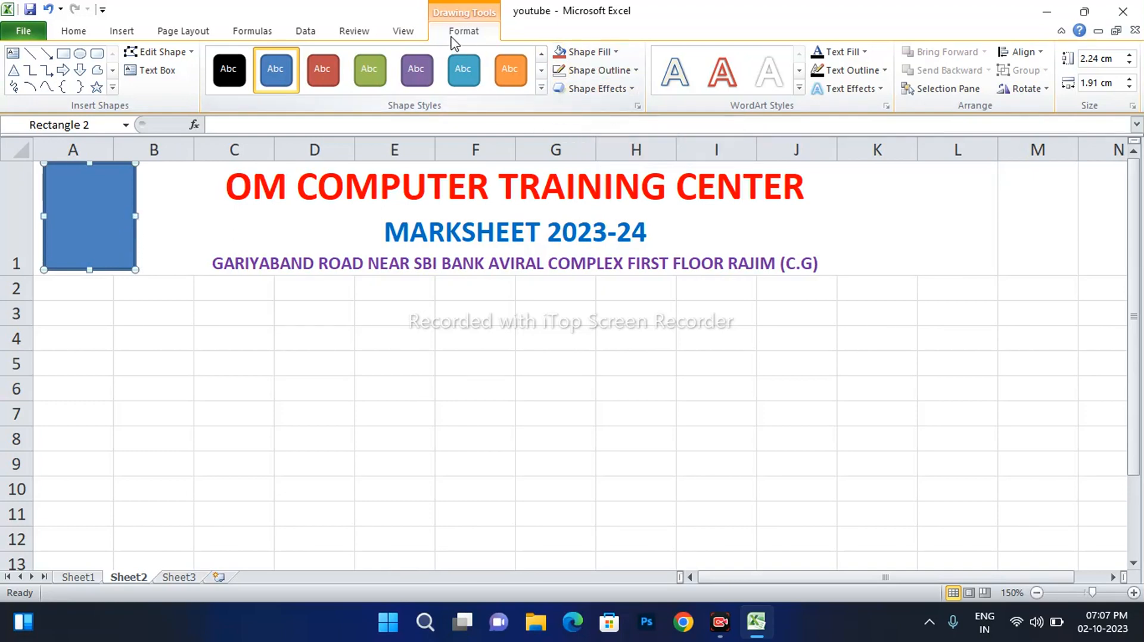
pyautogui.click(575, 52)
pyautogui.click(596, 250)
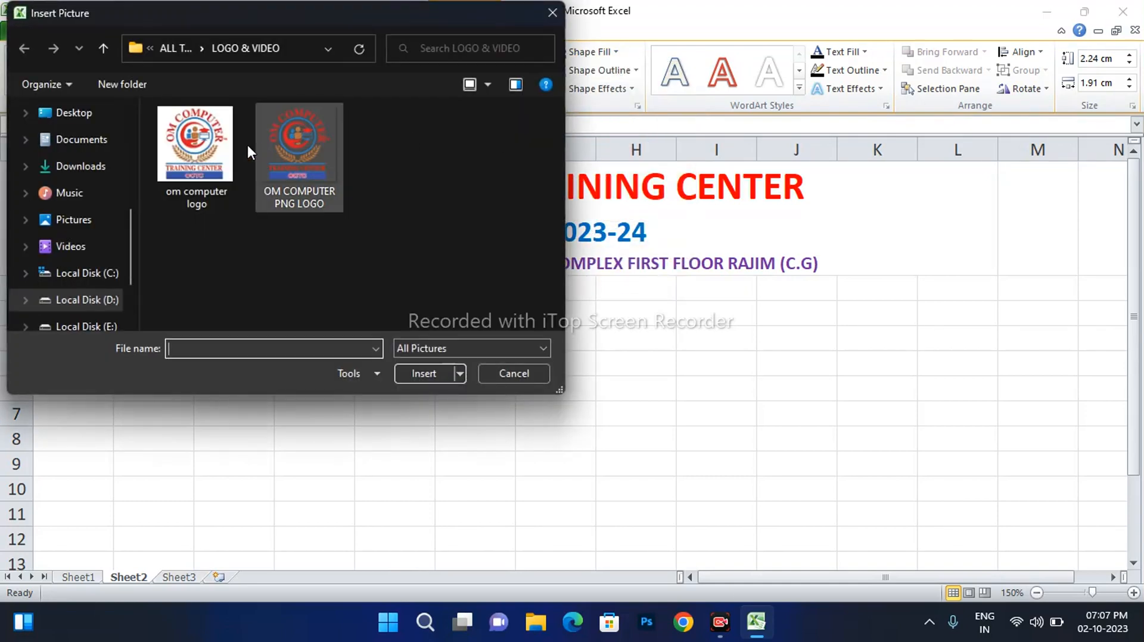
pyautogui.click(216, 151)
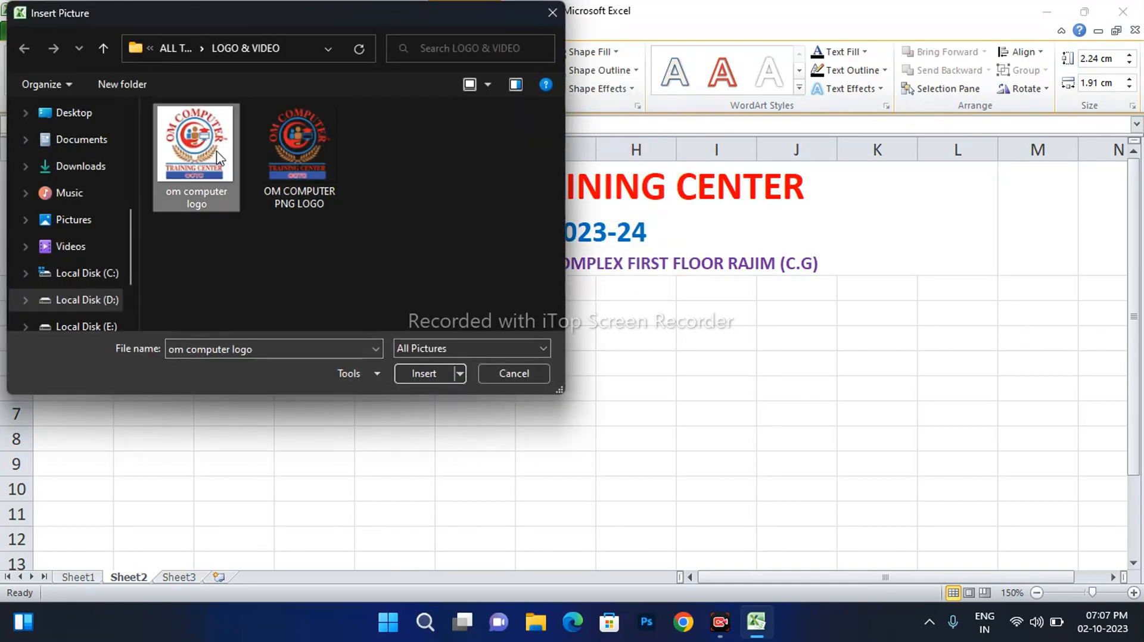
pyautogui.click(410, 372)
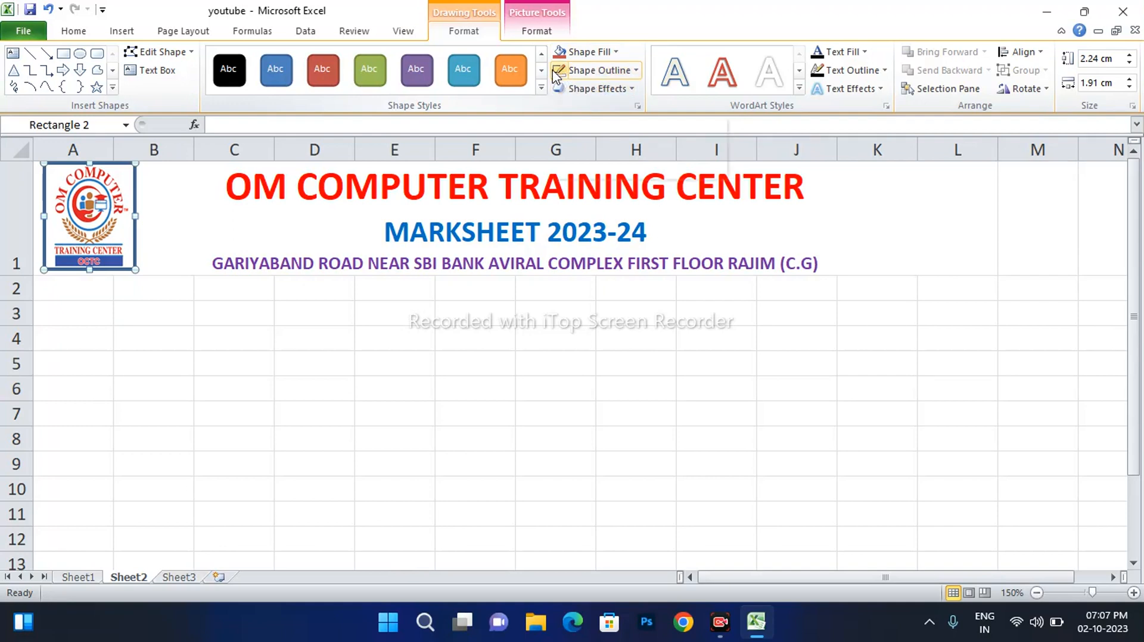
# Remove the logo's outline and enlarge it slightly
pyautogui.click(595, 71)
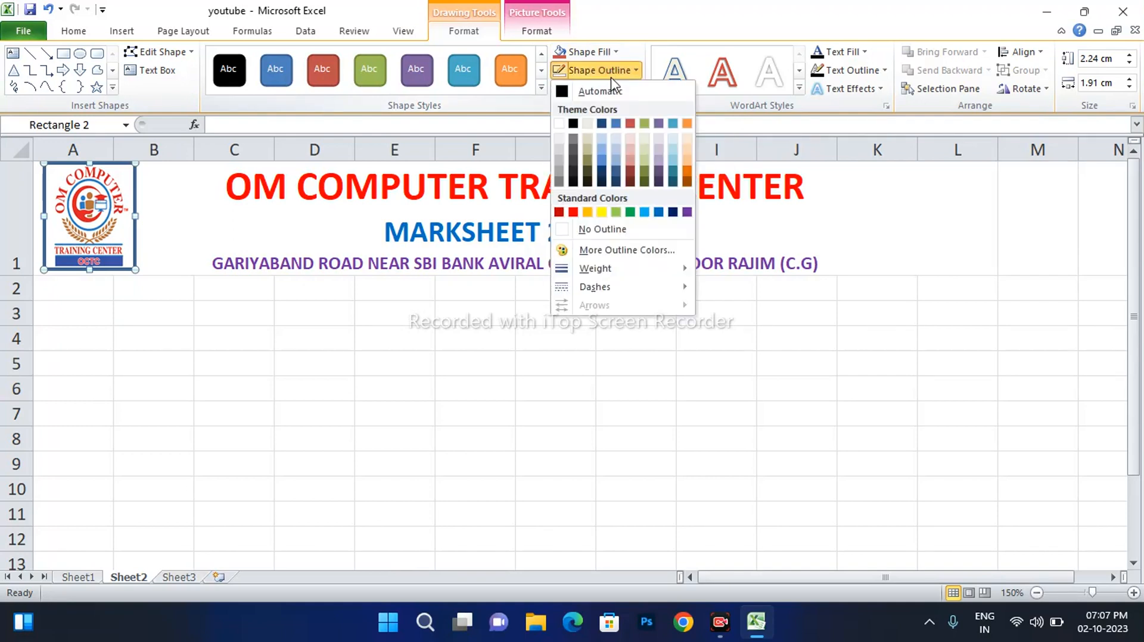
pyautogui.click(597, 230)
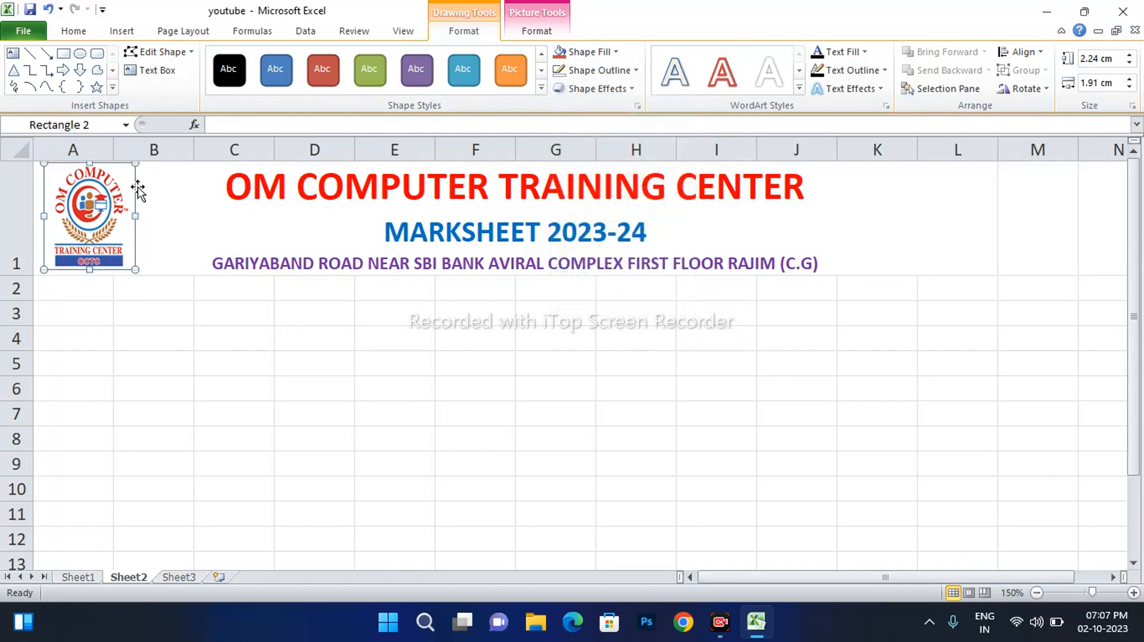
pyautogui.moveTo(136, 215); pyautogui.dragTo(144, 216)
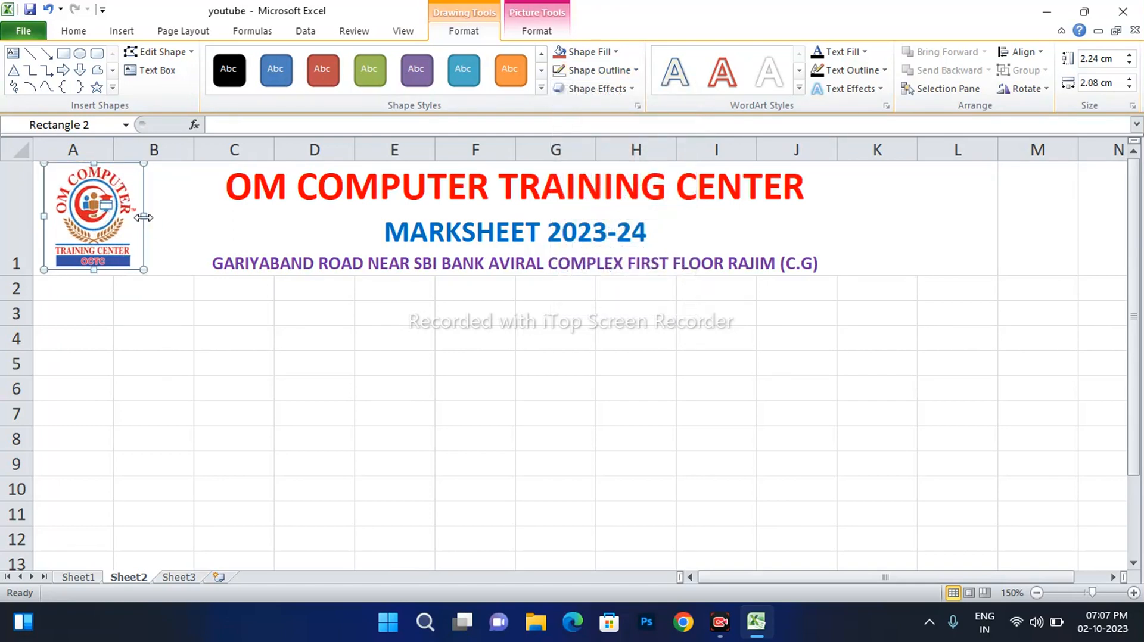
pyautogui.moveTo(143, 269); pyautogui.dragTo(146, 272)
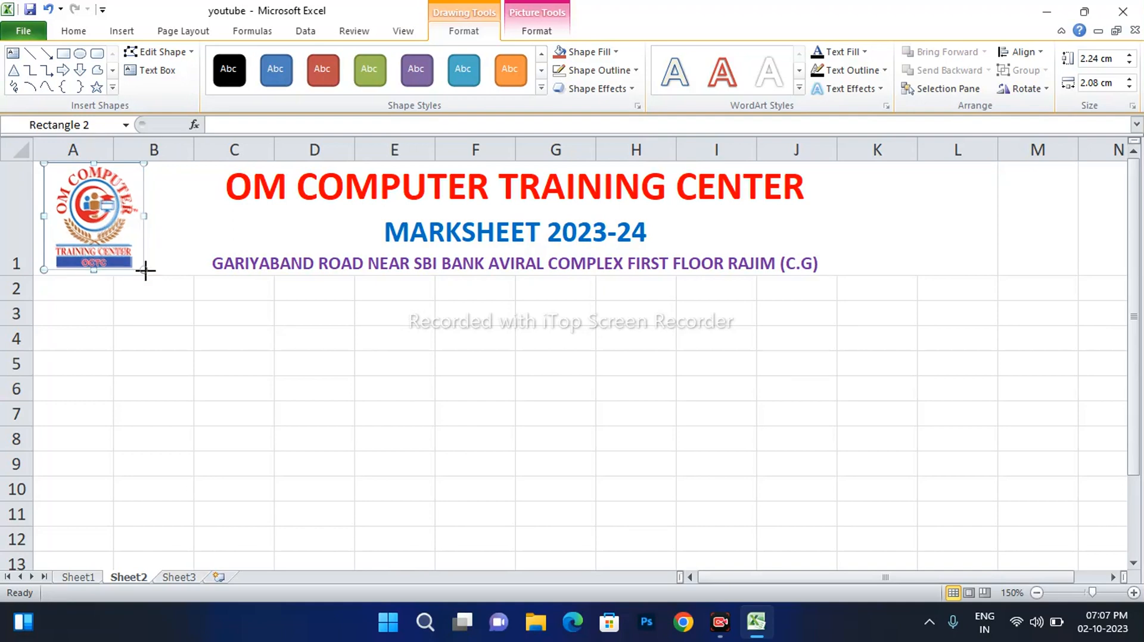
pyautogui.click(289, 290)
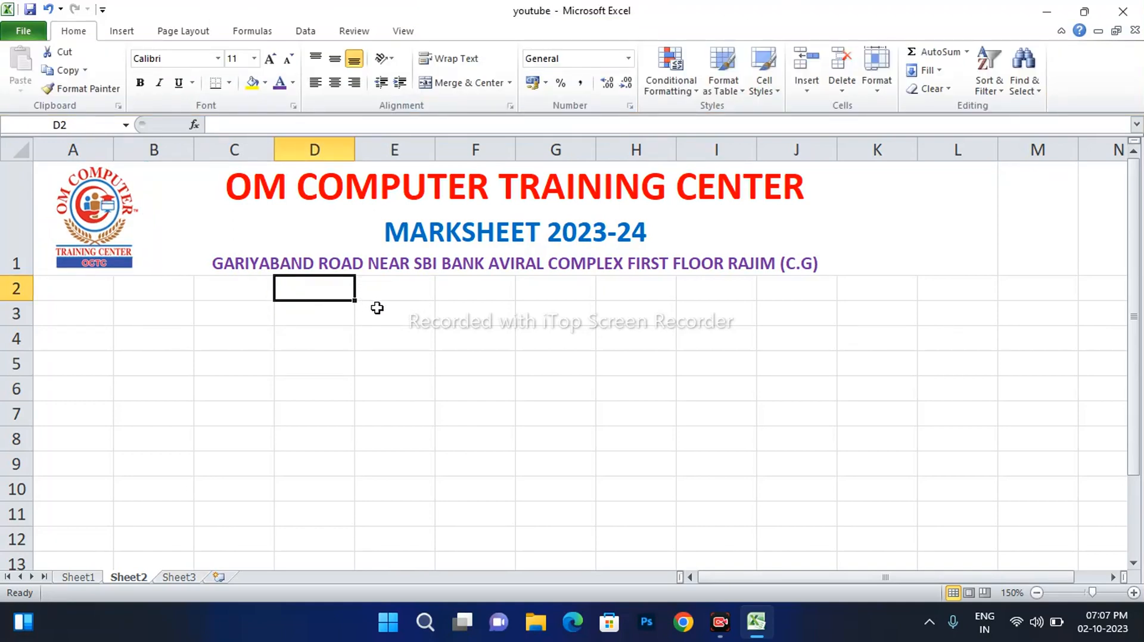
# On Sheet2, type the heading S.NO in cell A2
pyautogui.click(93, 289)
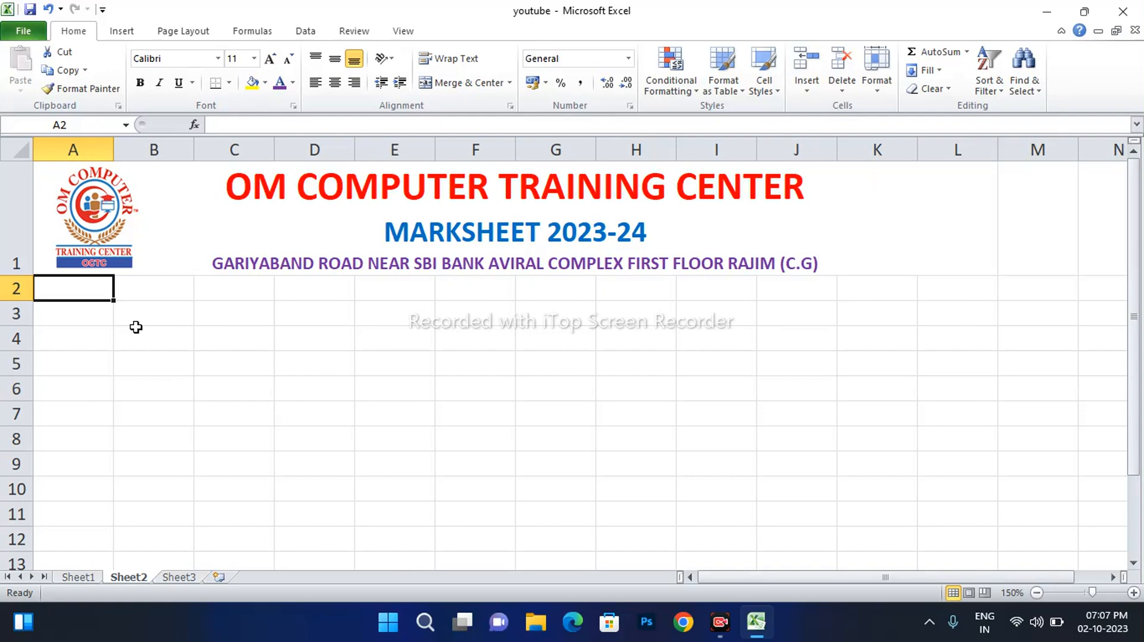
pyautogui.click(76, 577)
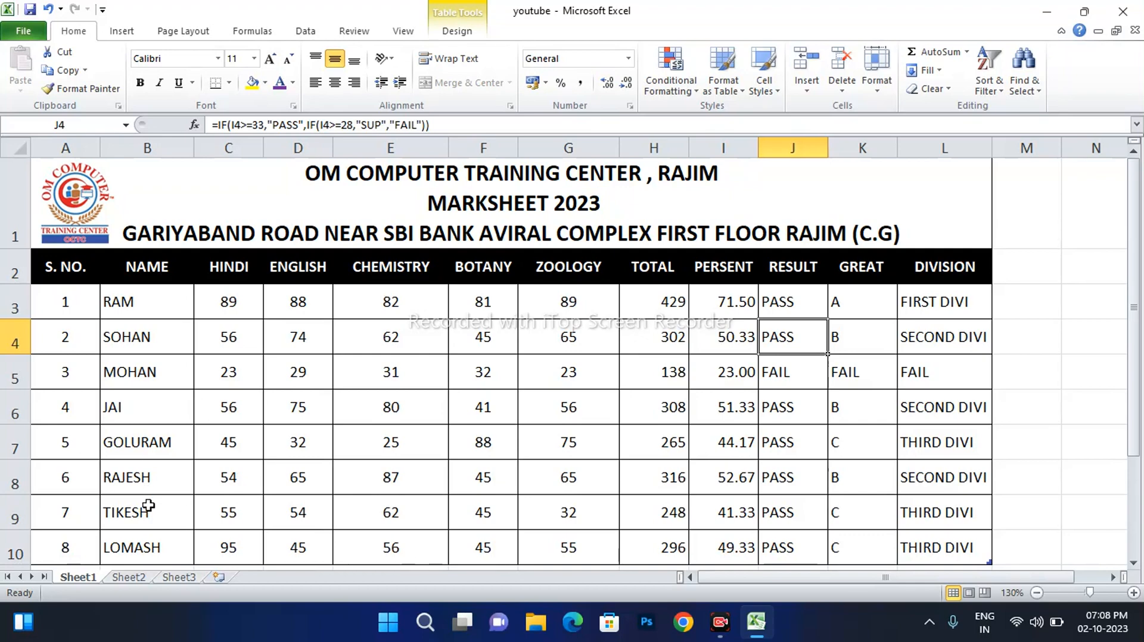
pyautogui.click(129, 577)
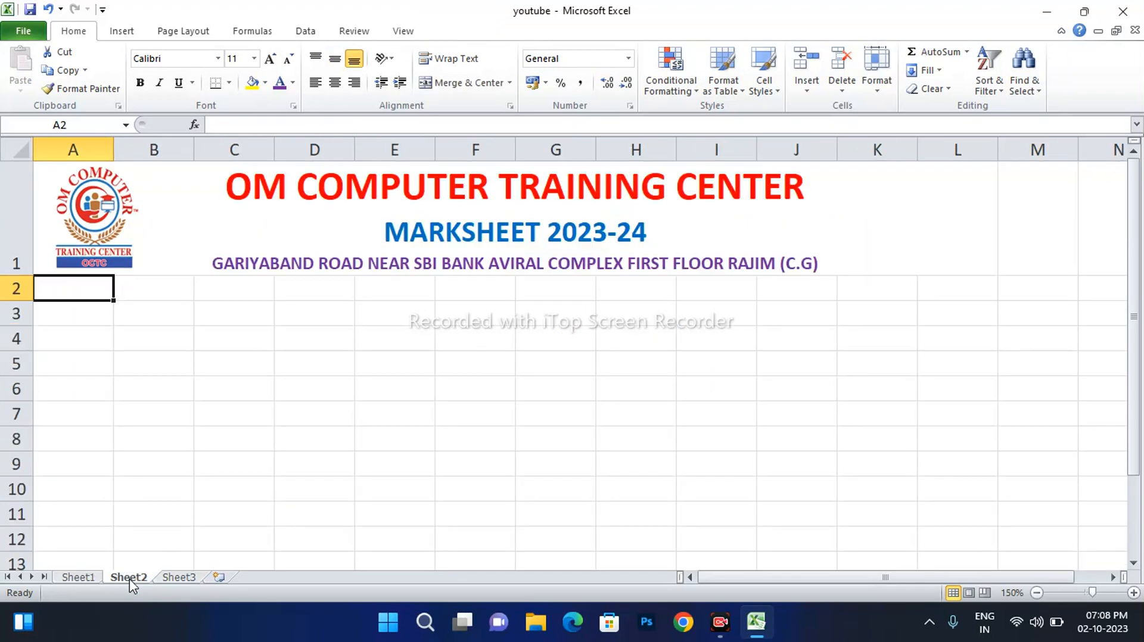
pyautogui.write('S.NO')
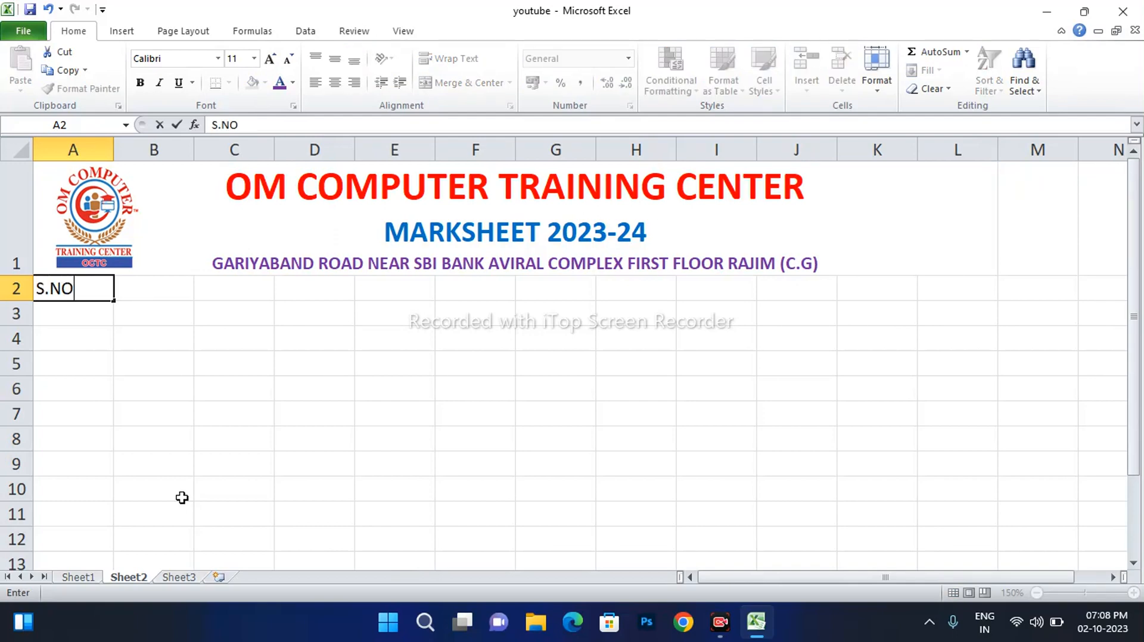
# Enter the headings NAME, HINDI, ENGLISH and CHEMISTRY in B2:E2
pyautogui.click(150, 291)
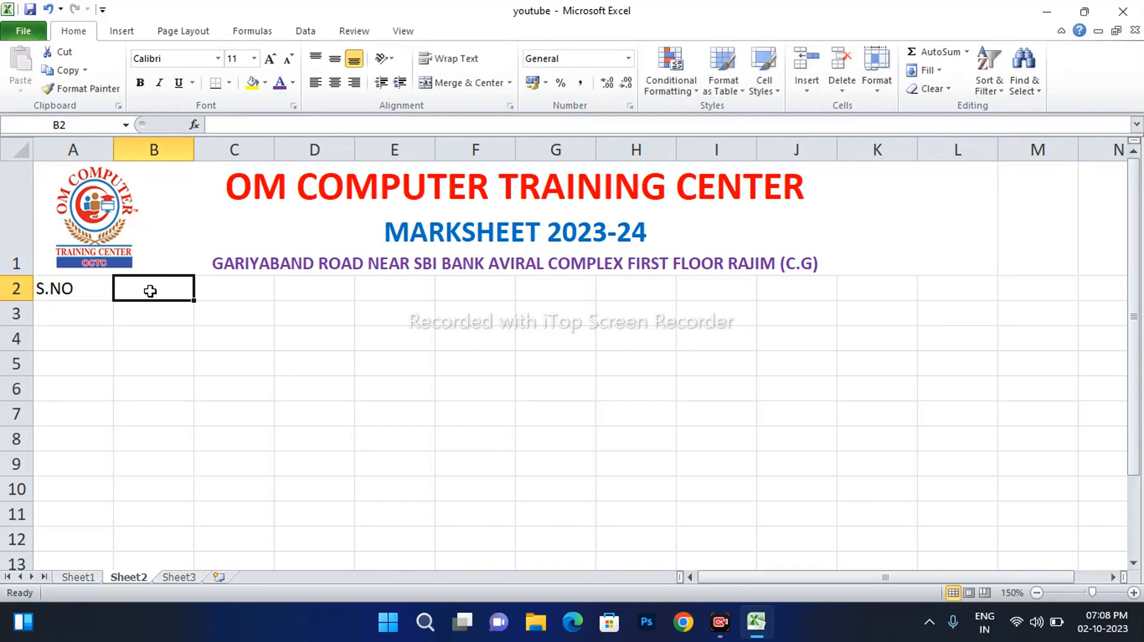
pyautogui.write('NAME')
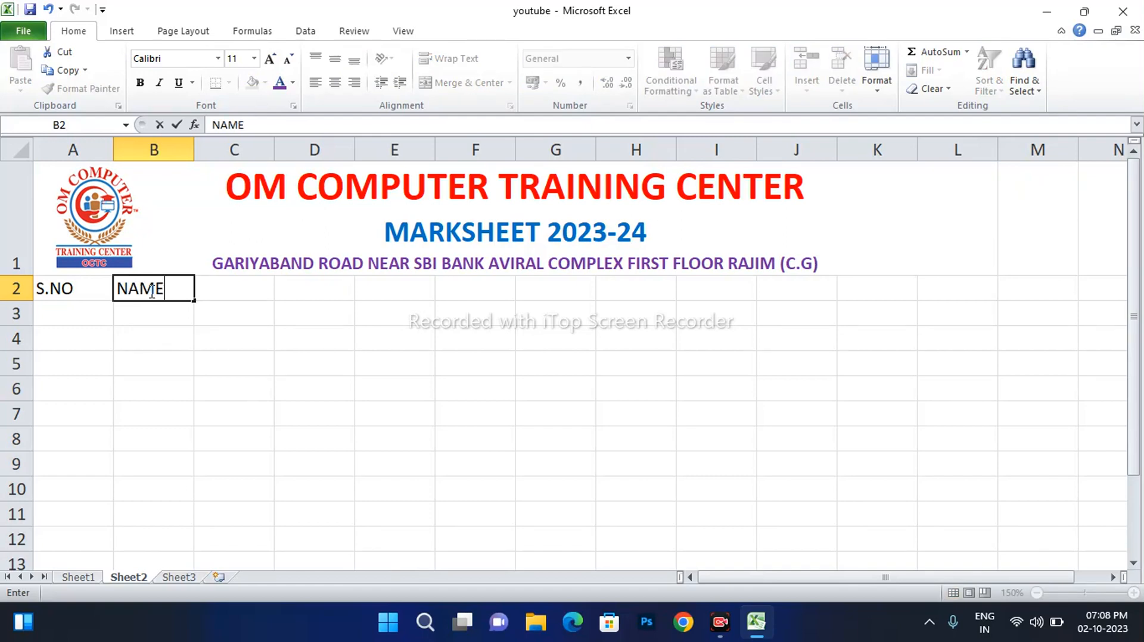
pyautogui.press('Tab')
pyautogui.write('HINDI')
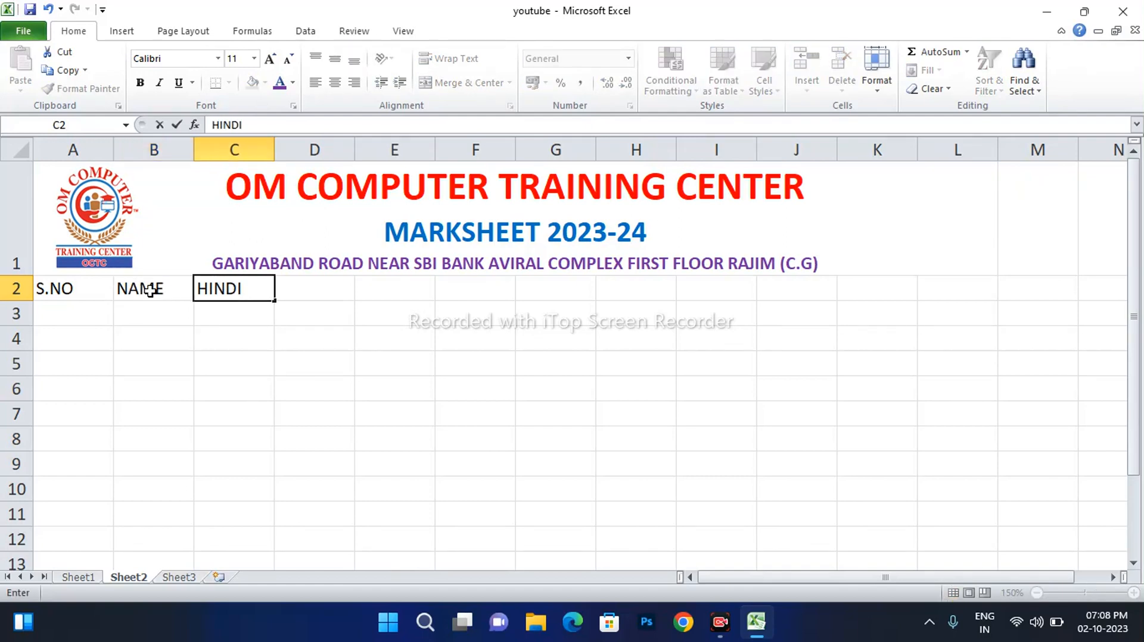
pyautogui.press('Tab')
pyautogui.write('ENG')
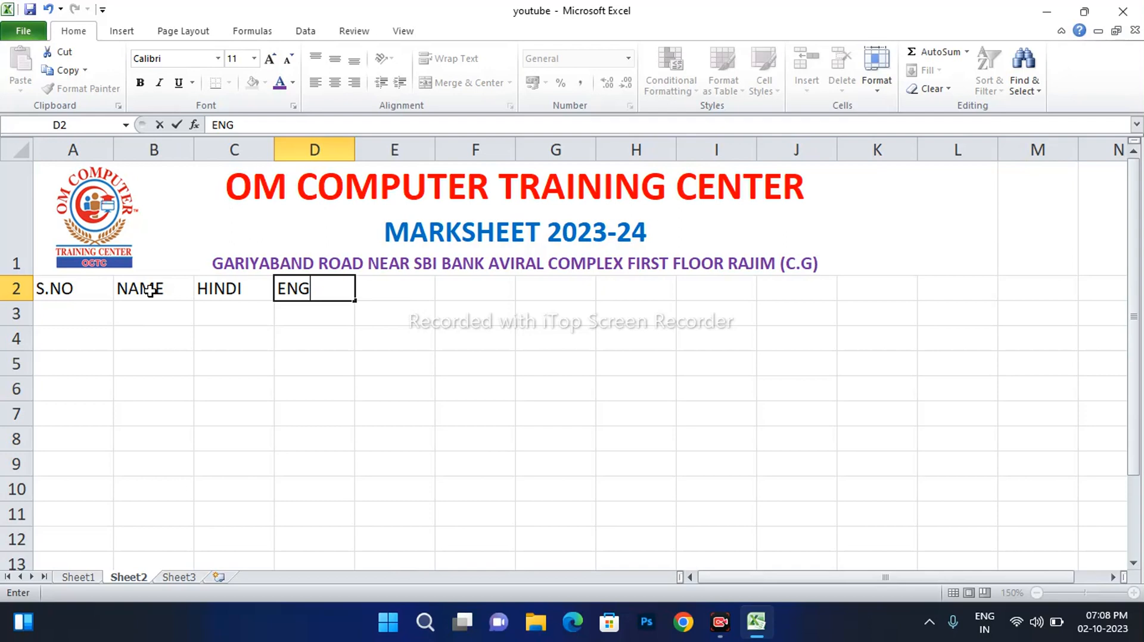
pyautogui.press('BackSpace')
pyautogui.write('GI')
pyautogui.press('BackSpace')
pyautogui.write('LISH')
pyautogui.press('Tab')
pyautogui.write('CHE')
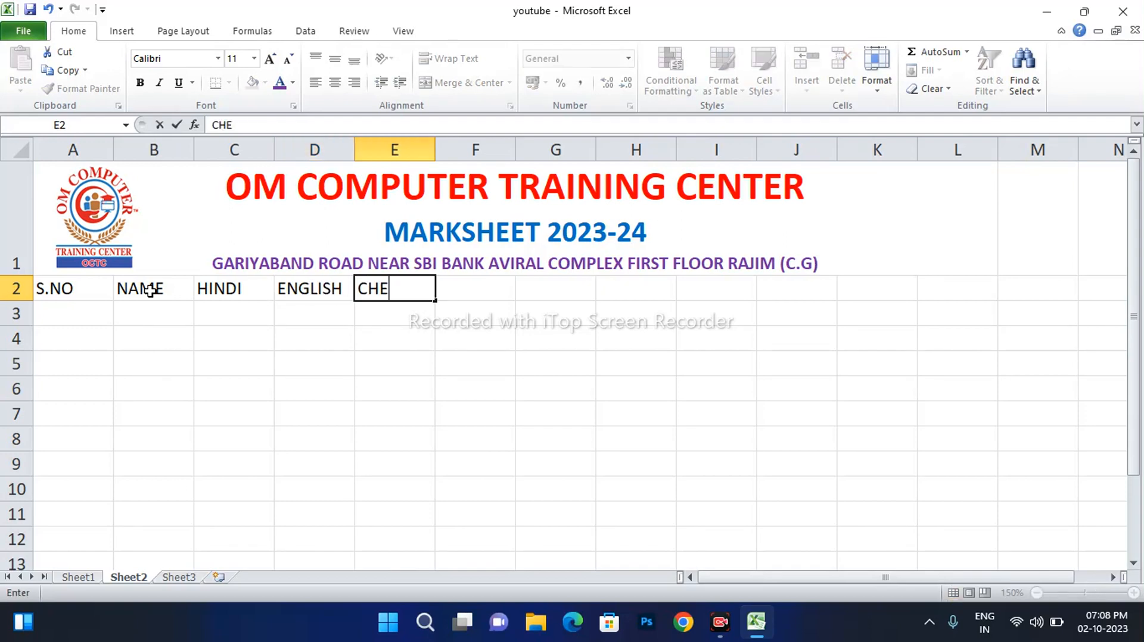
pyautogui.write('MISTRY')
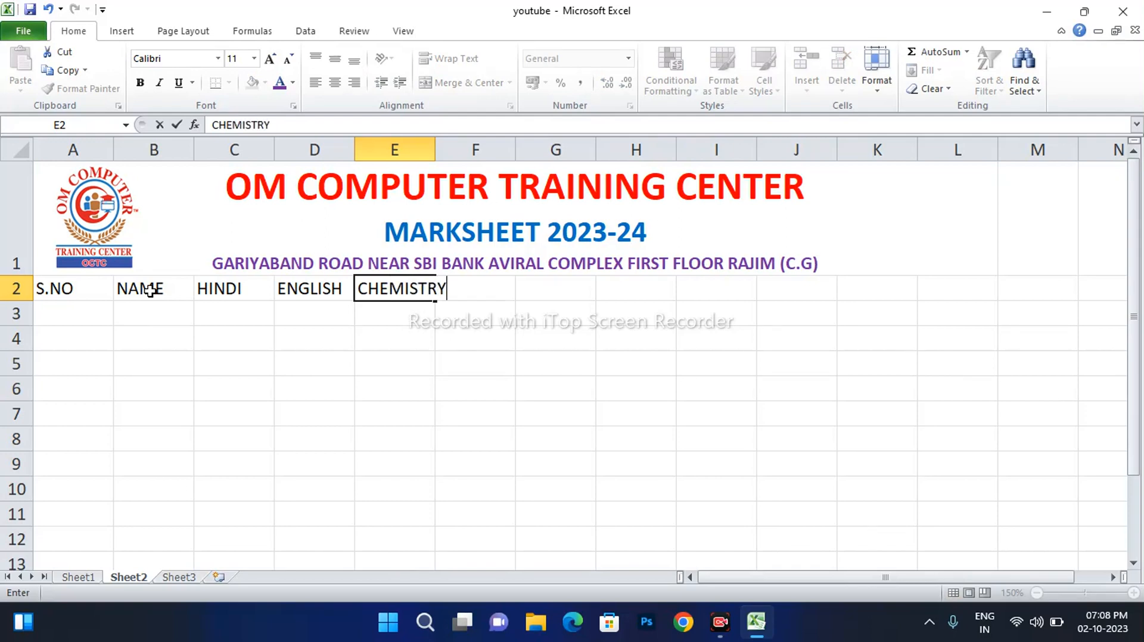
pyautogui.press('Tab')
# Add ZOOLGY, BOTANY, TOTAL, PERSENT, RESULT, GRAD, DIVISION headings and autofit column E
pyautogui.write('ZOOLG')
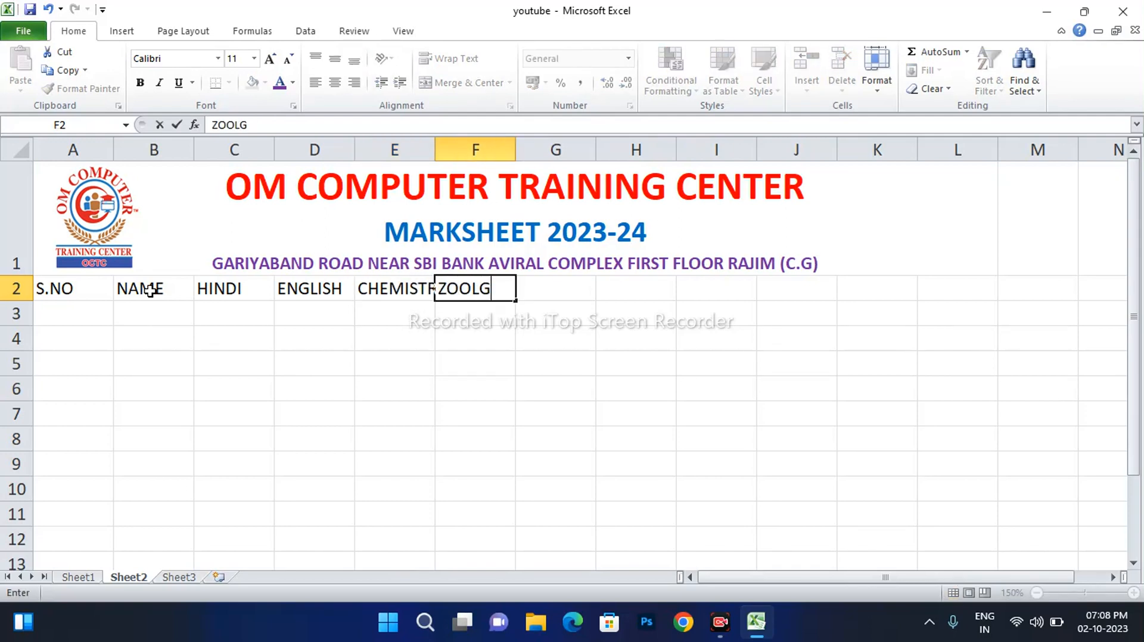
pyautogui.write('IY')
pyautogui.press('Tab')
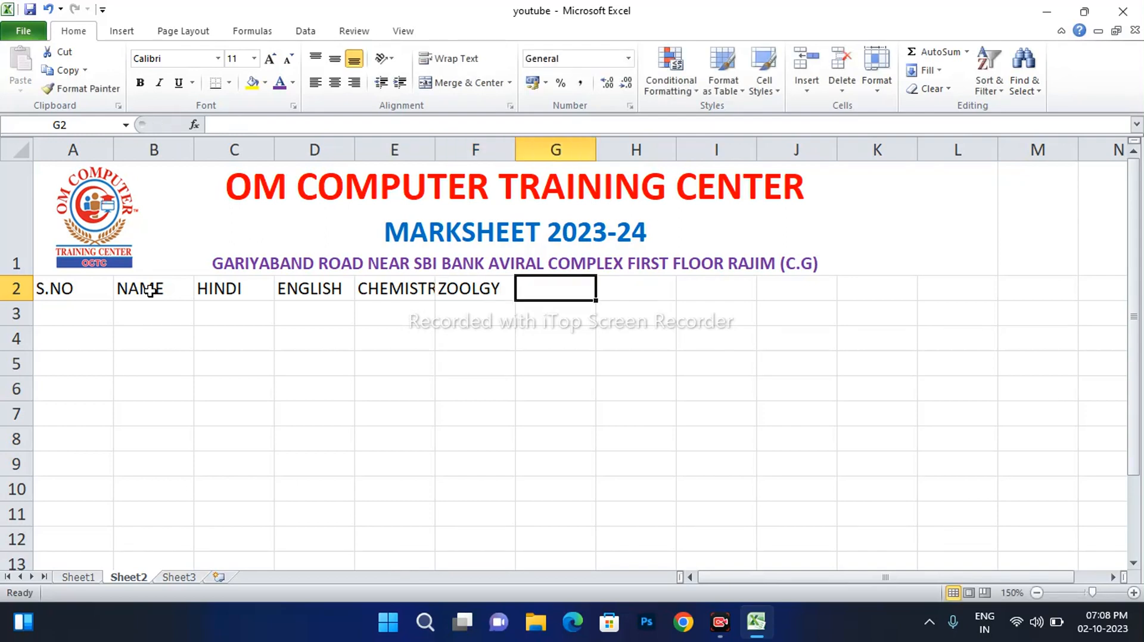
pyautogui.write('BOTANY')
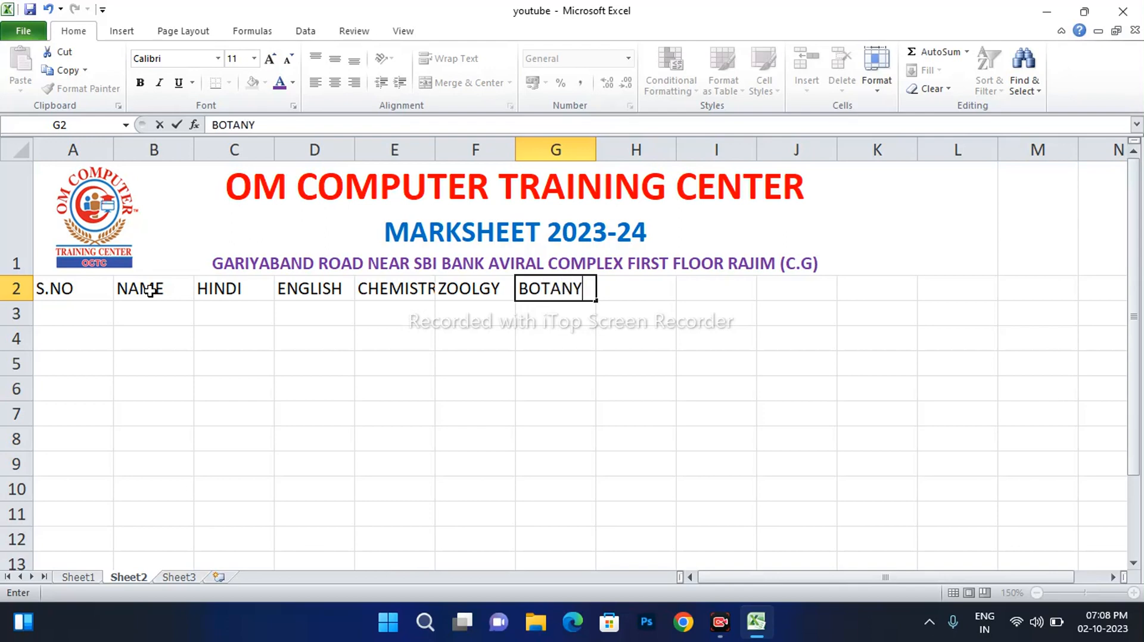
pyautogui.press('Tab')
pyautogui.write('TOTAL')
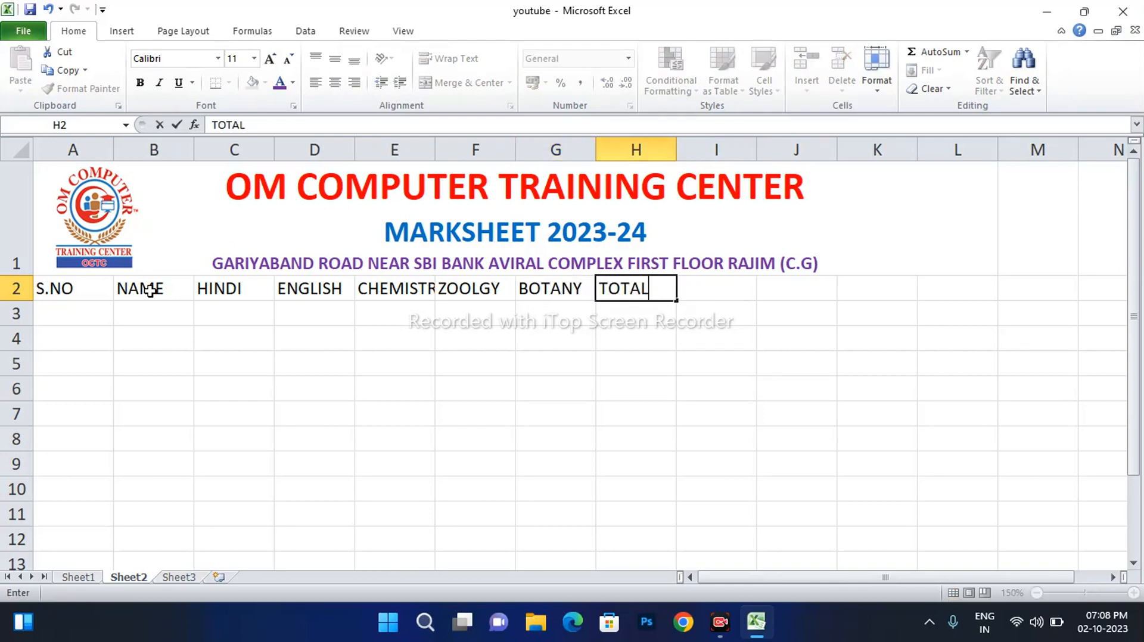
pyautogui.press('Tab')
pyautogui.write('PER')
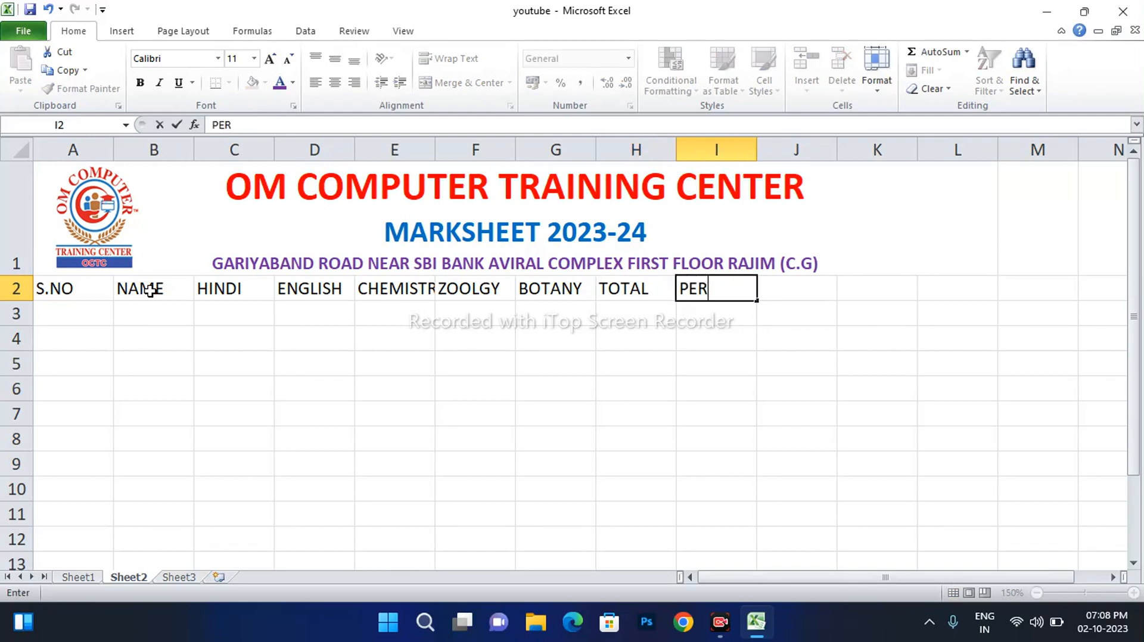
pyautogui.write('SENT')
pyautogui.press('Tab')
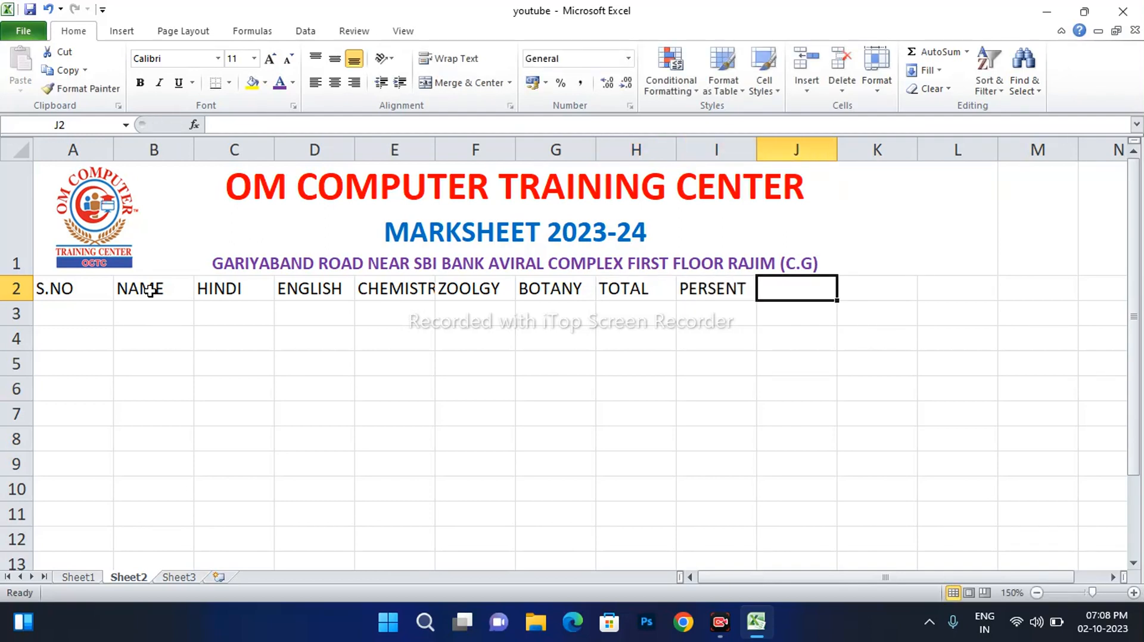
pyautogui.write('RESULT')
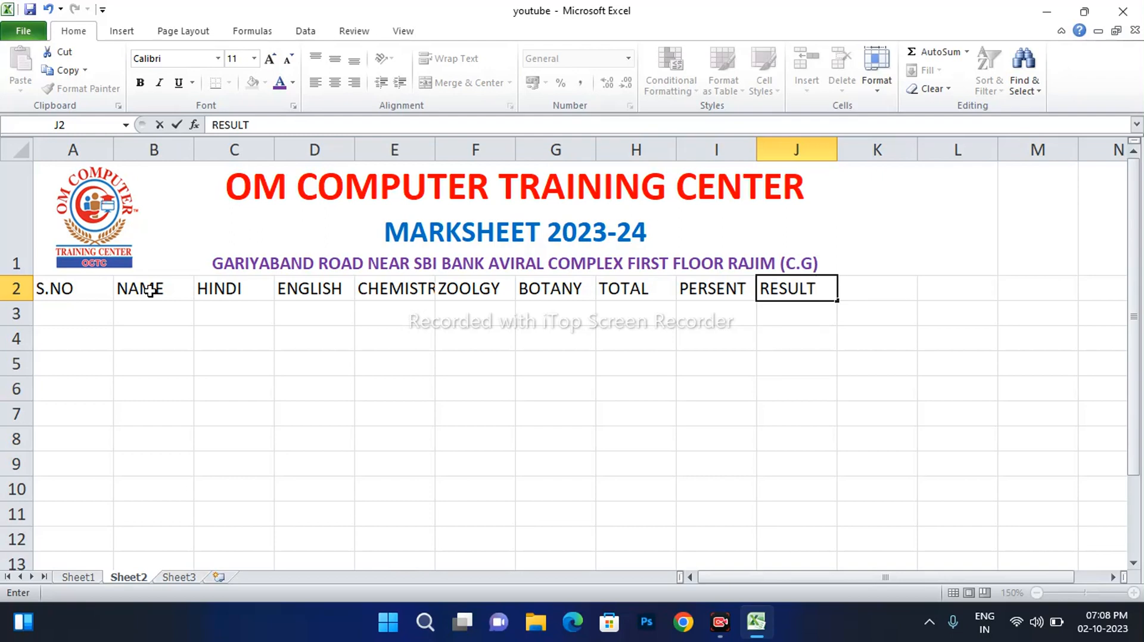
pyautogui.press('Tab')
pyautogui.write('GRAD')
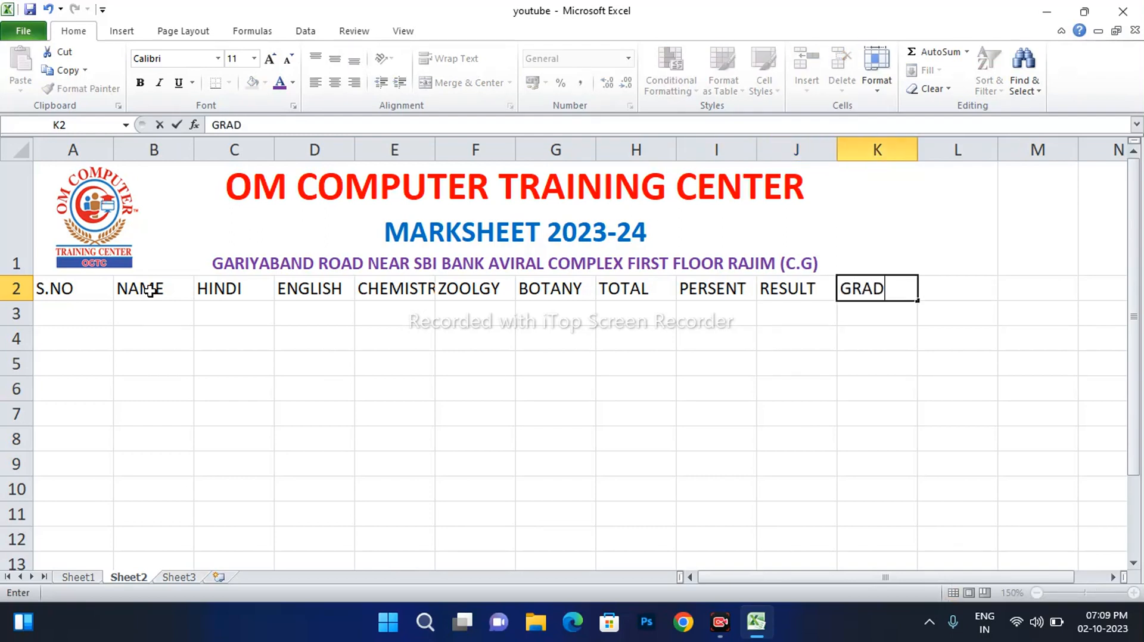
pyautogui.press('Tab')
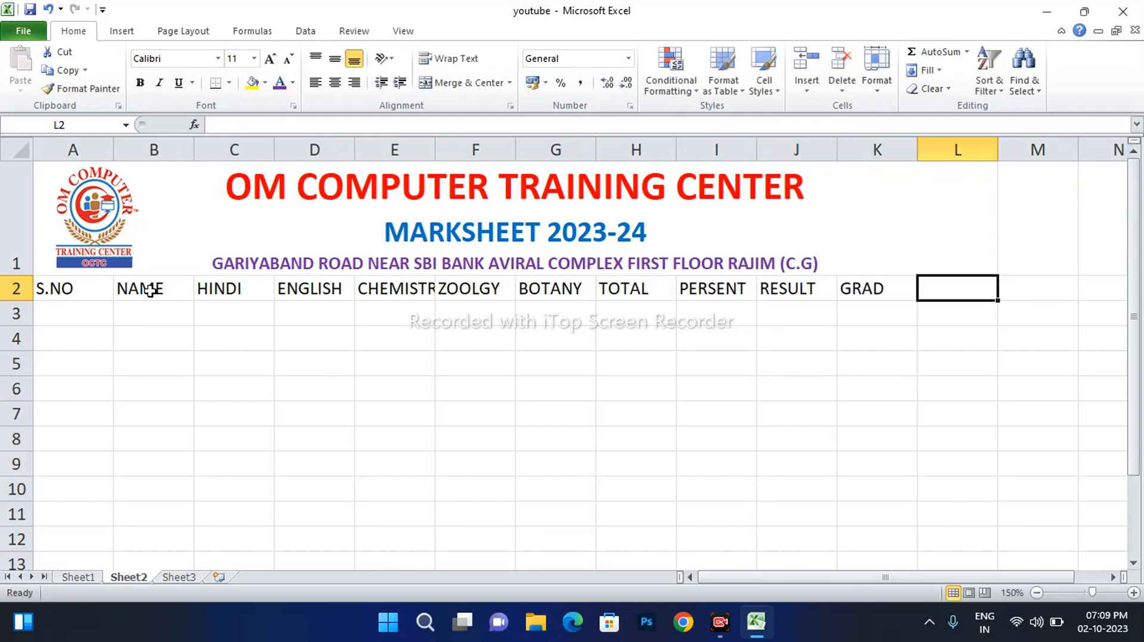
pyautogui.write('DIVISION')
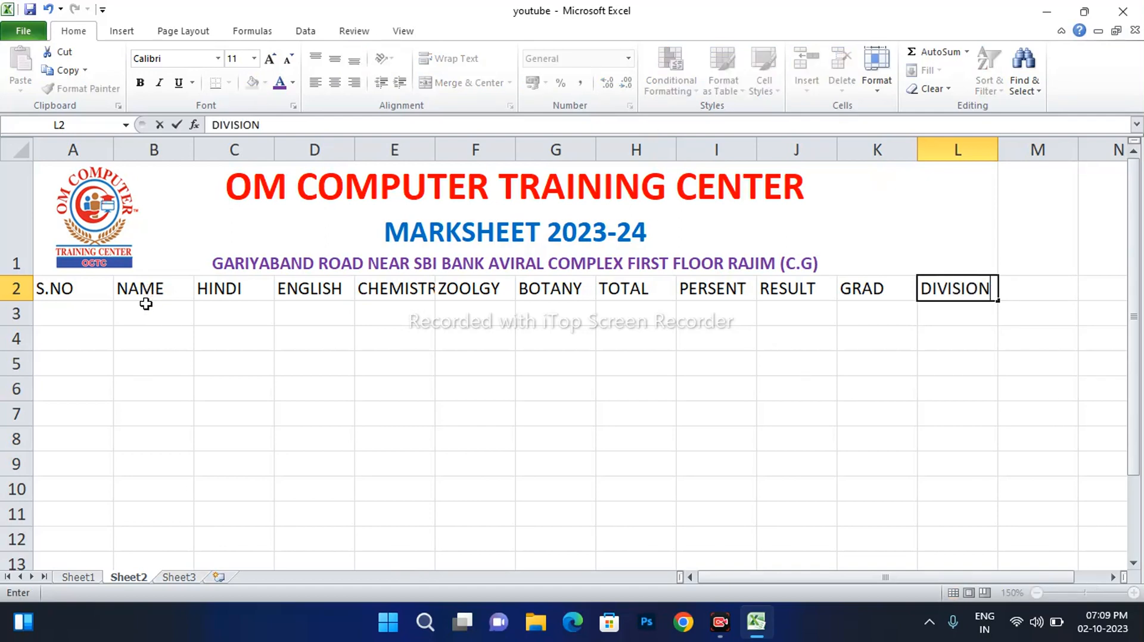
pyautogui.click(402, 350)
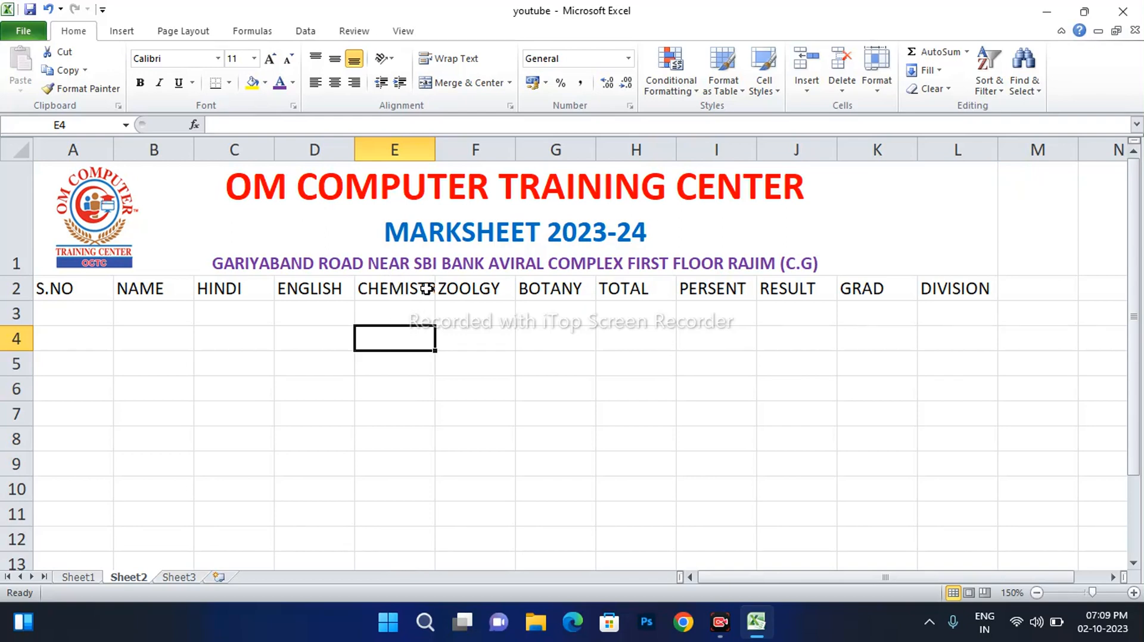
pyautogui.doubleClick(435, 149)
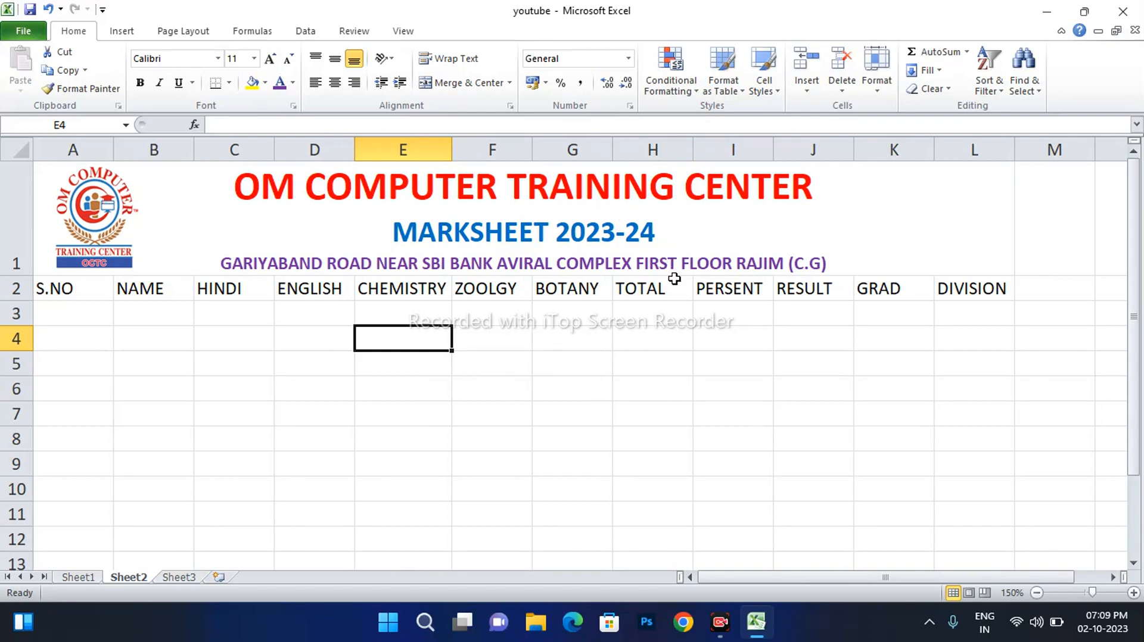
pyautogui.click(92, 320)
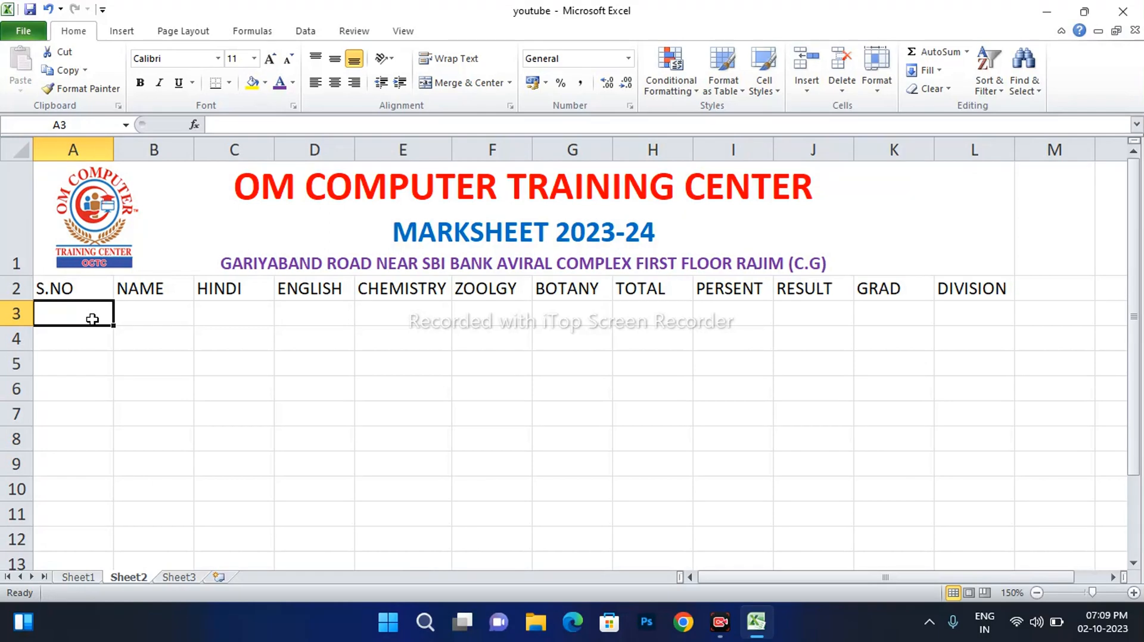
# Fill serial numbers 1 to 10 down A3:A12 and centre them
pyautogui.write('1')
pyautogui.press('Return')
pyautogui.write('2')
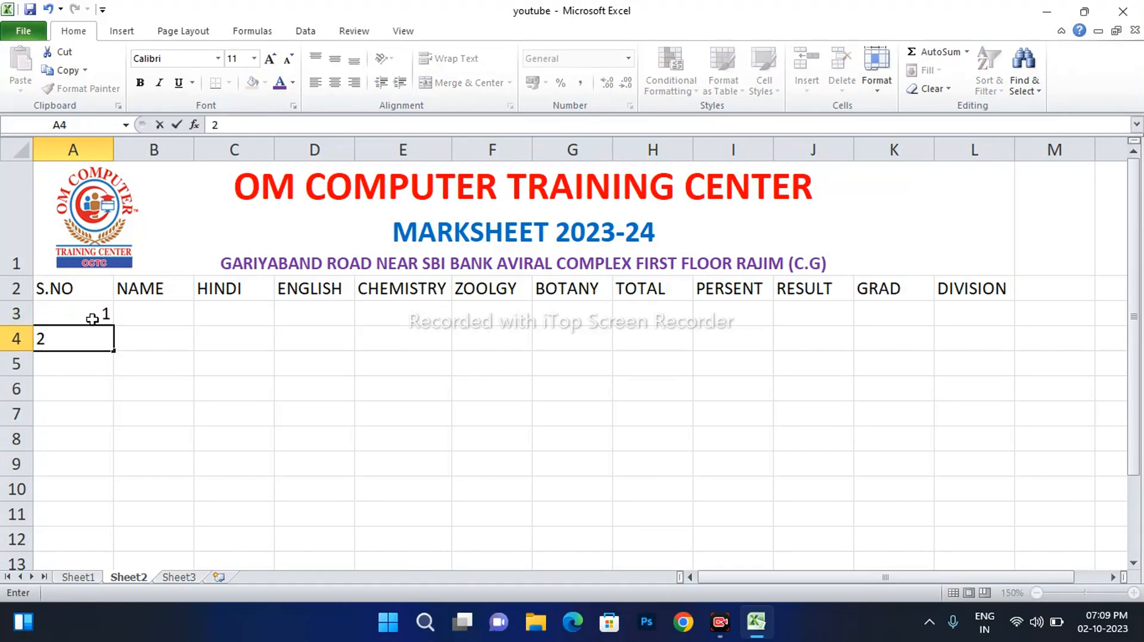
pyautogui.click(83, 316)
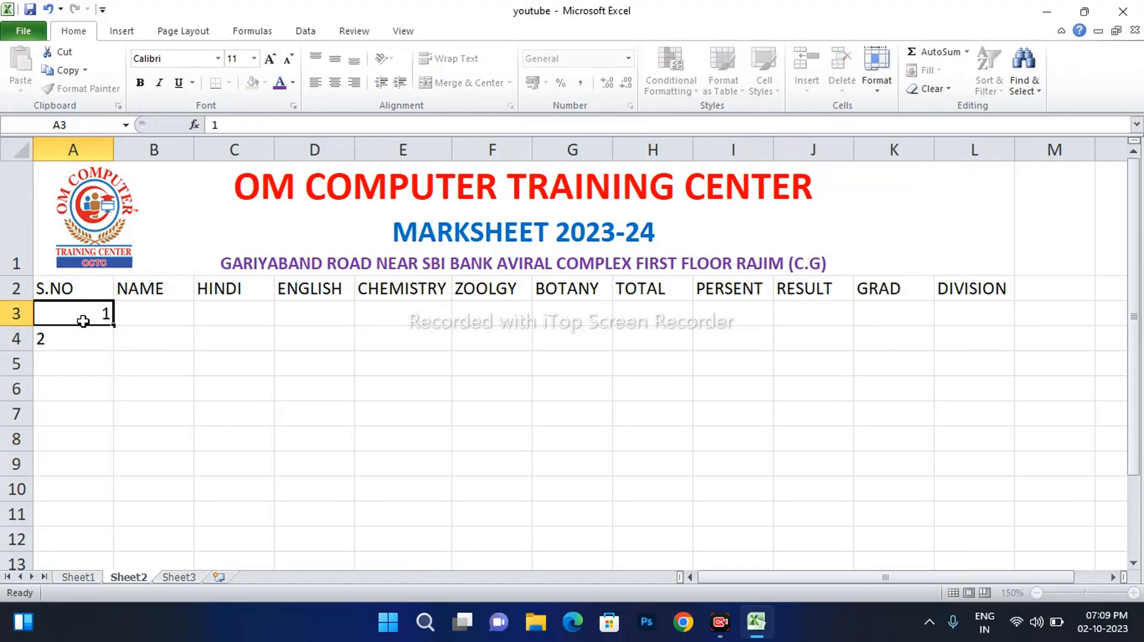
pyautogui.moveTo(83, 322); pyautogui.dragTo(84, 340)
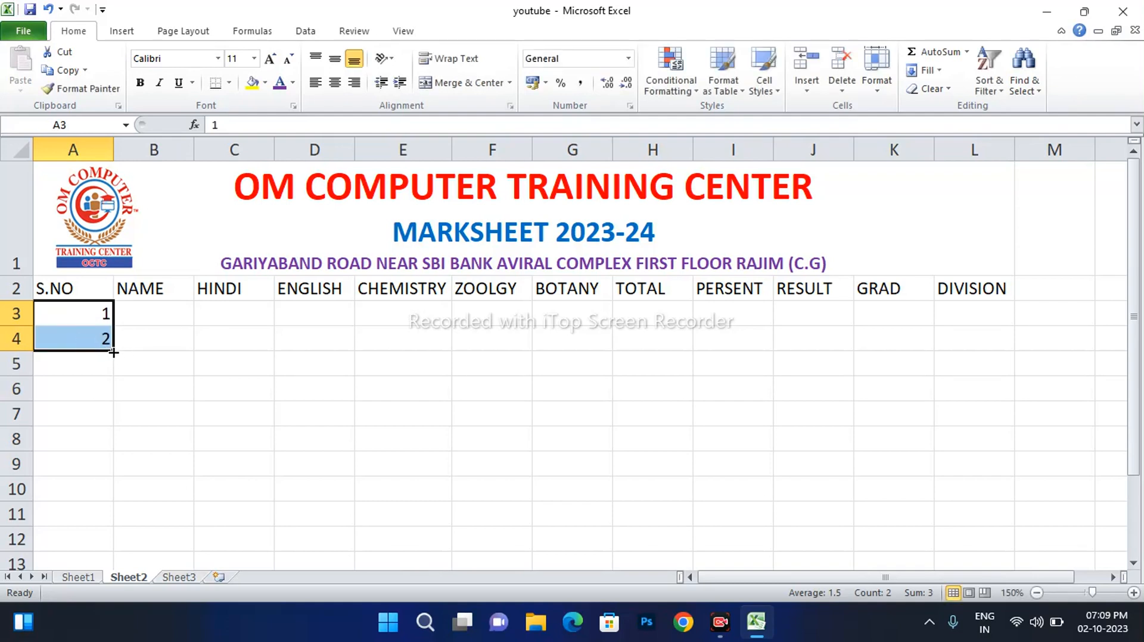
pyautogui.moveTo(113, 351); pyautogui.dragTo(112, 541)
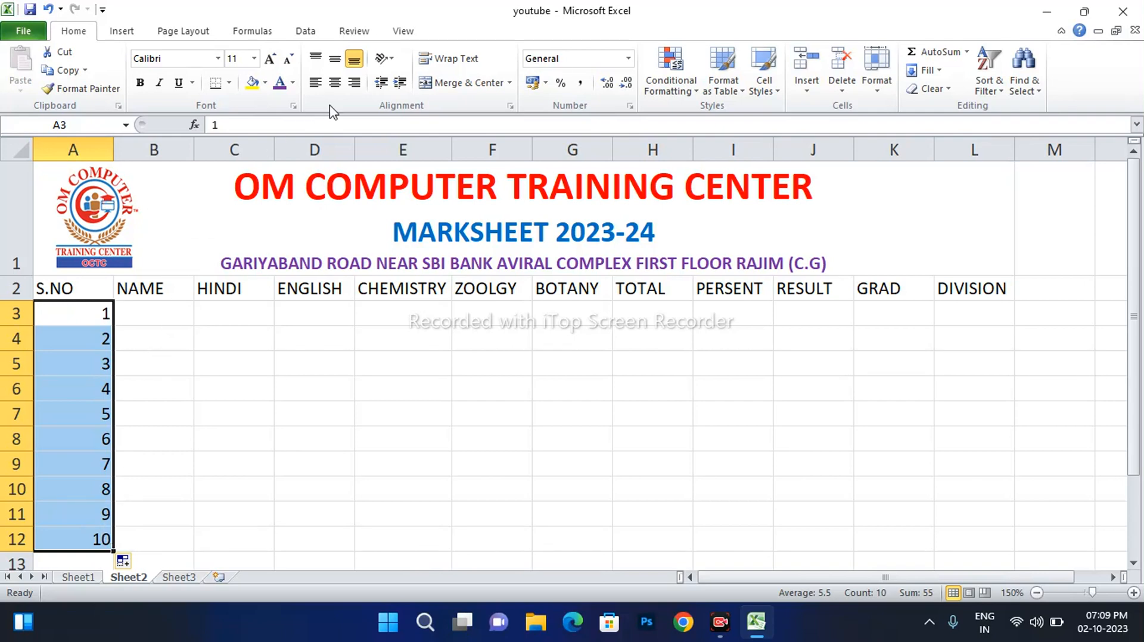
pyautogui.click(337, 86)
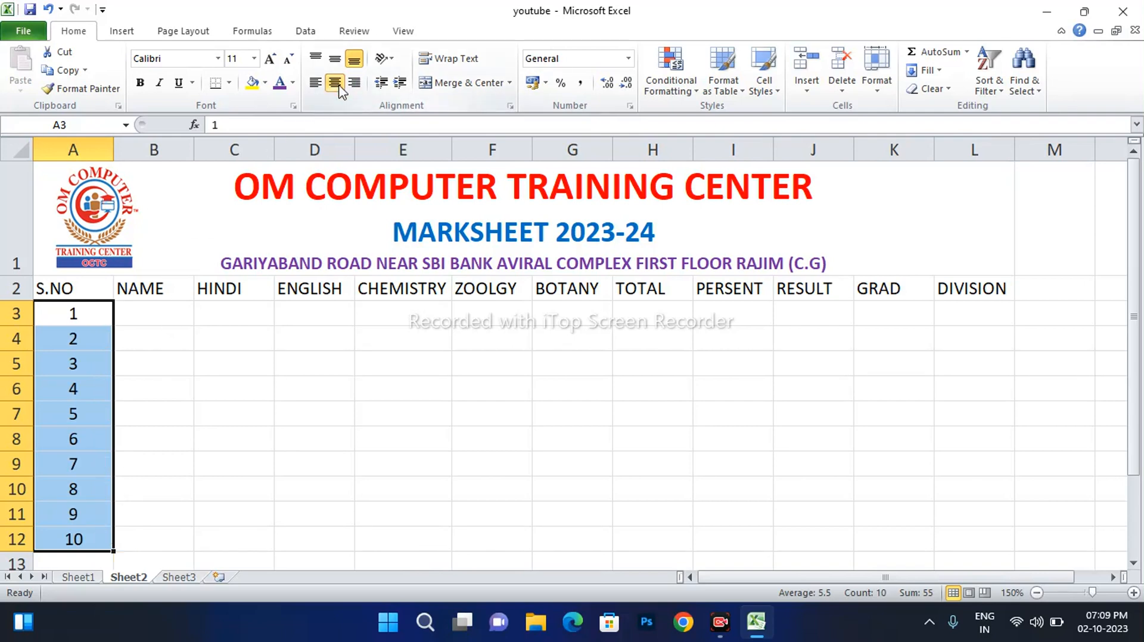
# Enter the first five student names in B3:B7
pyautogui.click(143, 324)
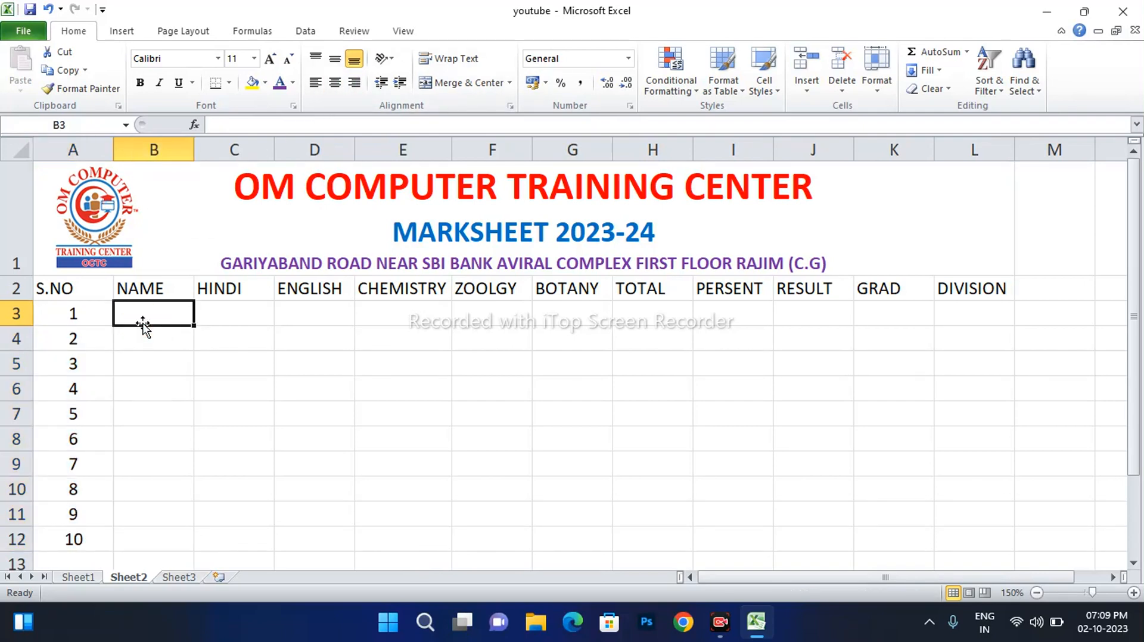
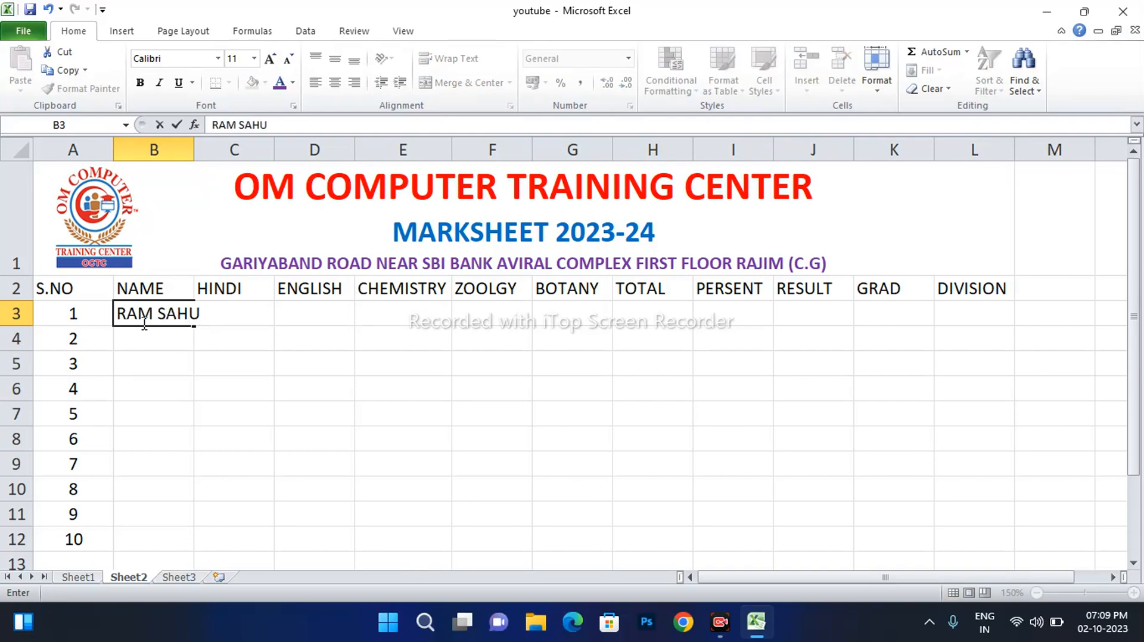
pyautogui.press('Return')
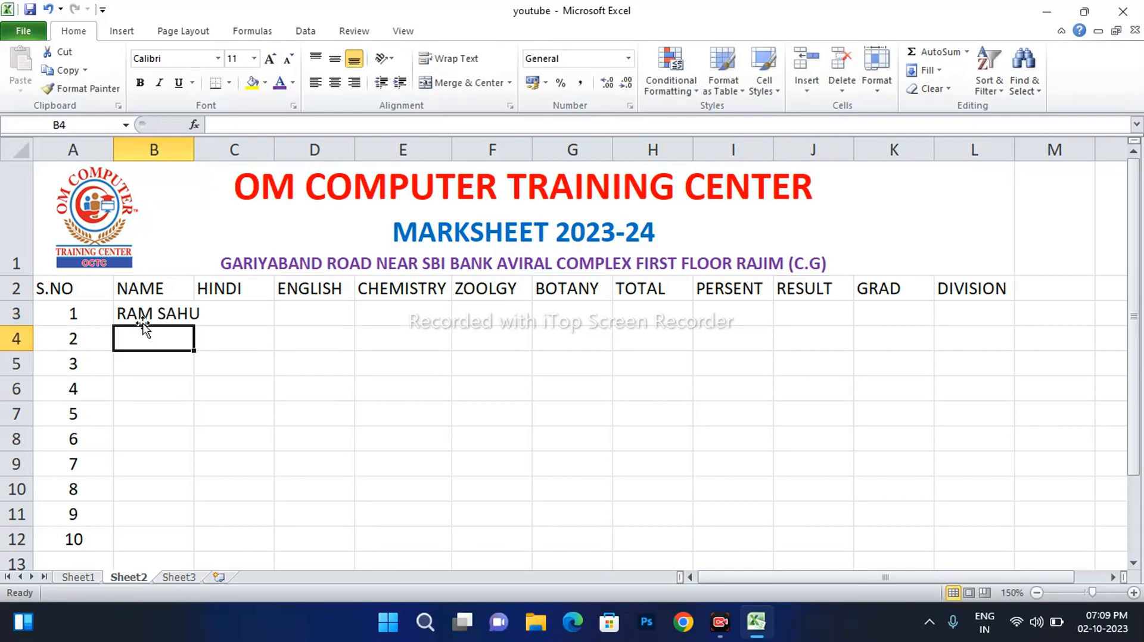
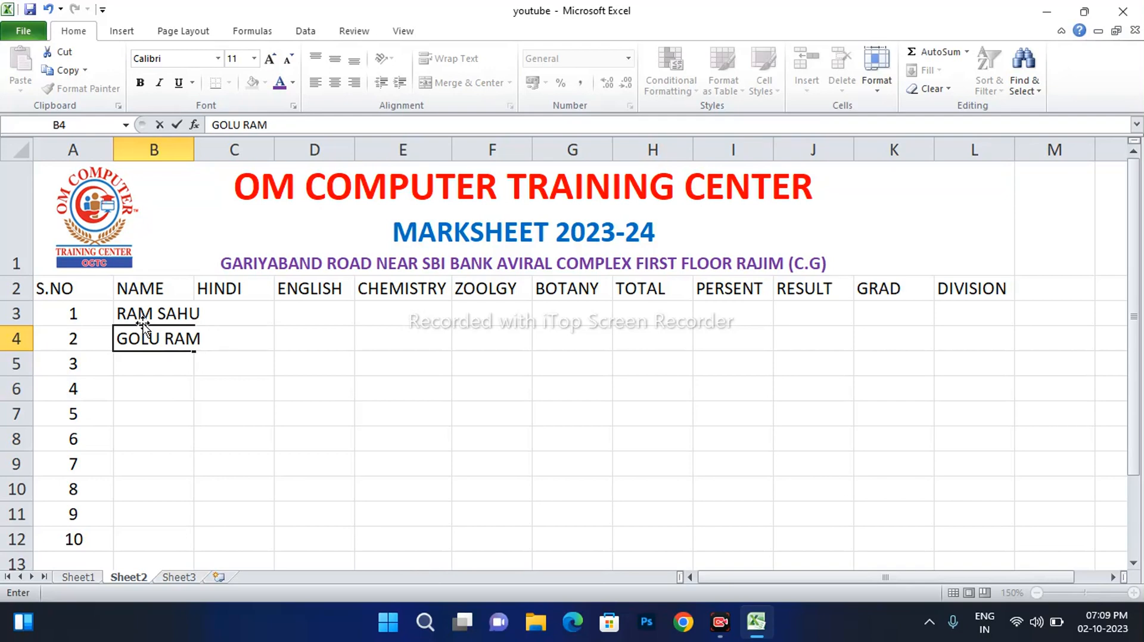
pyautogui.press('Return')
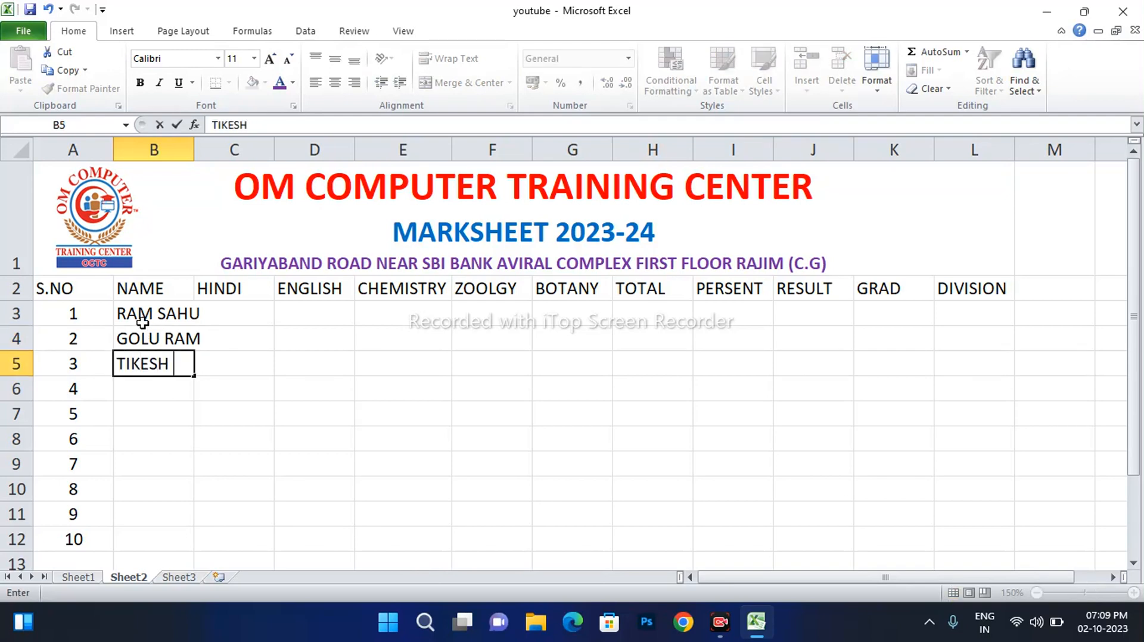
pyautogui.press('Return')
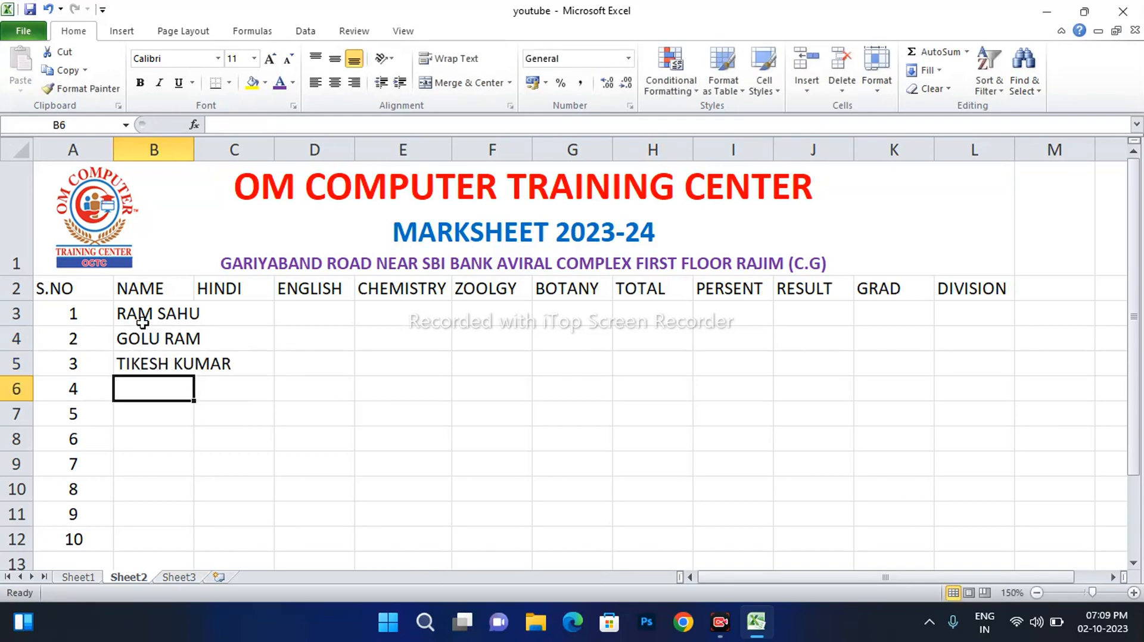
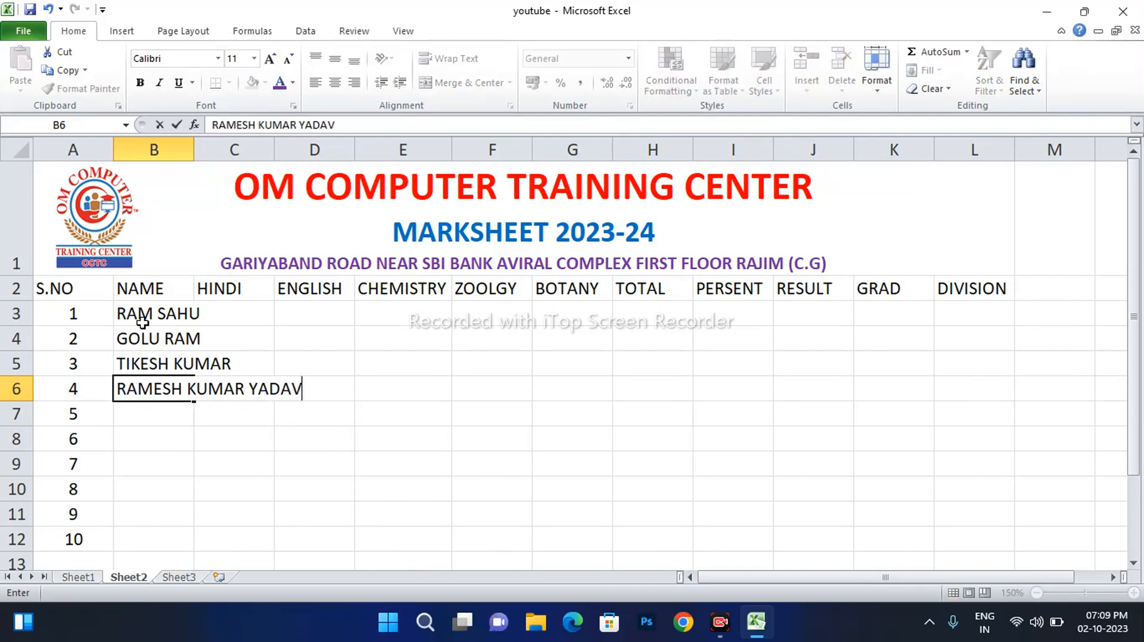
pyautogui.press('Return')
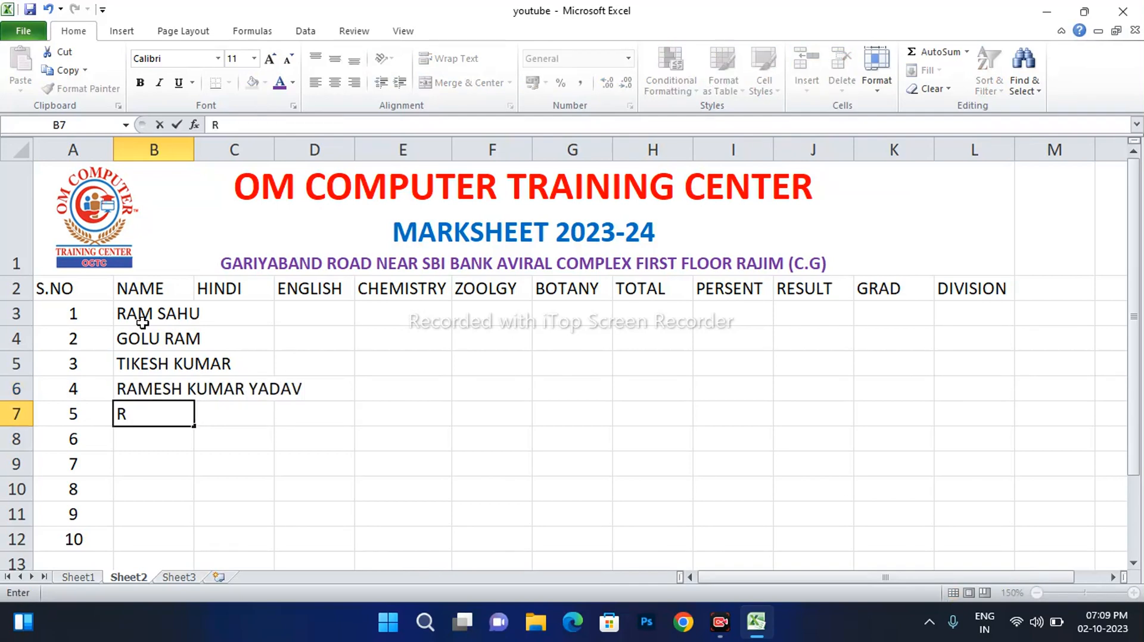
pyautogui.press('Return')
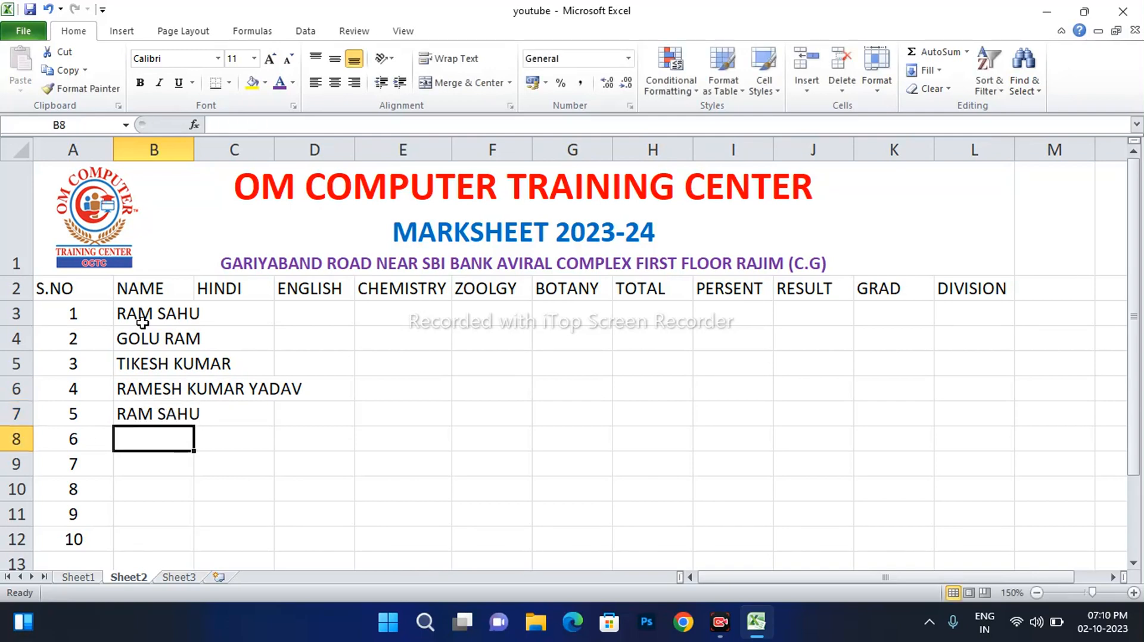
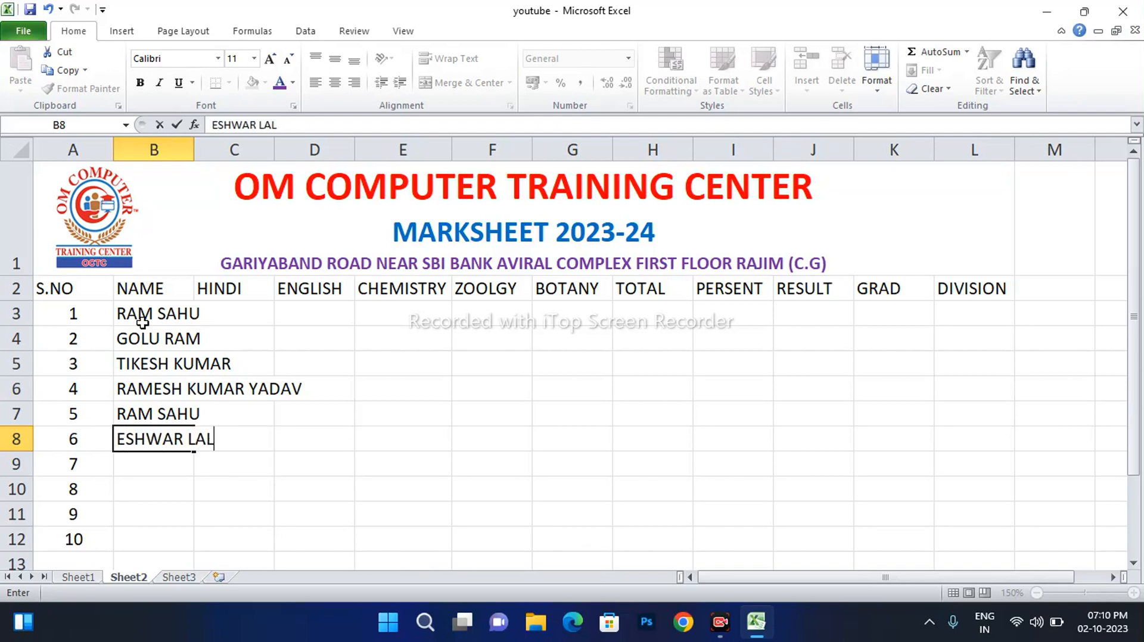
# Enter the remaining five student names in B8:B12, fixing AutoComplete and typing errors
pyautogui.press('Return')
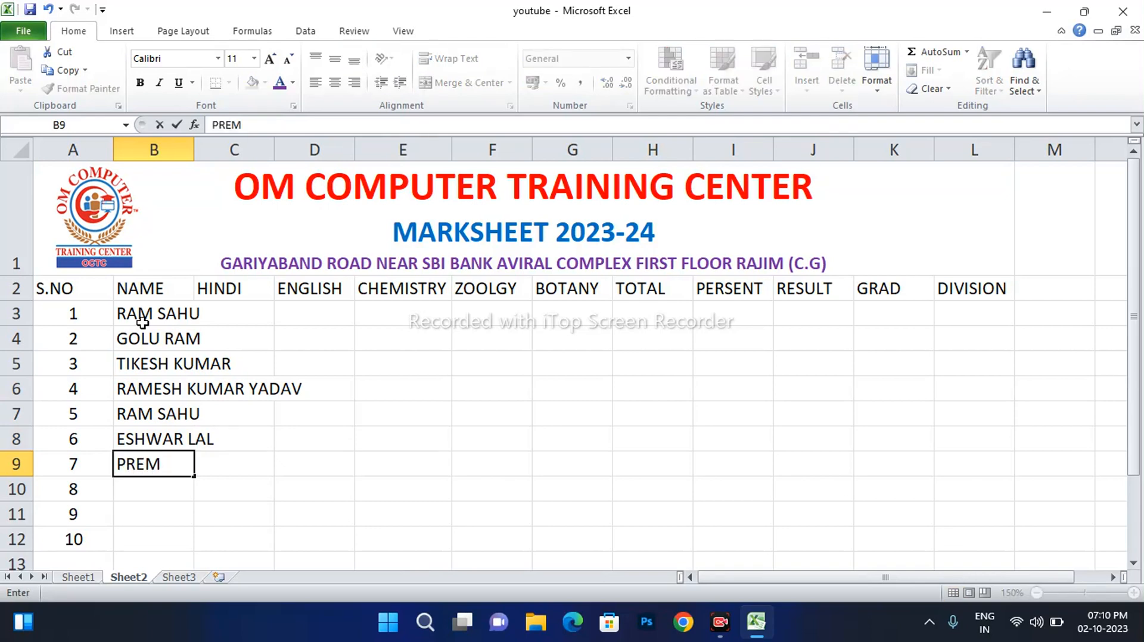
pyautogui.press('Return')
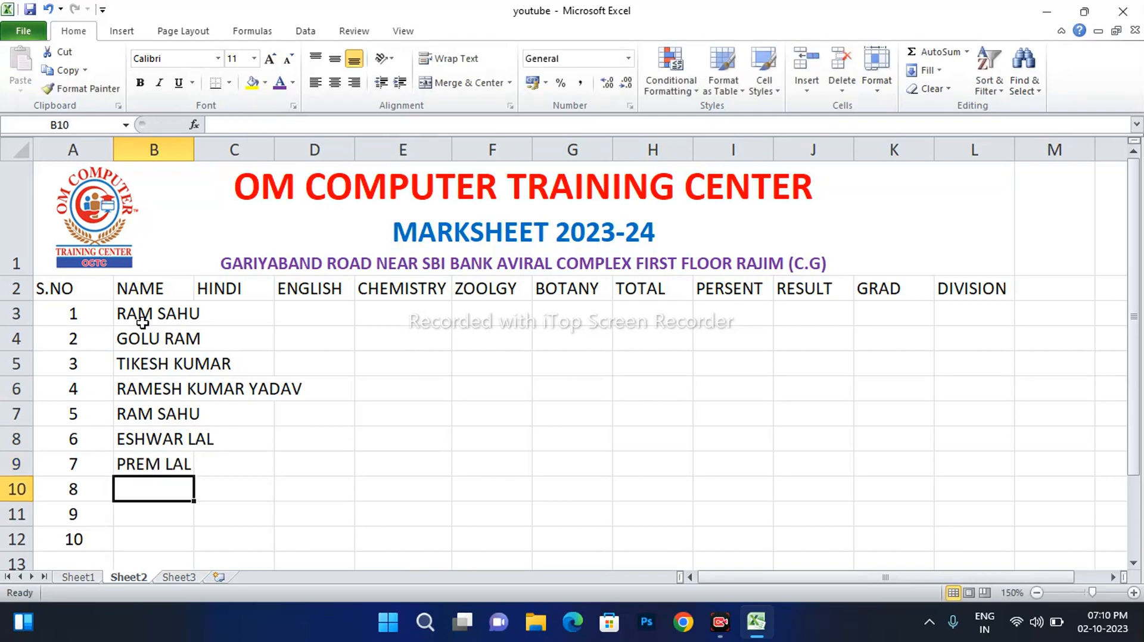
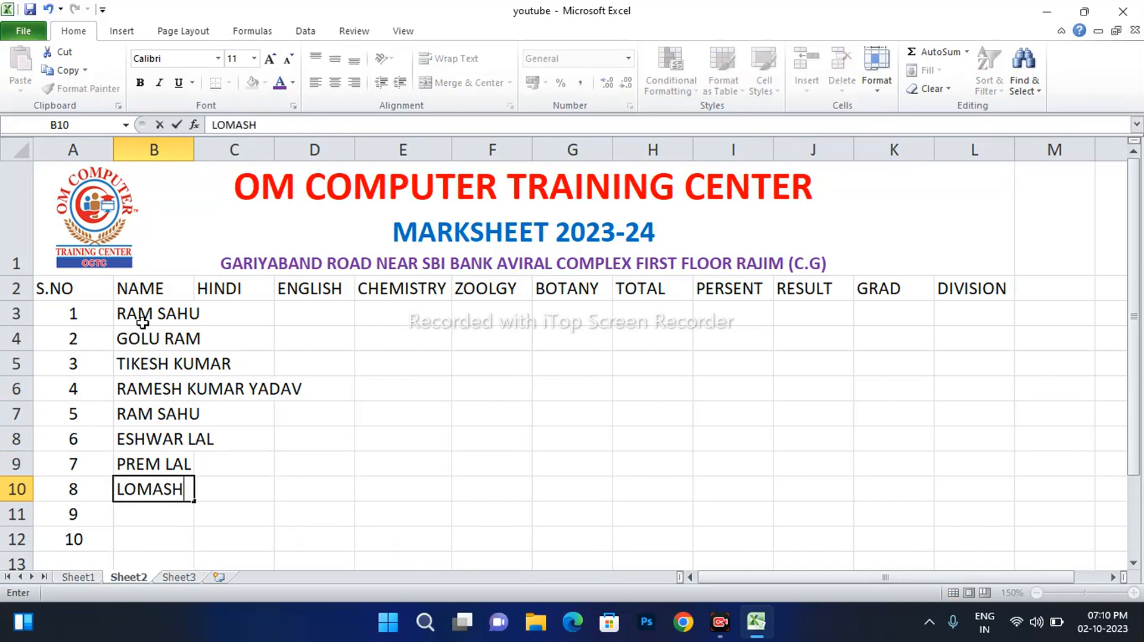
pyautogui.press('Return')
pyautogui.press('BackSpace')
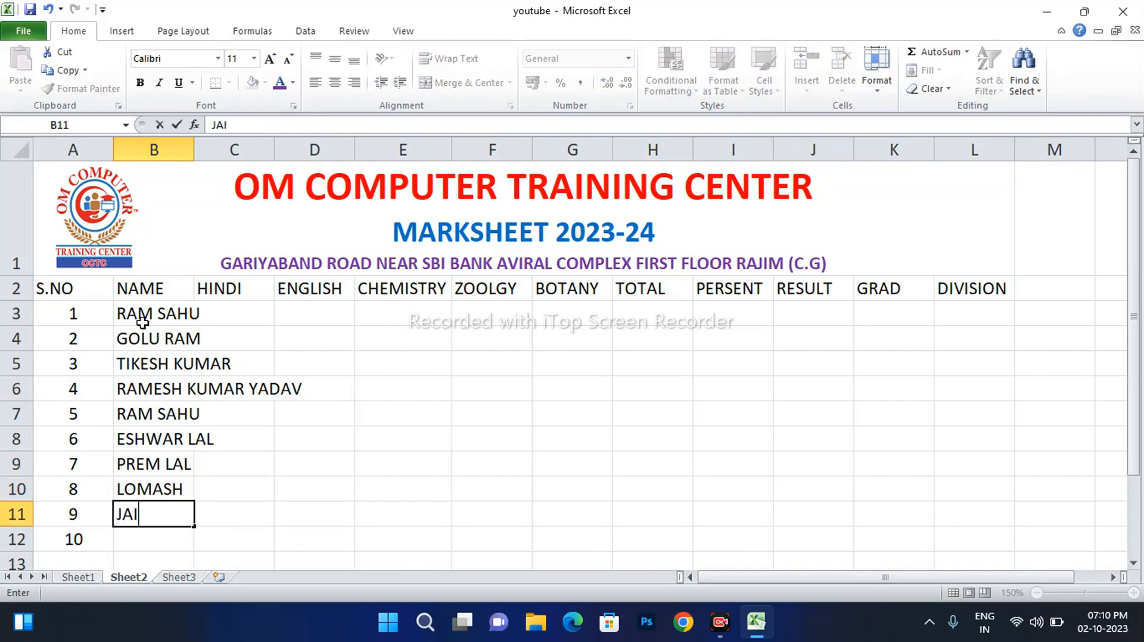
pyautogui.press('Return')
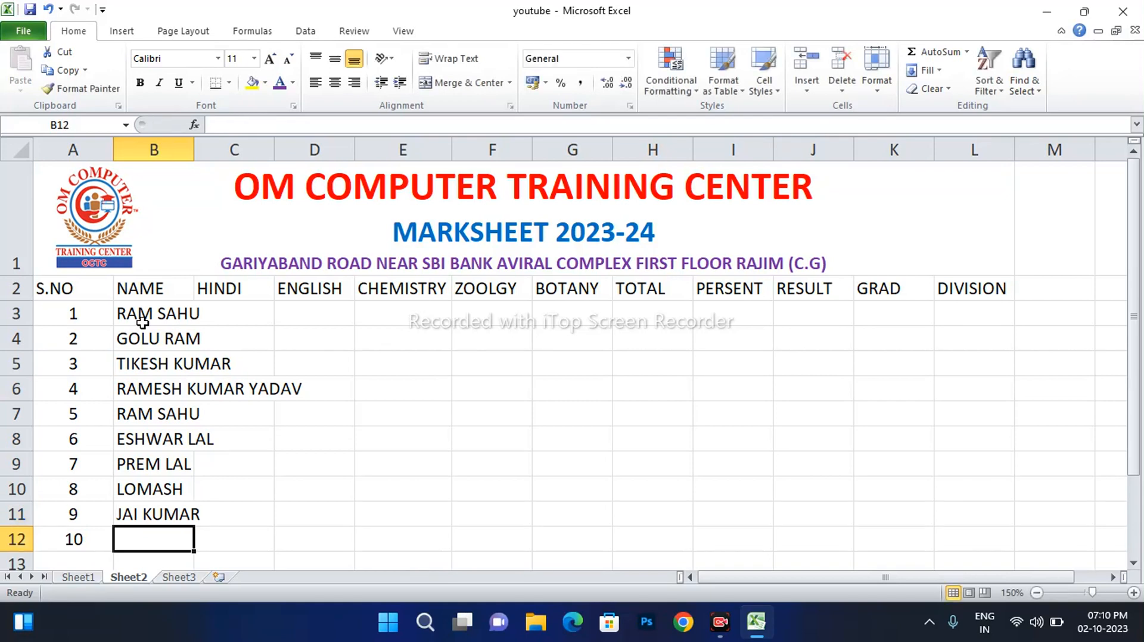
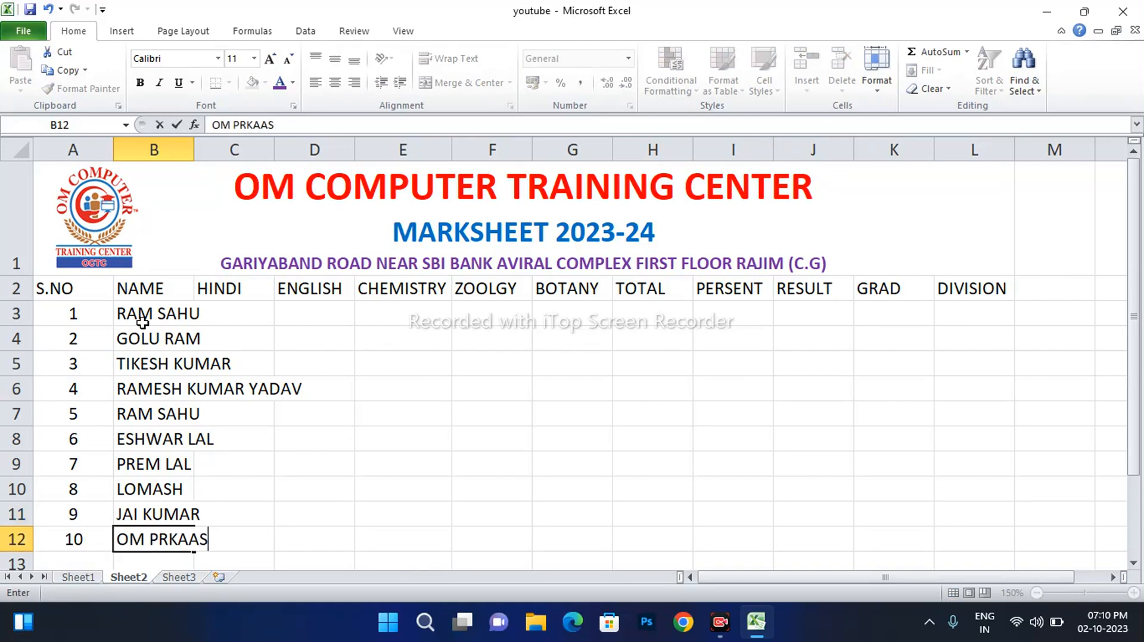
pyautogui.press('BackSpace')
pyautogui.press('BackSpace')
pyautogui.press('BackSpace')
pyautogui.press('BackSpace')
pyautogui.press('BackSpace')
pyautogui.press('BackSpace')
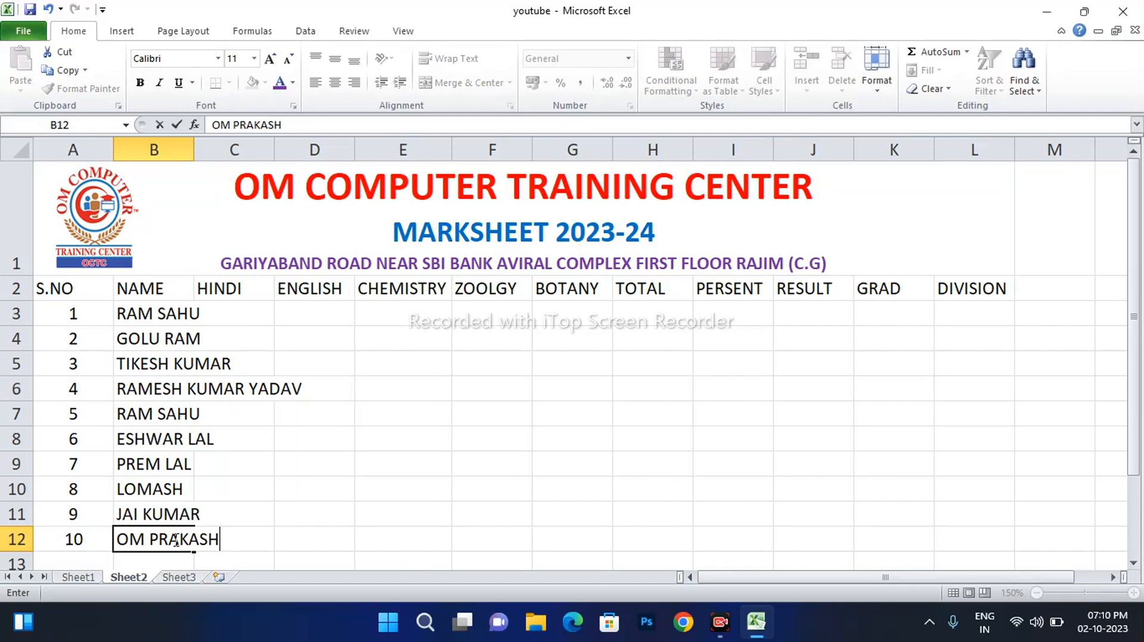
pyautogui.click(189, 144)
# Auto-fit column B to the longest student name and column A to the serial numbers on Sheet2
pyautogui.doubleClick(192, 145)
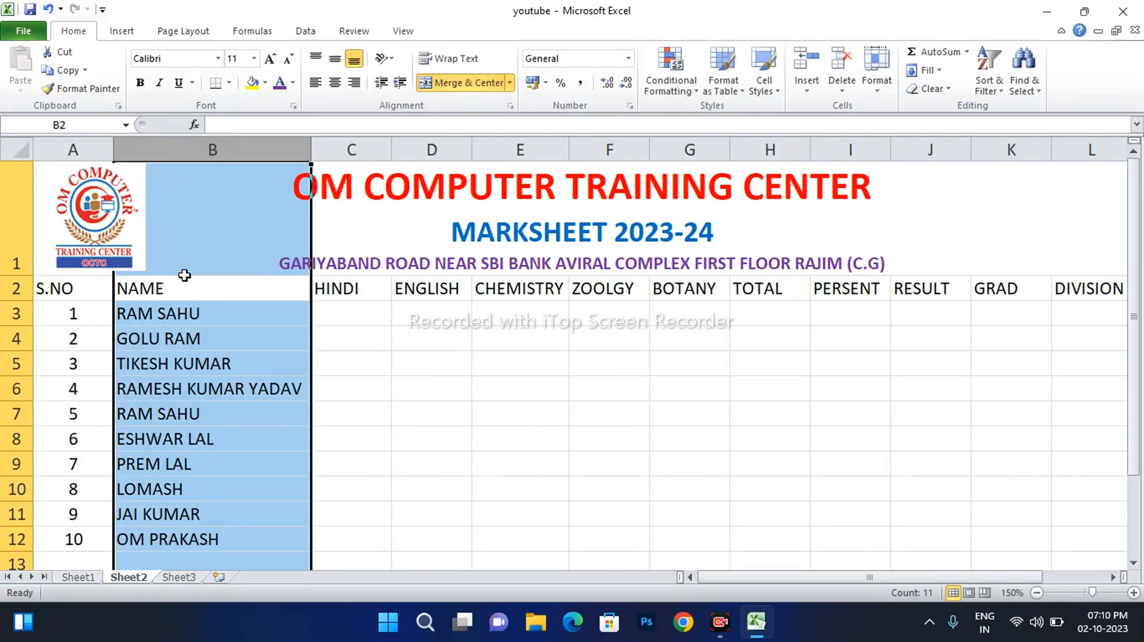
pyautogui.click(241, 312)
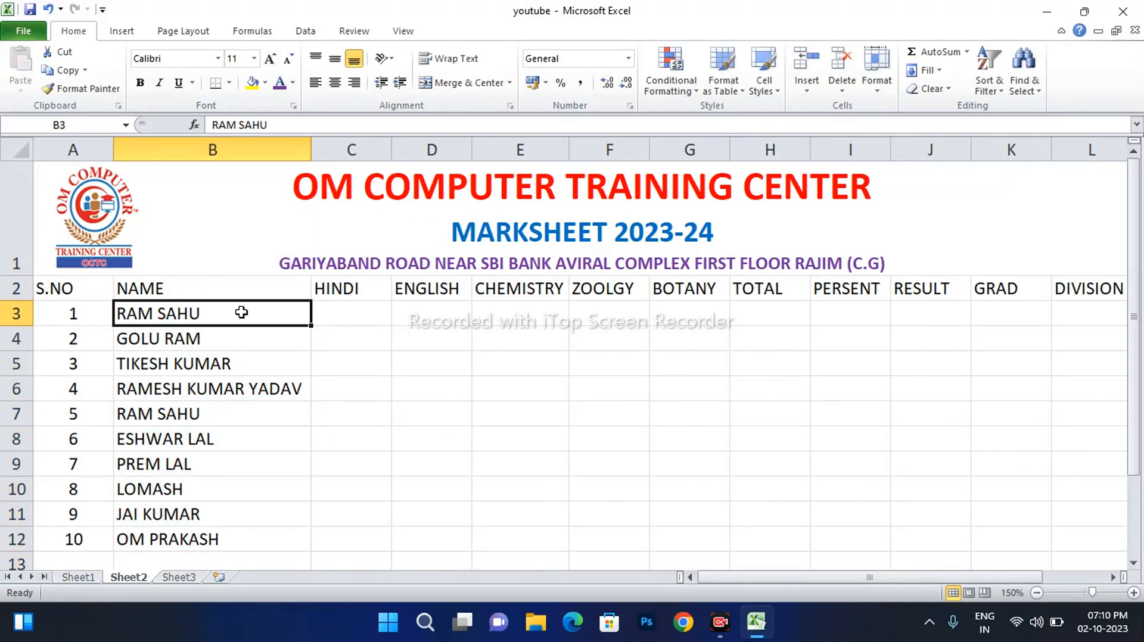
pyautogui.click(358, 317)
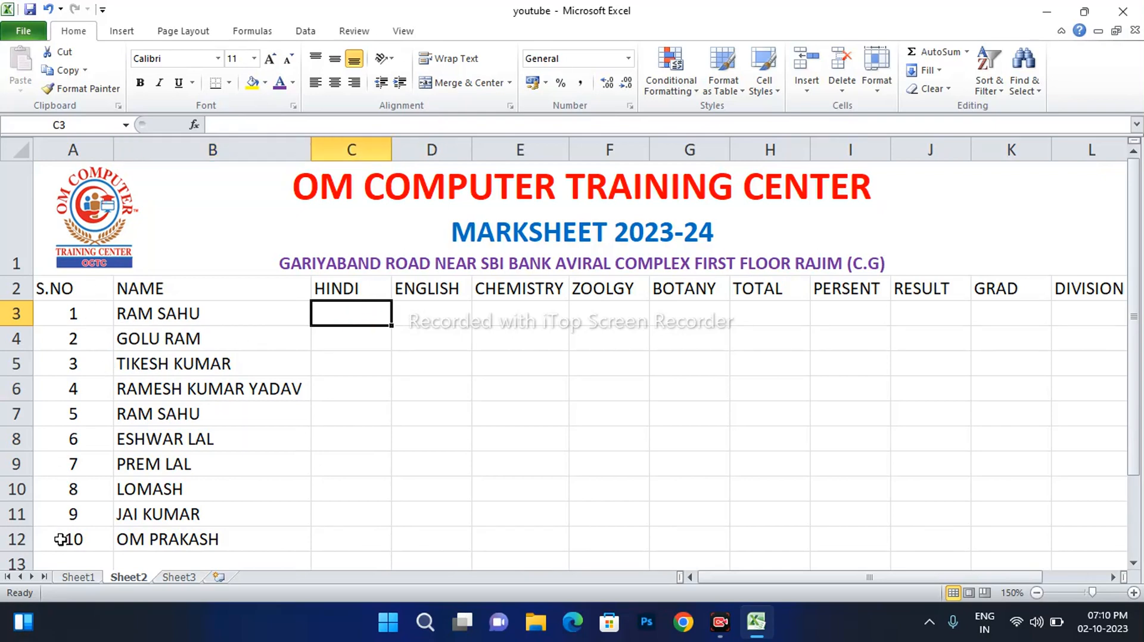
pyautogui.doubleClick(114, 148)
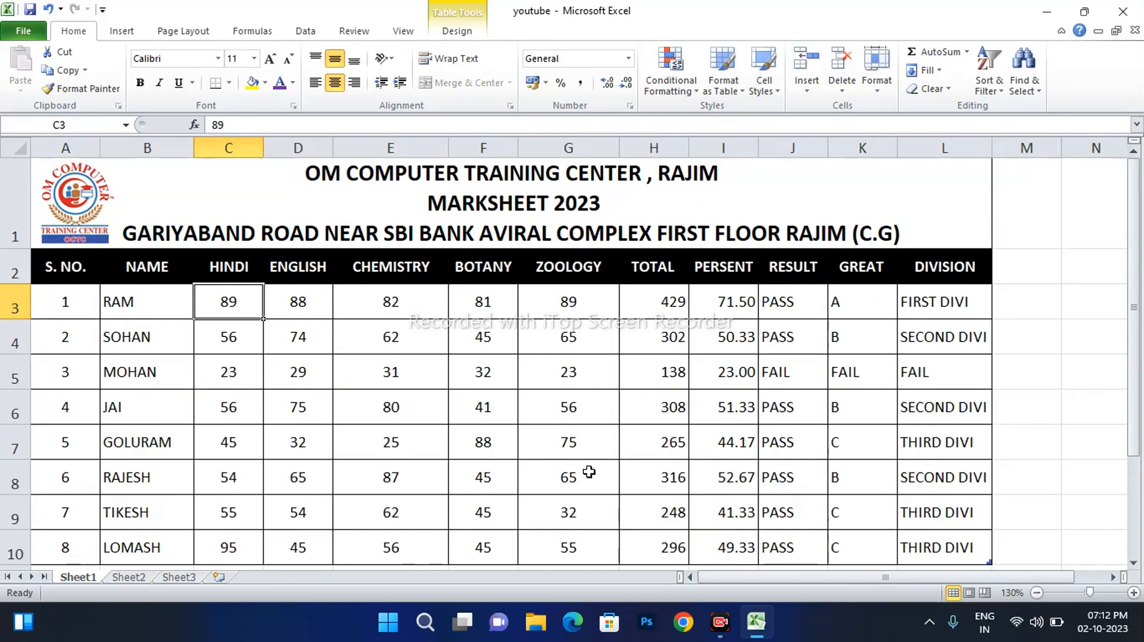
pyautogui.click(128, 577)
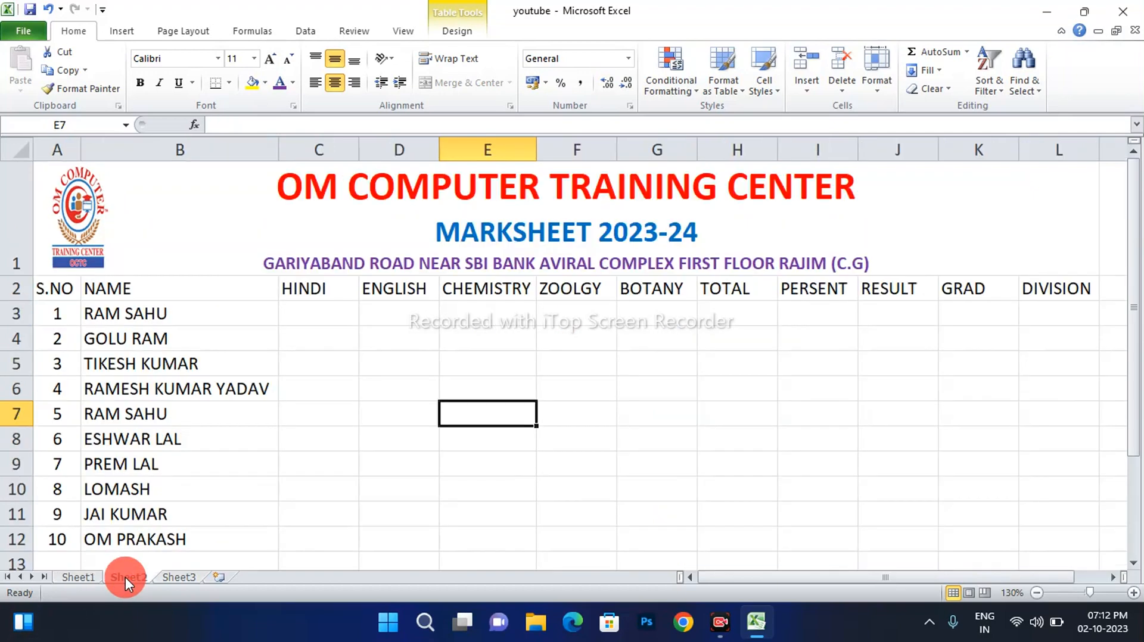
# Enter the HINDI marks 89, 45, 65, 41, 56, 85, 74, 65, 45, 45 into C3:C12
pyautogui.click(309, 319)
pyautogui.write('89')
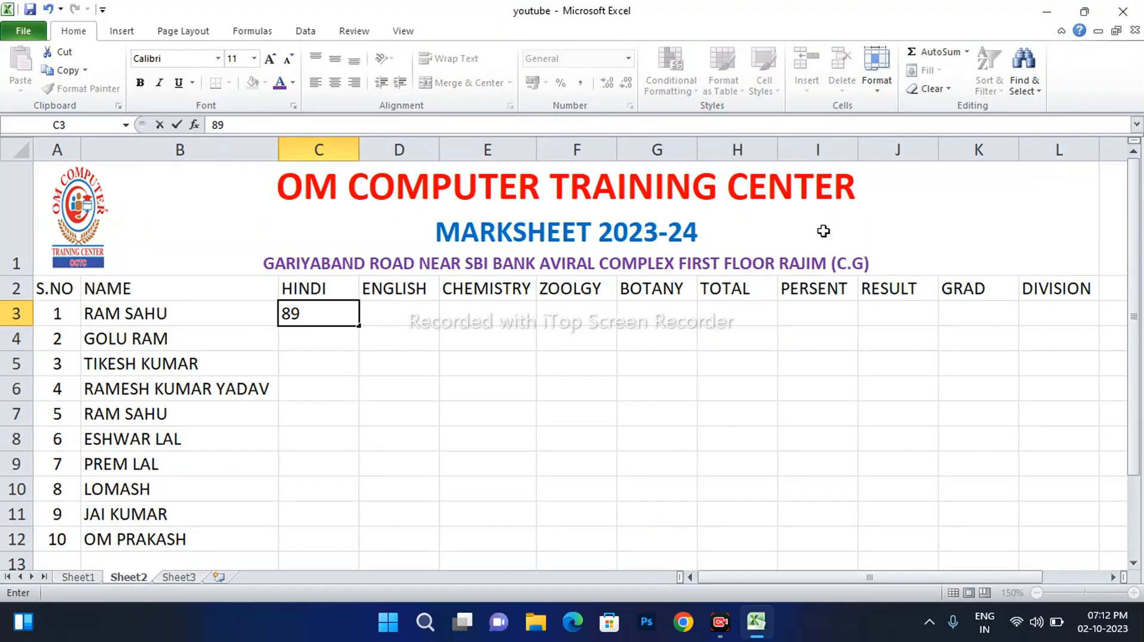
pyautogui.press('Return')
pyautogui.write('45')
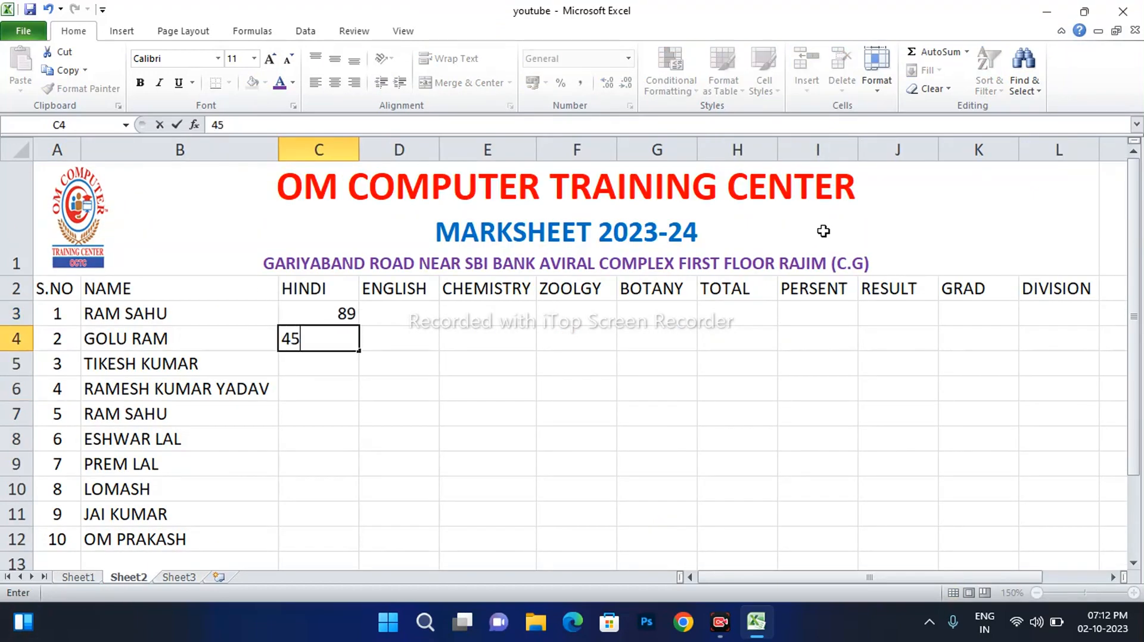
pyautogui.press('Return')
pyautogui.write('65')
pyautogui.press('Return')
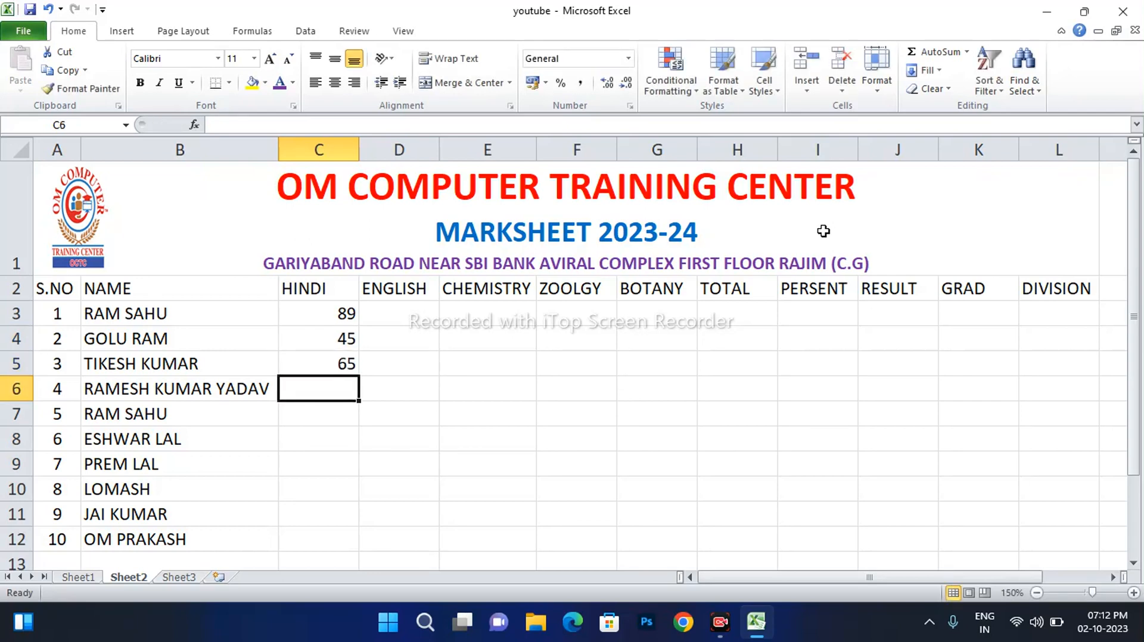
pyautogui.write('41')
pyautogui.press('Return')
pyautogui.write('56')
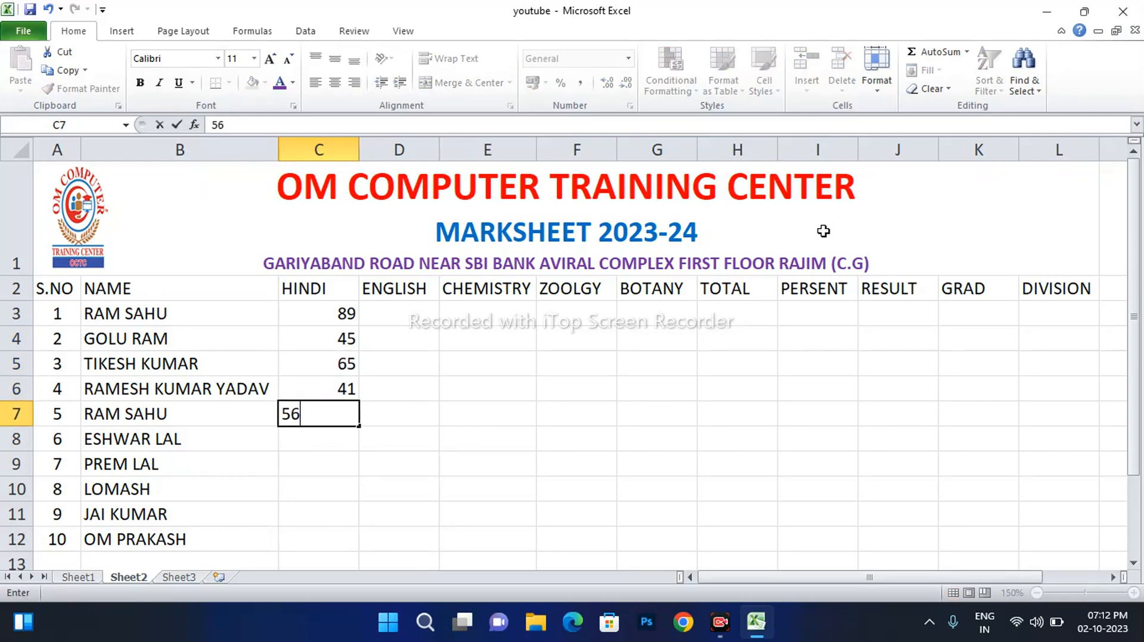
pyautogui.press('Return')
pyautogui.write('85')
pyautogui.press('Return')
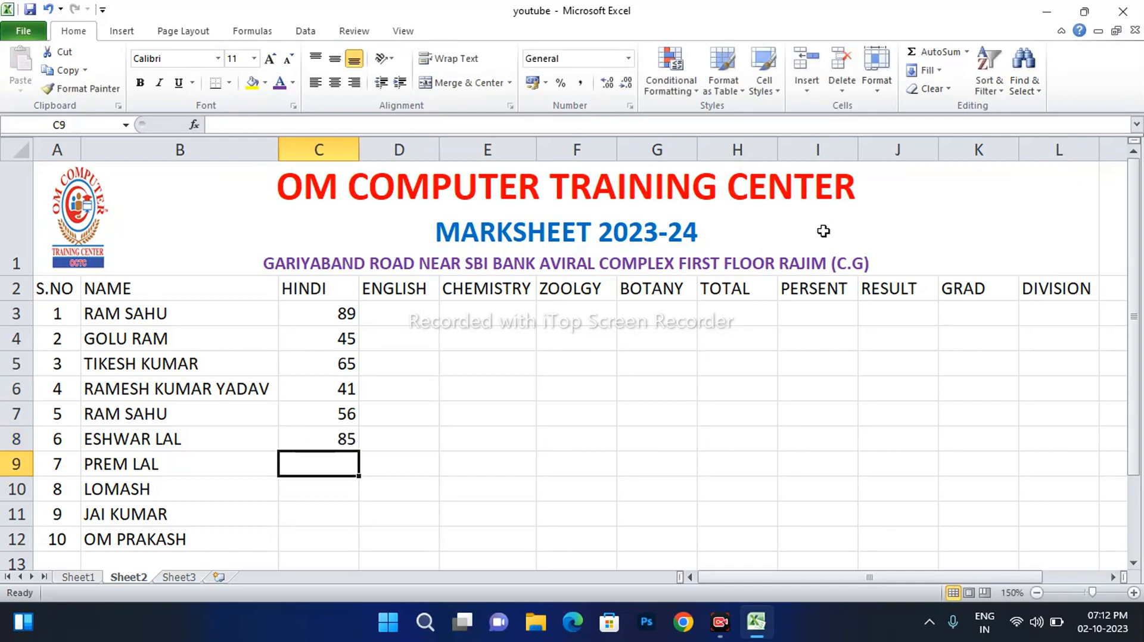
pyautogui.write('74')
pyautogui.press('Return')
pyautogui.write('65')
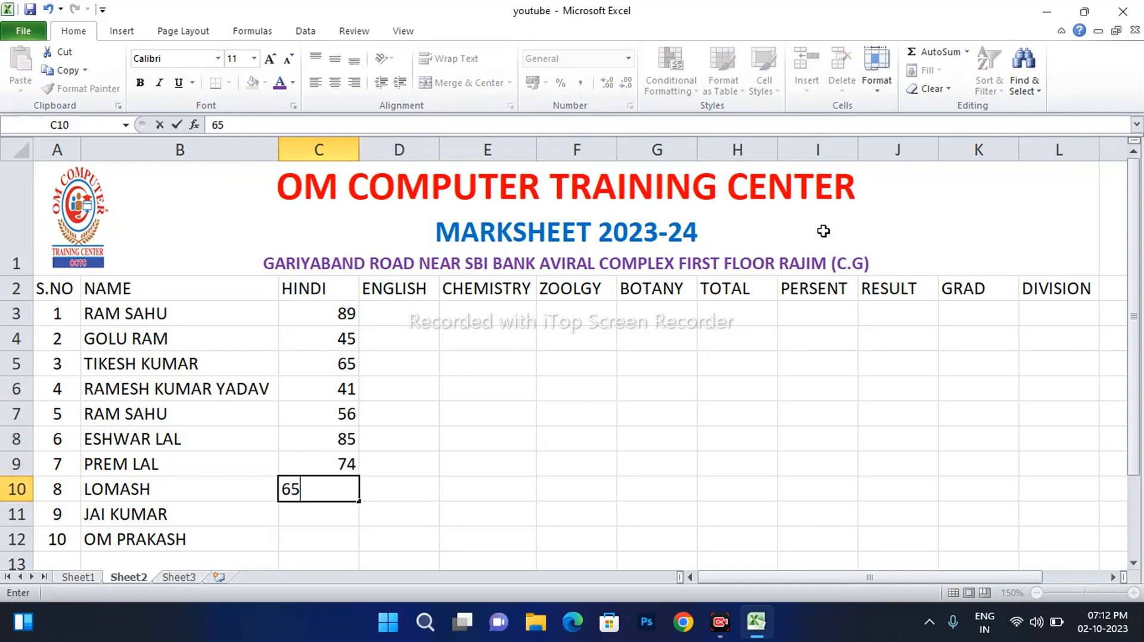
pyautogui.press('Return')
pyautogui.write('45')
pyautogui.press('Return')
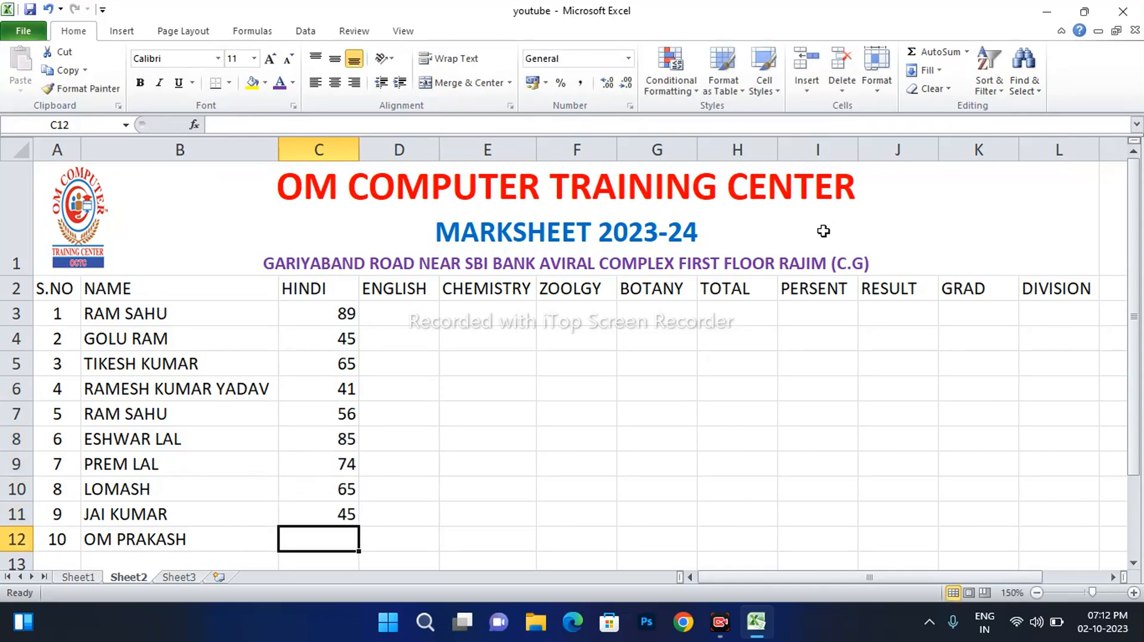
pyautogui.write('45')
pyautogui.press('Tab')
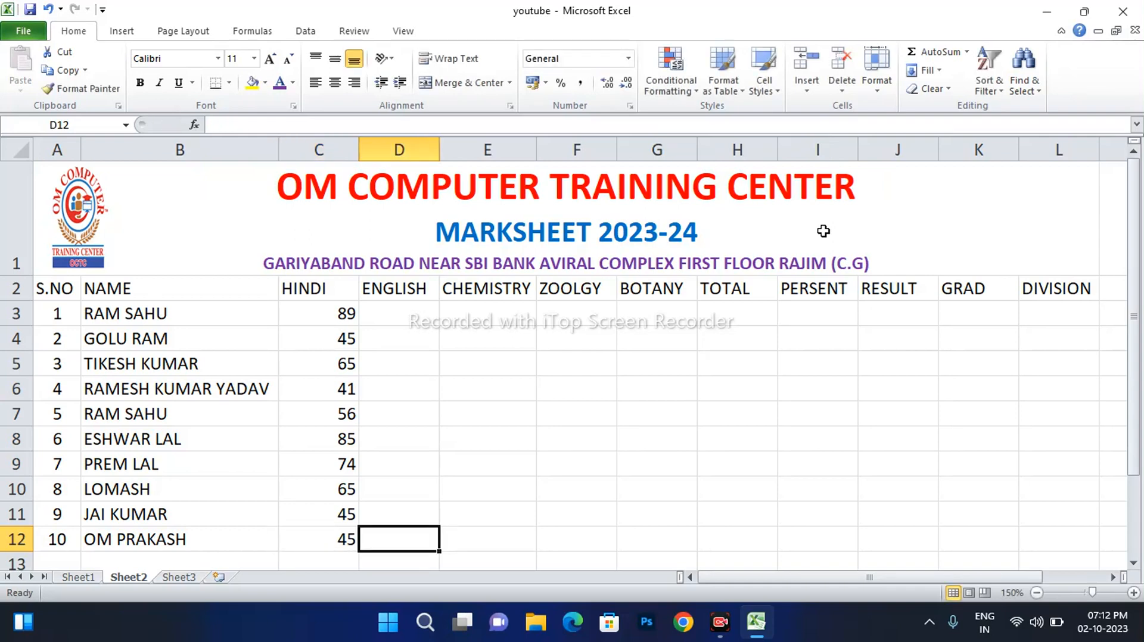
# Enter the ENGLISH marks from D12 up to D3: 65, 84, 74, 45, 67, 65, 74, 85, 74, 65
pyautogui.write('65')
pyautogui.press('Up')
pyautogui.write('84')
pyautogui.press('Up')
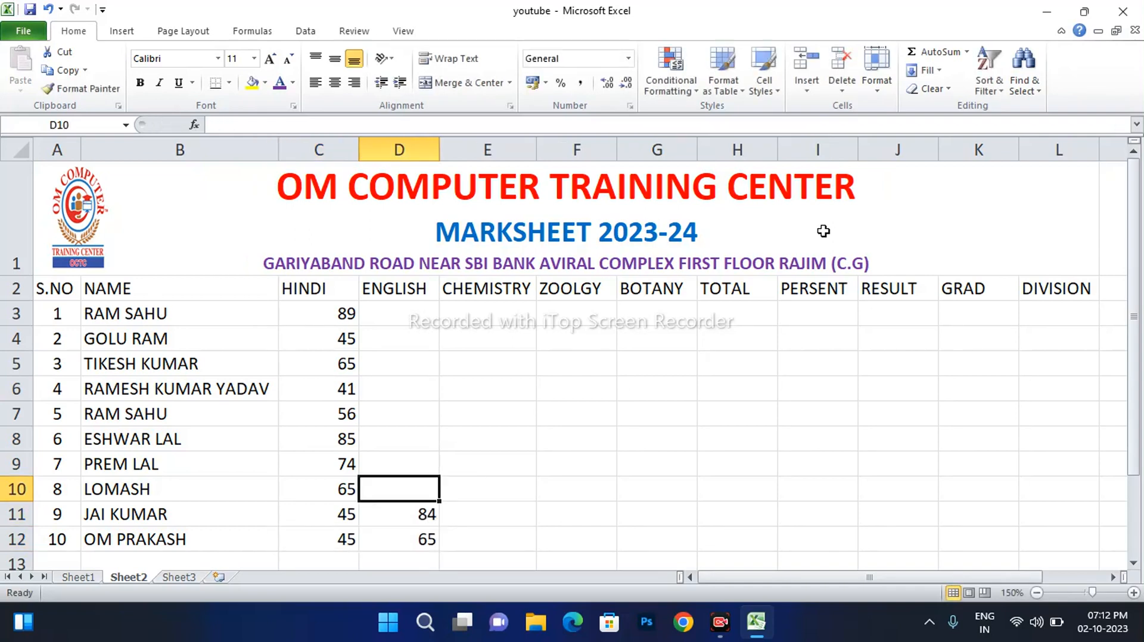
pyautogui.write('74')
pyautogui.press('Up')
pyautogui.write('45')
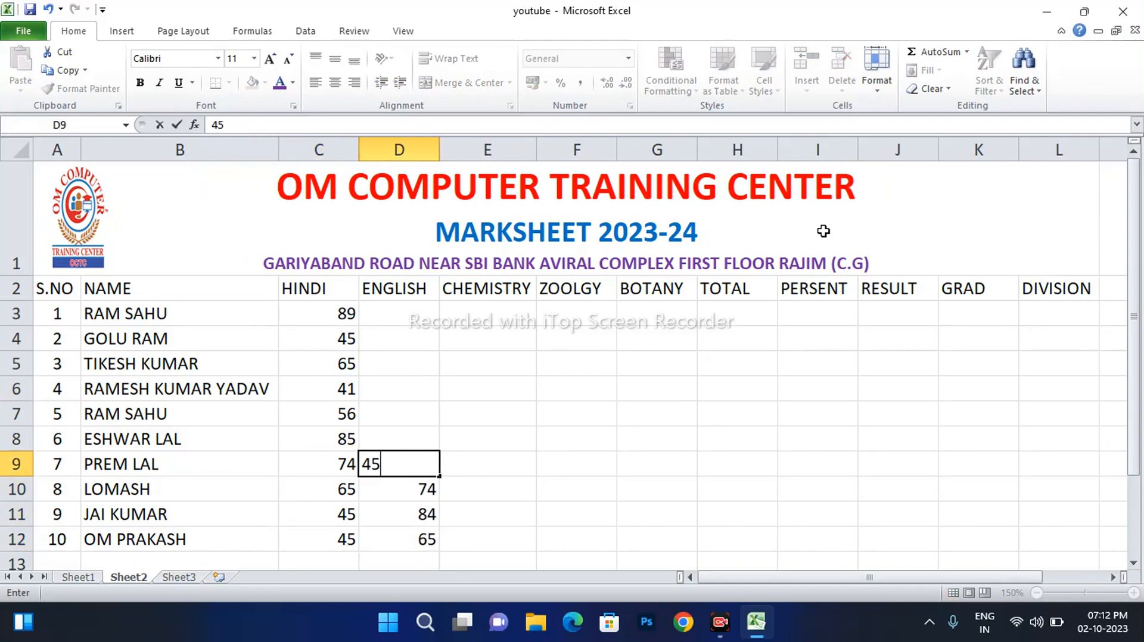
pyautogui.press('Up')
pyautogui.write('67')
pyautogui.press('Up')
pyautogui.write('6')
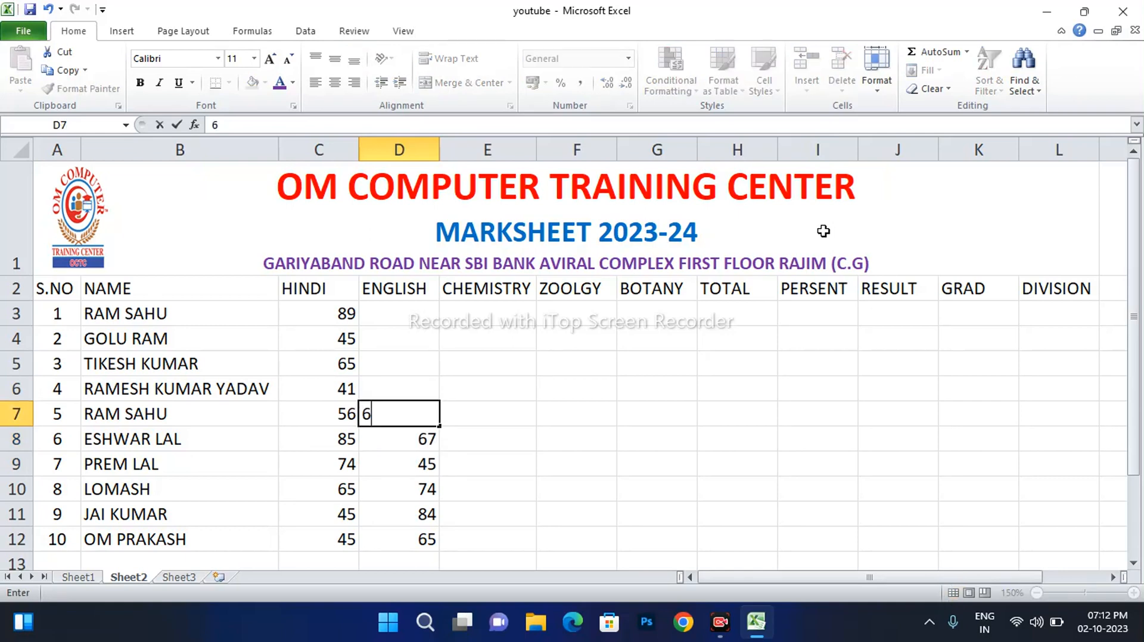
pyautogui.write('5')
pyautogui.press('Up')
pyautogui.write('74')
pyautogui.press('Up')
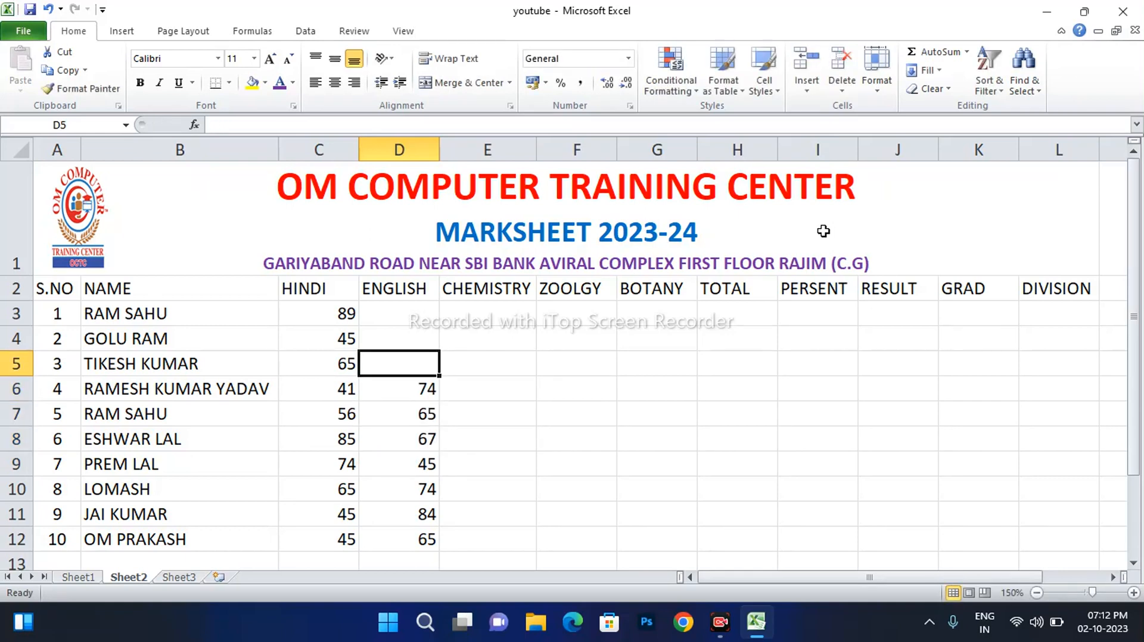
pyautogui.write('85')
pyautogui.press('Up')
pyautogui.write('74')
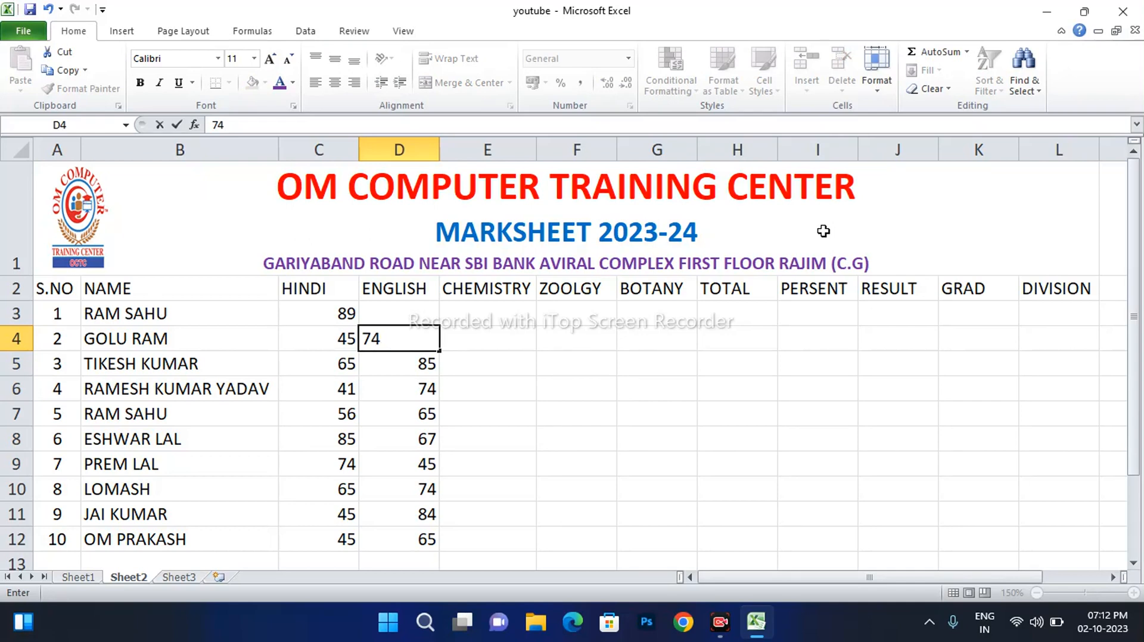
pyautogui.press('Return')
pyautogui.press('Up')
pyautogui.press('Up')
pyautogui.write('65')
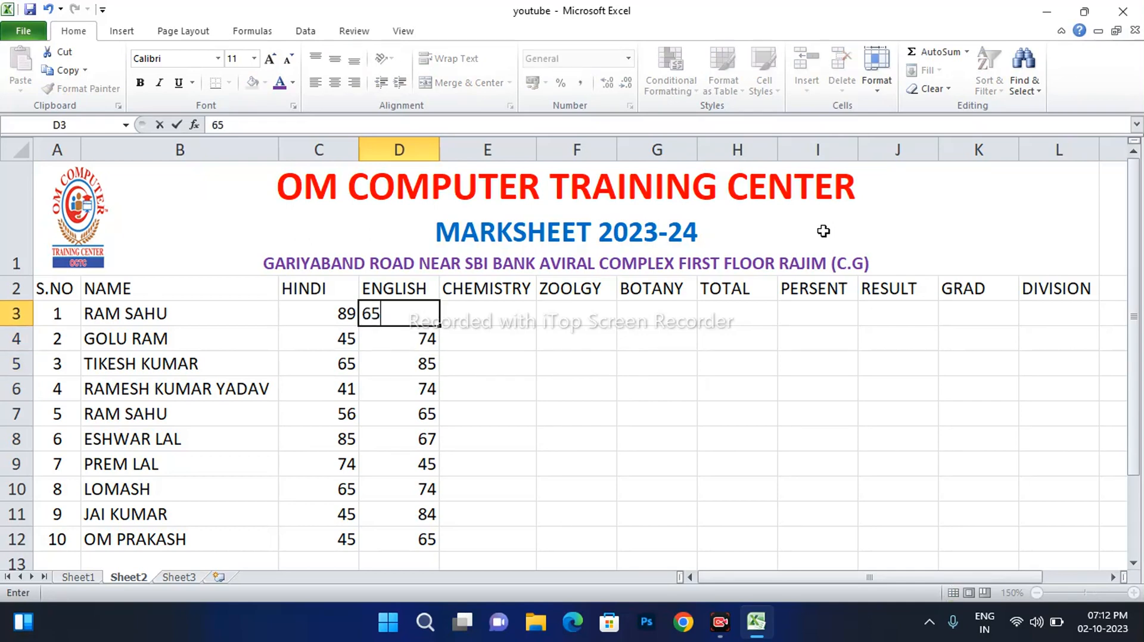
pyautogui.press('Right')
# Enter CHEMISTRY, ZOOLGY, BOTANY marks 65, 41, 52 for row 3 and 65, 45, 52 for row 4
pyautogui.write('65')
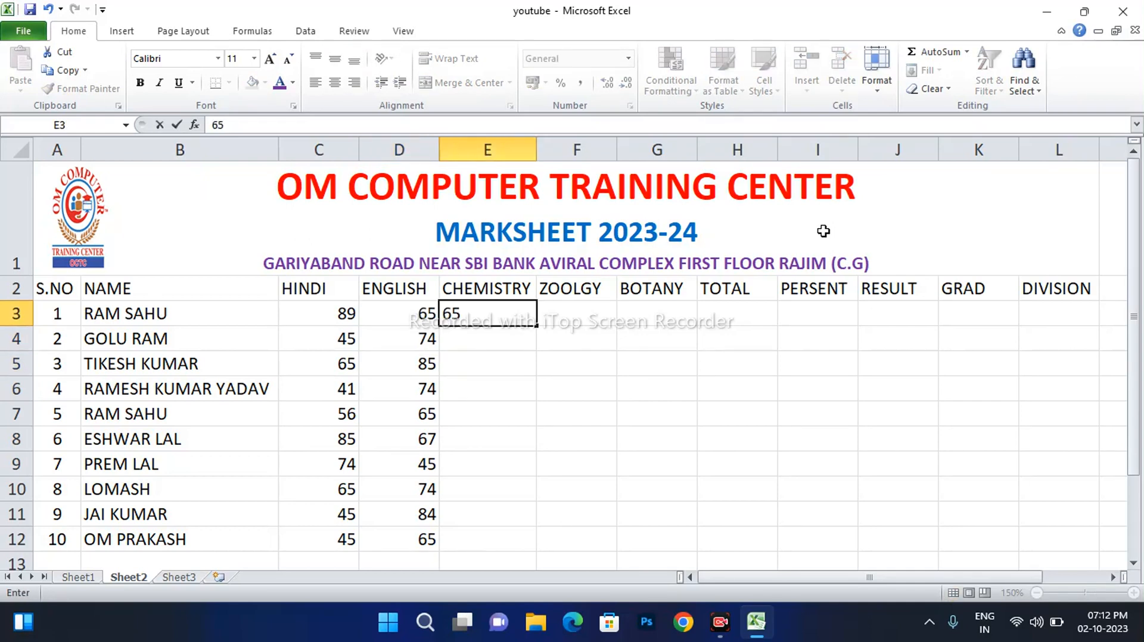
pyautogui.press('Right')
pyautogui.write('41')
pyautogui.press('Right')
pyautogui.write('52')
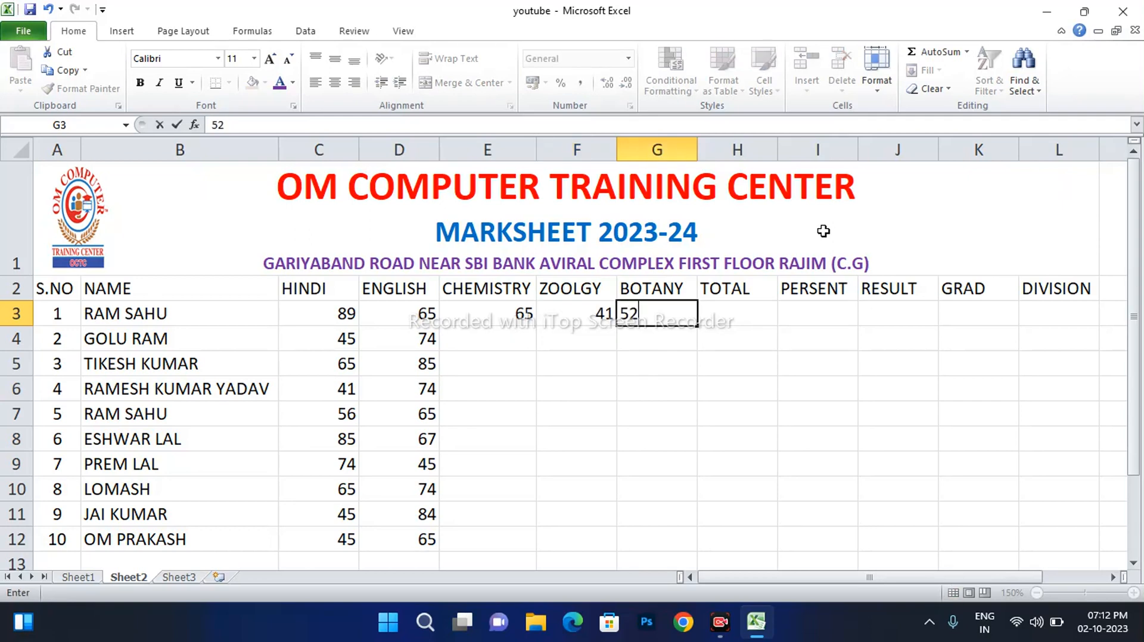
pyautogui.press('Right')
pyautogui.write('65')
pyautogui.press('BackSpace')
pyautogui.press('BackSpace')
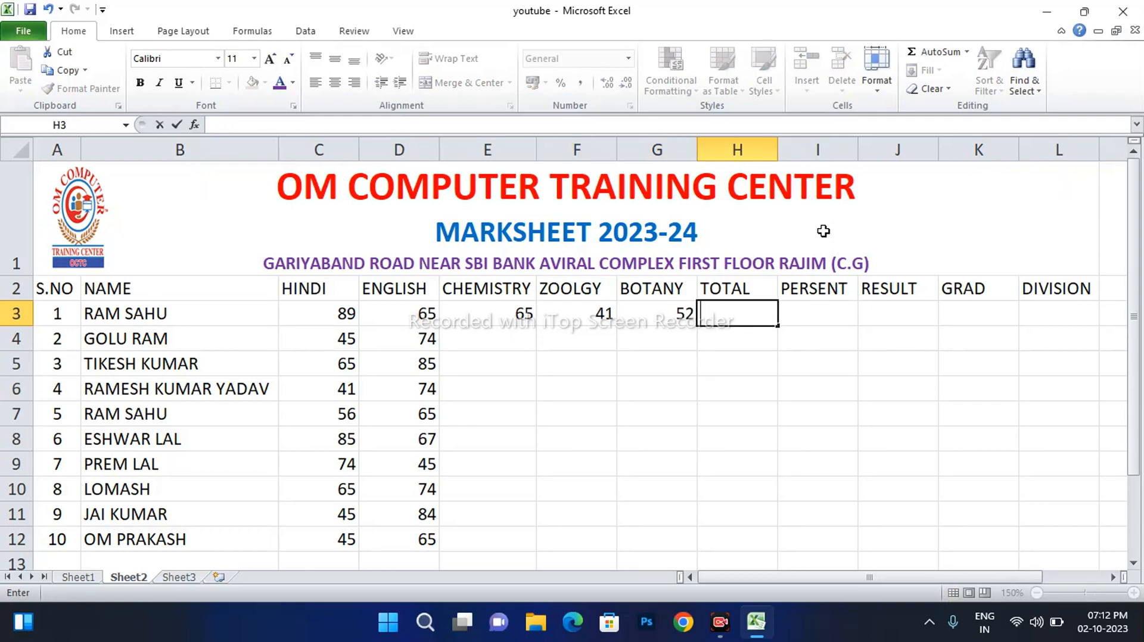
pyautogui.press('Down')
pyautogui.press('Left')
pyautogui.write('52')
pyautogui.press('Left')
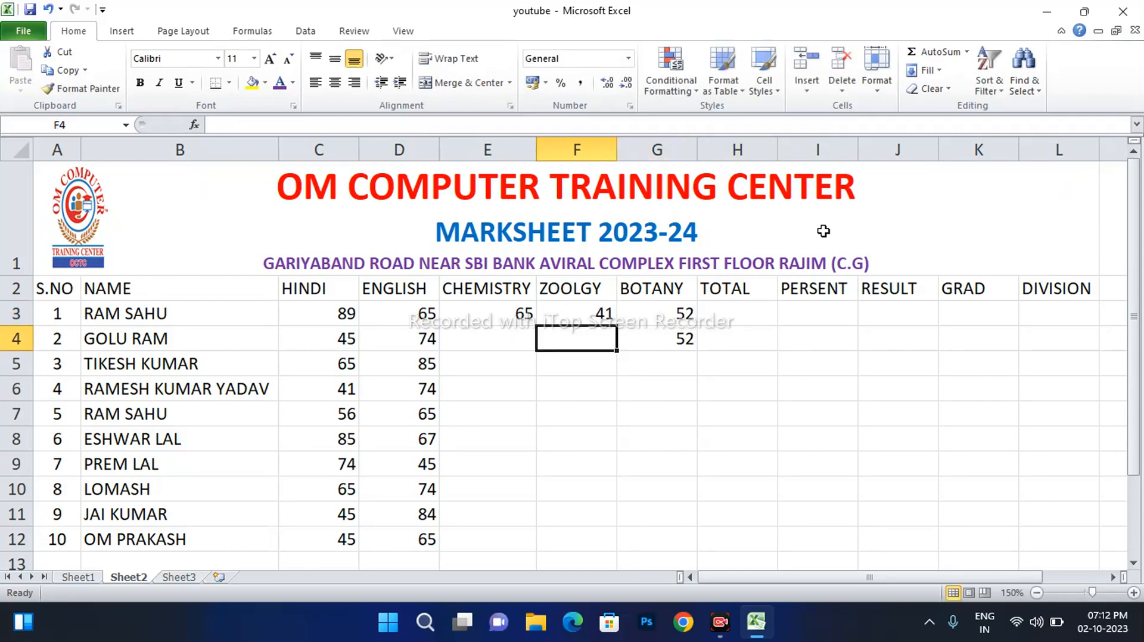
pyautogui.write('45')
pyautogui.press('Left')
pyautogui.write('65')
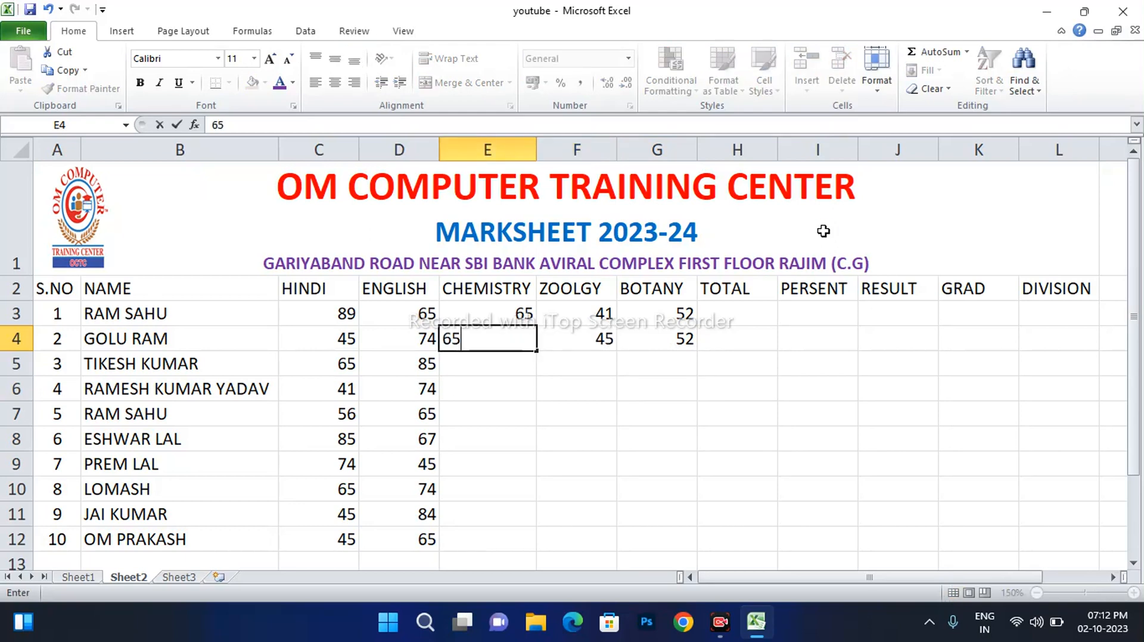
pyautogui.press('Left')
pyautogui.press('Down')
pyautogui.press('Down')
pyautogui.press('Up')
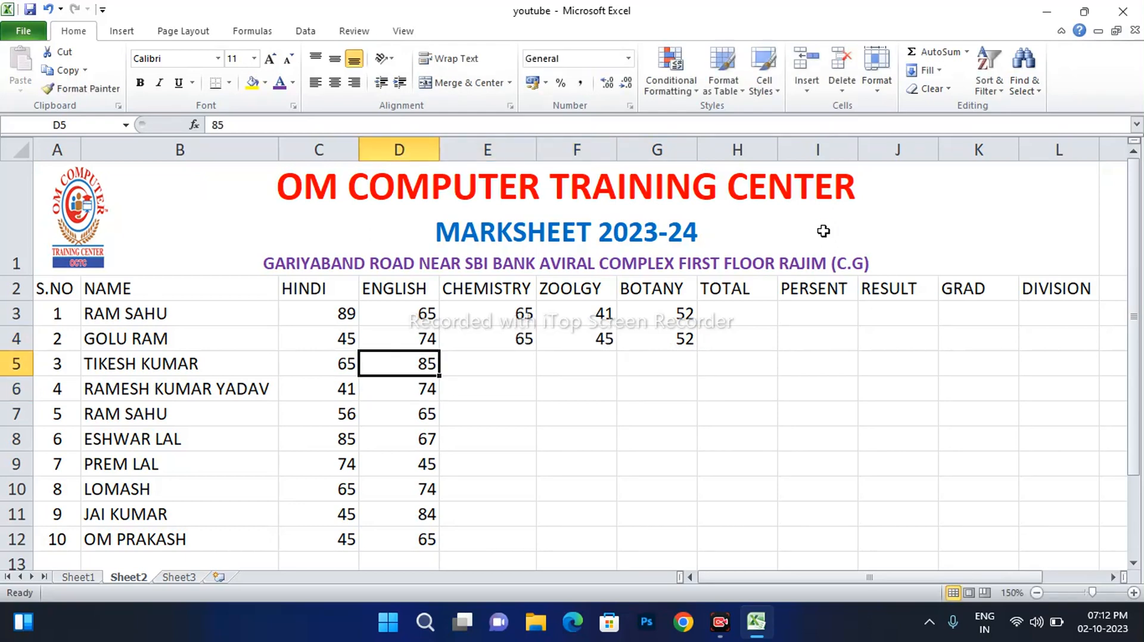
# Enter row 5 marks 74, 78, 54 and row 6 marks 21, 22, 45 in E:G
pyautogui.press('Right')
pyautogui.write('74')
pyautogui.press('Right')
pyautogui.write('785')
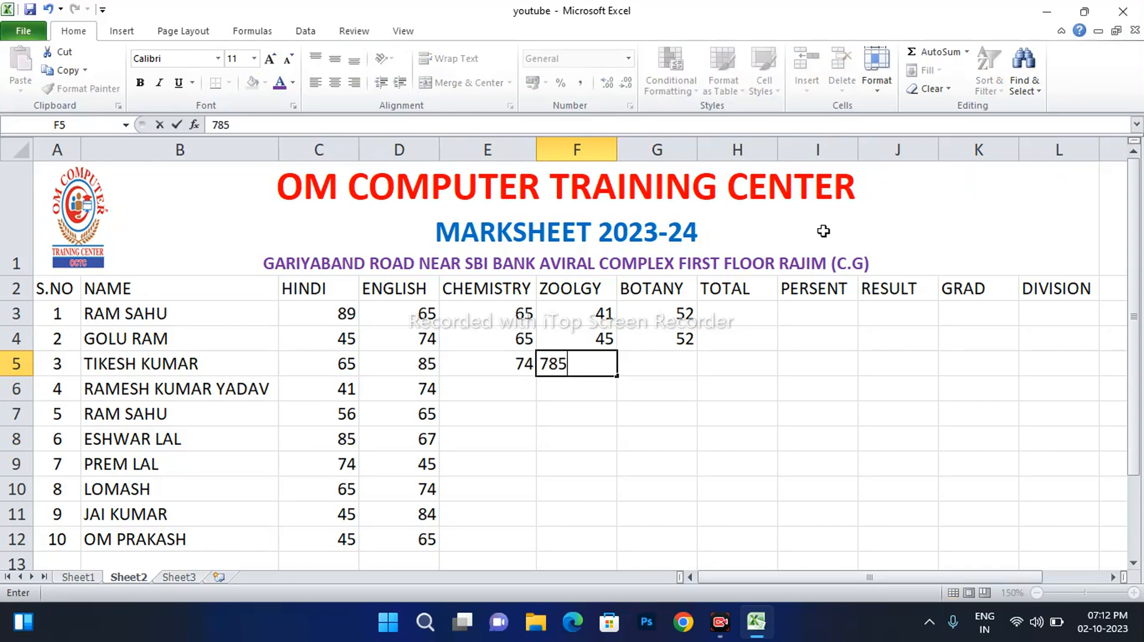
pyautogui.press('BackSpace')
pyautogui.press('Down')
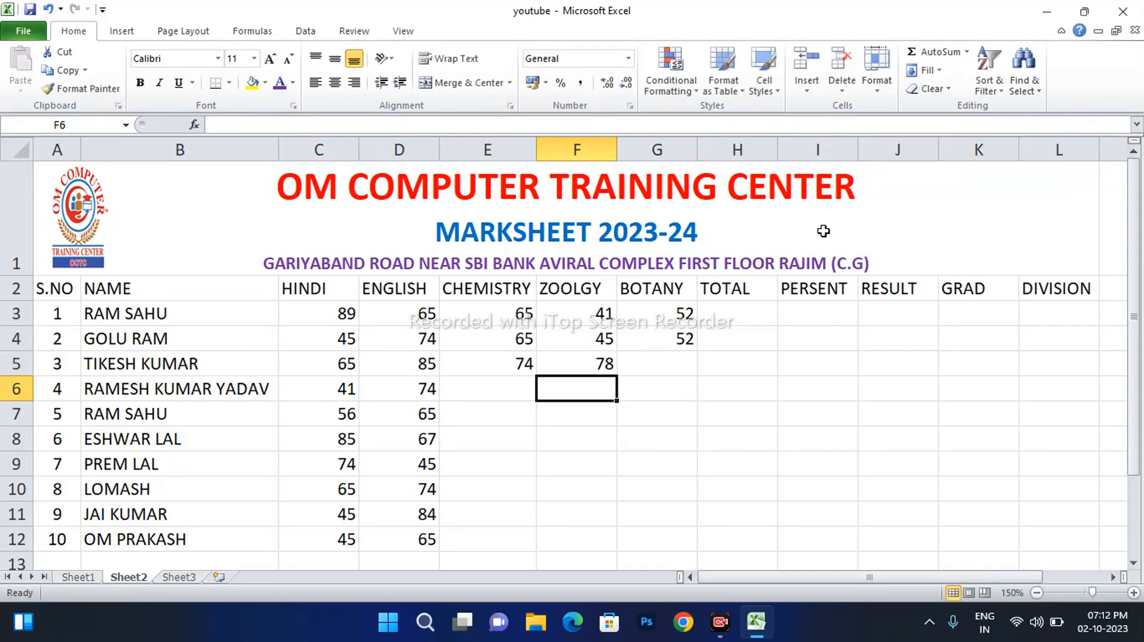
pyautogui.press('Right')
pyautogui.press('Up')
pyautogui.write('54')
pyautogui.press('Right')
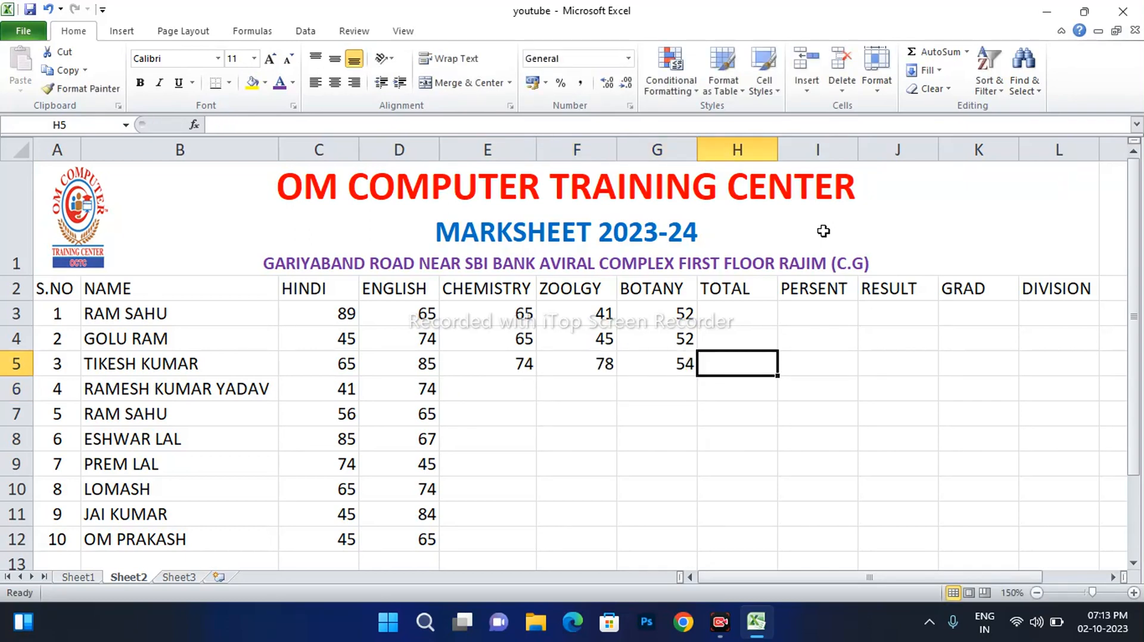
pyautogui.press('Down')
pyautogui.press('Down')
pyautogui.press('Left')
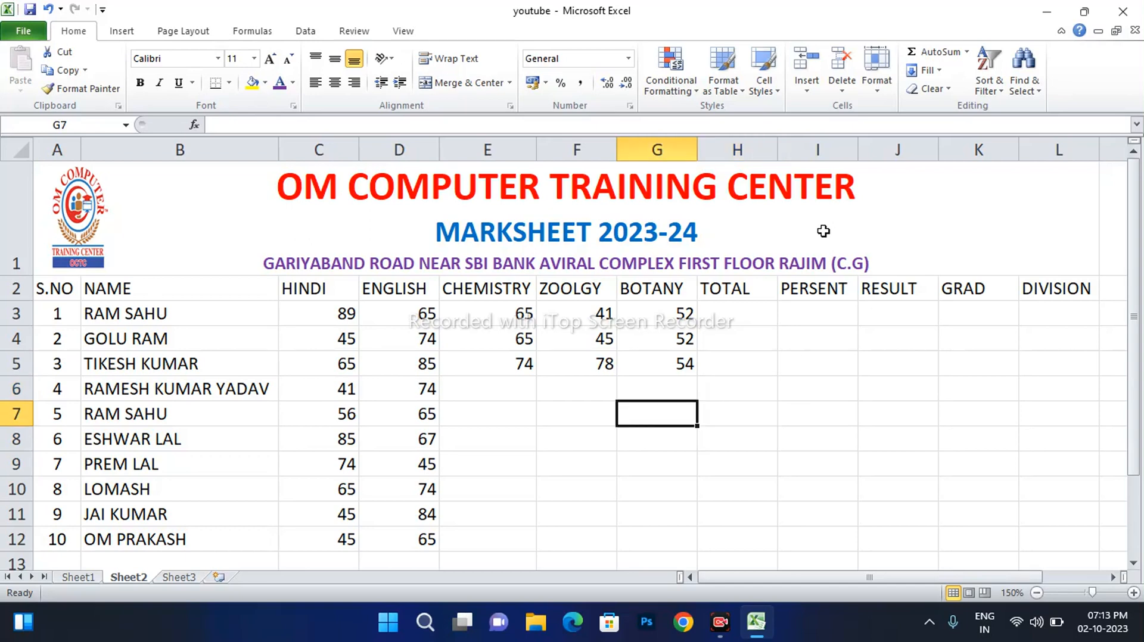
pyautogui.press('Up')
pyautogui.write('45')
pyautogui.press('Left')
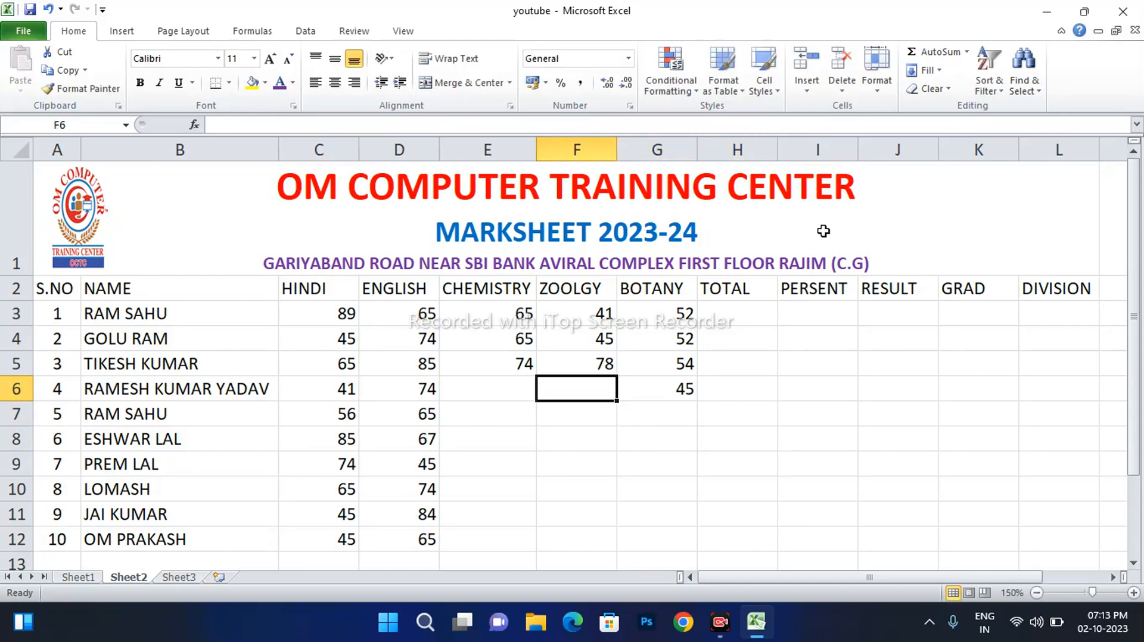
pyautogui.write('22')
pyautogui.press('Left')
pyautogui.write('21')
pyautogui.press('Left')
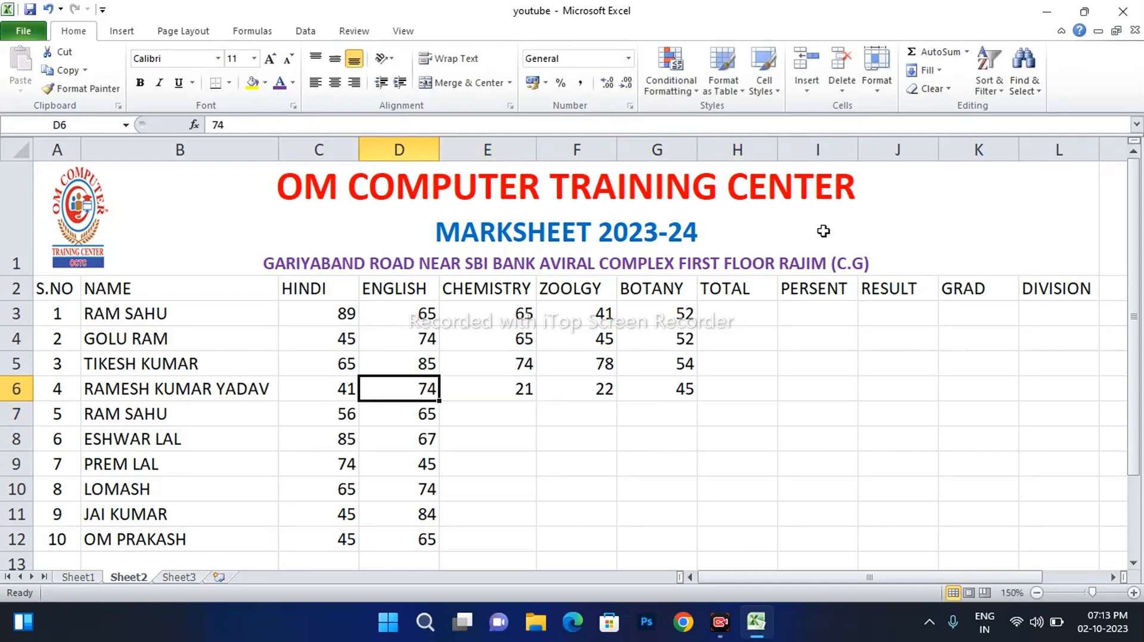
# Enter row 7 marks 85, 74, 45 and row 8 marks 85, 95, 74 in E:G
pyautogui.press('Right')
pyautogui.press('Down')
pyautogui.write('85')
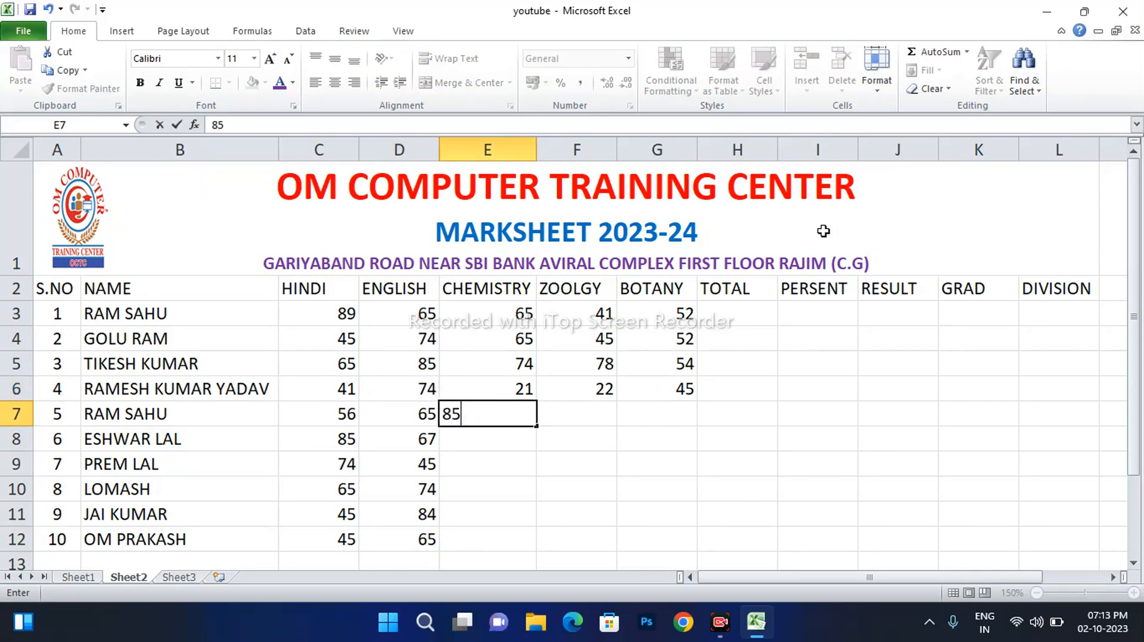
pyautogui.press('Right')
pyautogui.write('74')
pyautogui.press('Down')
pyautogui.write('95')
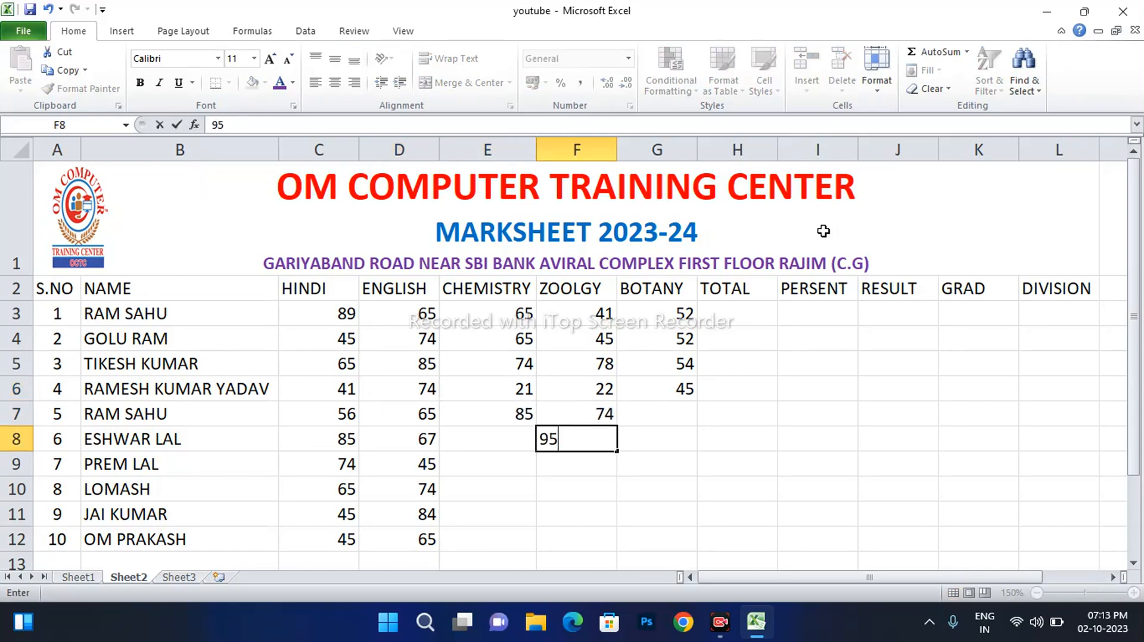
pyautogui.press('Right')
pyautogui.write('74')
pyautogui.press('Left')
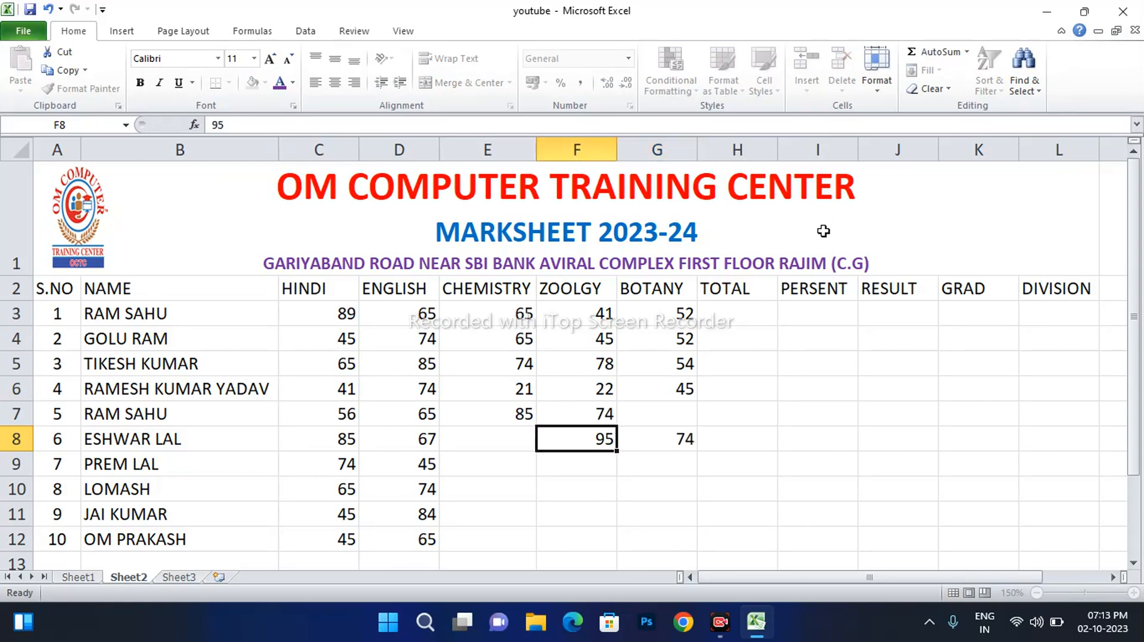
pyautogui.press('Left')
pyautogui.write('85')
pyautogui.press('Right')
pyautogui.press('Right')
pyautogui.press('Right')
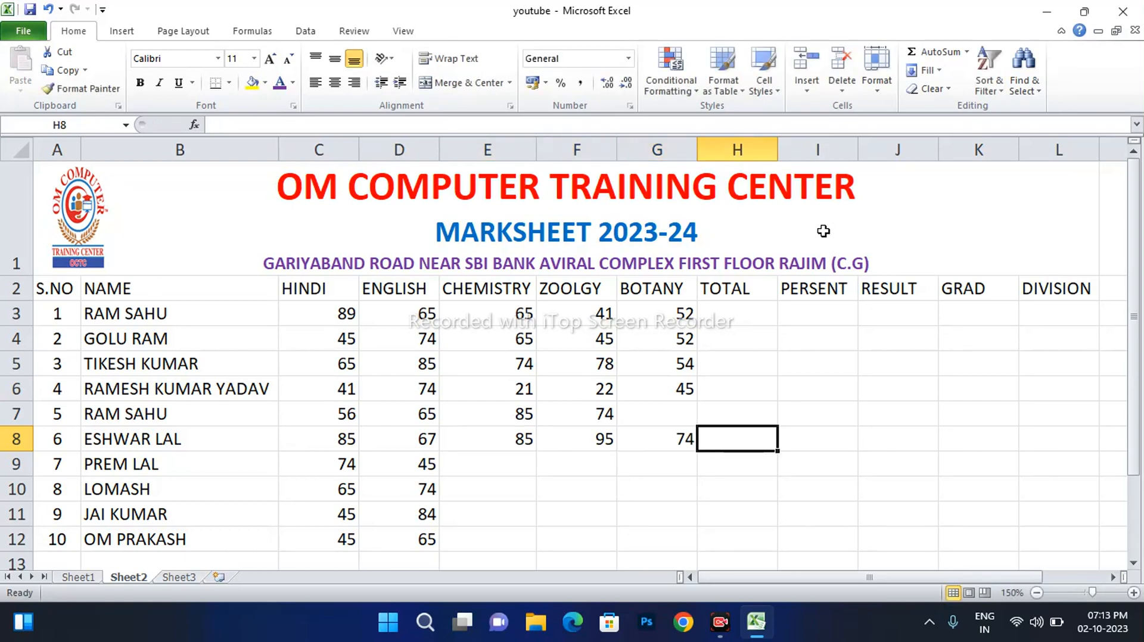
pyautogui.press('Left')
pyautogui.press('Up')
pyautogui.write('45')
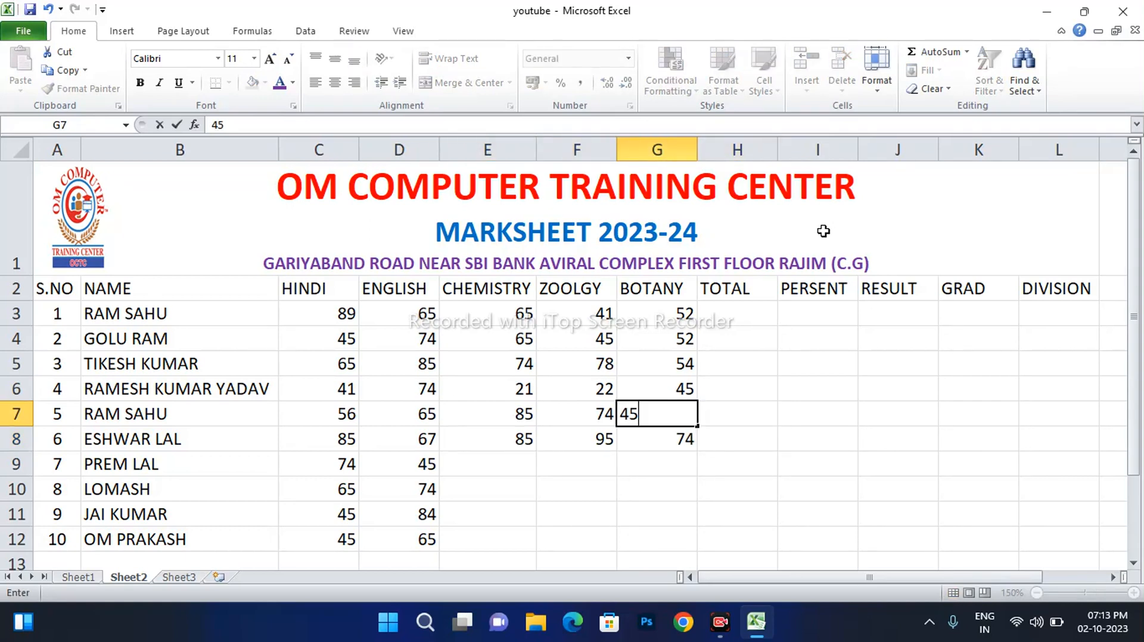
pyautogui.press('Return')
pyautogui.press('Return')
# Enter row 9 marks 45, 85, 85 and row 10 marks 41, 56, 52 in E:G
pyautogui.write('85')
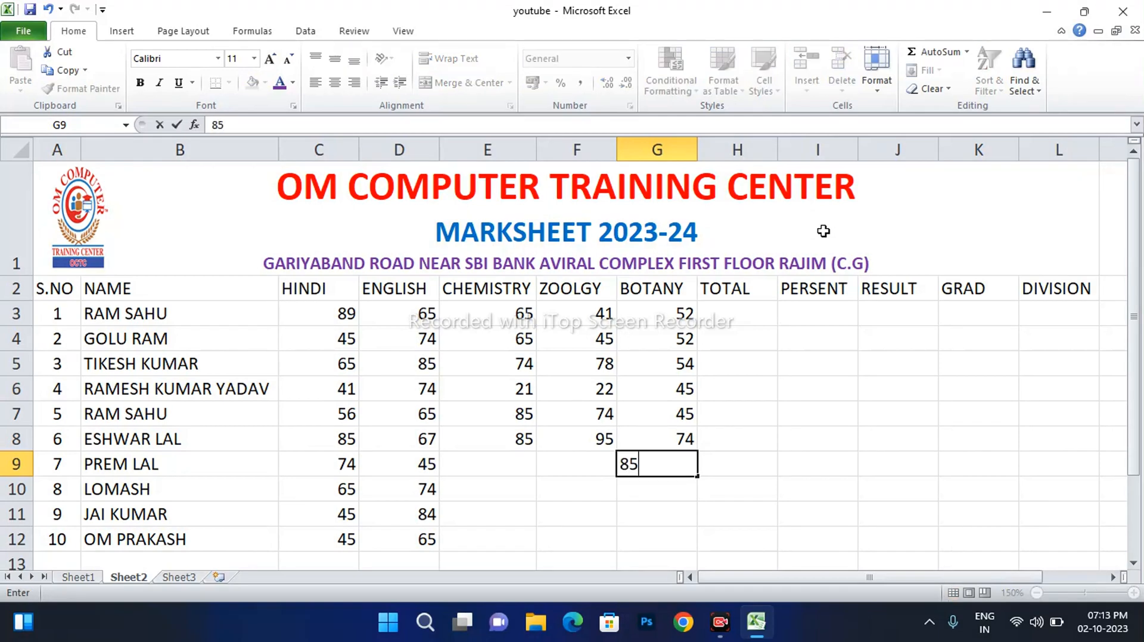
pyautogui.press('Return')
pyautogui.press('Left')
pyautogui.press('Up')
pyautogui.write('85')
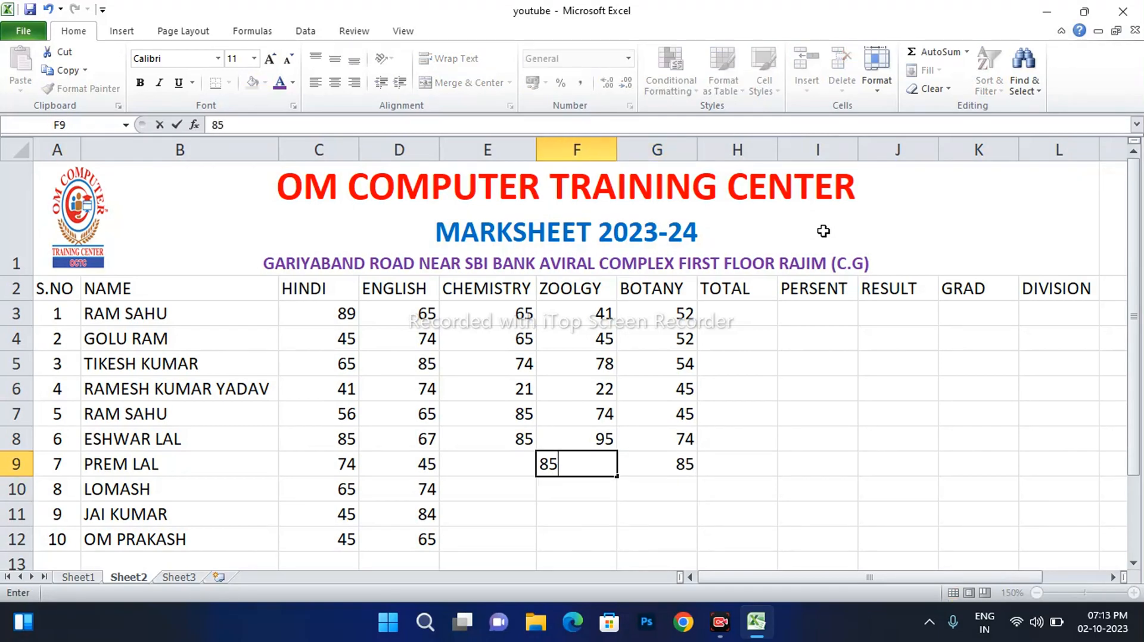
pyautogui.press('Left')
pyautogui.write('45')
pyautogui.press('Left')
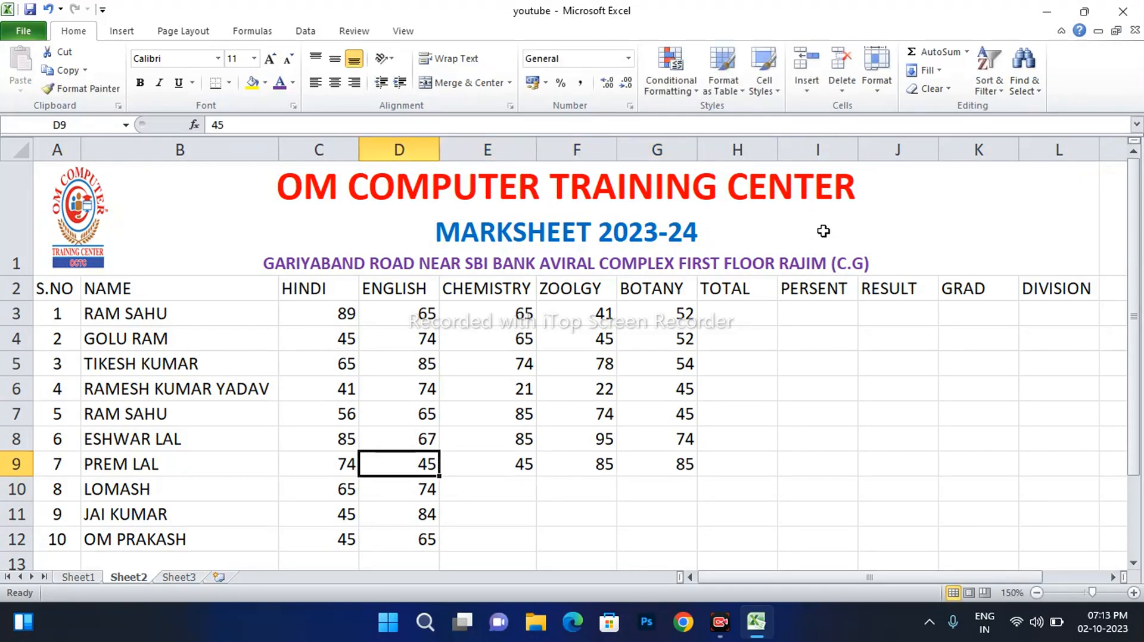
pyautogui.press('Down')
pyautogui.press('Right')
pyautogui.write('41')
pyautogui.press('Right')
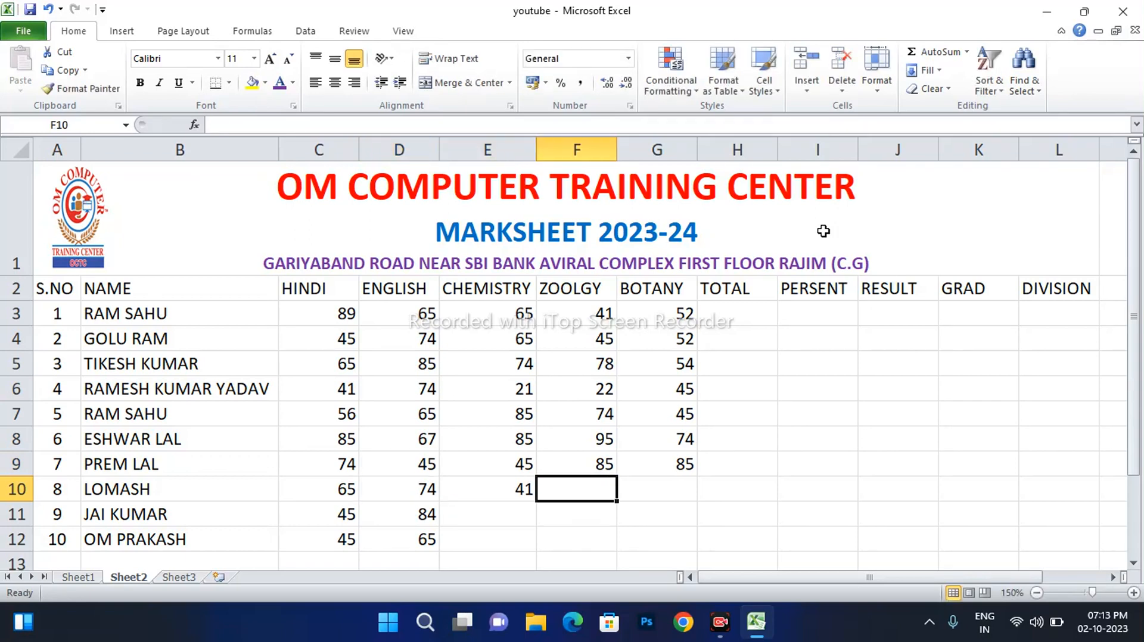
pyautogui.write('56')
pyautogui.press('Right')
pyautogui.write('52')
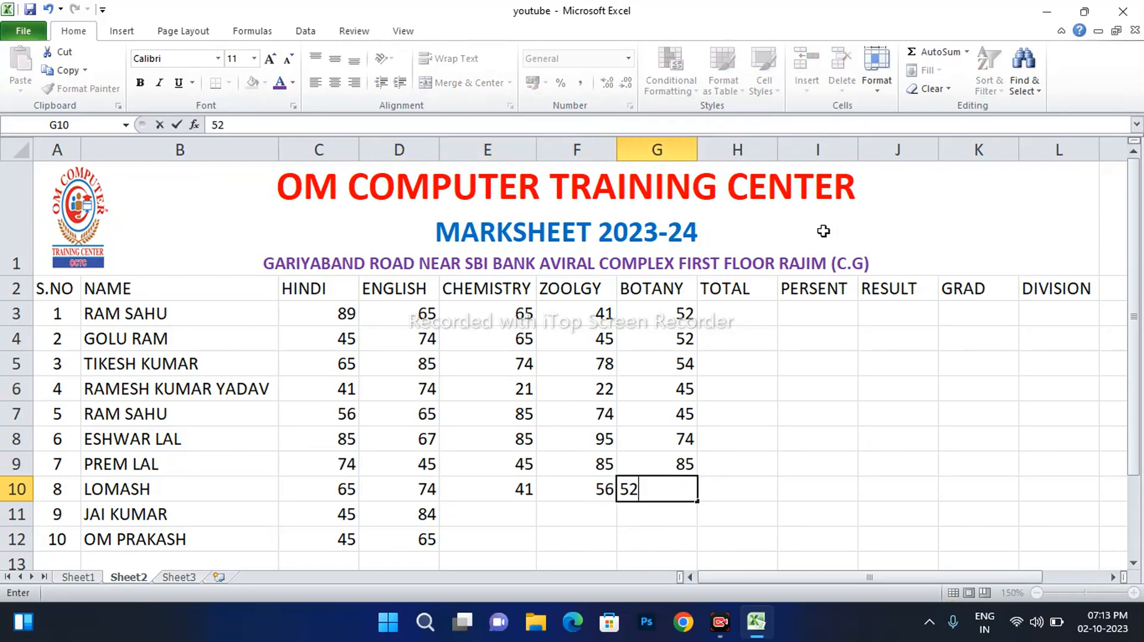
pyautogui.press('Return')
# Enter row 11 marks 65, 85, 41 and row 12 marks 85, 85, 48 in E:G
pyautogui.write('41')
pyautogui.press('Return')
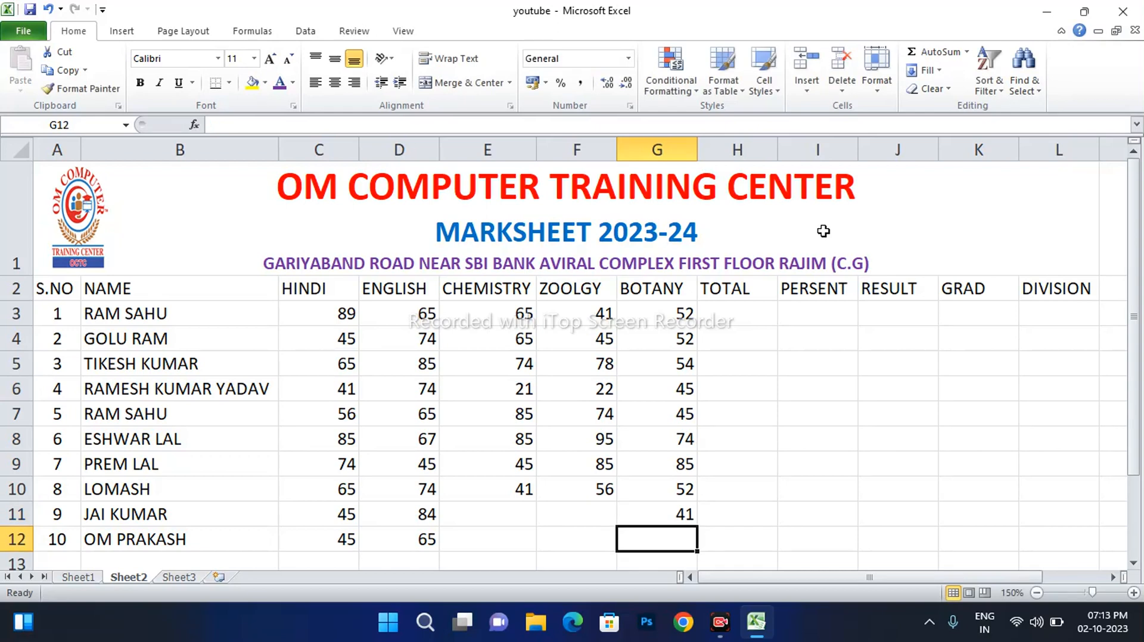
pyautogui.press('Up')
pyautogui.press('Left')
pyautogui.write('85')
pyautogui.press('Left')
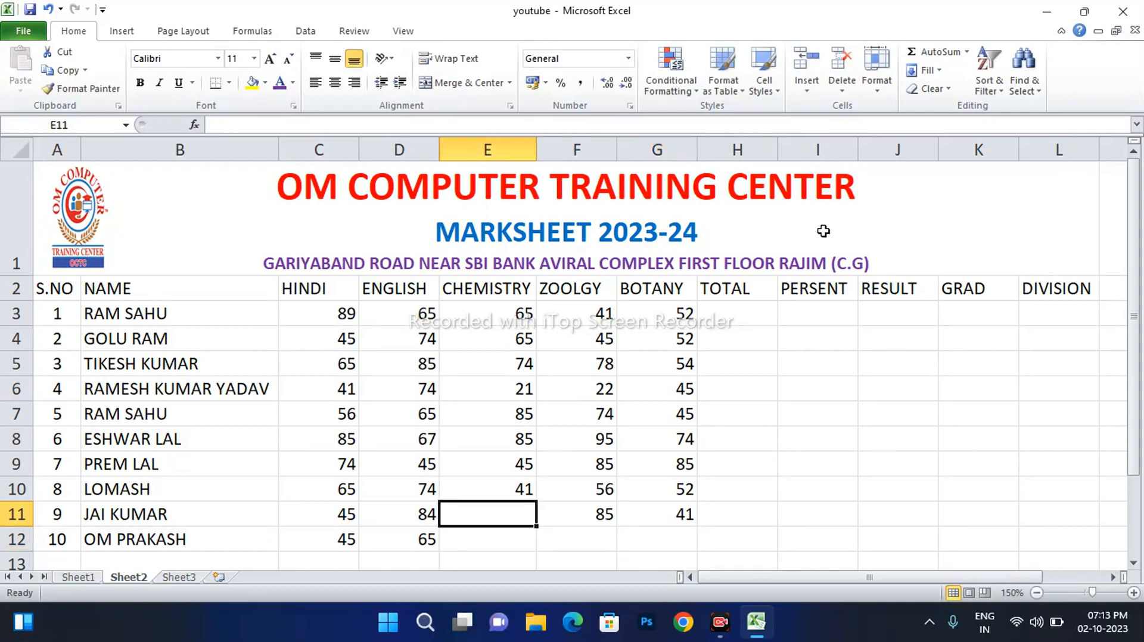
pyautogui.write('65')
pyautogui.press('Left')
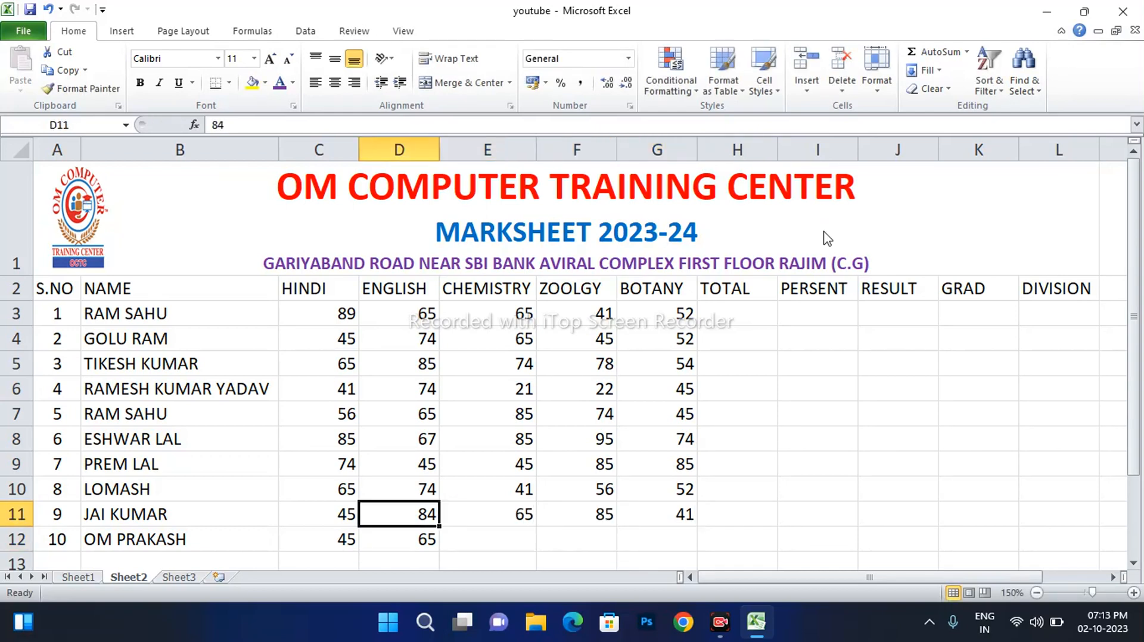
pyautogui.press('Right')
pyautogui.press('Down')
pyautogui.write('85')
pyautogui.press('Right')
pyautogui.write('8')
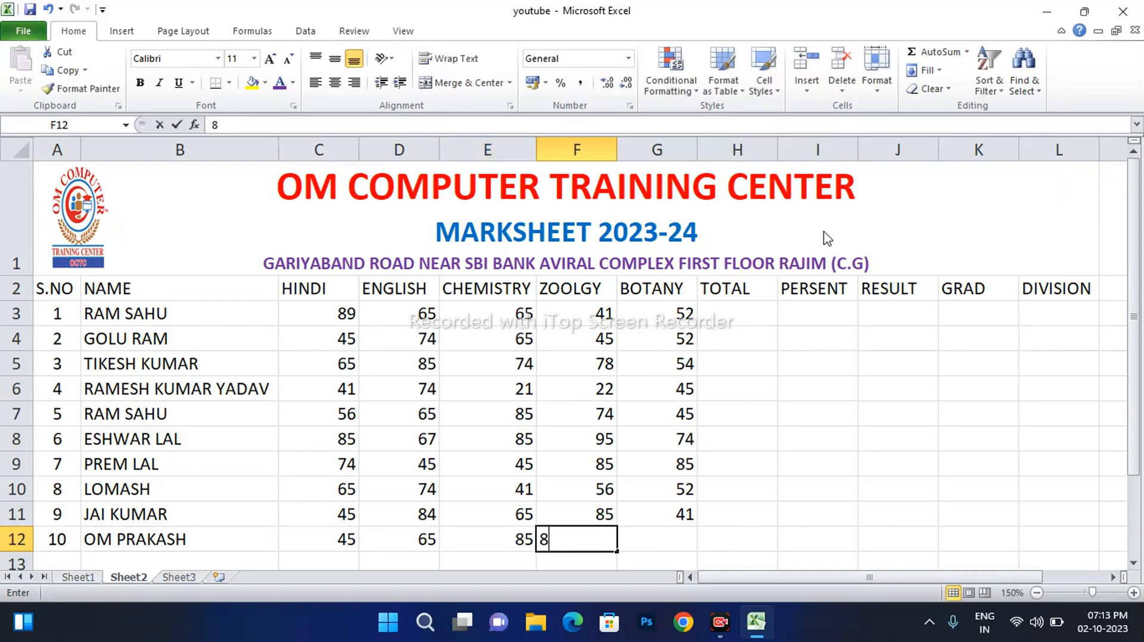
pyautogui.write('5')
pyautogui.press('Right')
pyautogui.write('48')
pyautogui.press('Right')
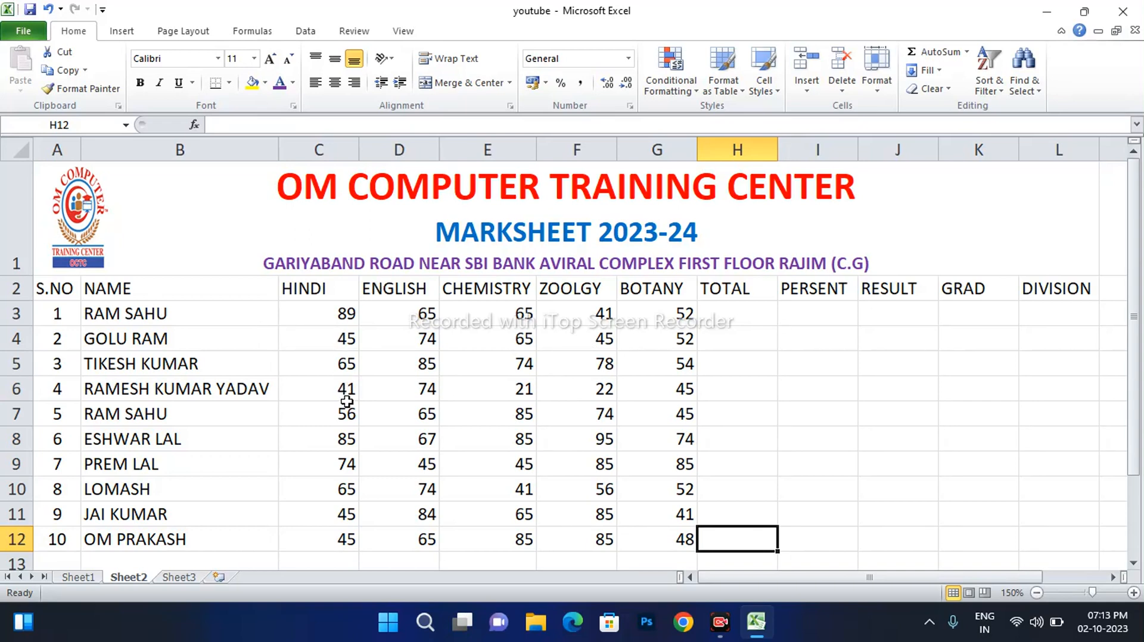
# Type =SUM( into H3, the first student's TOTAL cell
pyautogui.click(744, 313)
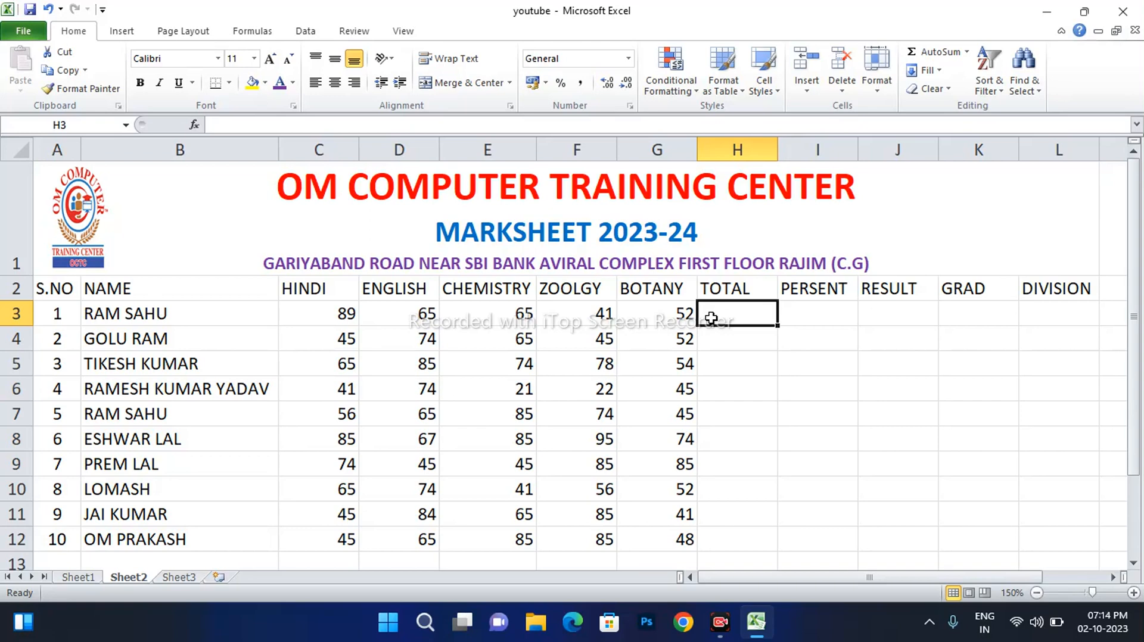
pyautogui.write('=')
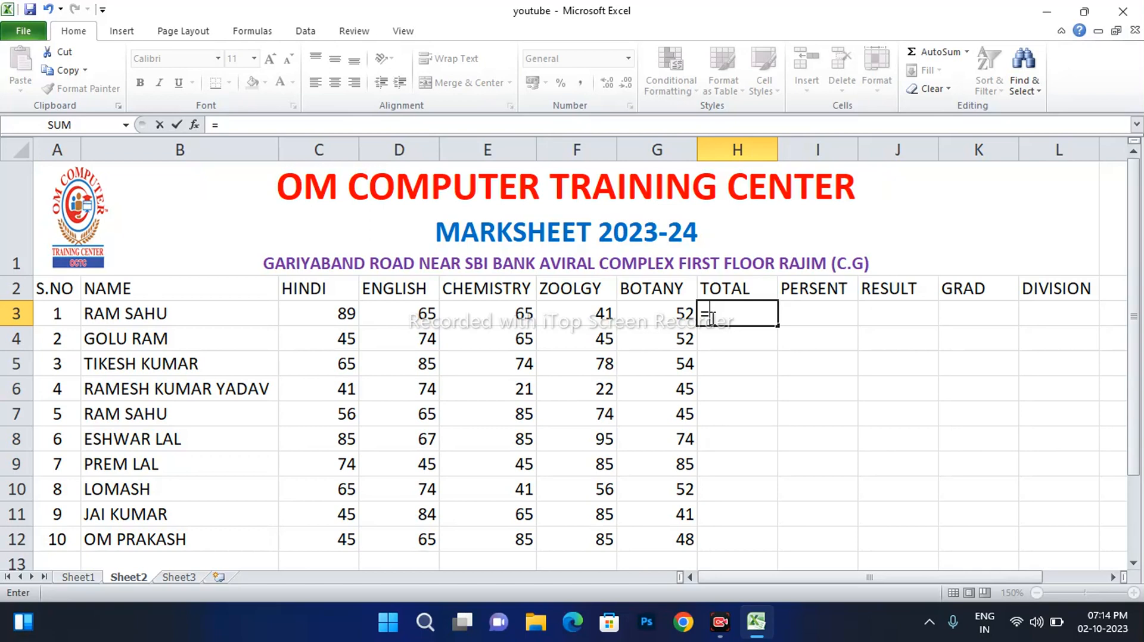
pyautogui.write('SUM')
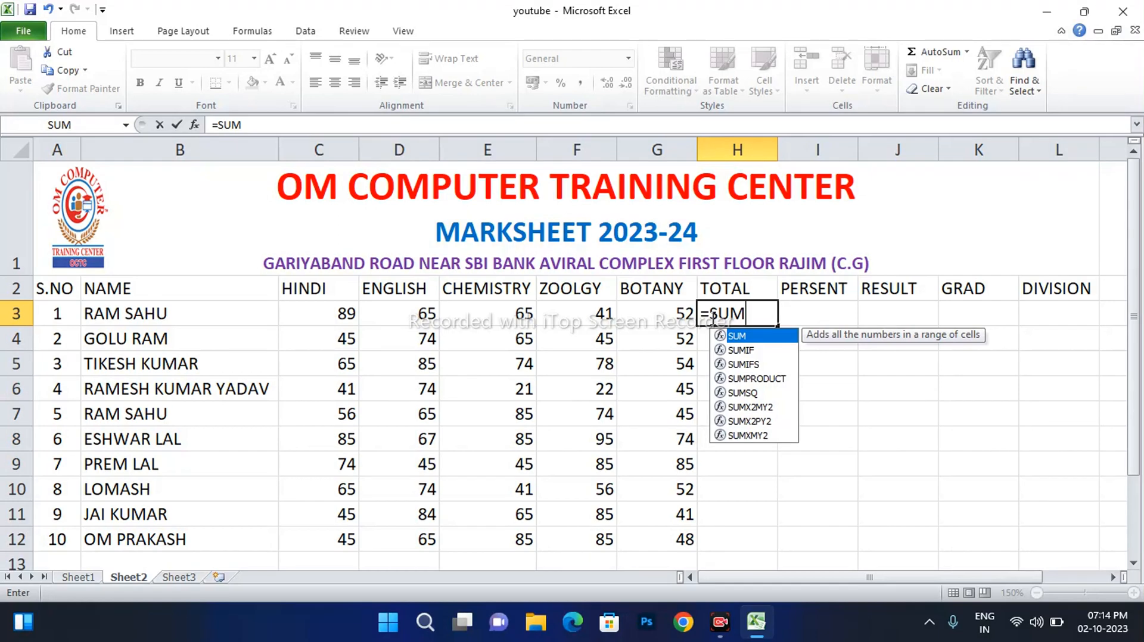
pyautogui.write('(')
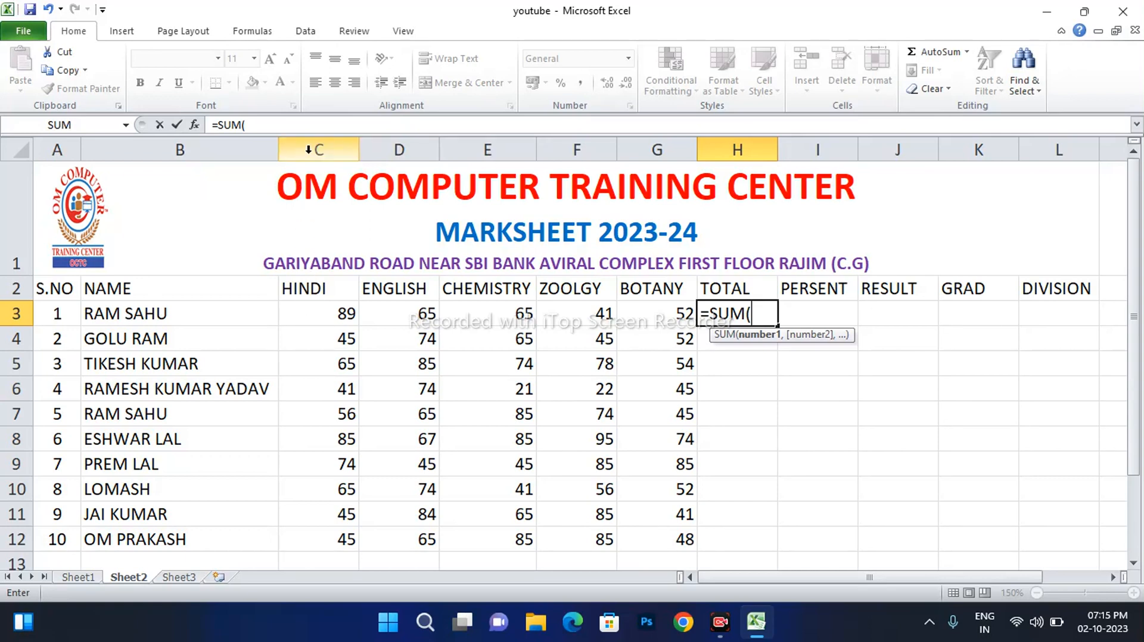
pyautogui.write('C')
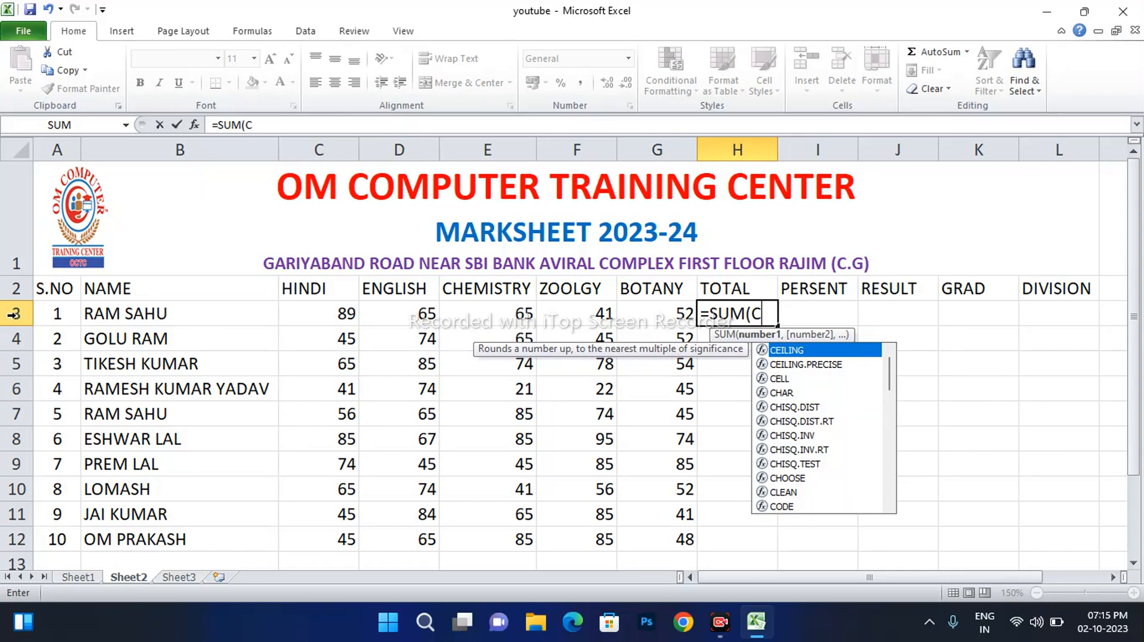
pyautogui.write('3')
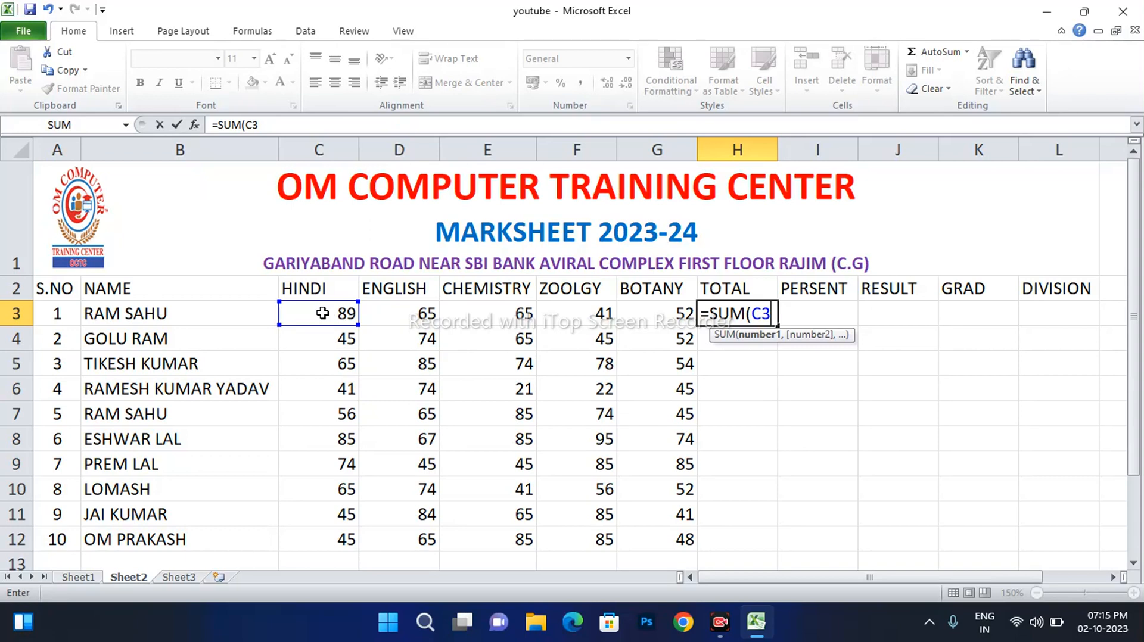
pyautogui.press('BackSpace')
pyautogui.press('BackSpace')
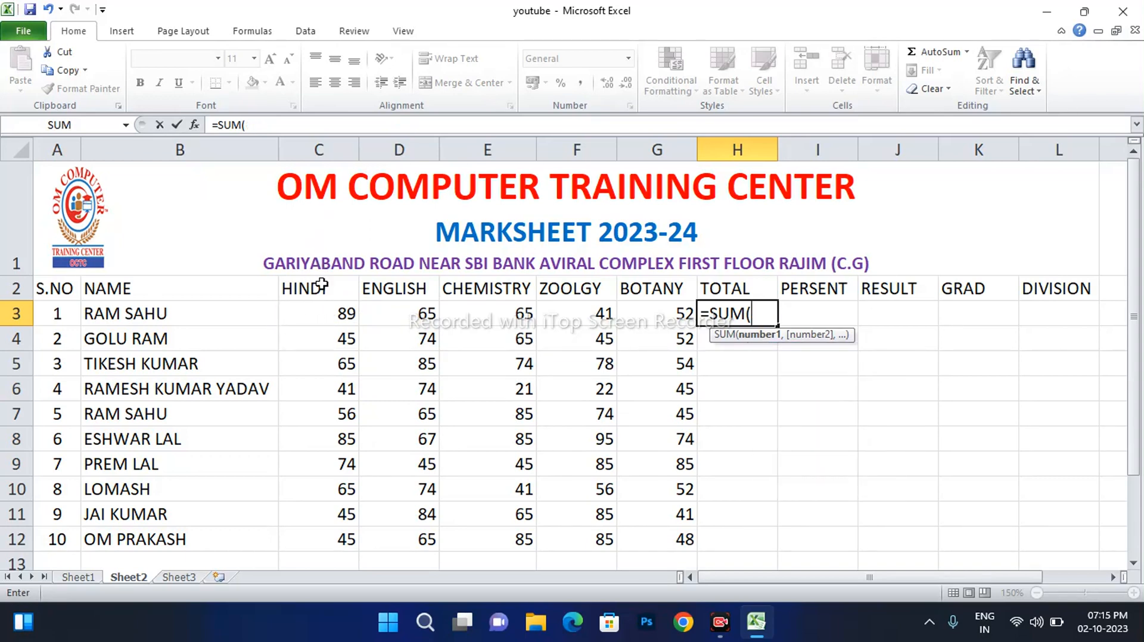
pyautogui.click(324, 319)
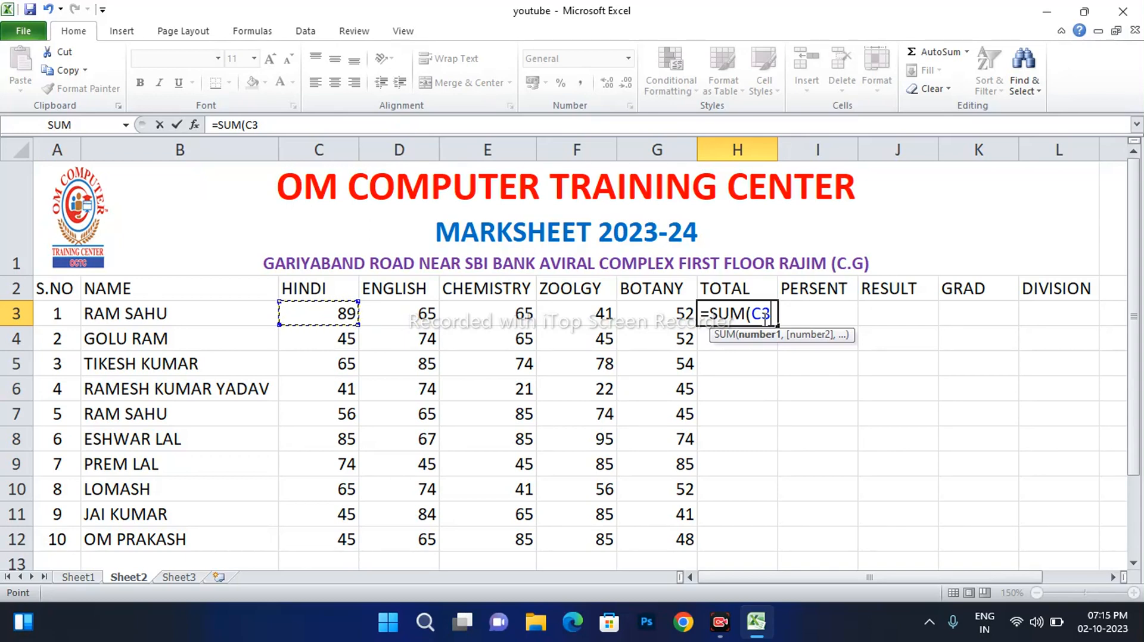
pyautogui.press('F8')
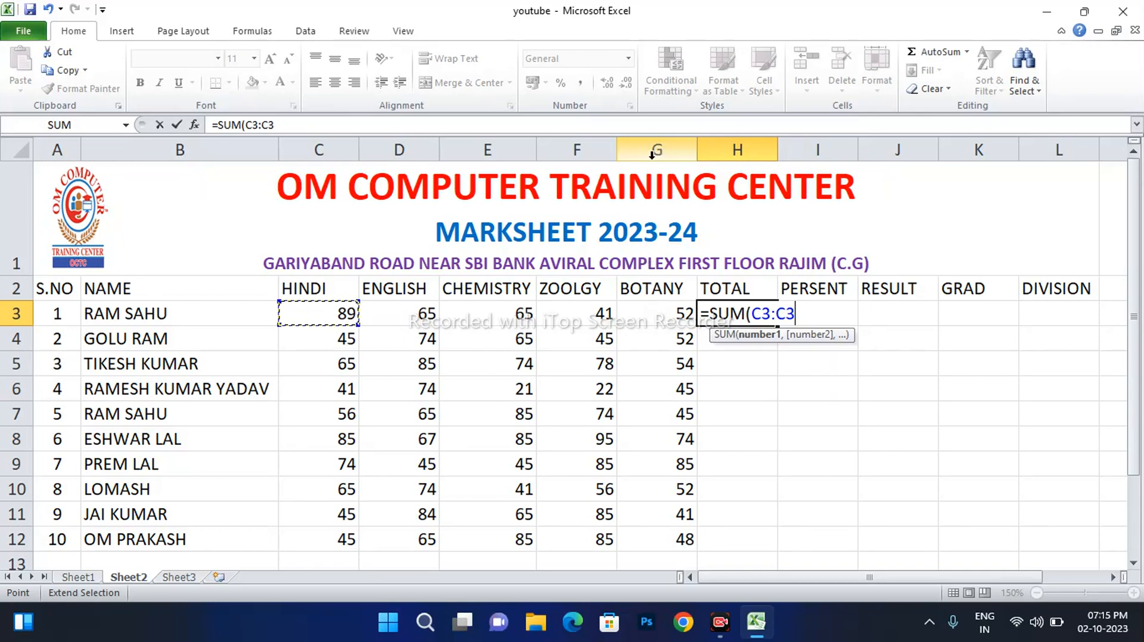
pyautogui.click(660, 315)
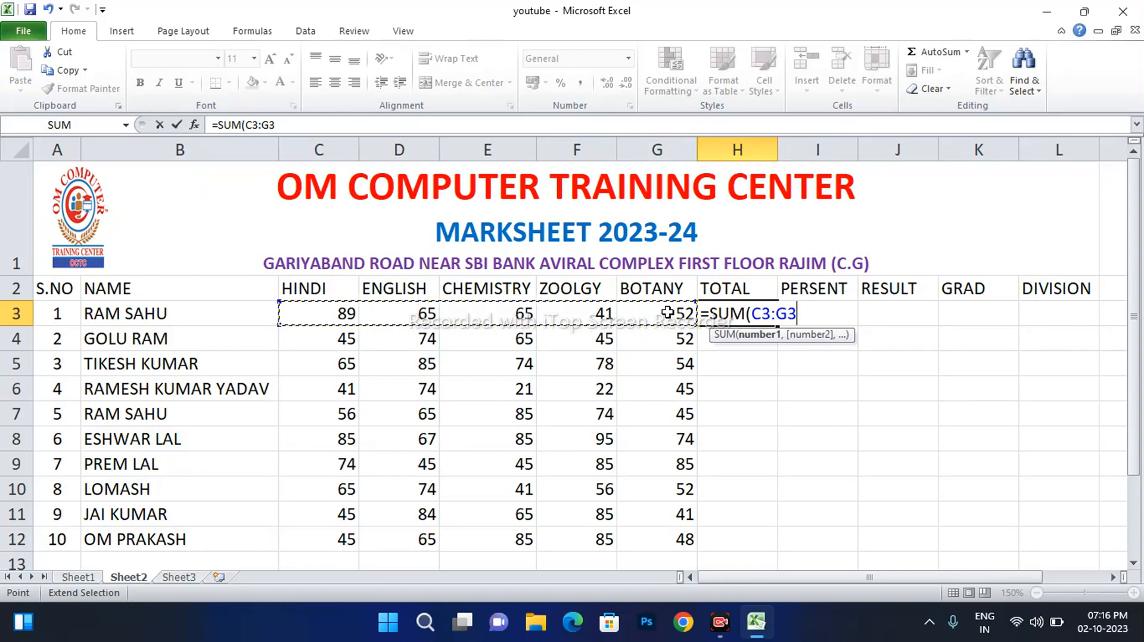
pyautogui.write(')')
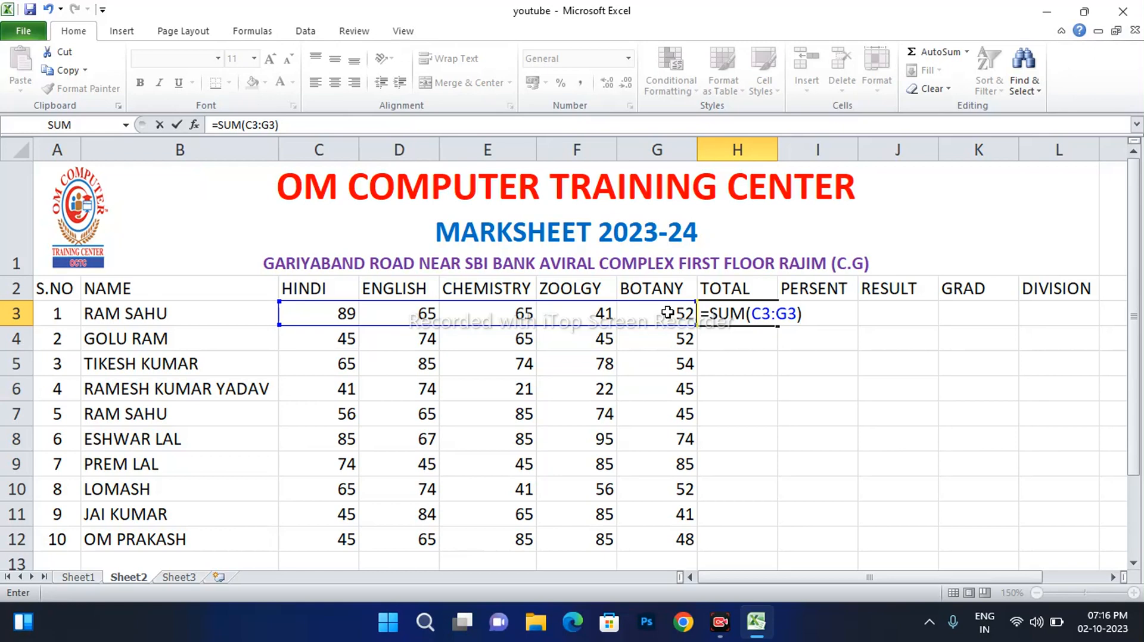
pyautogui.press('Return')
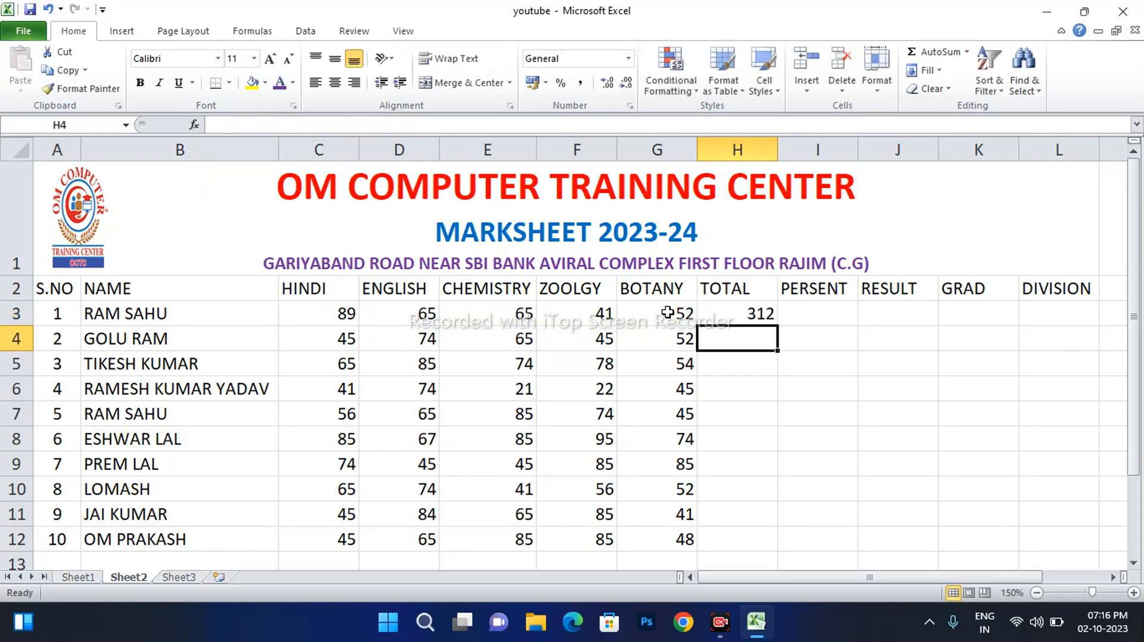
pyautogui.click(745, 313)
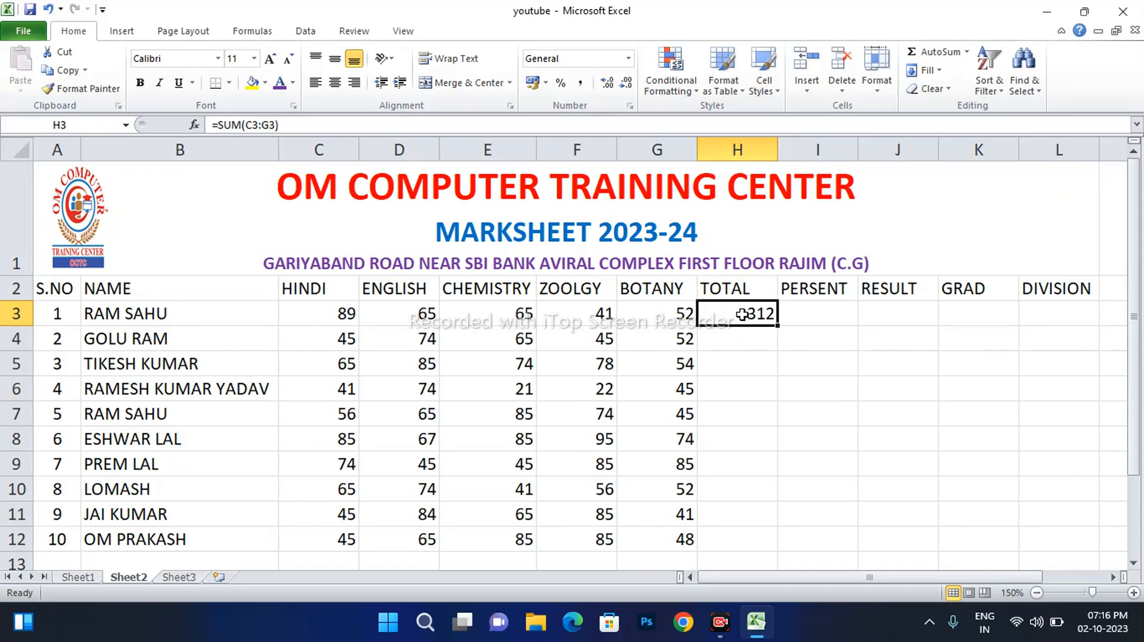
# Re-enter =SUM(C3:G3) in H3, then begin a fresh formula there with =
pyautogui.write('=')
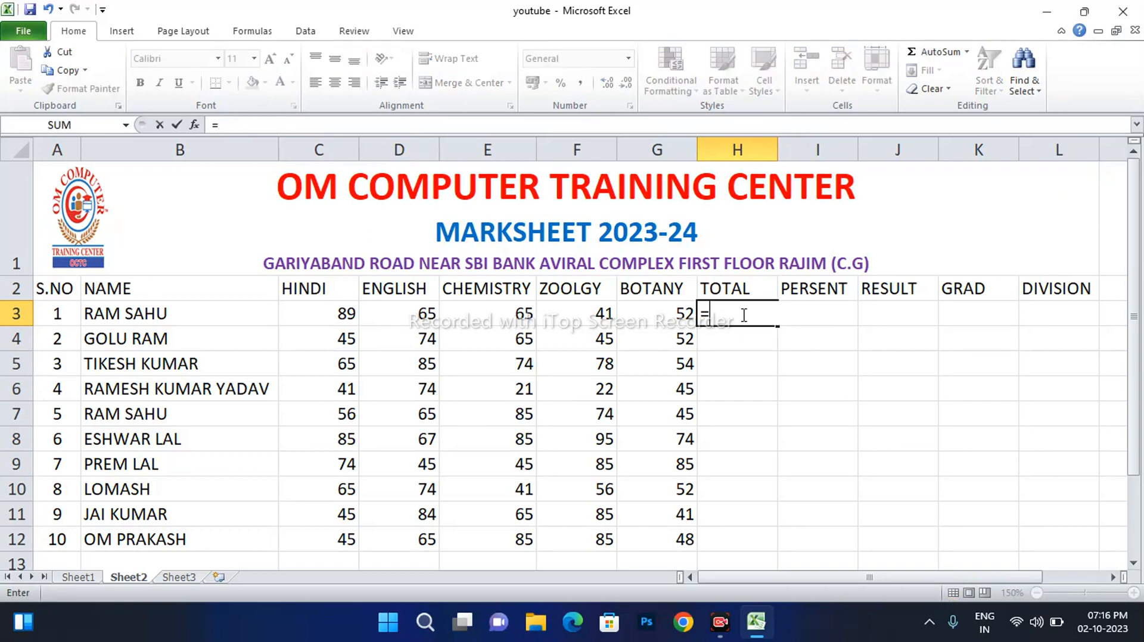
pyautogui.write('SUM(')
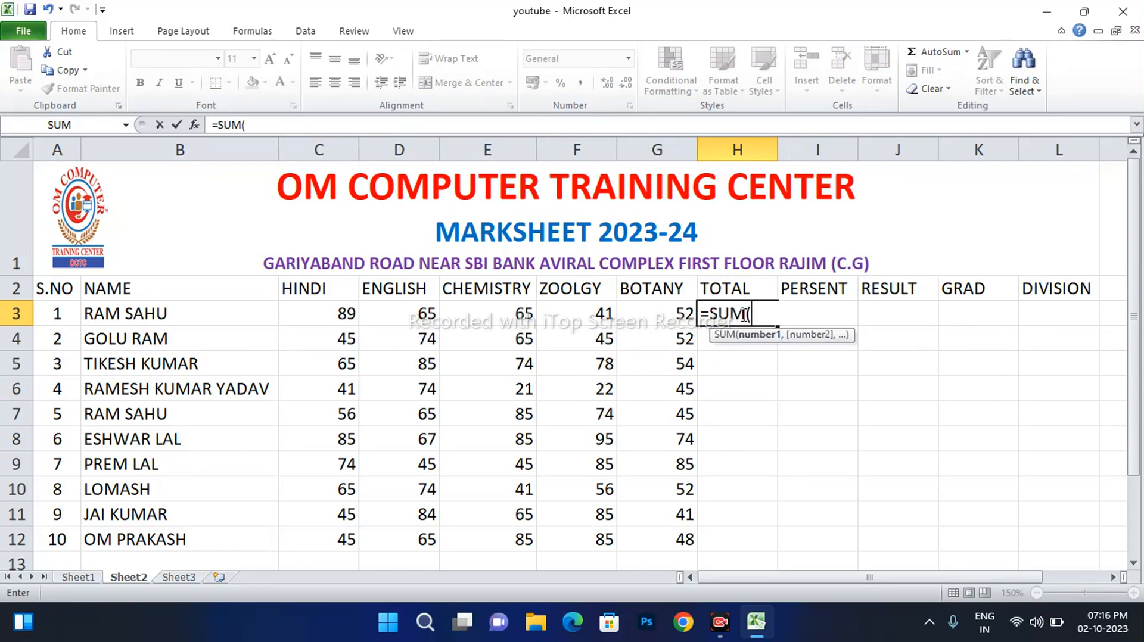
pyautogui.click(306, 317)
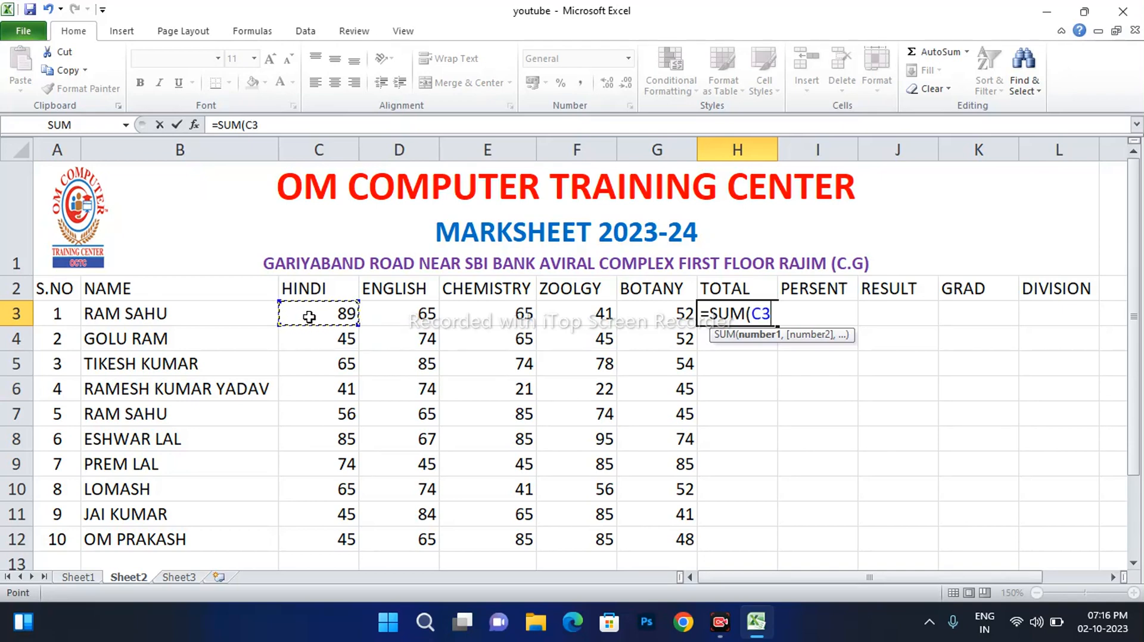
pyautogui.moveTo(343, 315); pyautogui.dragTo(663, 307)
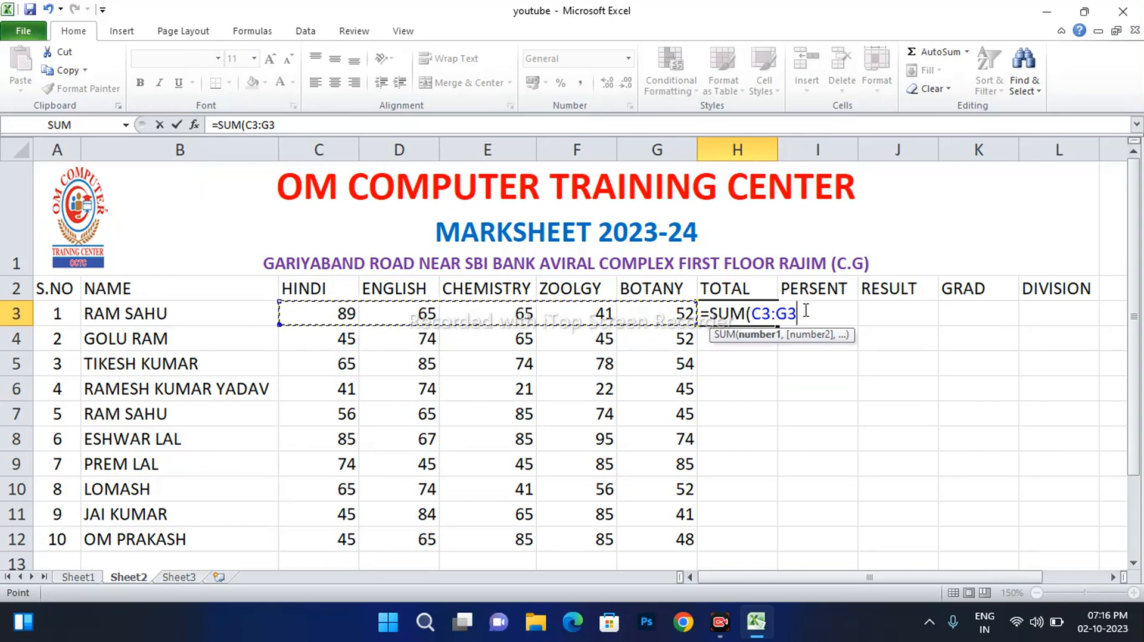
pyautogui.write(')')
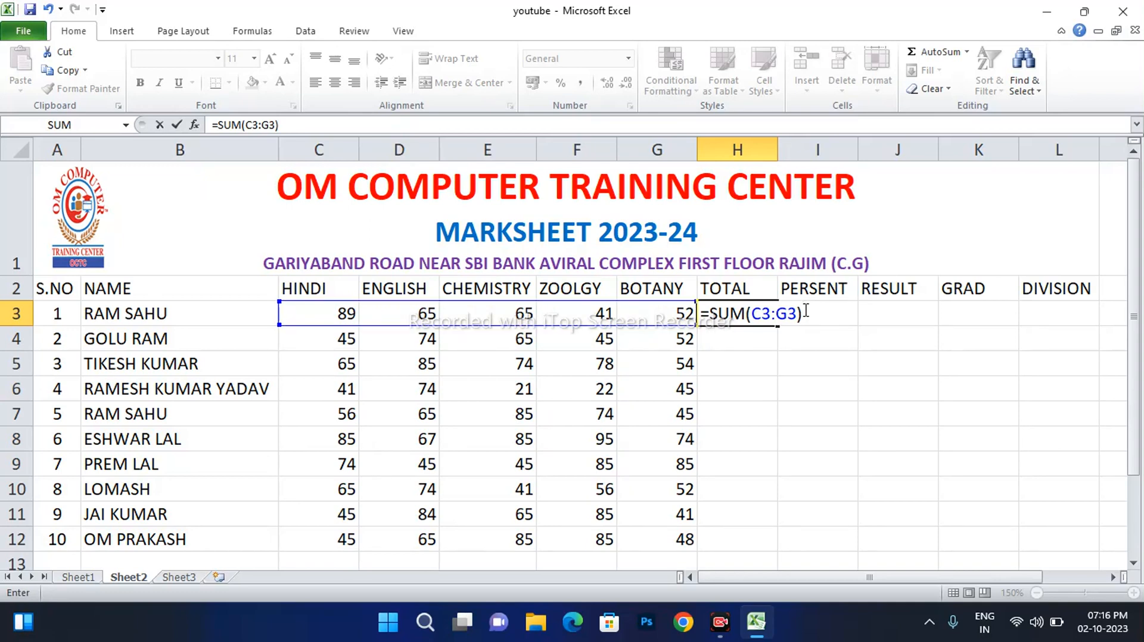
pyautogui.press('Return')
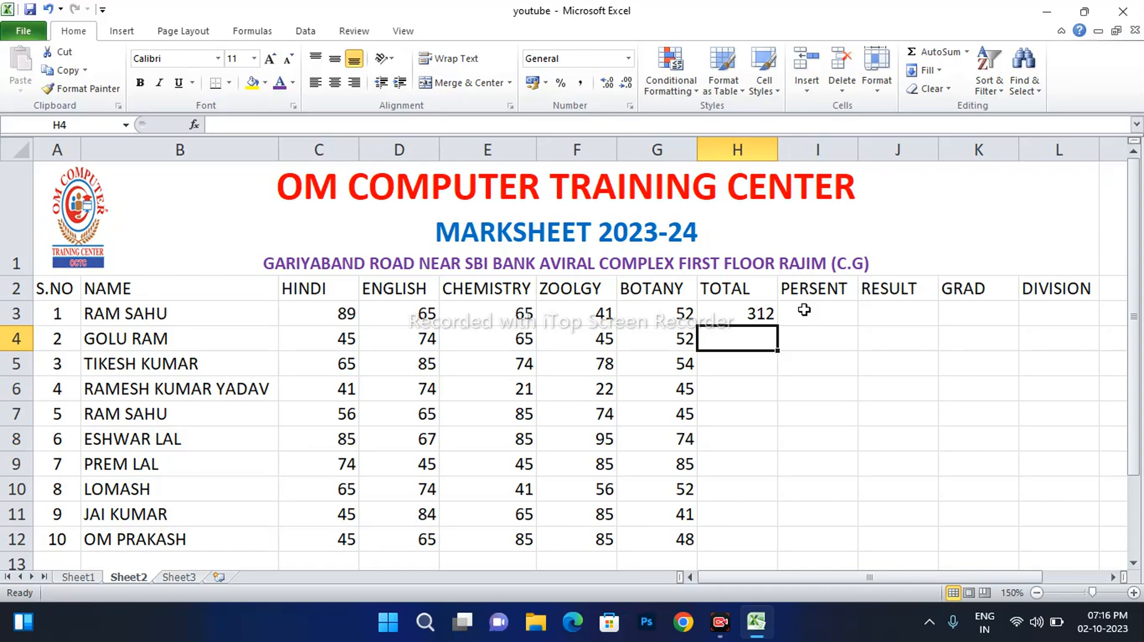
pyautogui.click(761, 317)
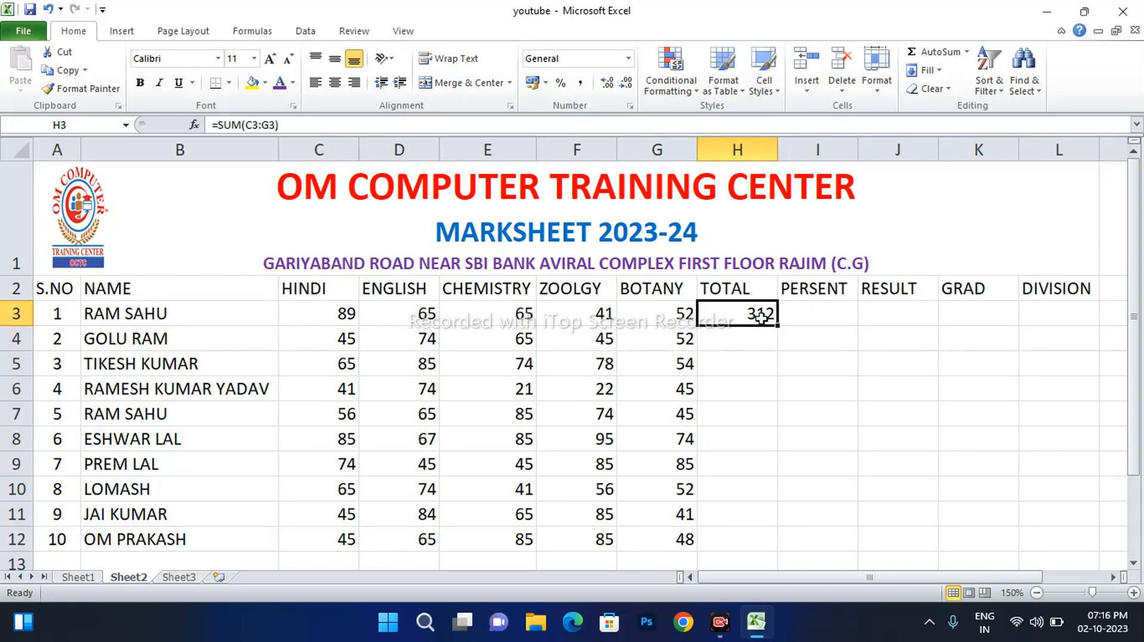
pyautogui.write('=')
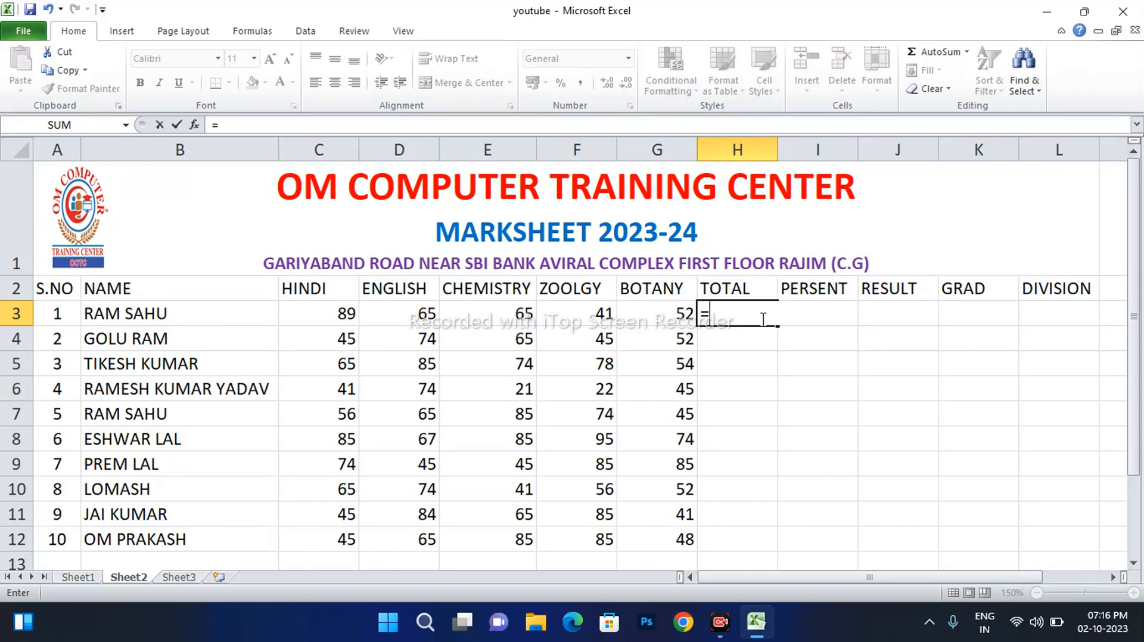
# Build =C3+D3+E3+F3+G3 in H3, still totalling 312
pyautogui.click(322, 317)
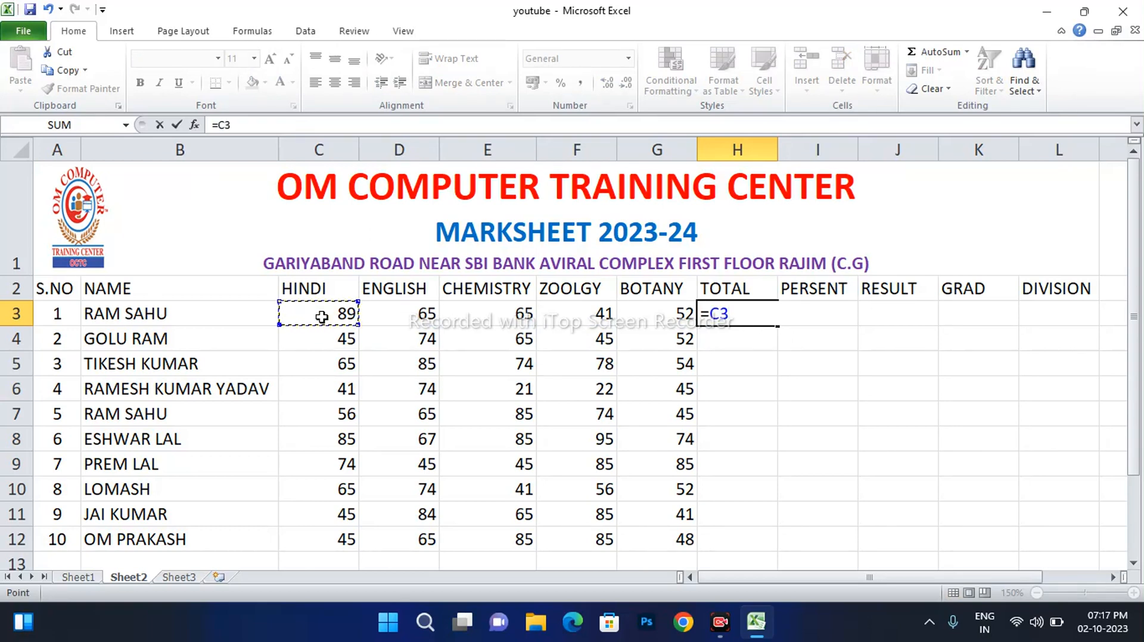
pyautogui.write('+')
pyautogui.click(395, 316)
pyautogui.write('+')
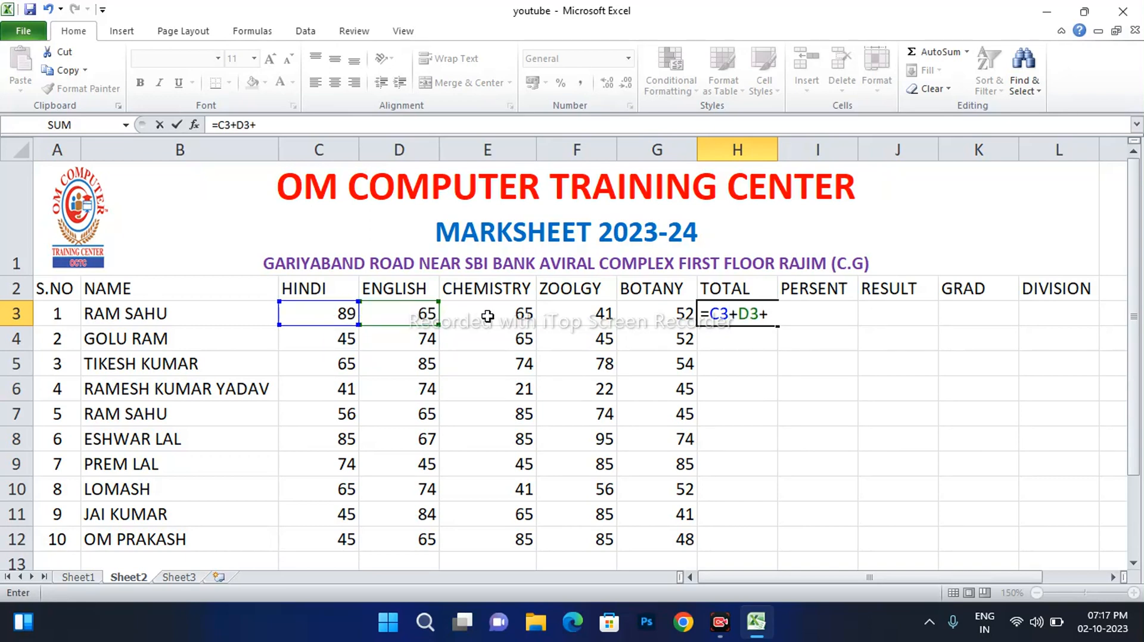
pyautogui.click(487, 317)
pyautogui.write('+')
pyautogui.click(595, 313)
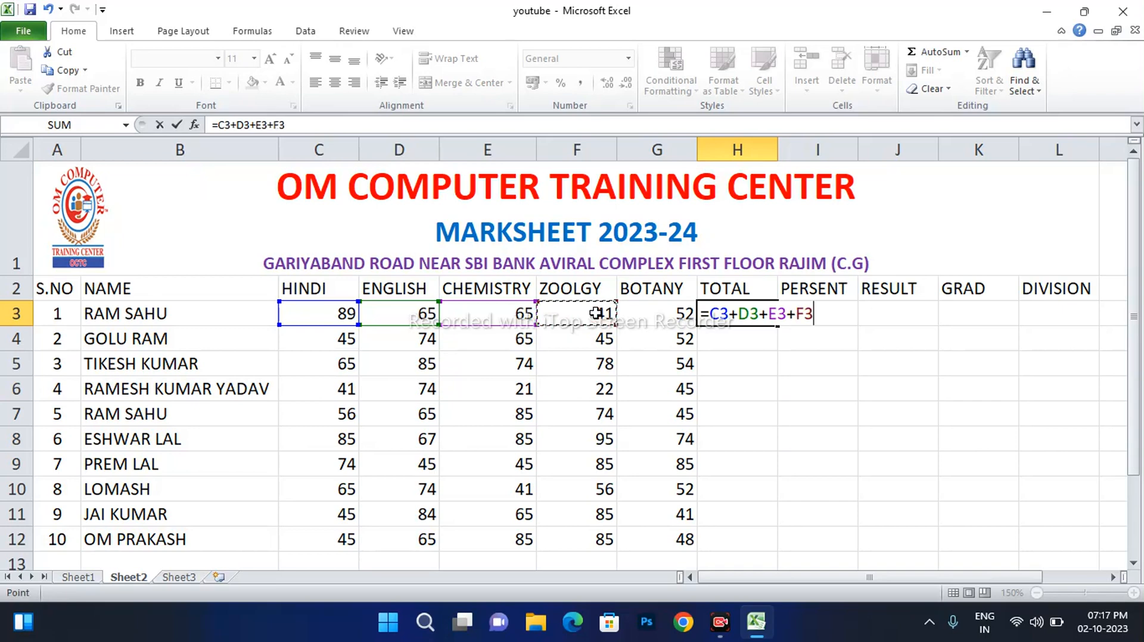
pyautogui.write('+')
pyautogui.click(648, 314)
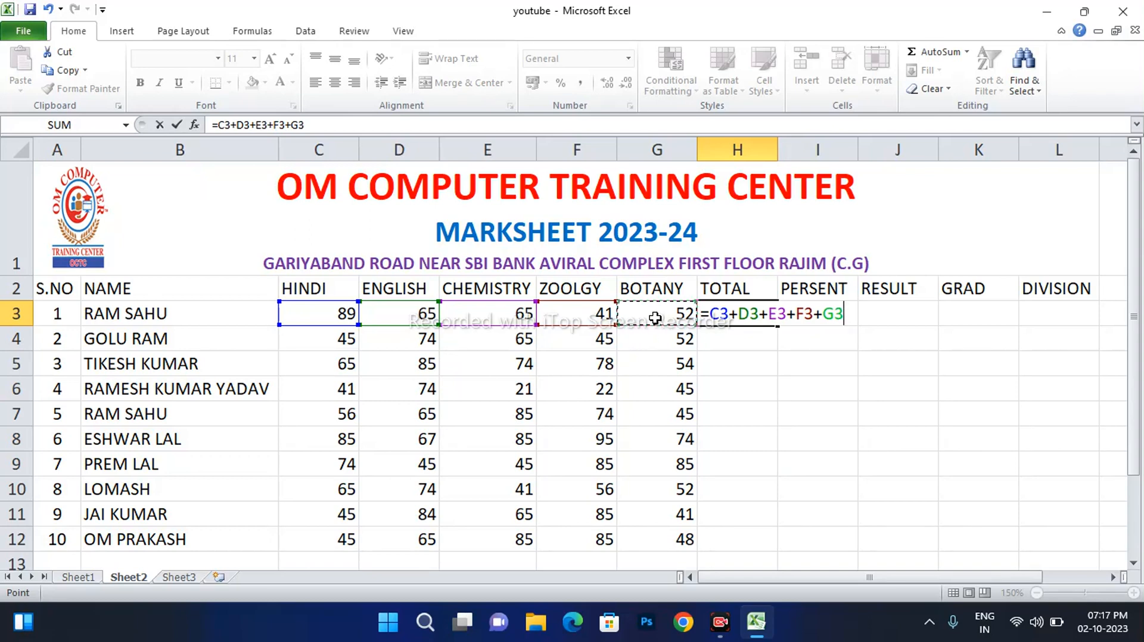
pyautogui.press('Return')
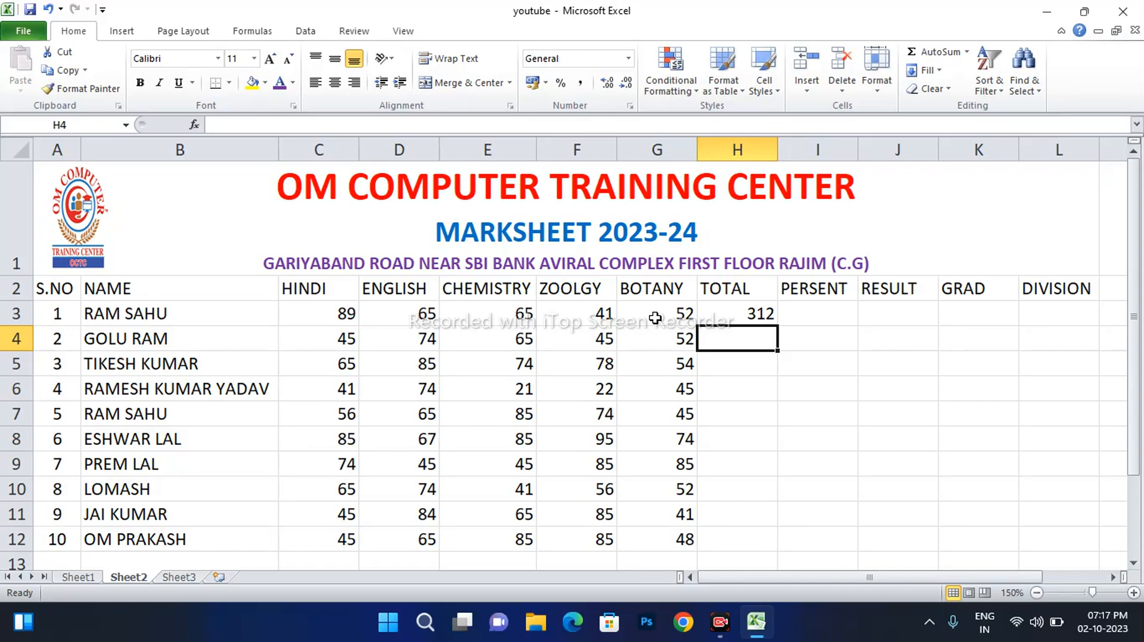
pyautogui.click(758, 310)
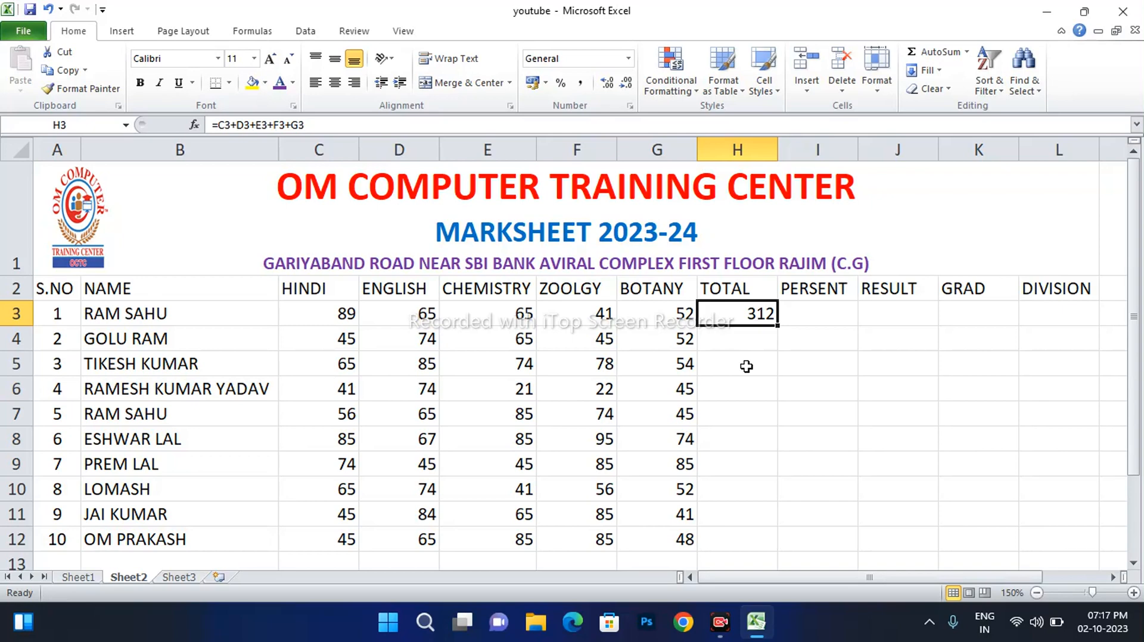
# Clear H3 and use AutoSum on C3:H3 to put =SUM(C3:G3) back in H3
pyautogui.press('BackSpace')
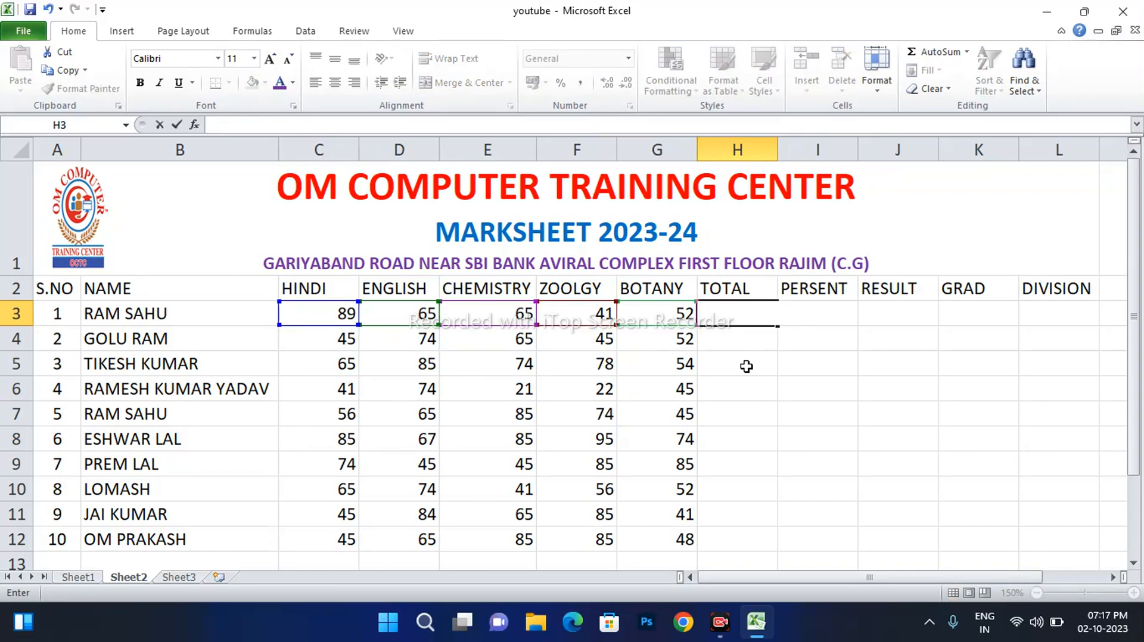
pyautogui.click(743, 355)
pyautogui.click(742, 318)
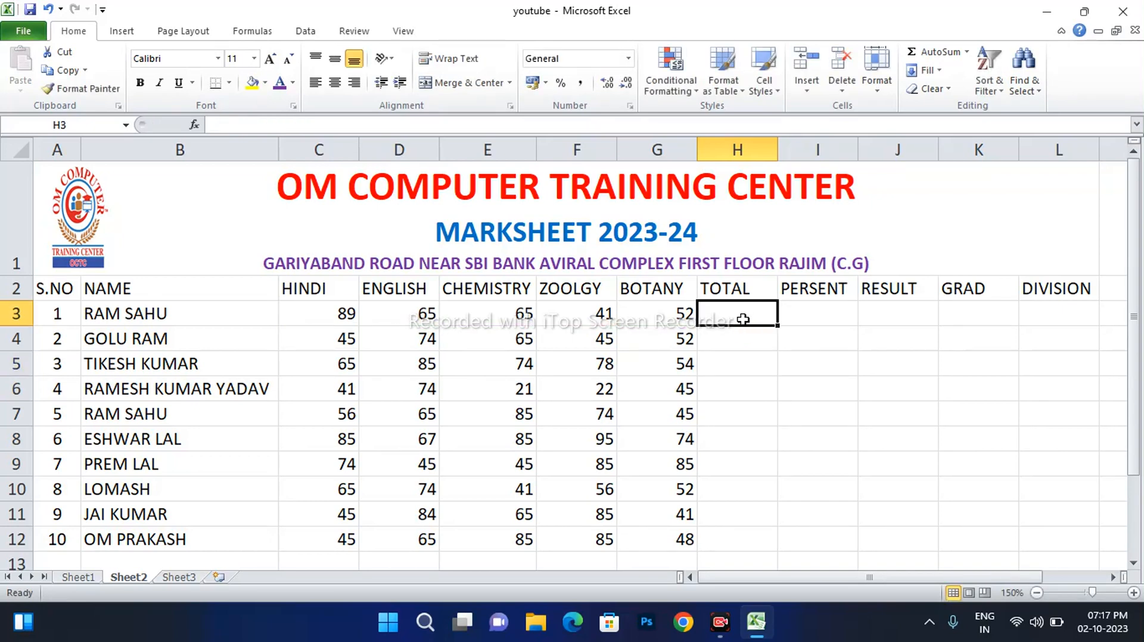
pyautogui.click(305, 311)
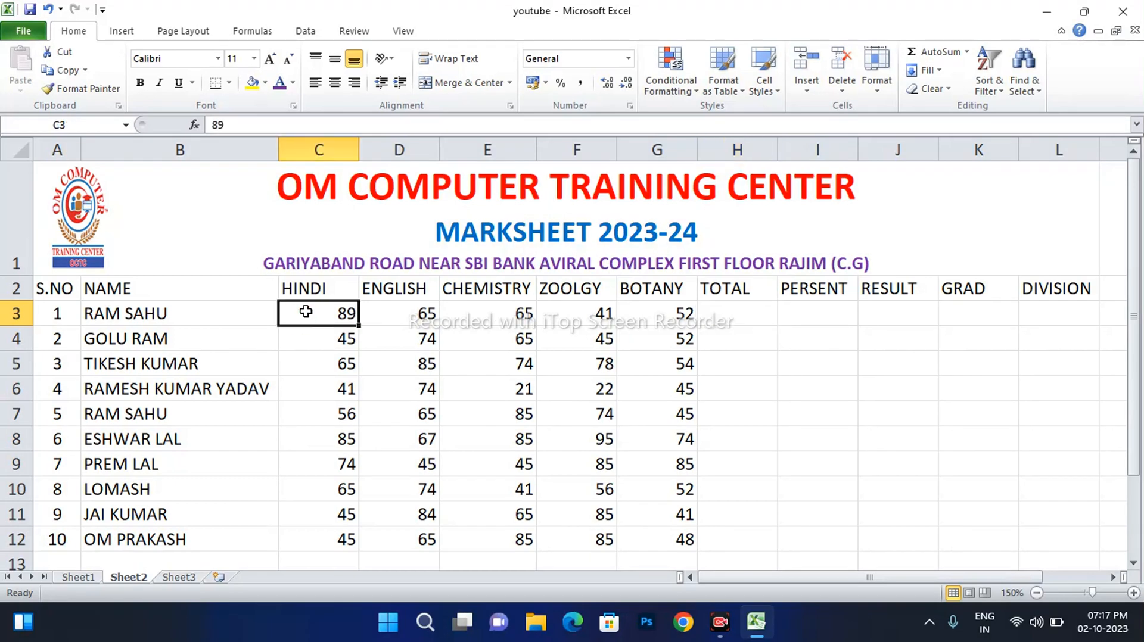
pyautogui.moveTo(306, 312); pyautogui.dragTo(646, 313)
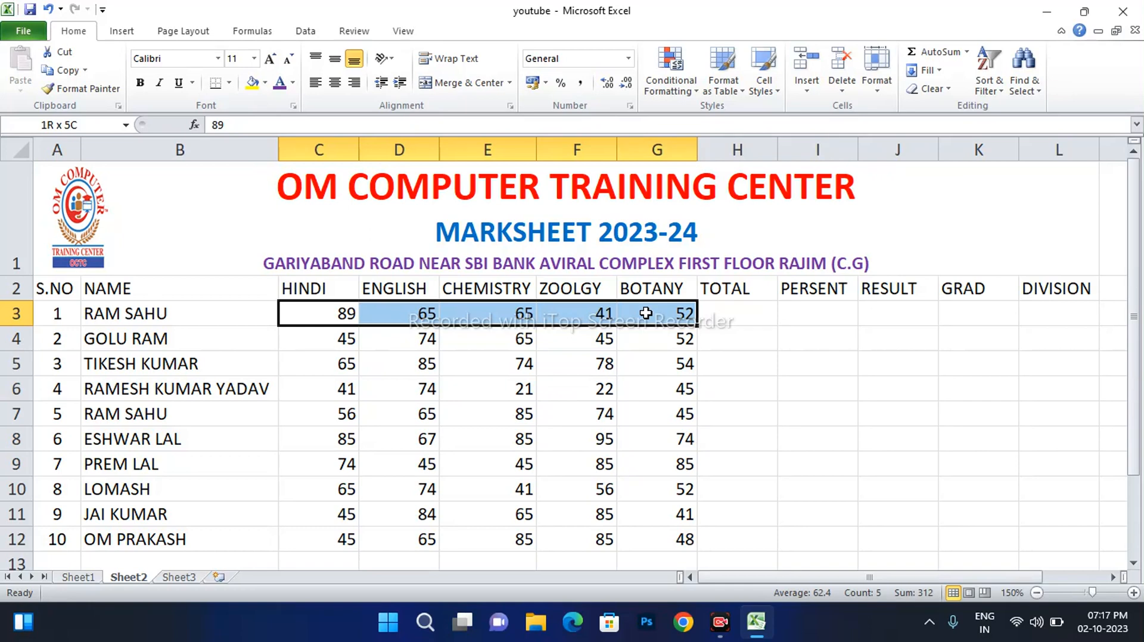
pyautogui.moveTo(646, 313); pyautogui.dragTo(724, 317)
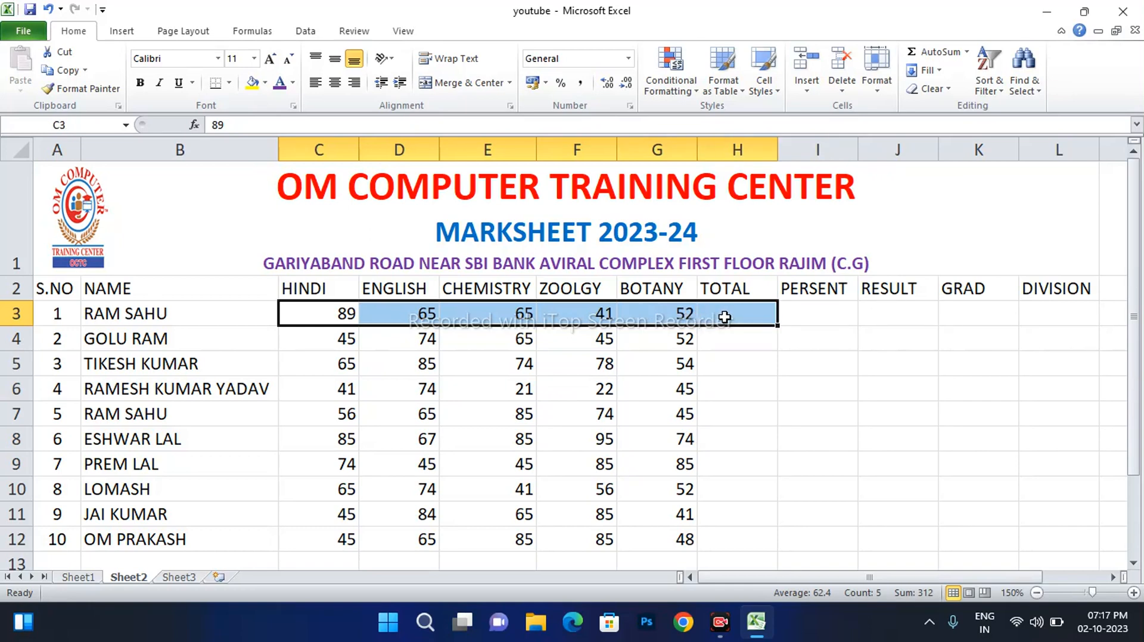
pyautogui.click(933, 52)
pyautogui.click(737, 318)
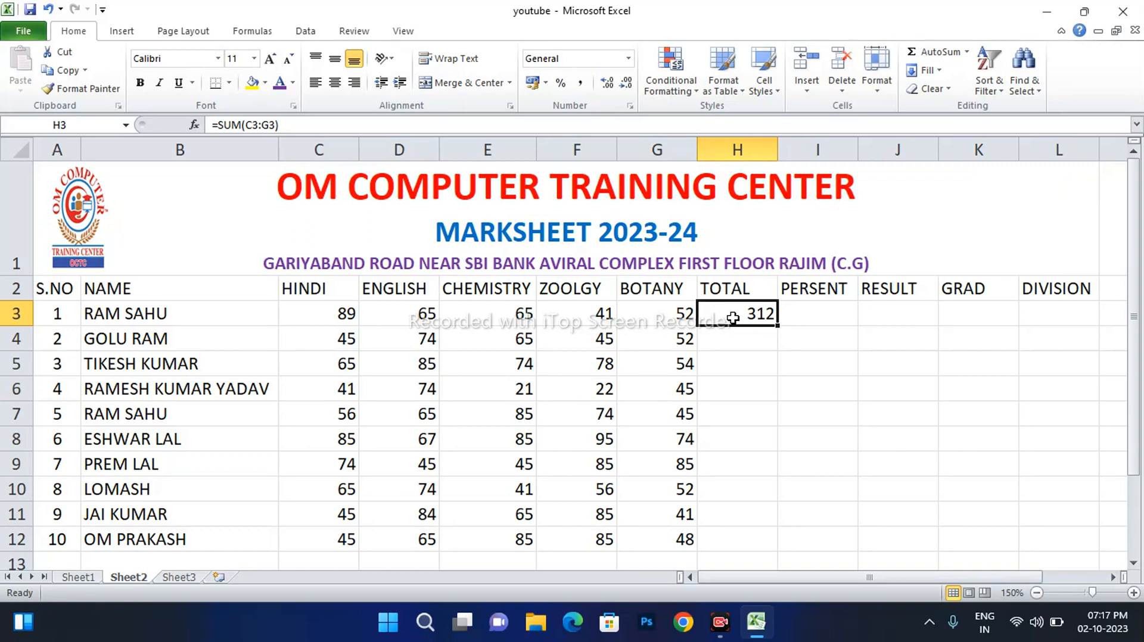
# Confirm H3's SUM formula, fill it down, then delete the copied totals in H4:H12
pyautogui.doubleClick(733, 318)
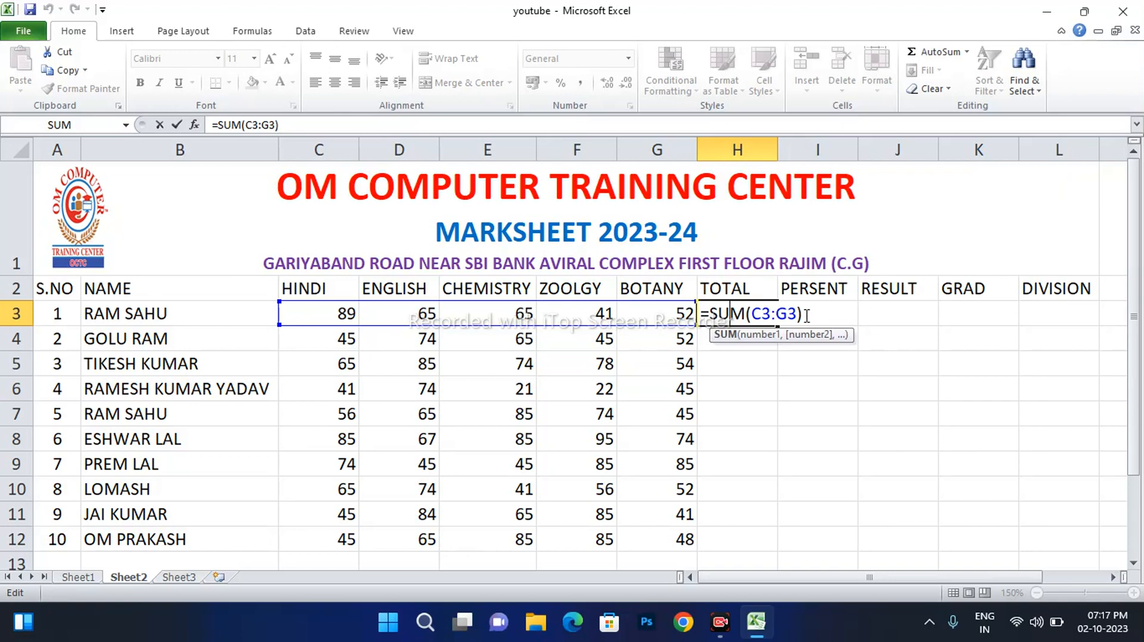
pyautogui.press('Return')
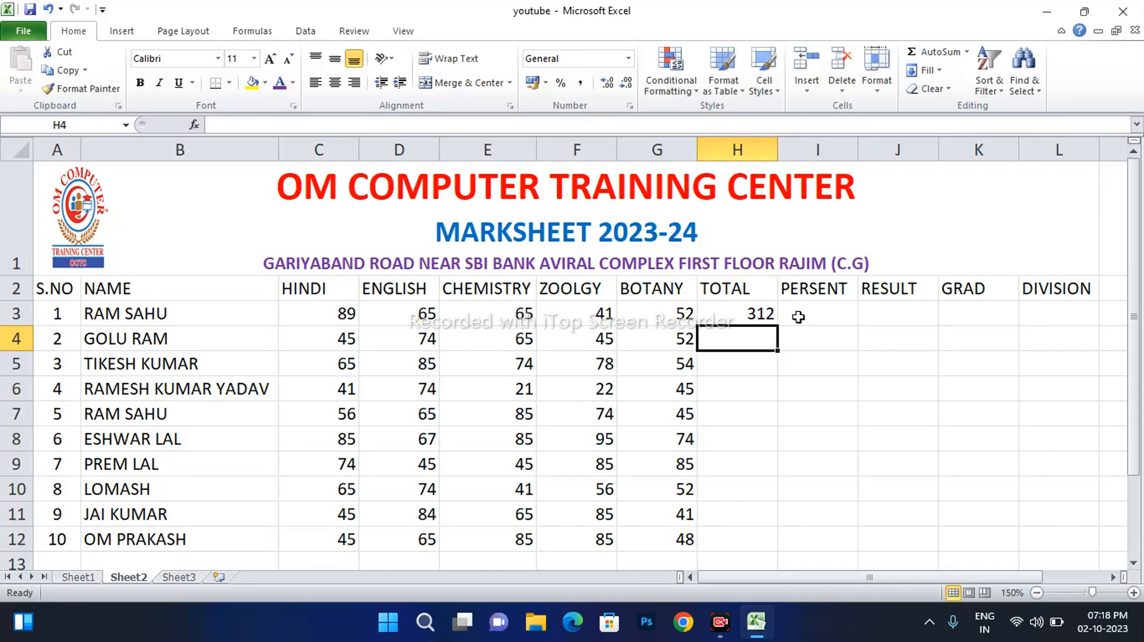
pyautogui.click(733, 316)
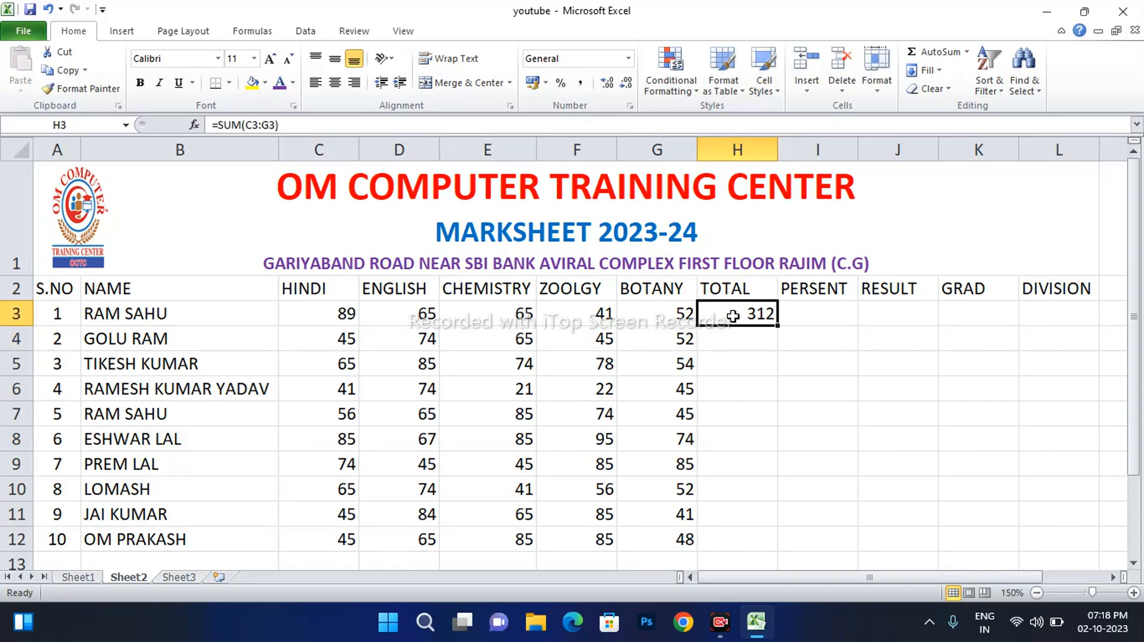
pyautogui.click(742, 339)
pyautogui.click(749, 314)
pyautogui.doubleClick(777, 326)
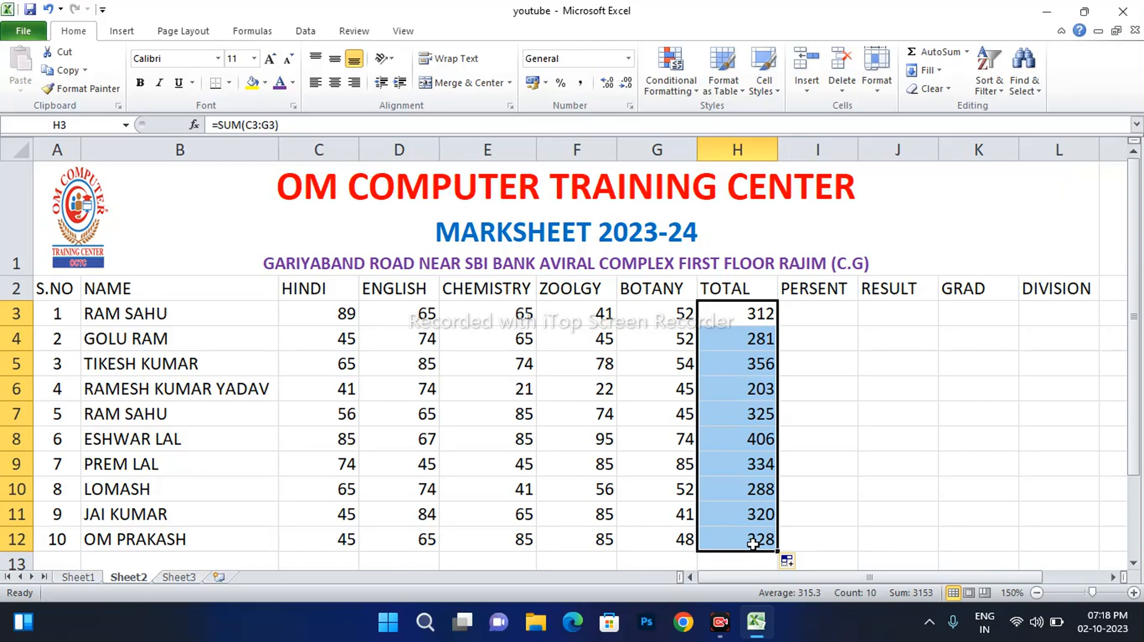
pyautogui.click(751, 323)
pyautogui.moveTo(751, 332); pyautogui.dragTo(762, 535)
pyautogui.press('Delete')
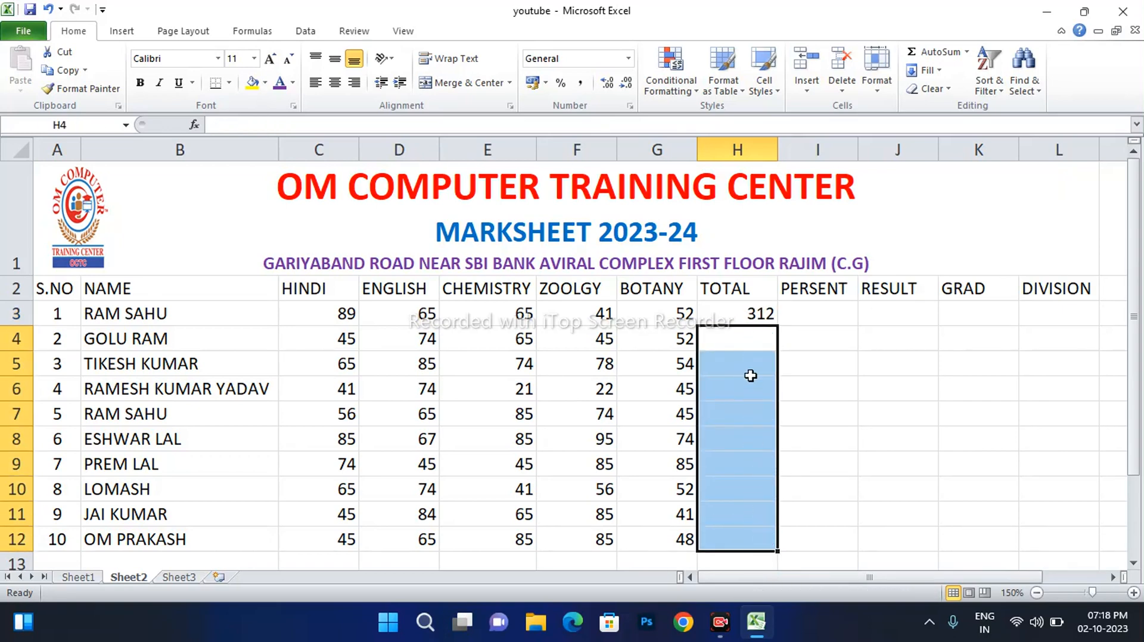
# Fill H3's total down to H12, giving sums from 312 to 328
pyautogui.click(755, 319)
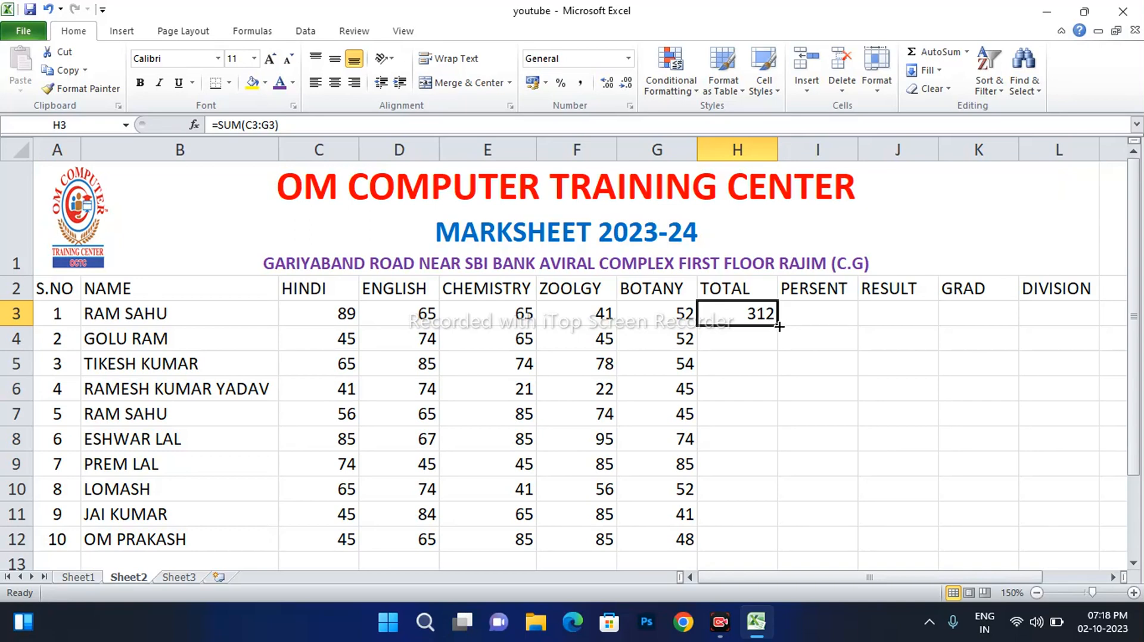
pyautogui.moveTo(778, 326); pyautogui.dragTo(775, 547)
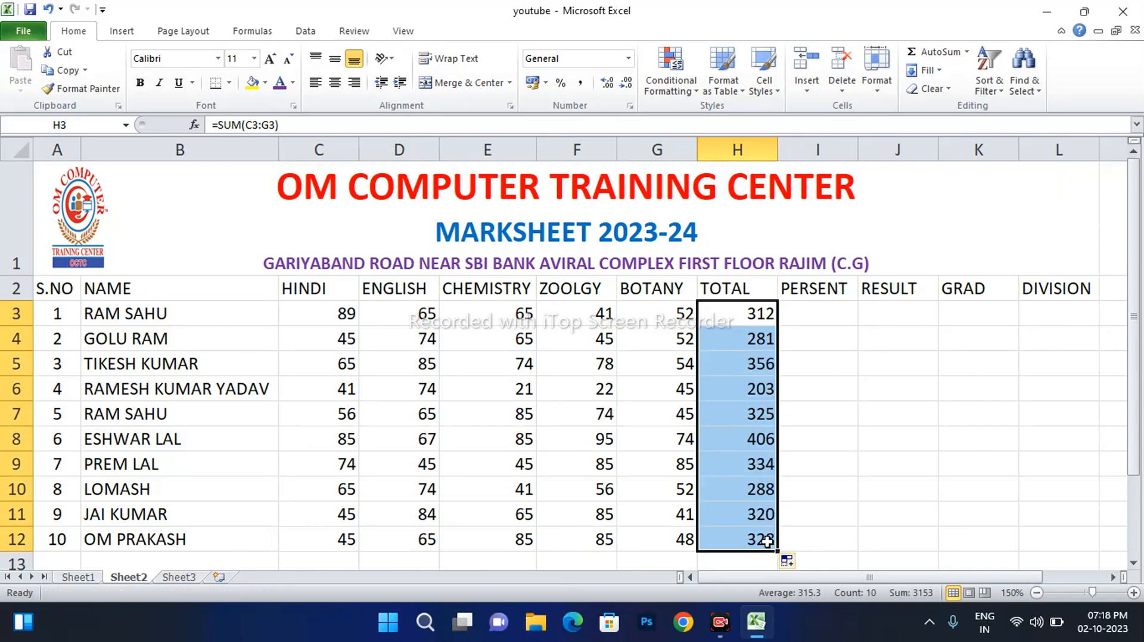
pyautogui.click(803, 320)
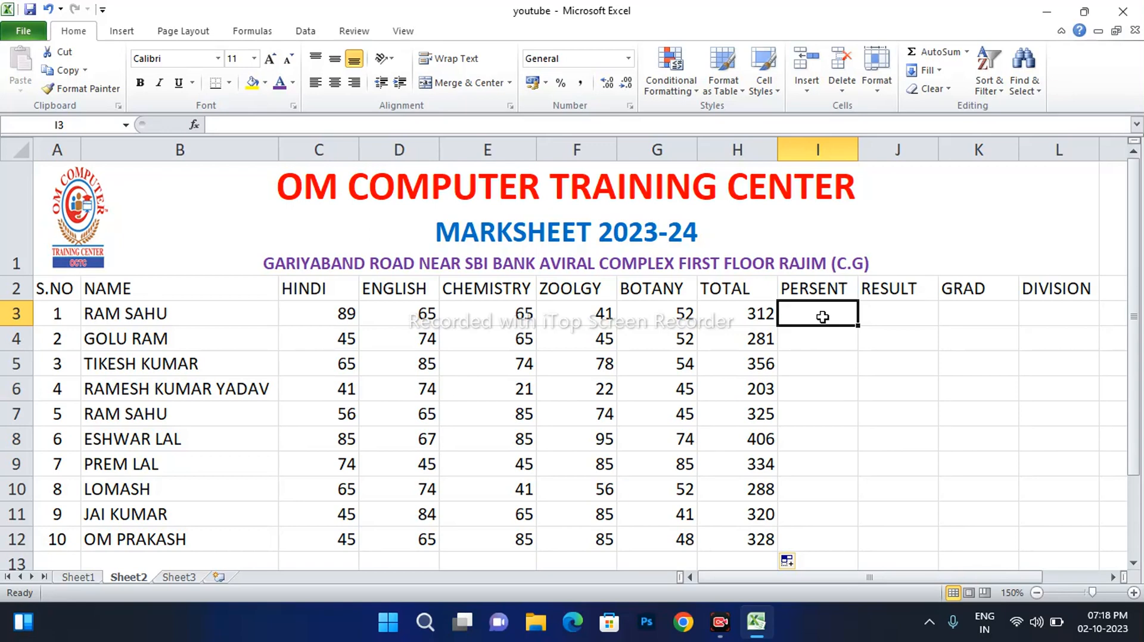
# Enter =H3/5 in I3 (62.4) and fill it down to I12
pyautogui.write('=')
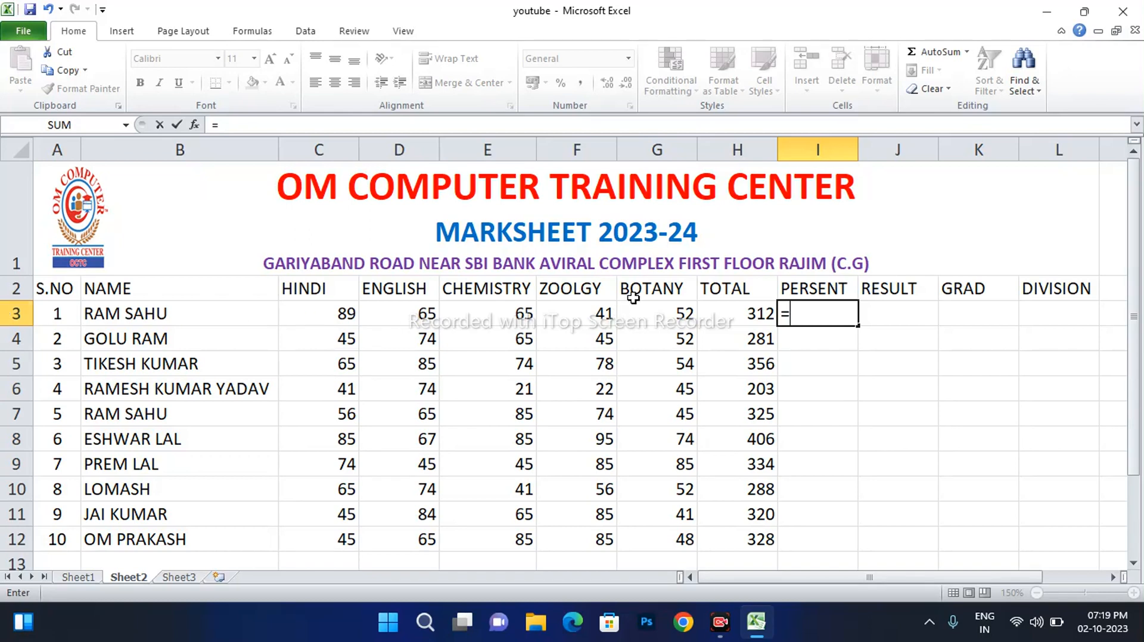
pyautogui.click(735, 312)
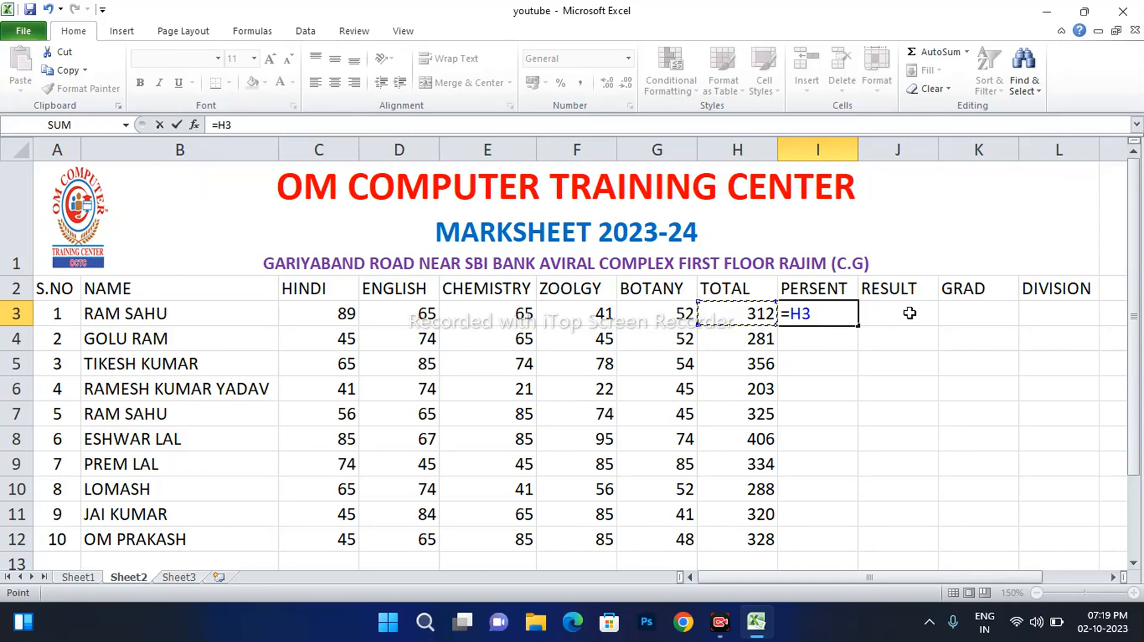
pyautogui.write('/')
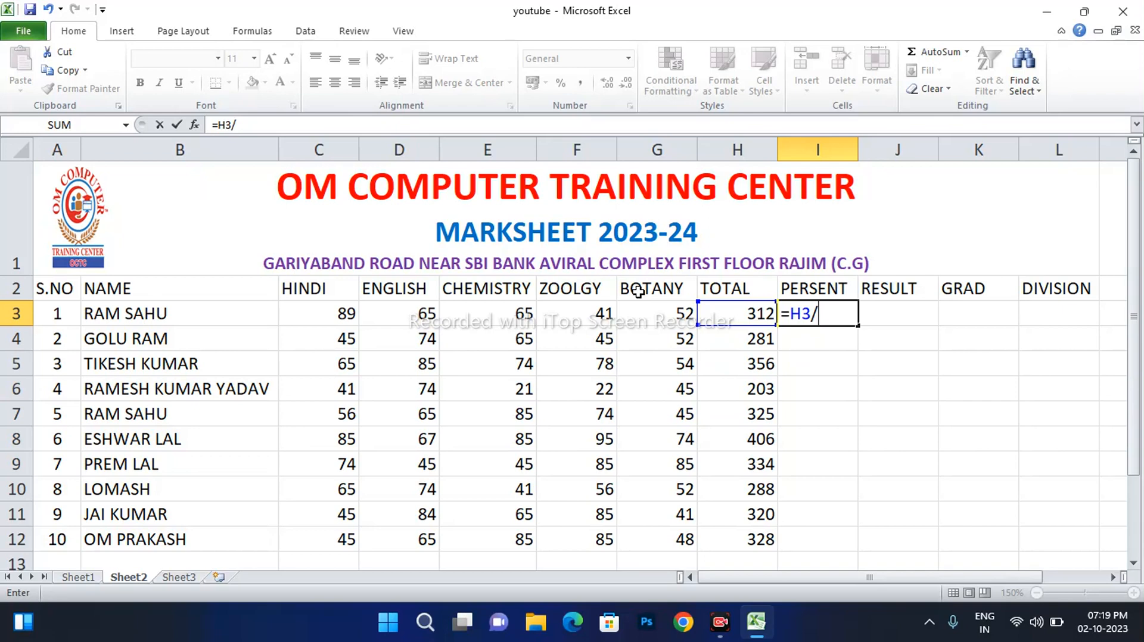
pyautogui.write('5')
pyautogui.press('Return')
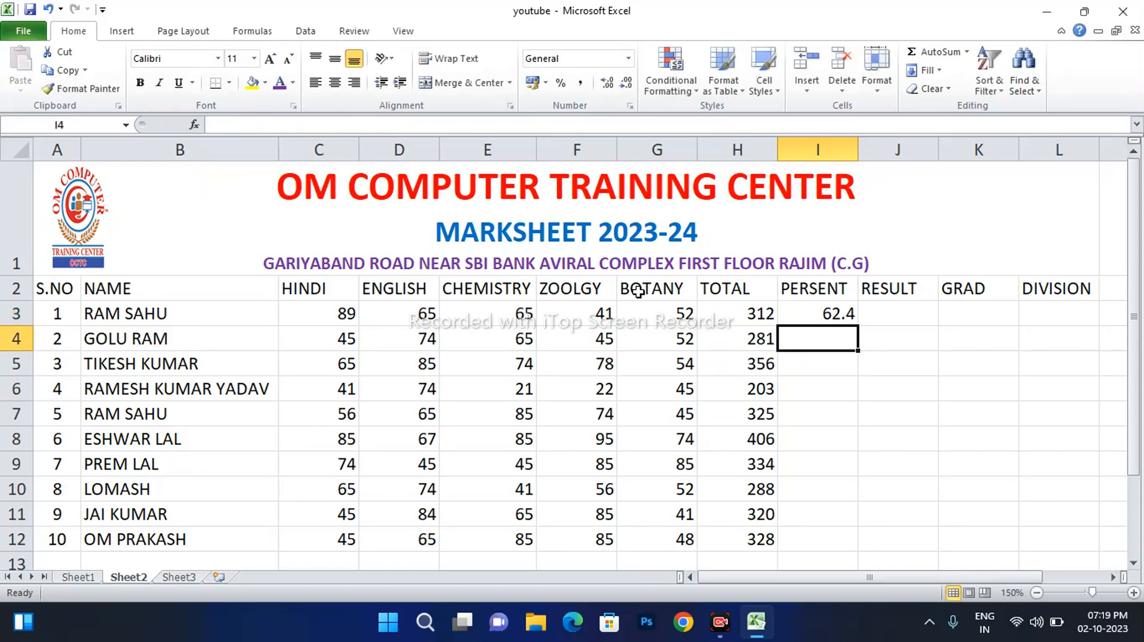
pyautogui.click(827, 312)
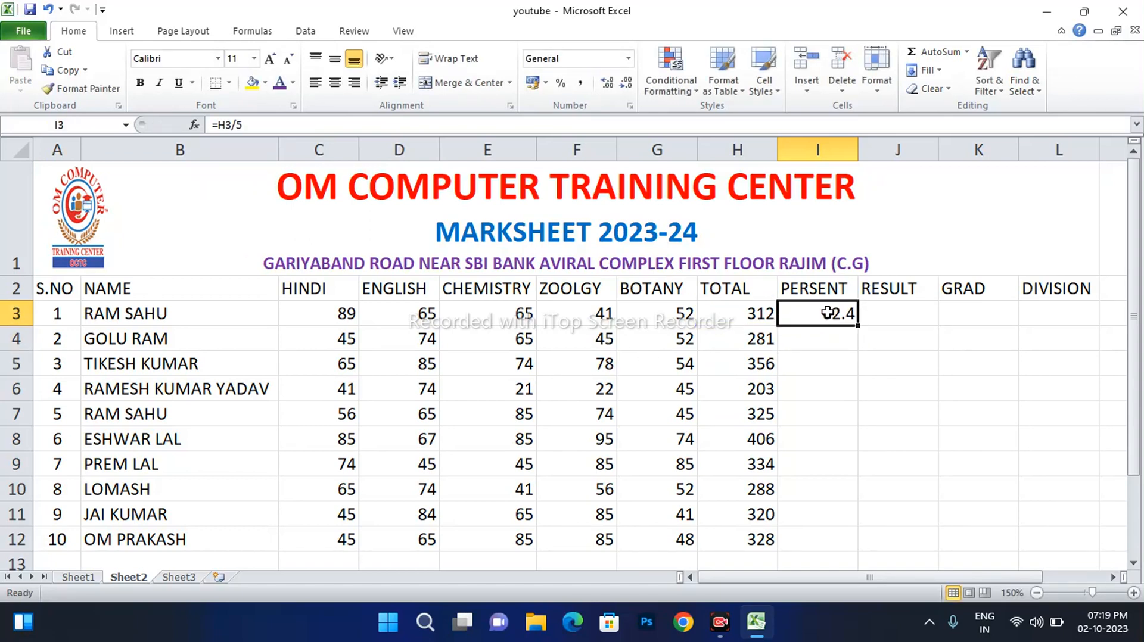
pyautogui.doubleClick(858, 325)
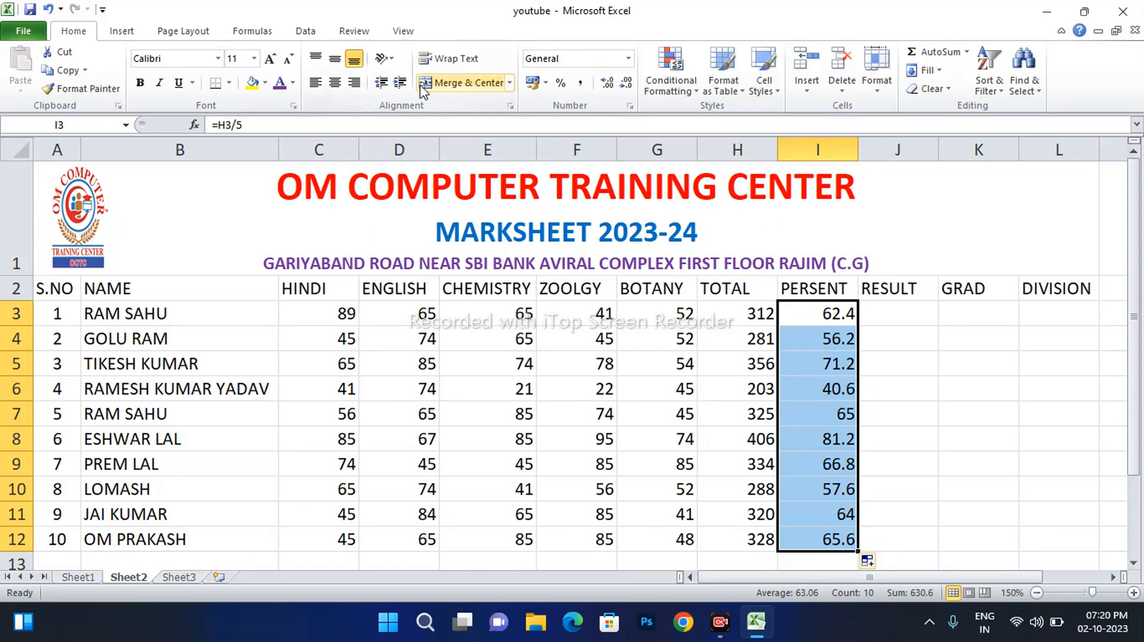
# Display the PERSENT values I3:I12 with two decimal places, 62.40 to 65.60
pyautogui.click(626, 84)
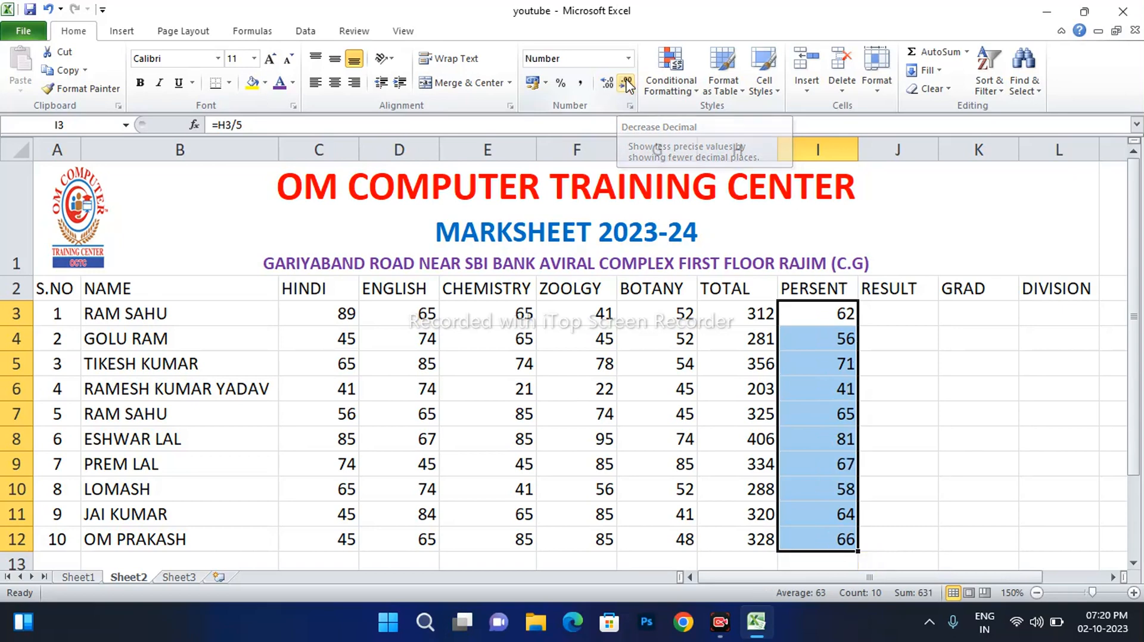
pyautogui.click(614, 83)
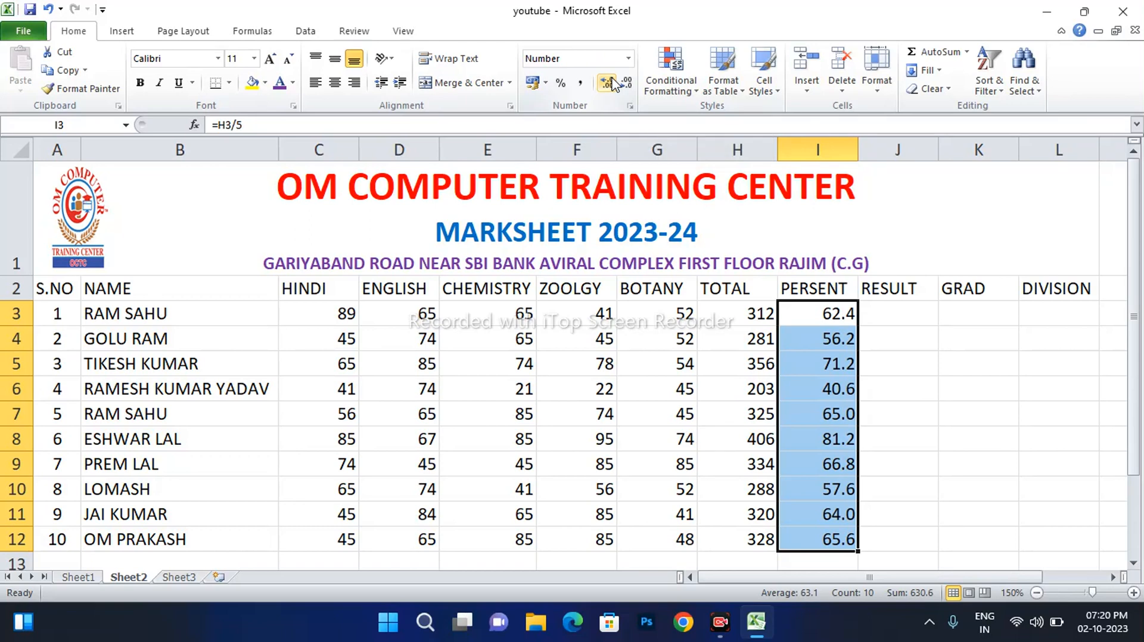
pyautogui.click(613, 83)
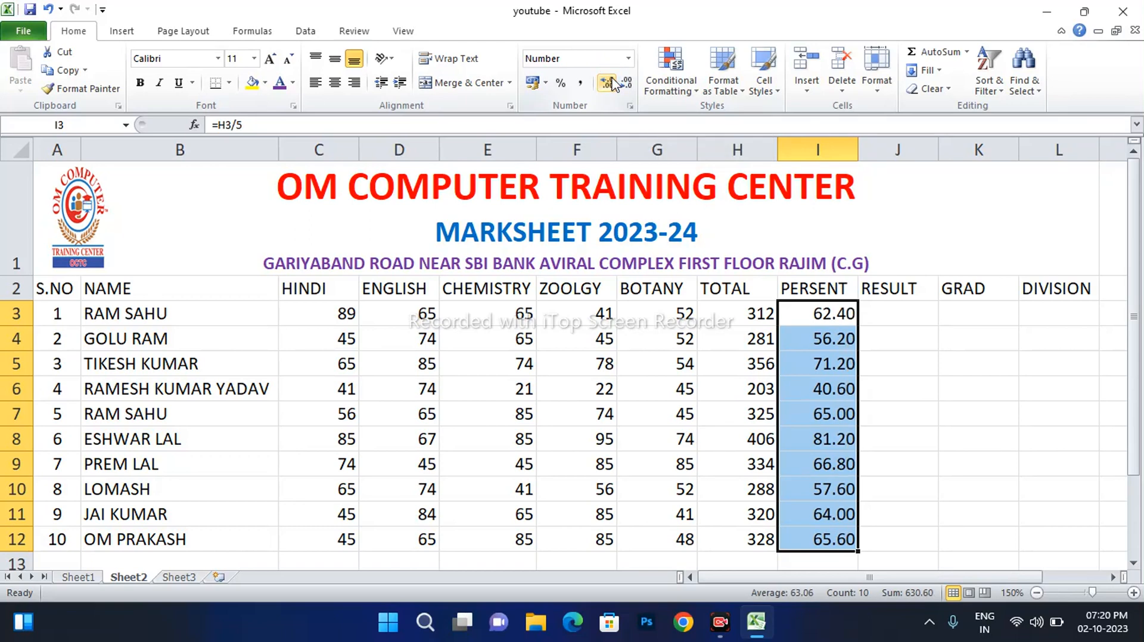
pyautogui.click(916, 320)
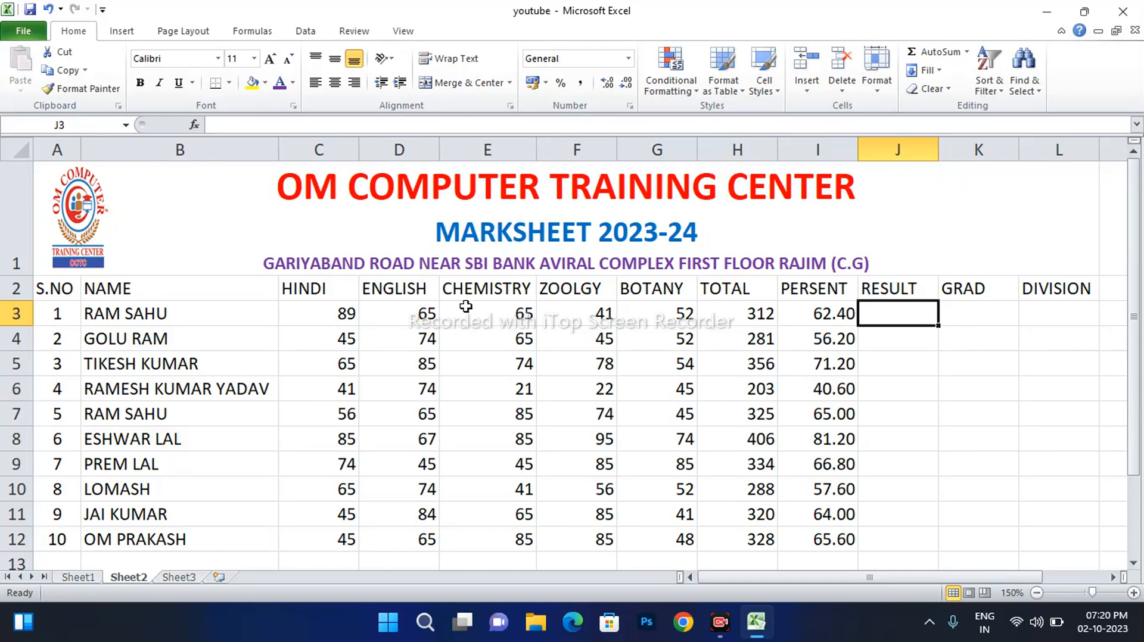
# Highlight the subject marks, TOTAL and PERSENT columns to explain the data
pyautogui.click(334, 291)
pyautogui.moveTo(334, 291); pyautogui.dragTo(685, 491)
pyautogui.click(760, 292)
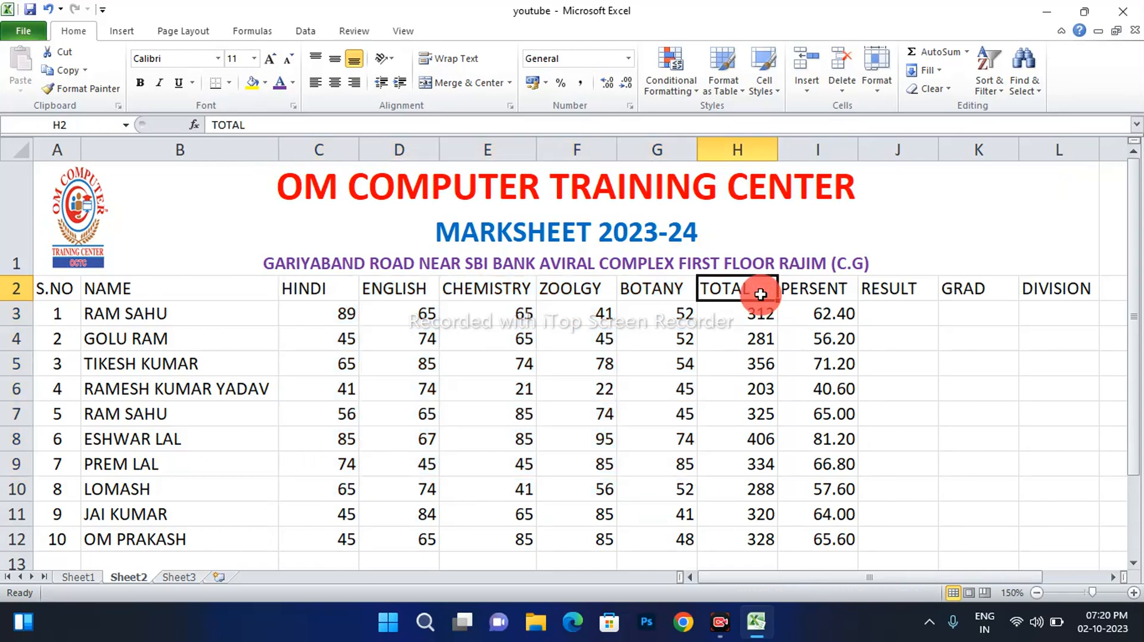
pyautogui.moveTo(749, 317); pyautogui.dragTo(753, 539)
pyautogui.moveTo(815, 314); pyautogui.dragTo(831, 540)
pyautogui.click(924, 315)
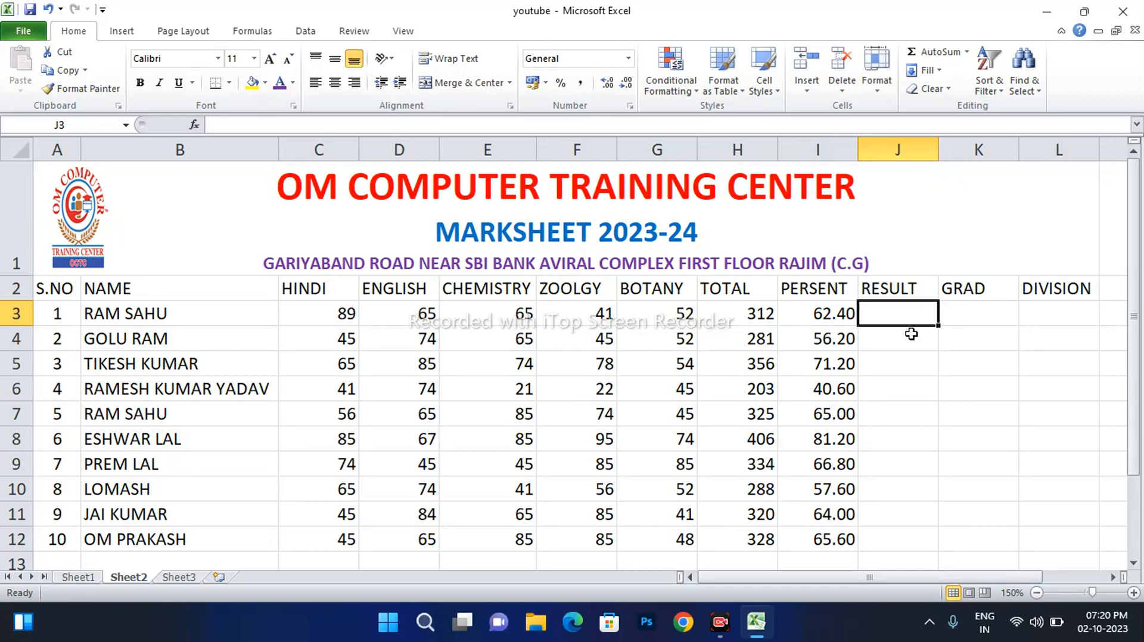
pyautogui.write('=')
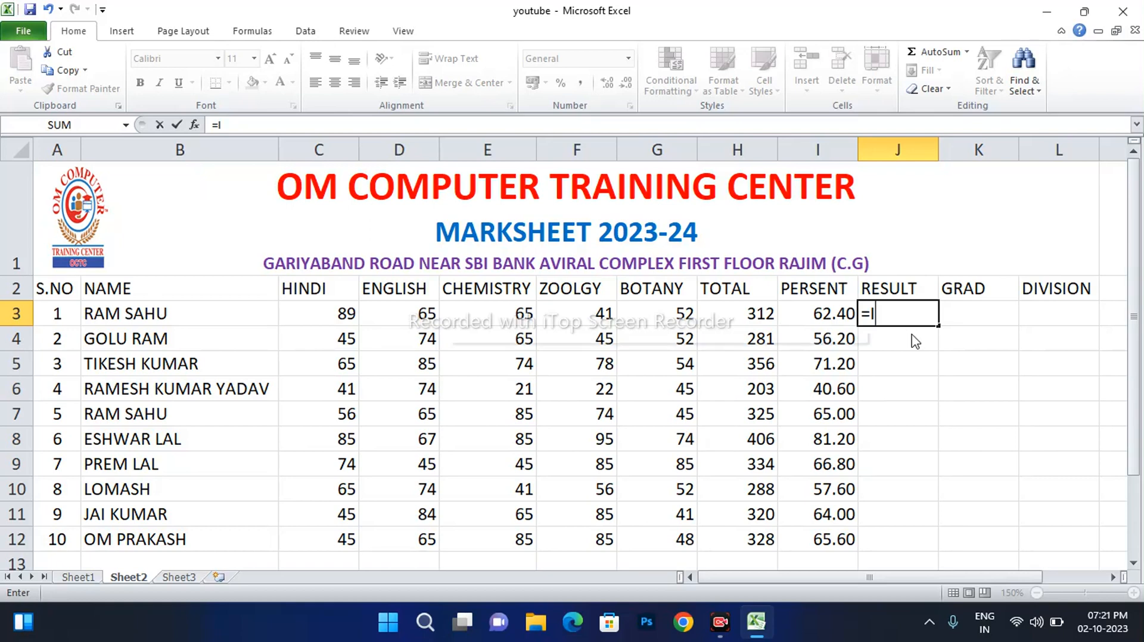
pyautogui.write('IF')
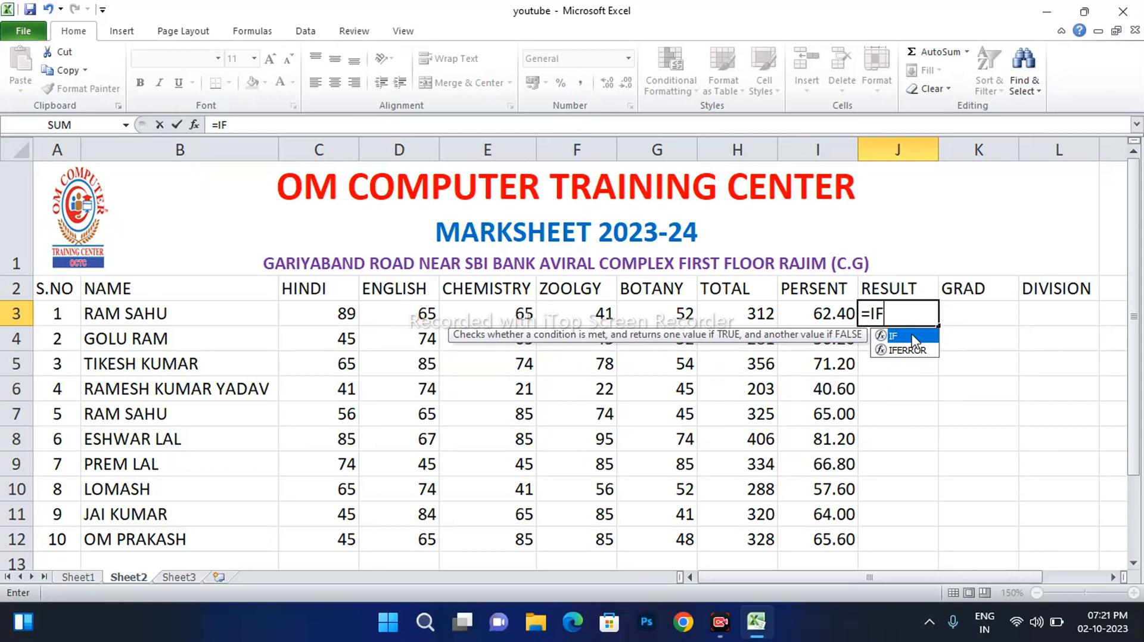
pyautogui.doubleClick(912, 336)
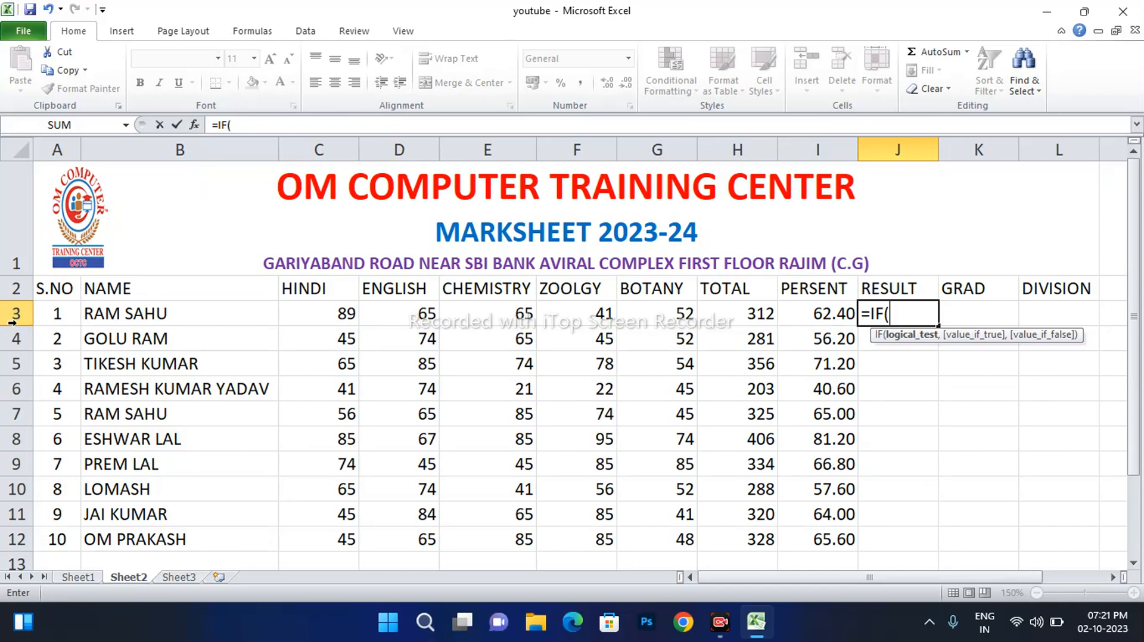
pyautogui.click(818, 322)
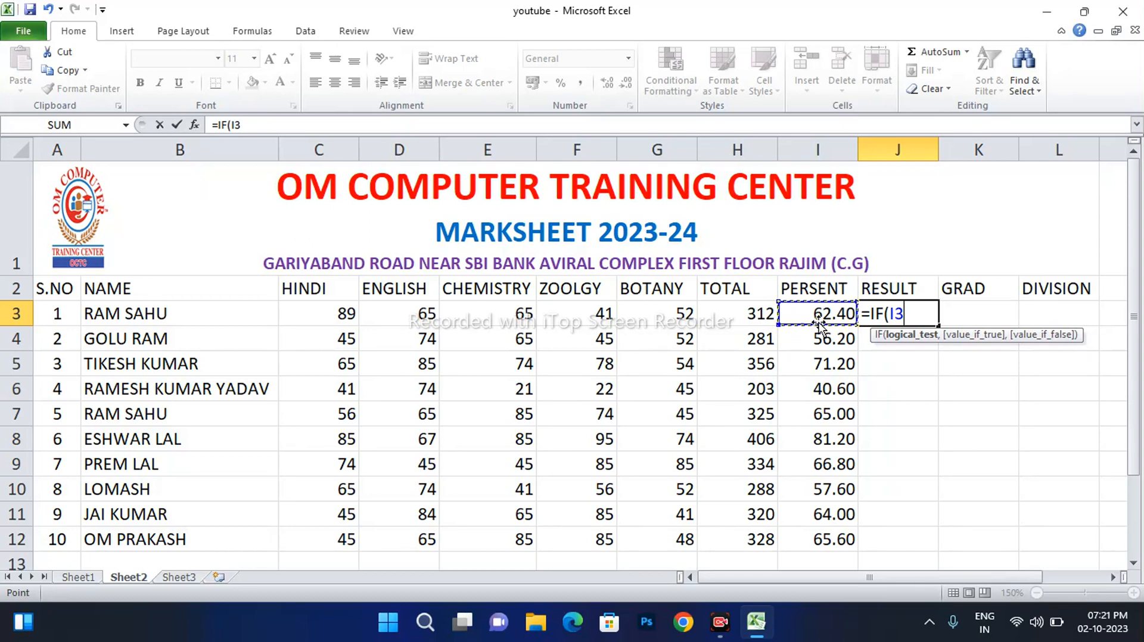
pyautogui.write('>=33')
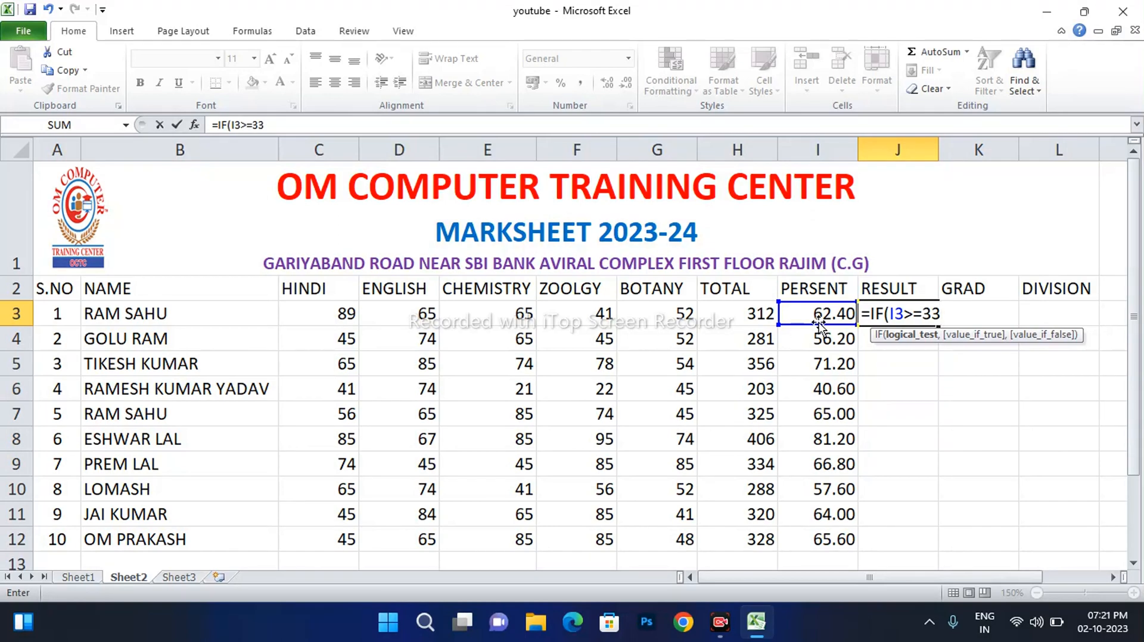
pyautogui.write(',')
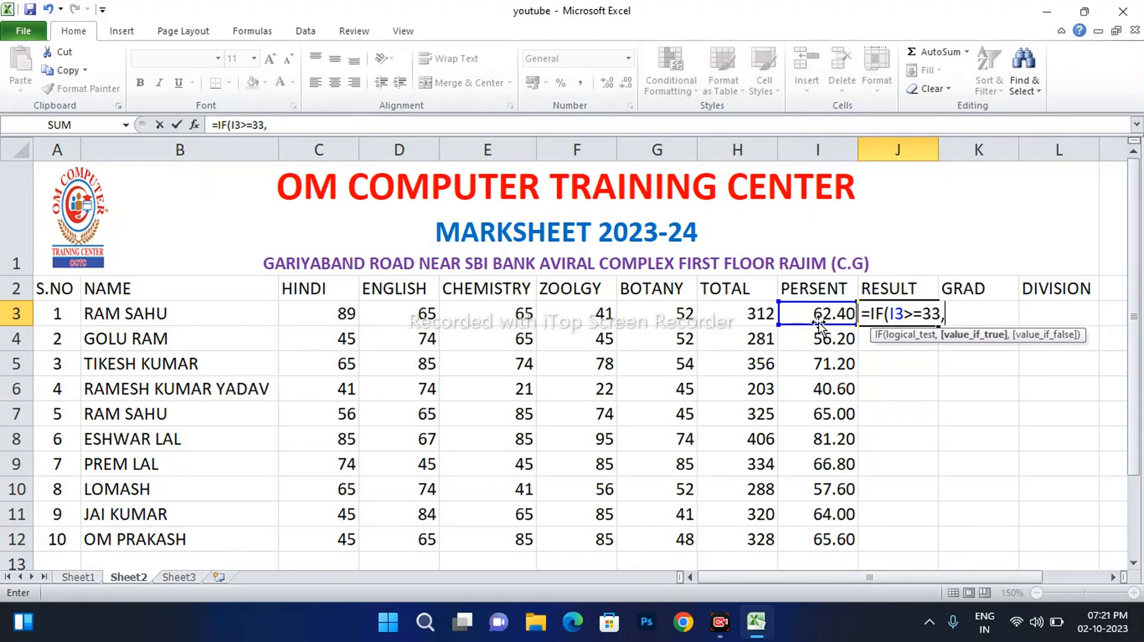
pyautogui.write('"PASS')
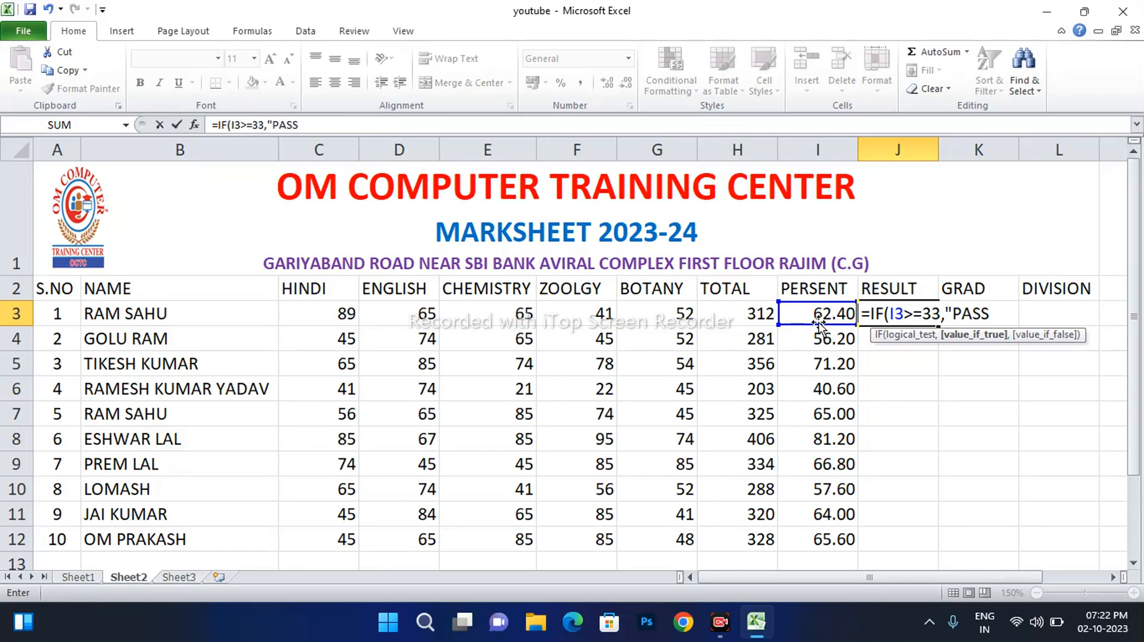
pyautogui.write('",')
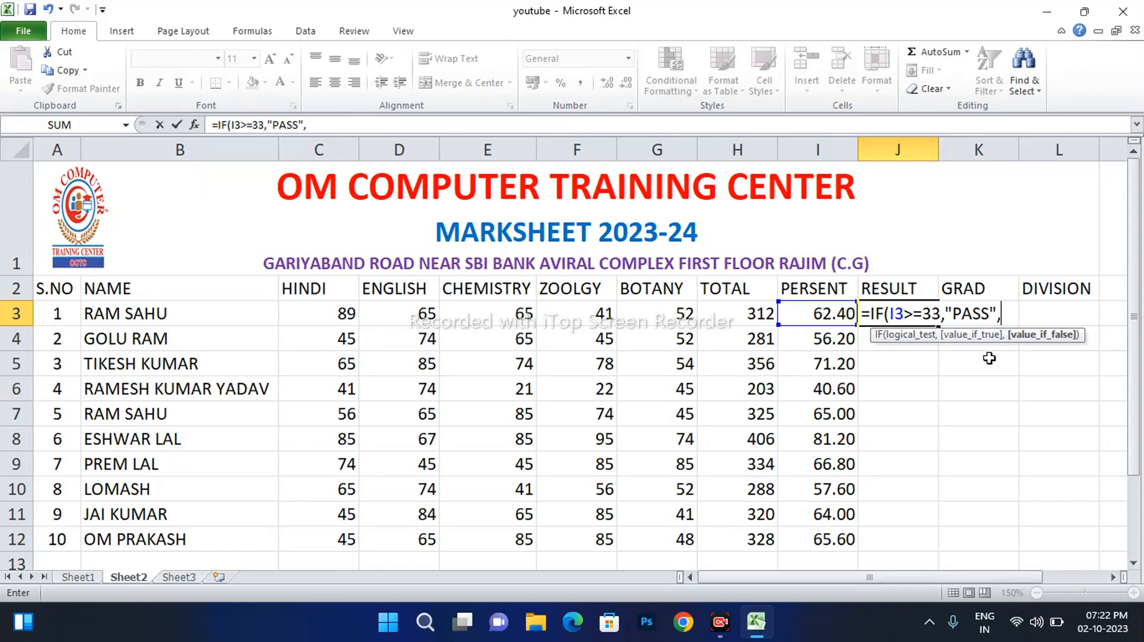
# Add the nested IF(I3>=25,"SUP","FAIL")) to J3's formula
pyautogui.write('IF')
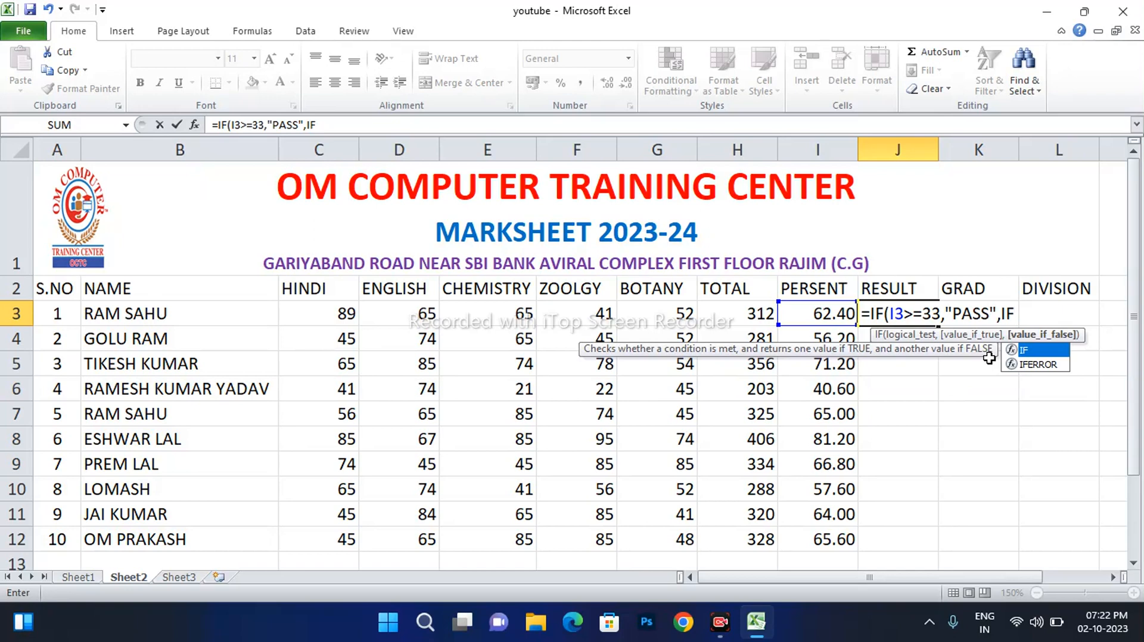
pyautogui.write('(')
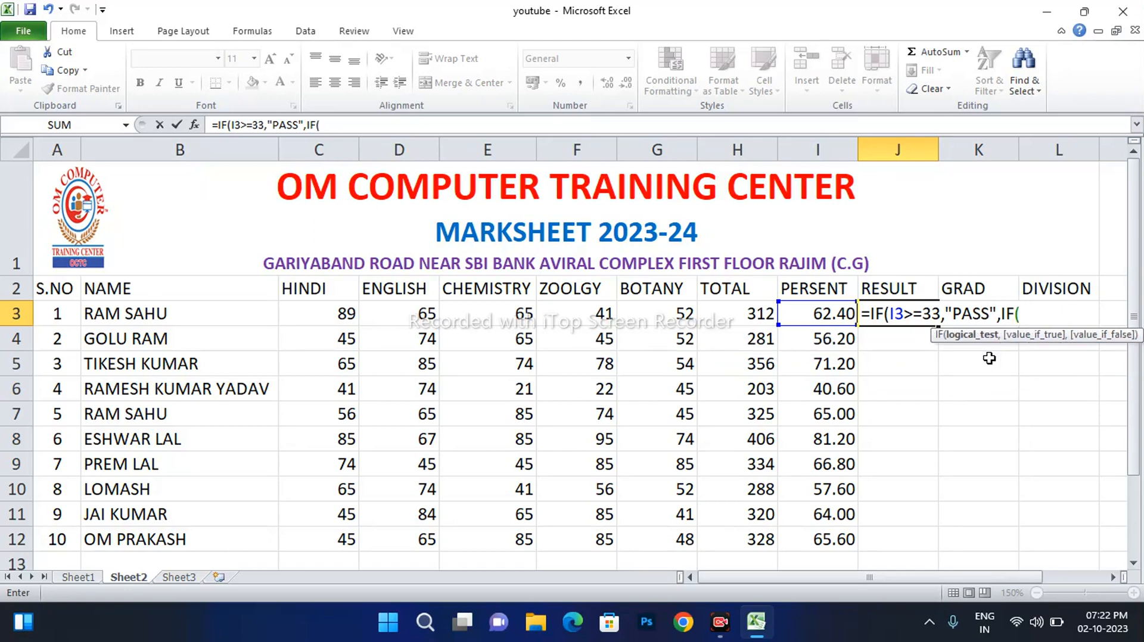
pyautogui.write('I3>=25,')
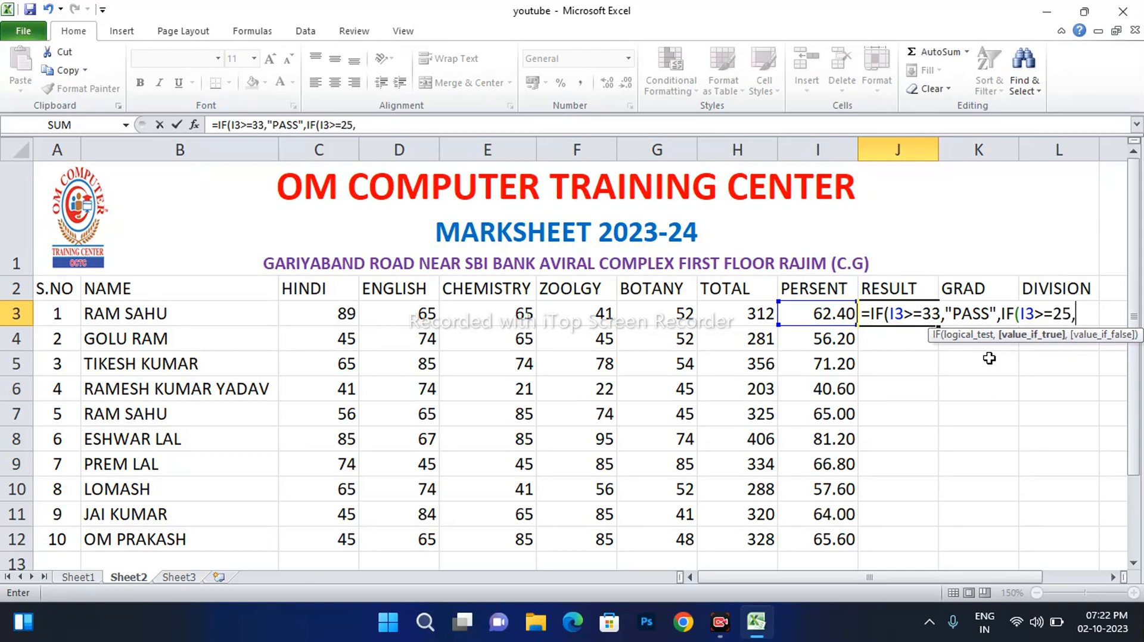
pyautogui.write('"SUP",')
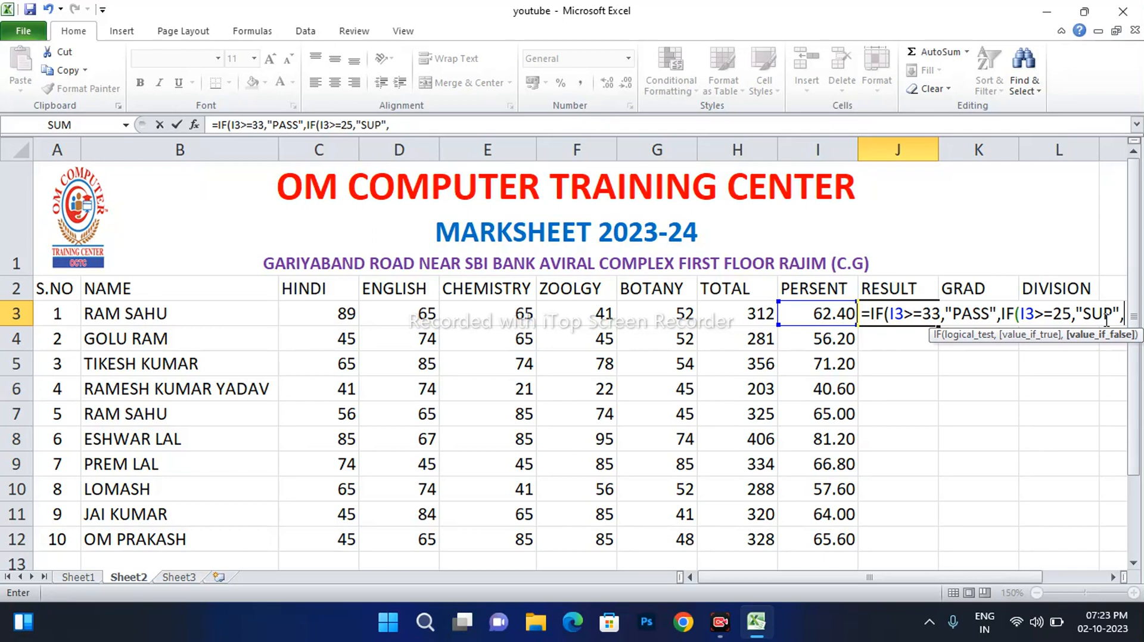
pyautogui.write('"FAIL')
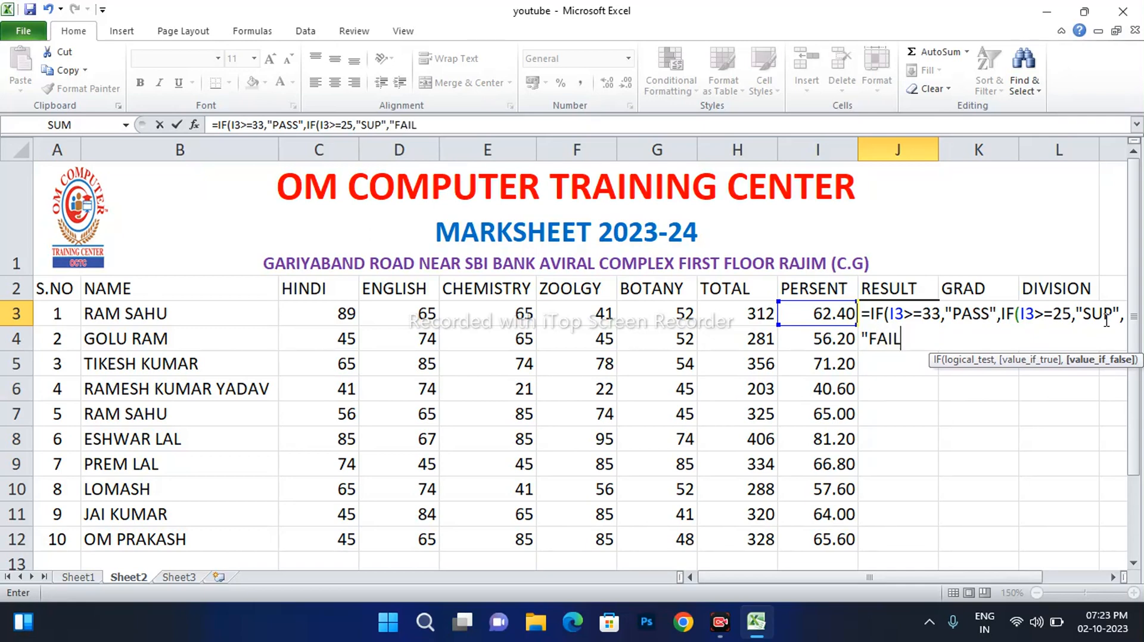
pyautogui.write('"))')
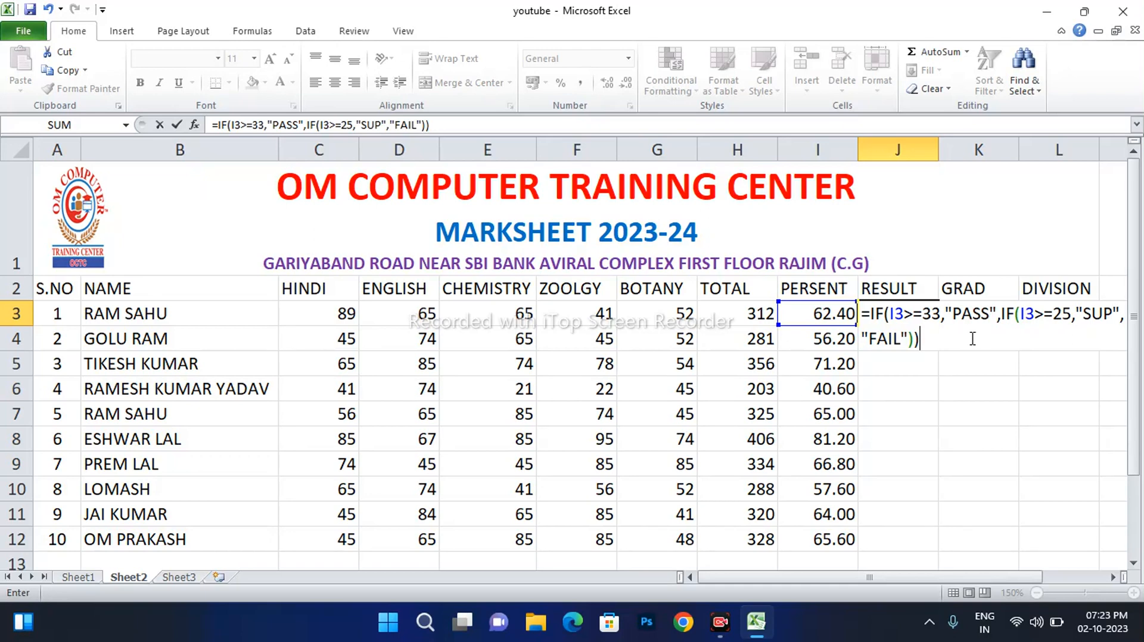
pyautogui.click(944, 314)
# Restore the missing comma after 33 and commit J3's formula so it shows PASS
pyautogui.press('BackSpace')
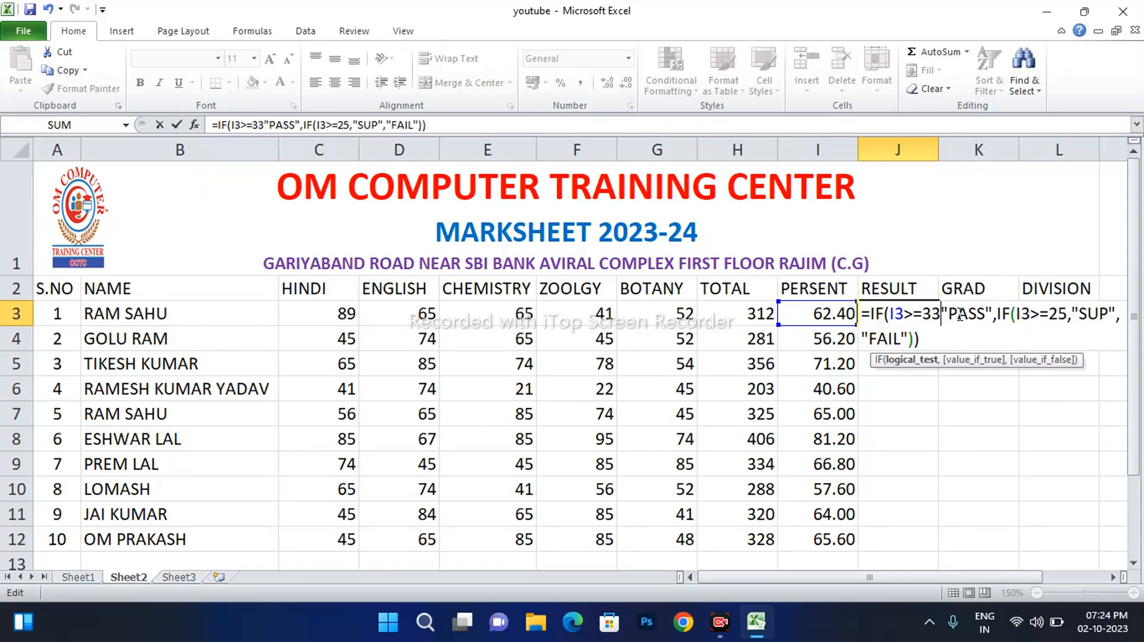
pyautogui.press('Return')
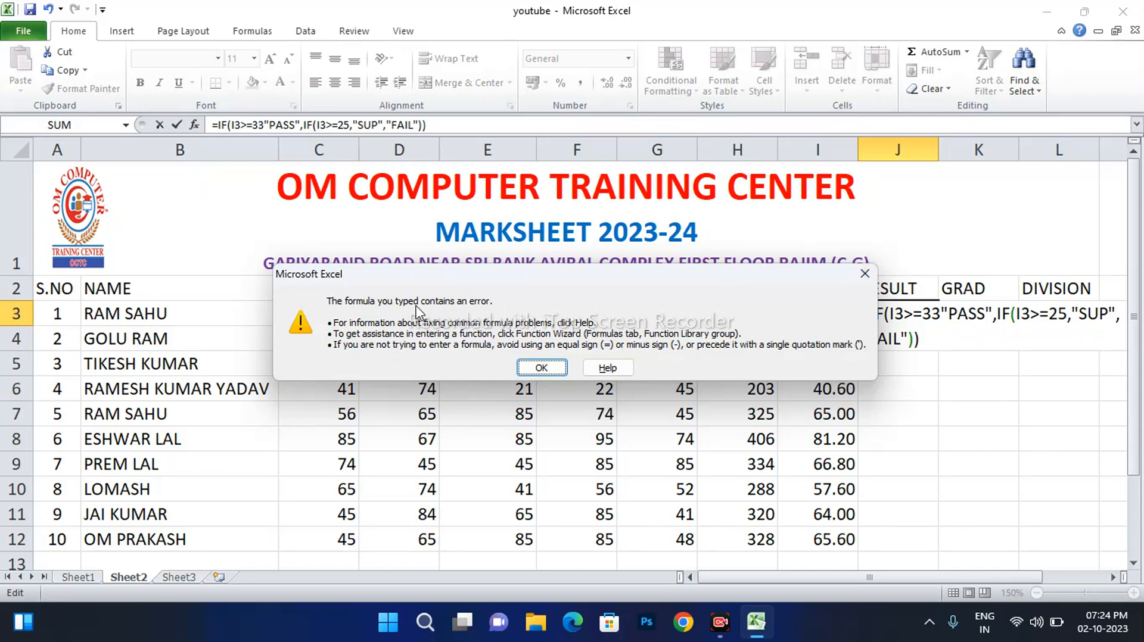
pyautogui.click(541, 367)
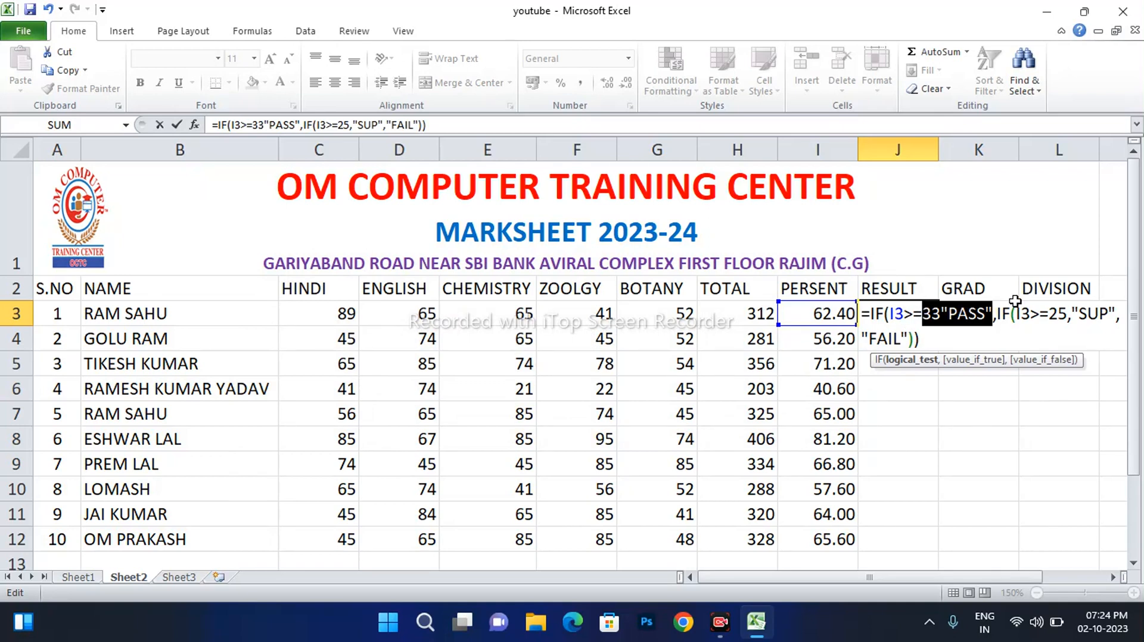
pyautogui.click(946, 314)
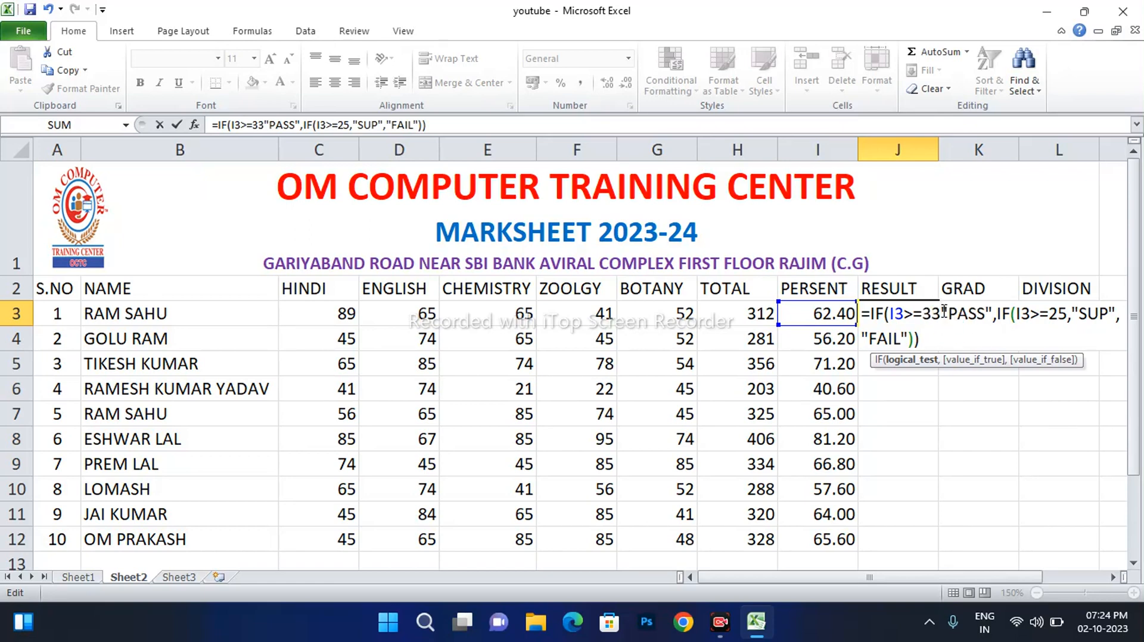
pyautogui.write(',')
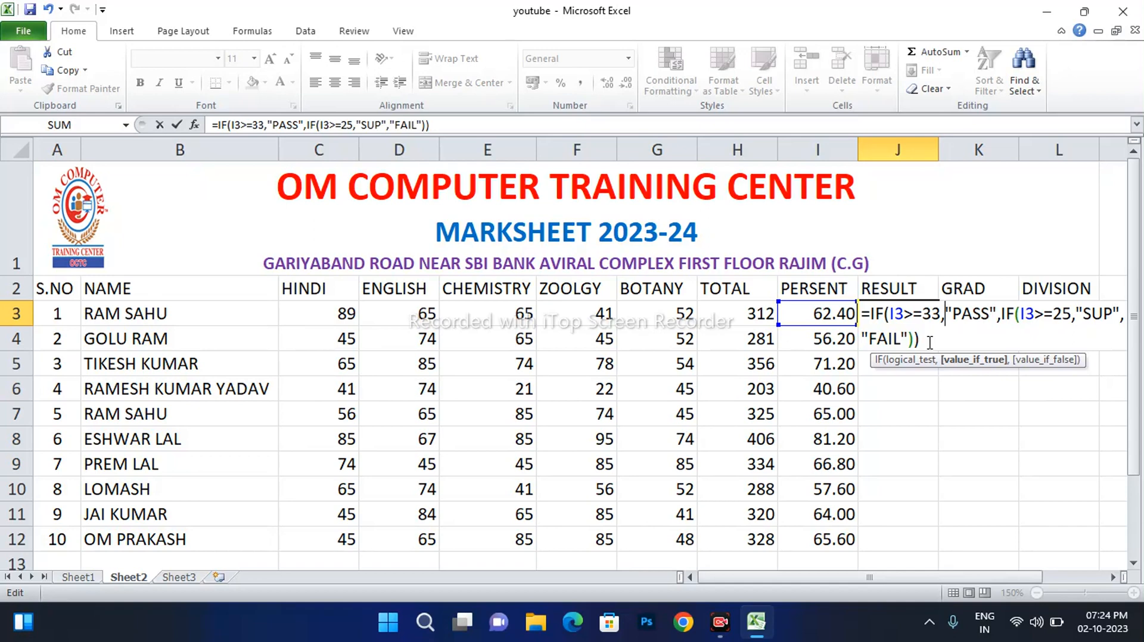
pyautogui.press('Return')
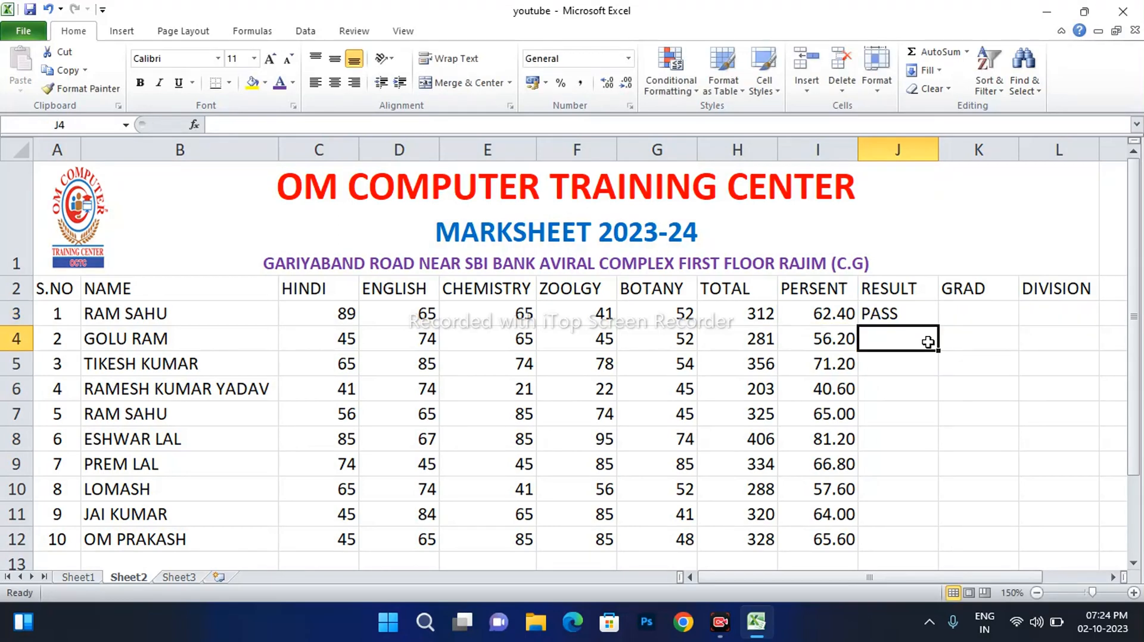
# Copy J3's RESULT formula down to J12 so all ten students show PASS
pyautogui.click(906, 312)
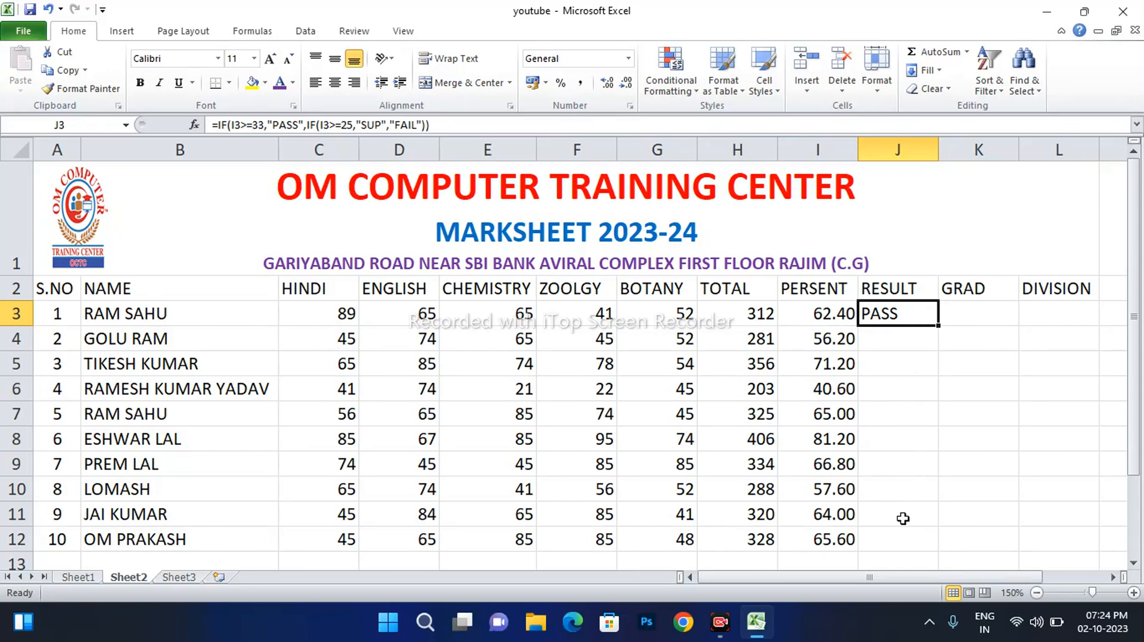
pyautogui.doubleClick(938, 325)
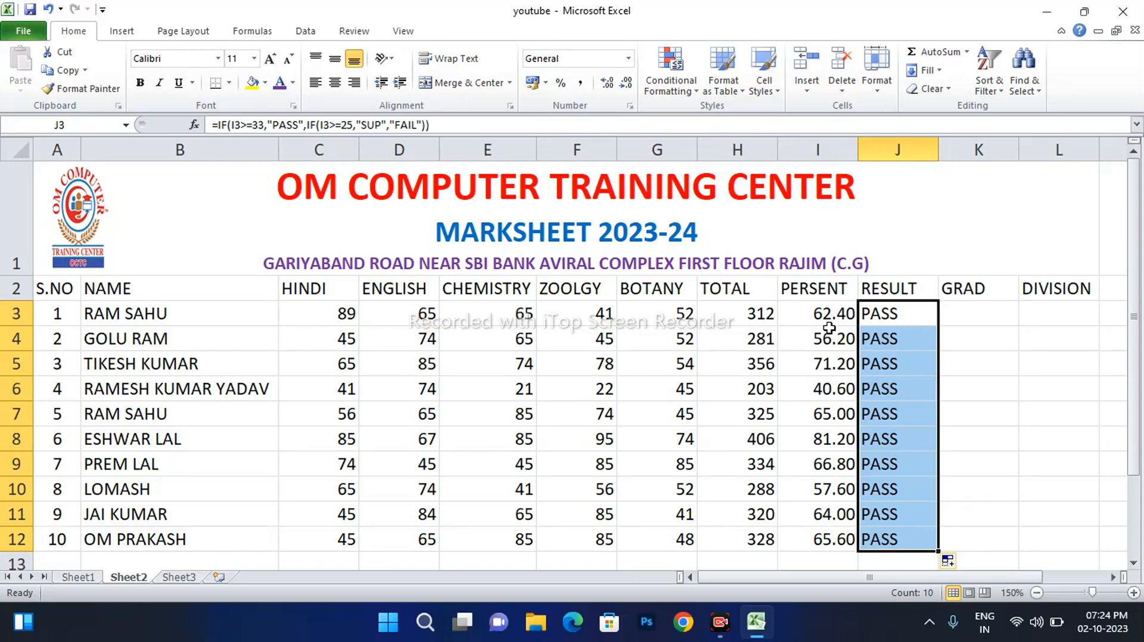
pyautogui.click(958, 317)
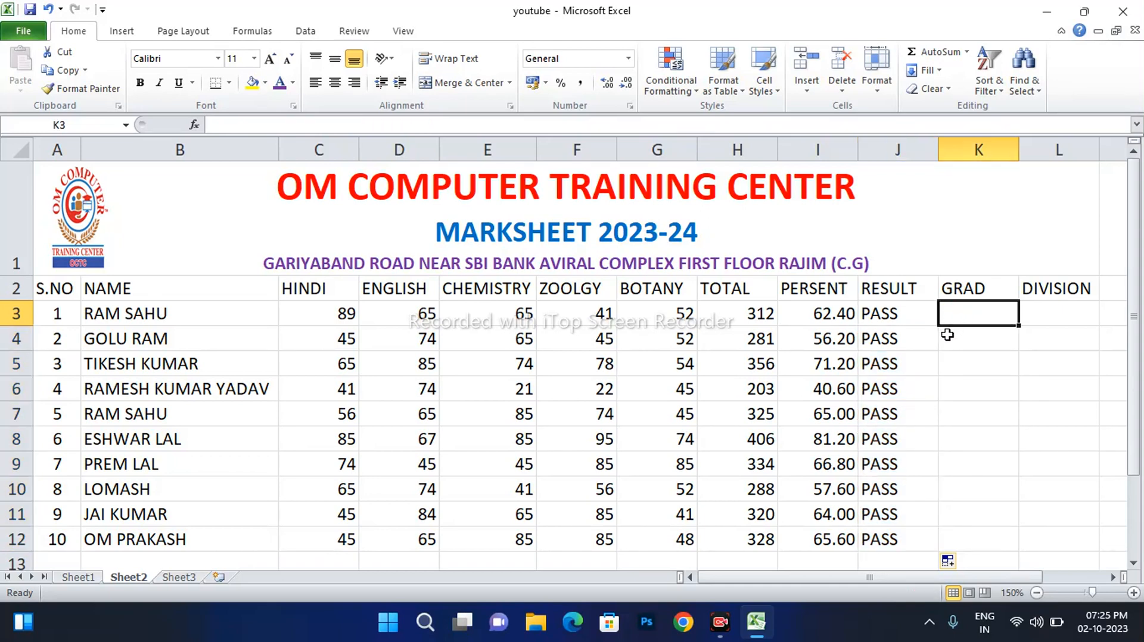
# Begin K3's GRAD formula as =IF(I3>=80,"DISTN",IF( for percentages of 80 or more
pyautogui.write('=')
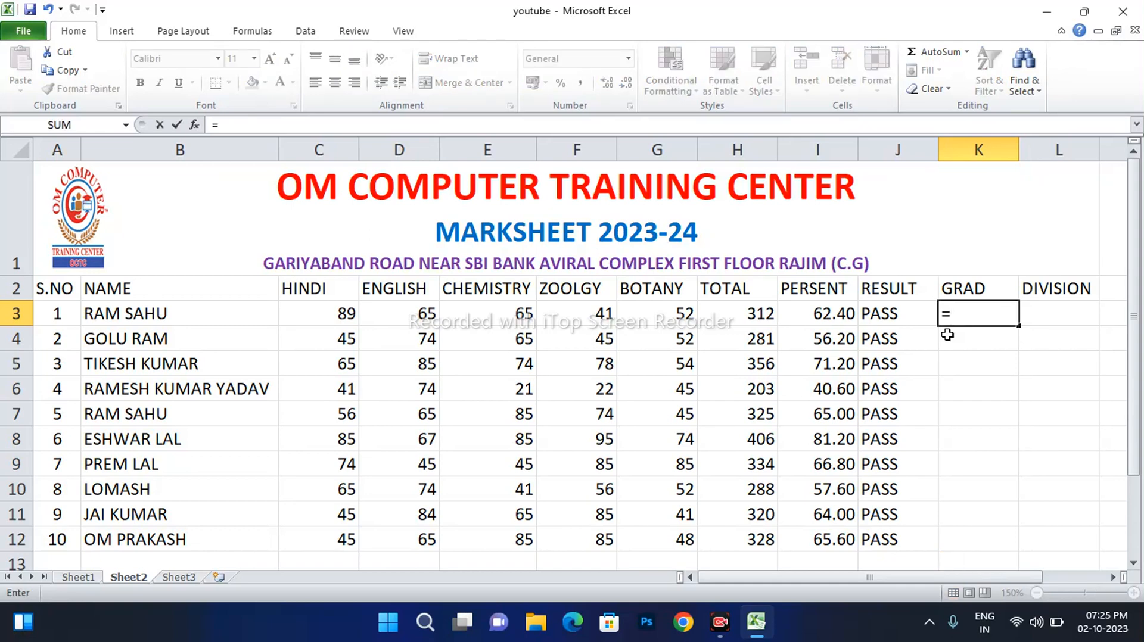
pyautogui.write('IF')
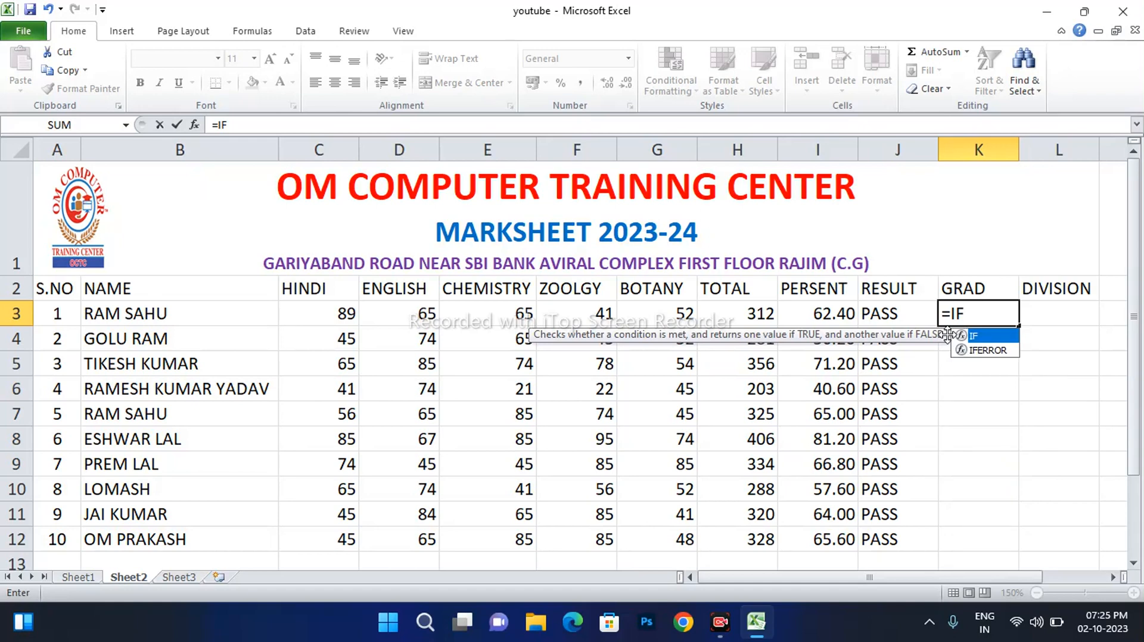
pyautogui.write('(')
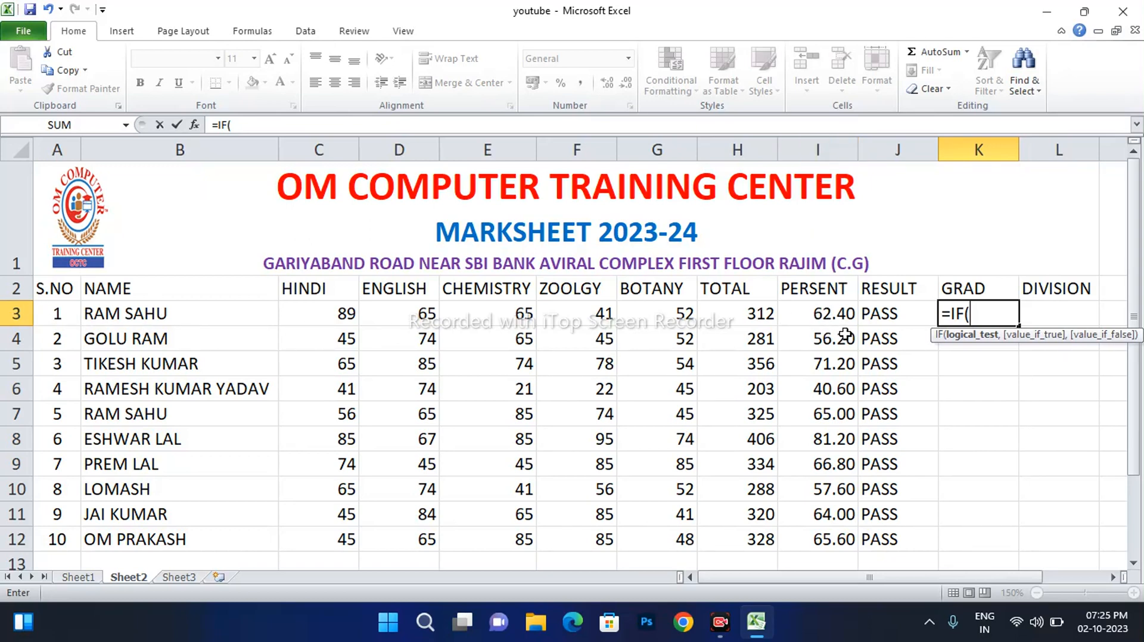
pyautogui.click(819, 313)
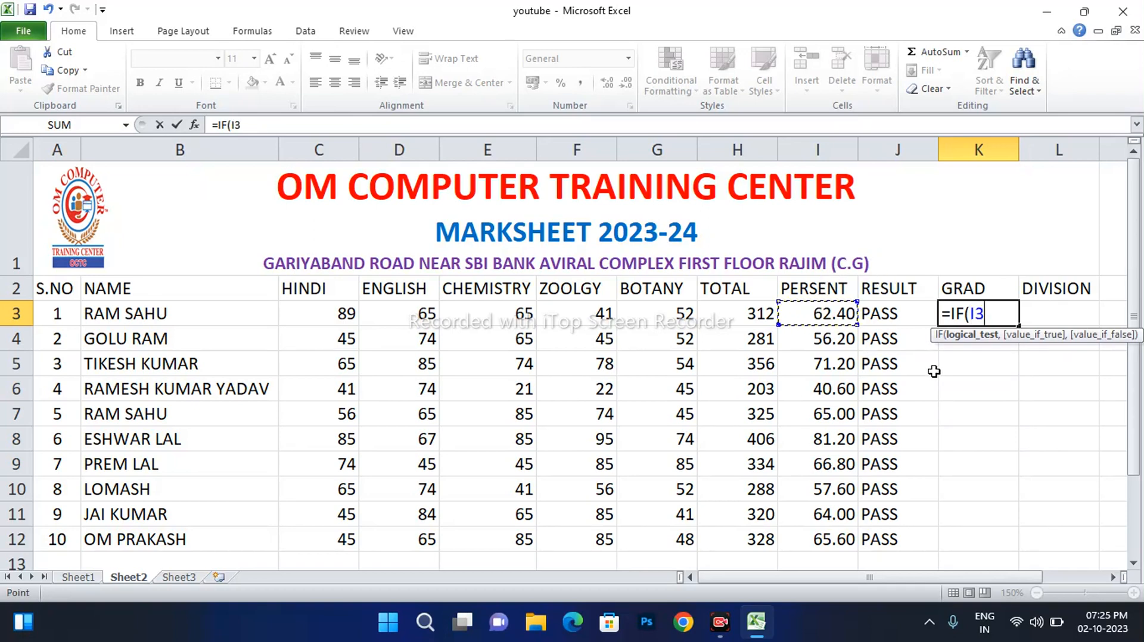
pyautogui.write('>=80')
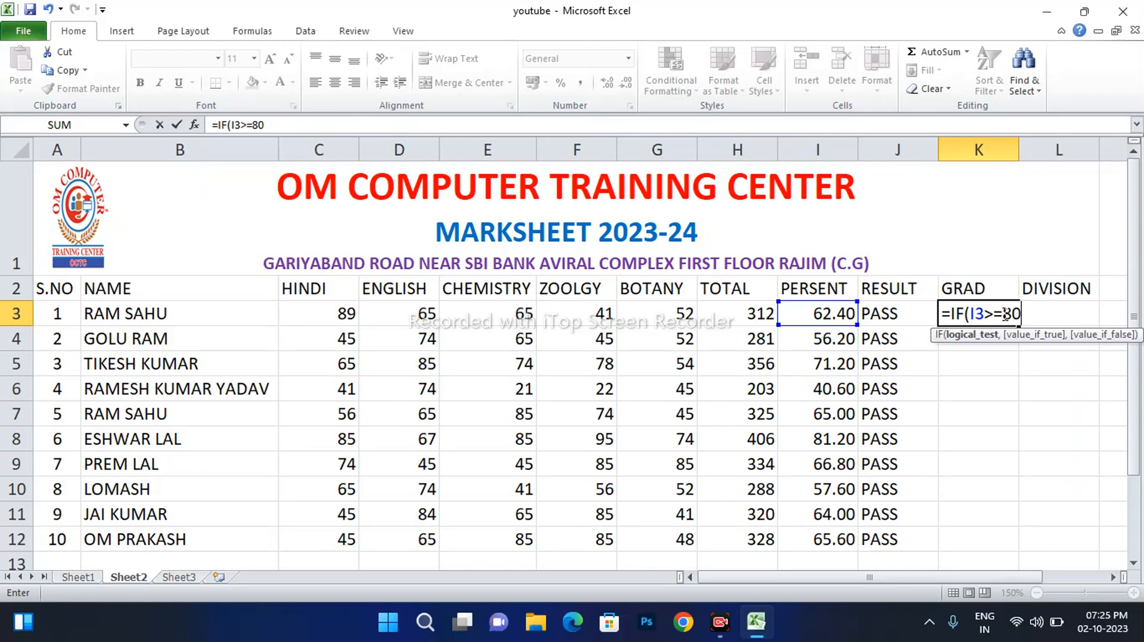
pyautogui.write(',')
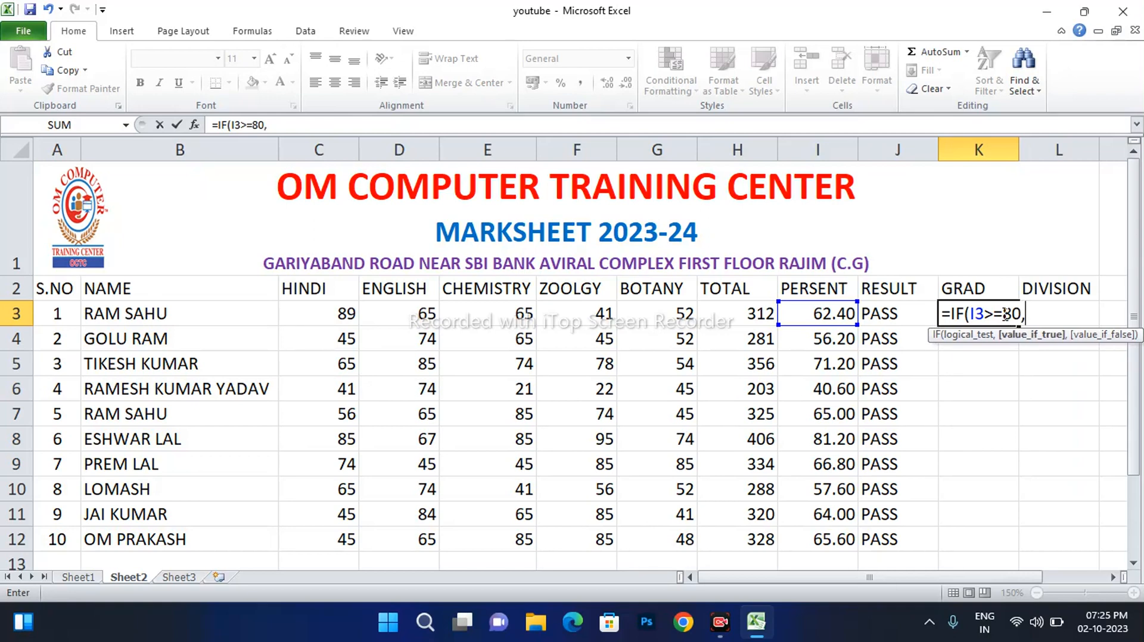
pyautogui.write('"DISTN')
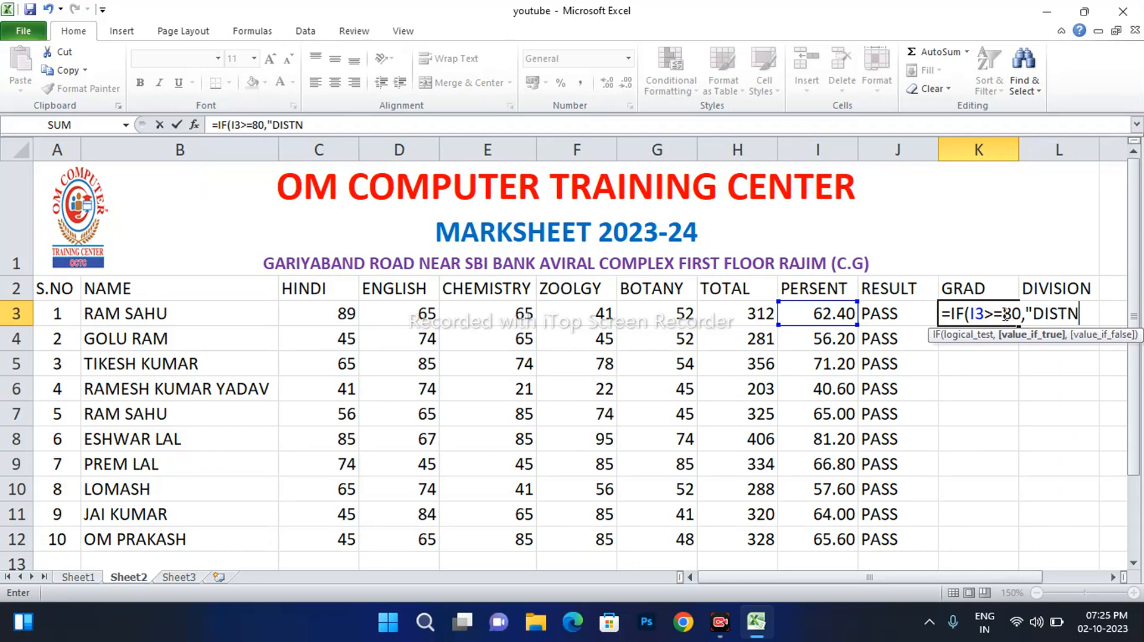
pyautogui.write('",')
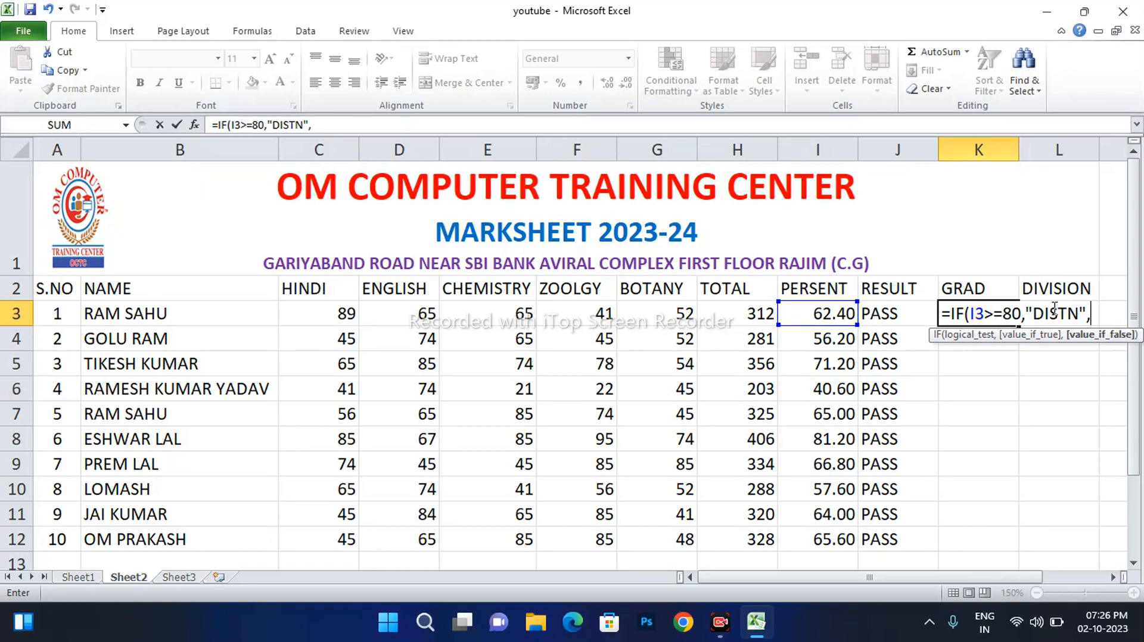
pyautogui.write('IF')
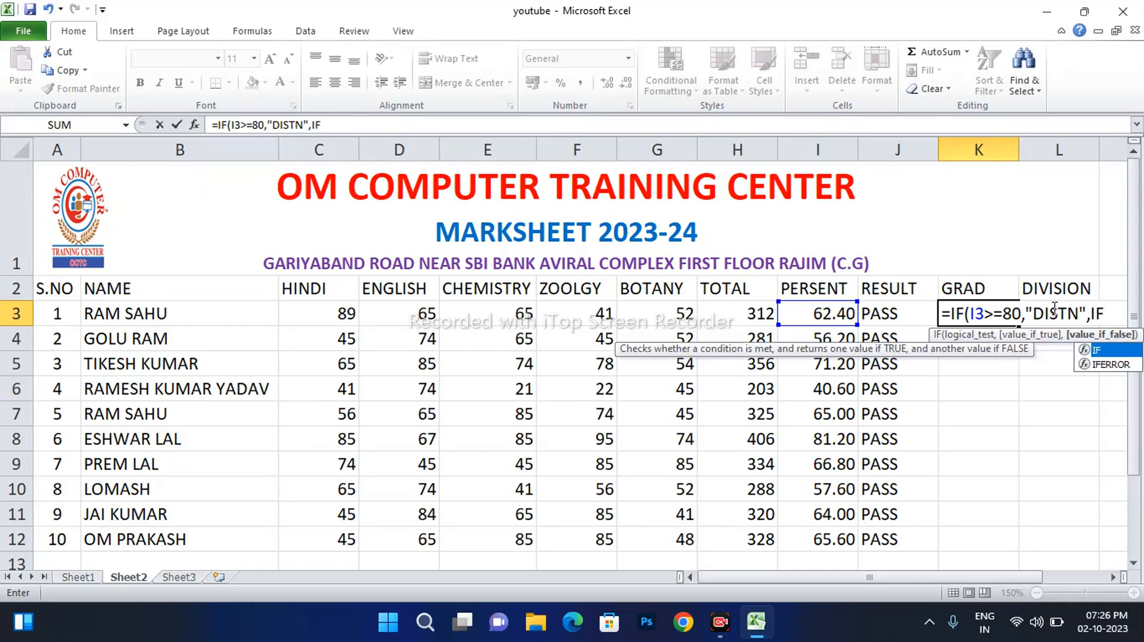
pyautogui.write('(J')
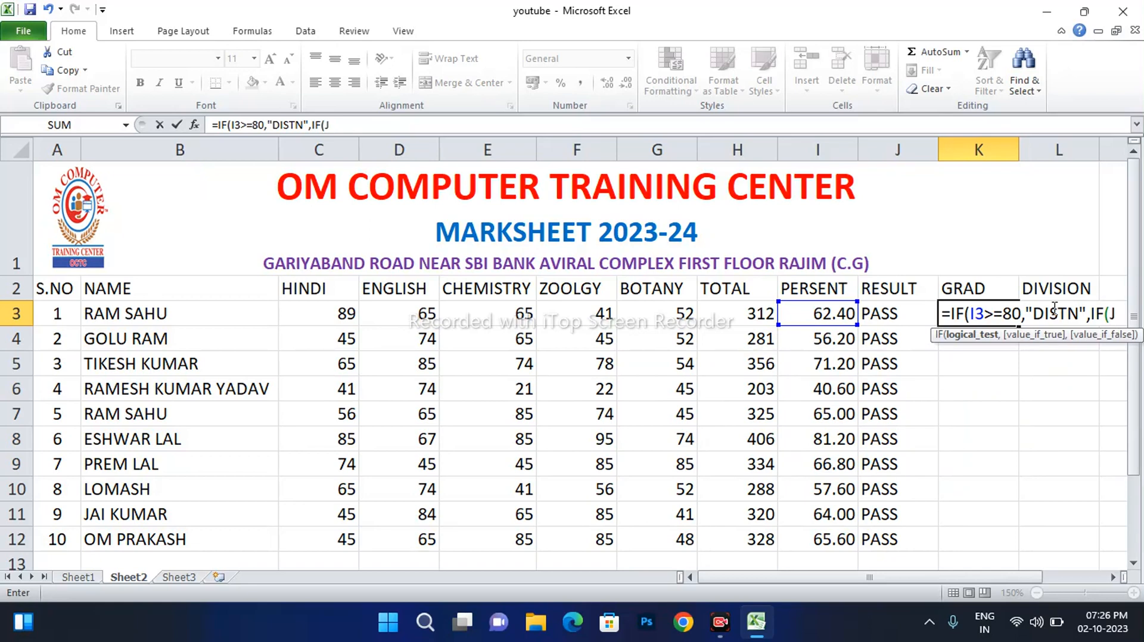
# Fix the stray J and add tiers to K3: 60 or more gives A, 50 or more gives B
pyautogui.press('BackSpace')
pyautogui.write('I3>=')
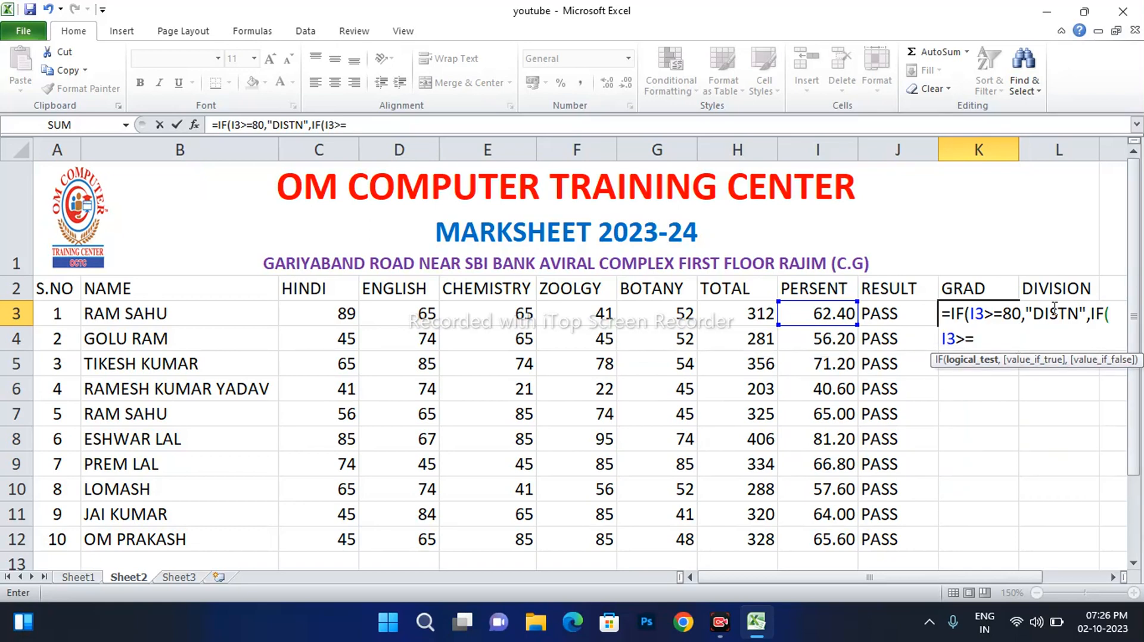
pyautogui.write('60,')
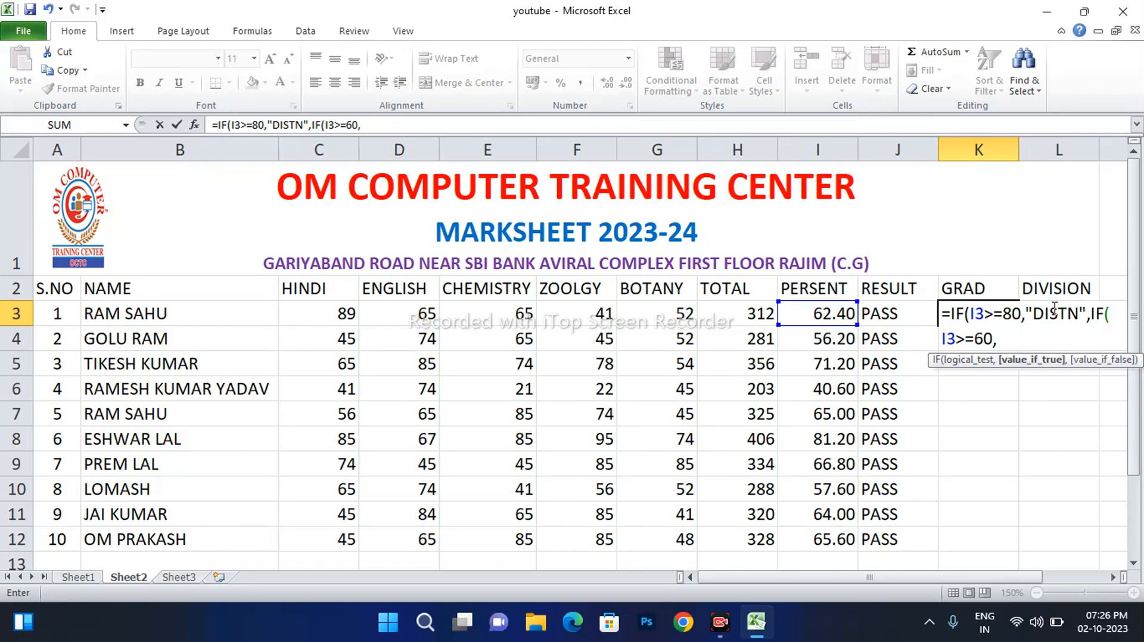
pyautogui.write('"A"')
pyautogui.write(',')
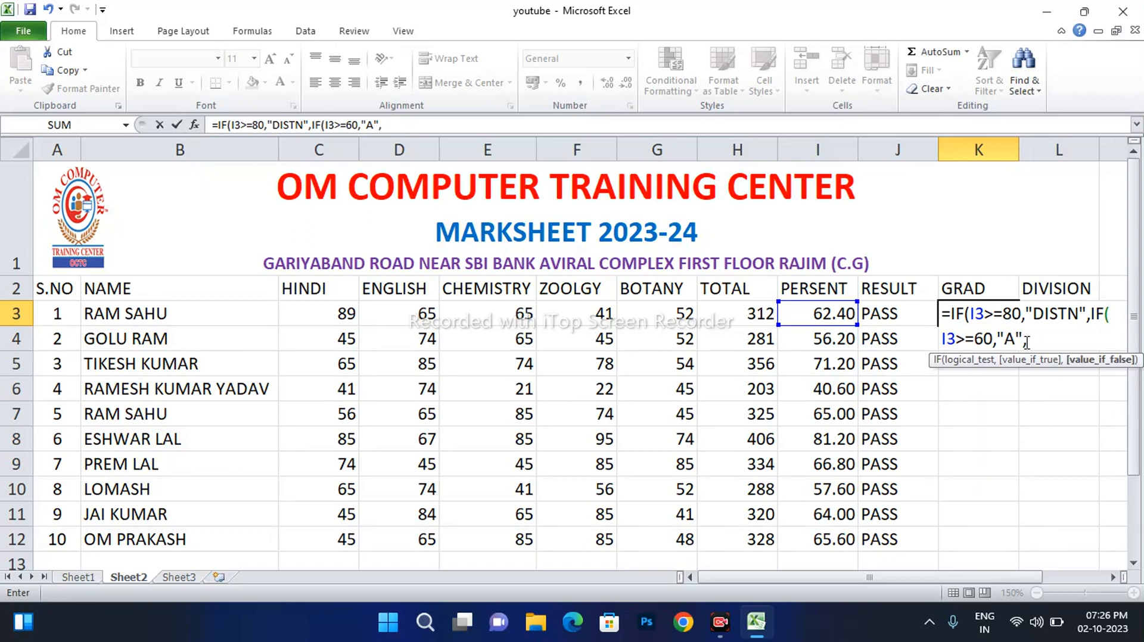
pyautogui.write('IF')
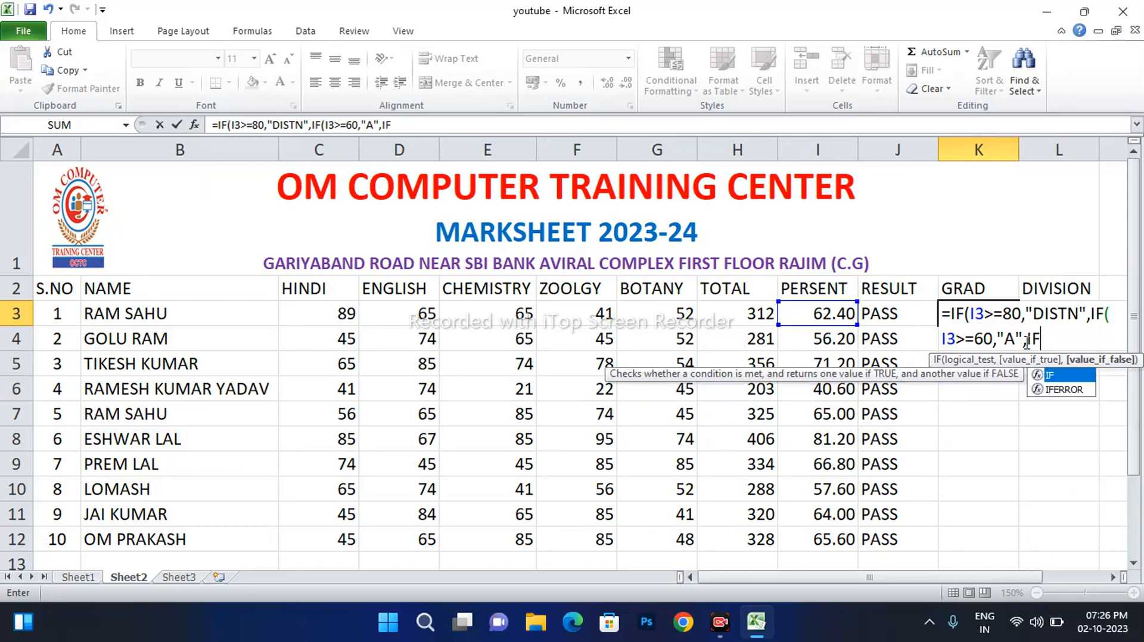
pyautogui.write('(I3')
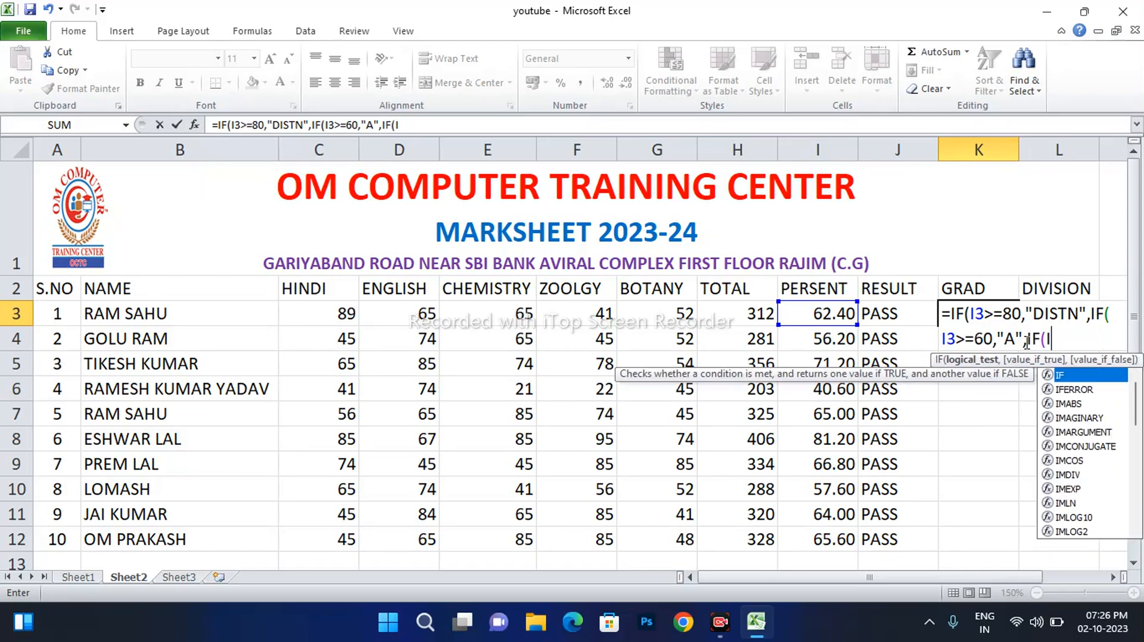
pyautogui.write('>=')
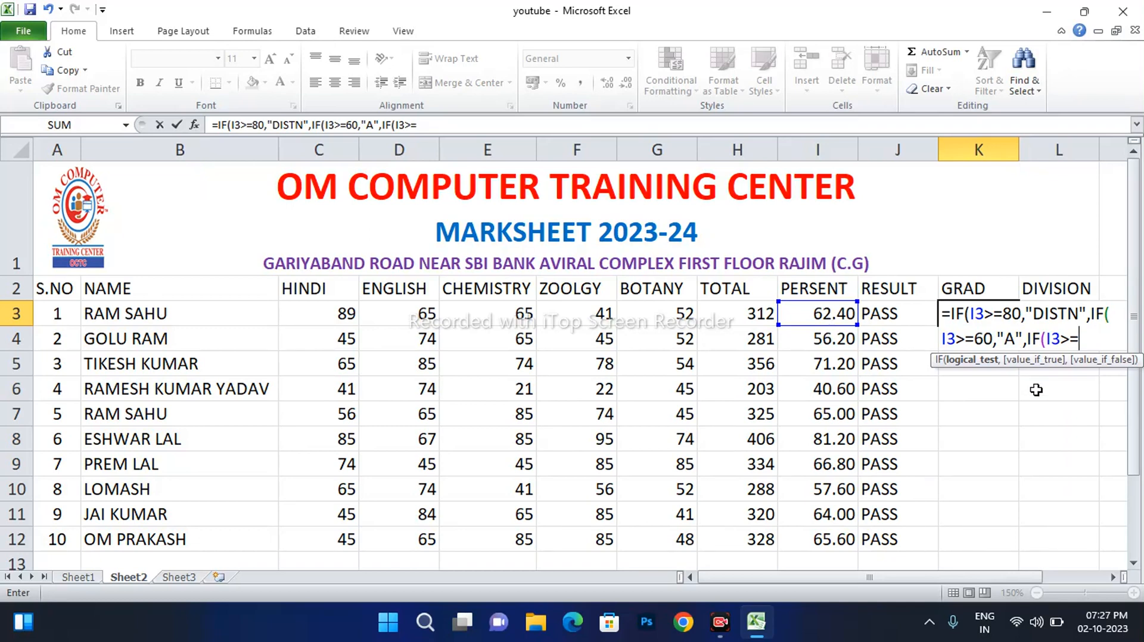
pyautogui.write('50,')
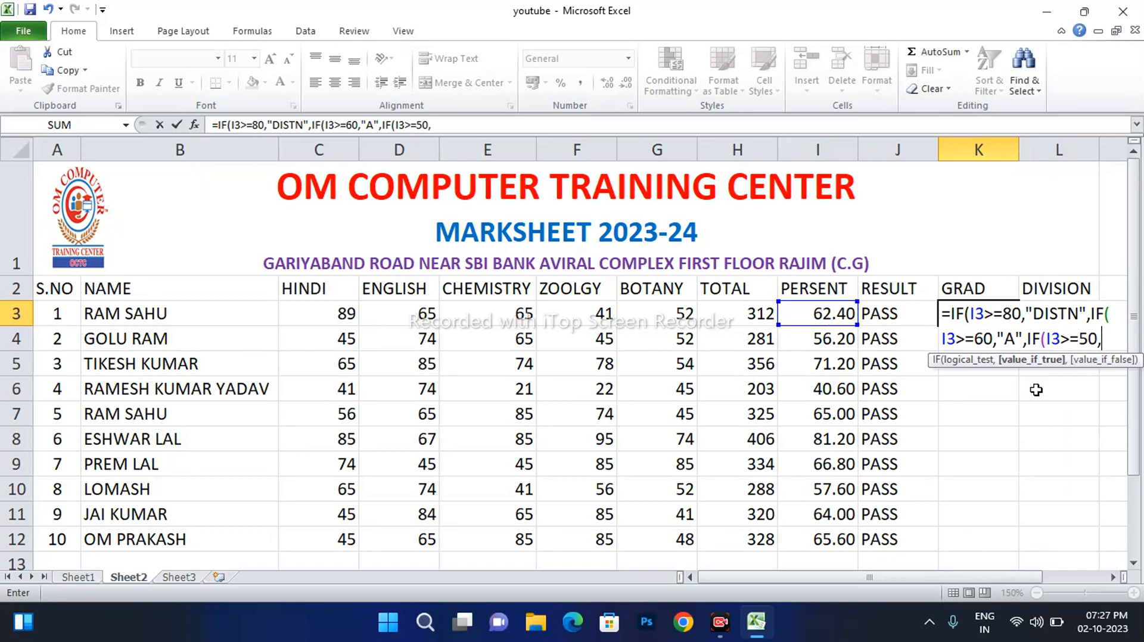
pyautogui.write('"B",')
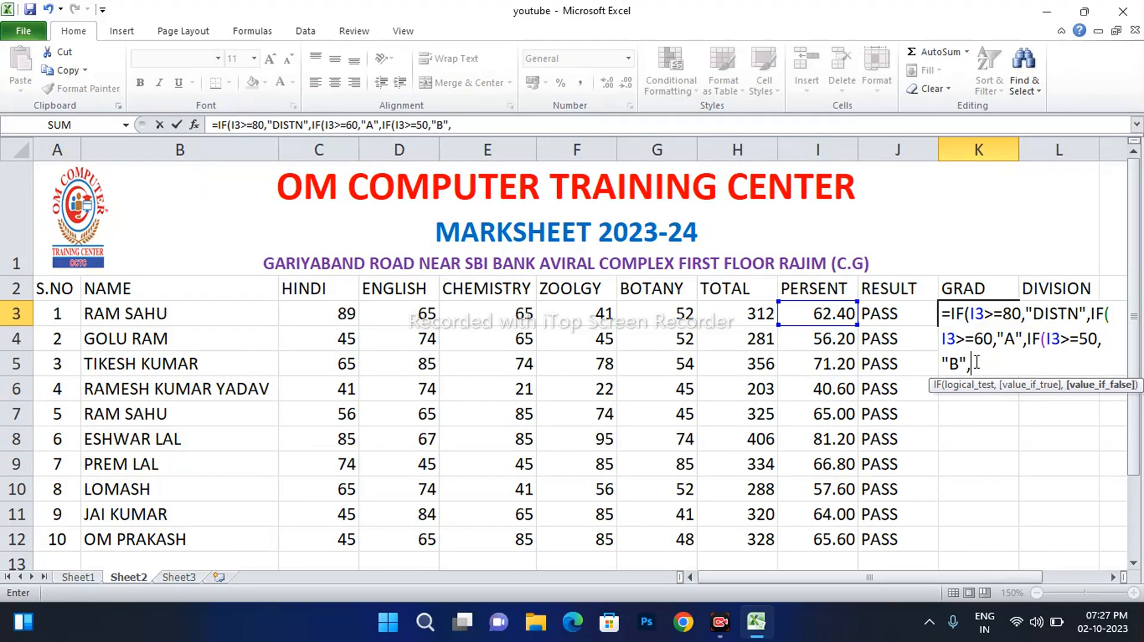
# Add C for 40 or more and PASS for 33 or more, then begin the 28 test
pyautogui.write('IF')
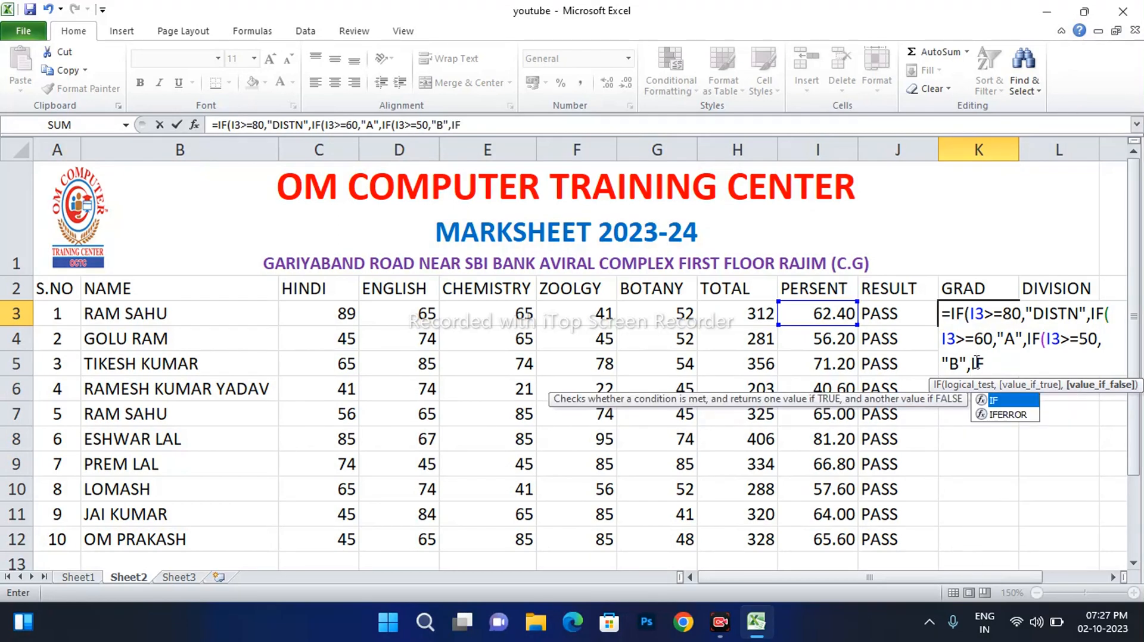
pyautogui.write('(I3>')
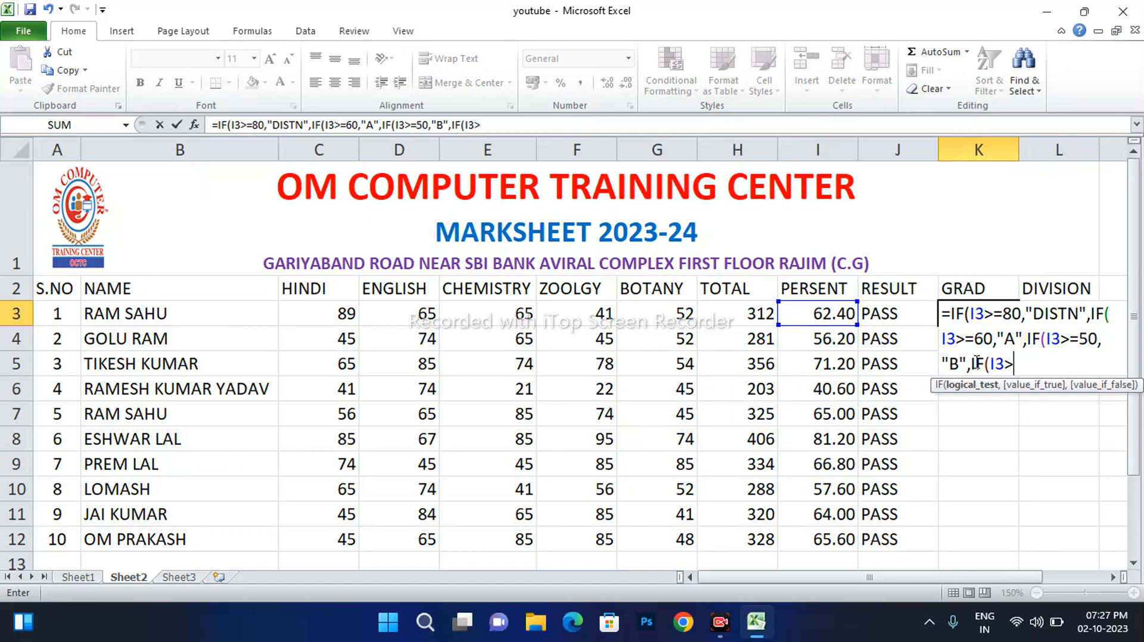
pyautogui.write('=40,"')
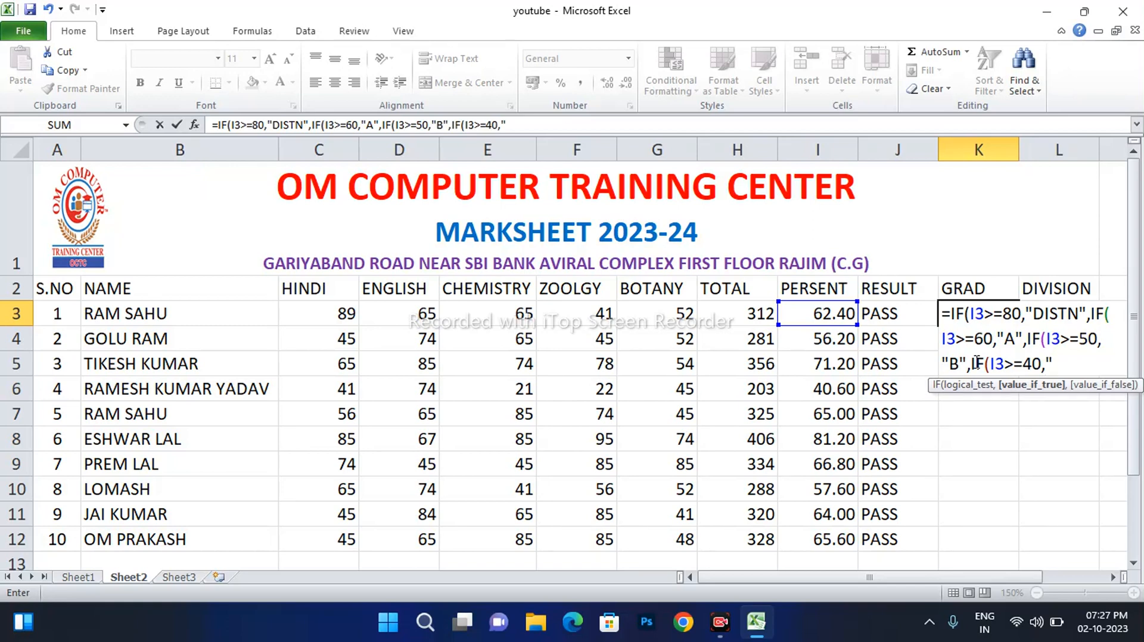
pyautogui.write('C",')
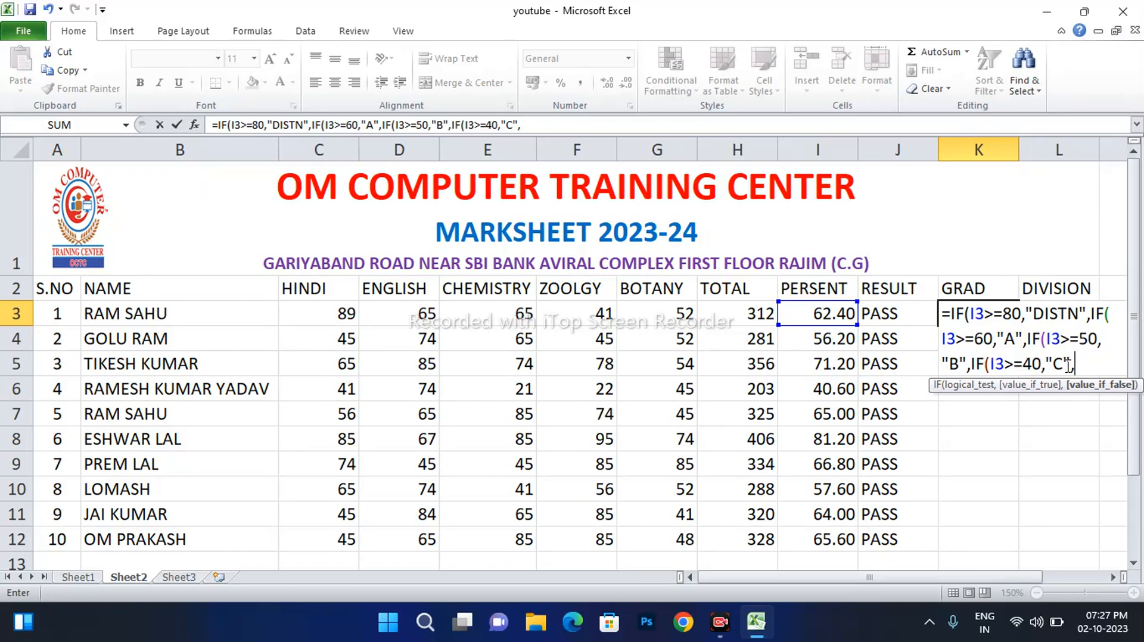
pyautogui.write('IF(')
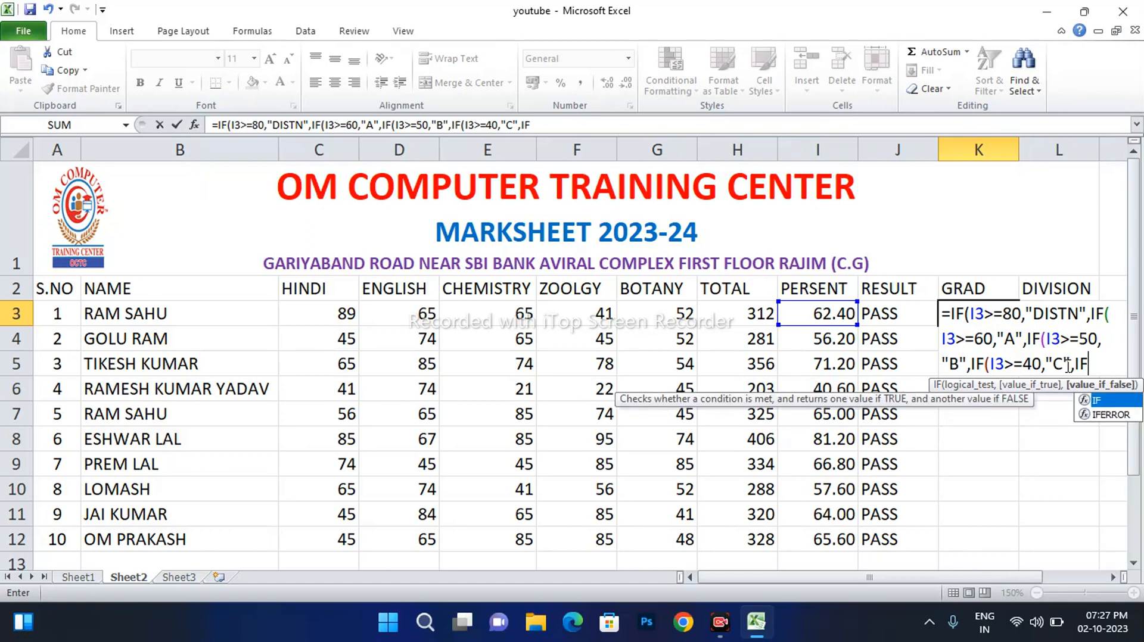
pyautogui.write('I3>=')
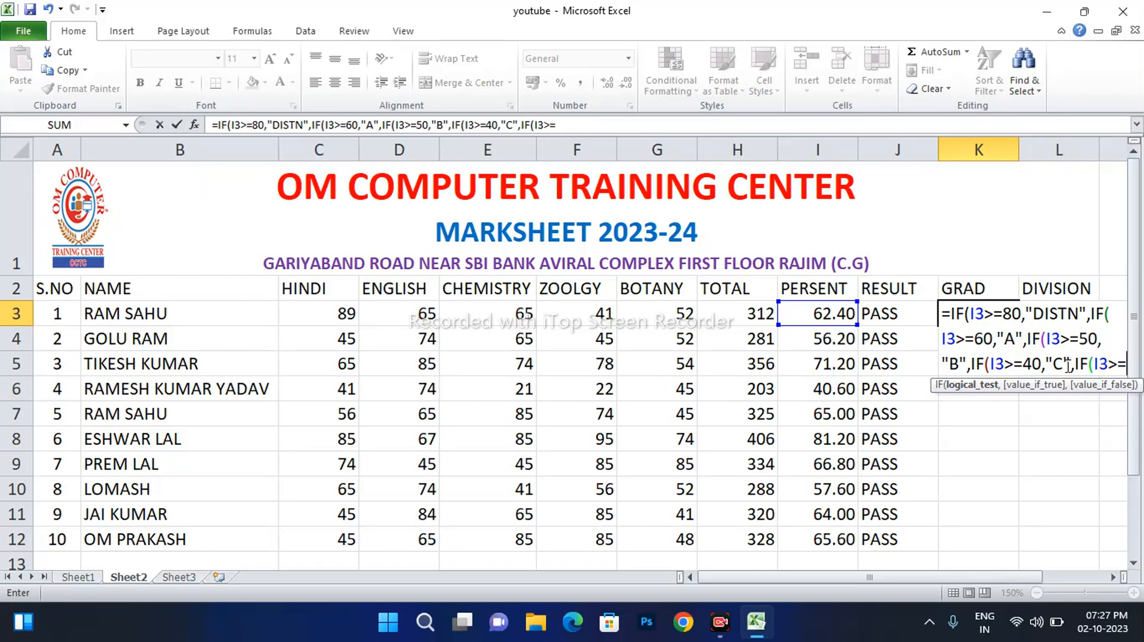
pyautogui.write('33,')
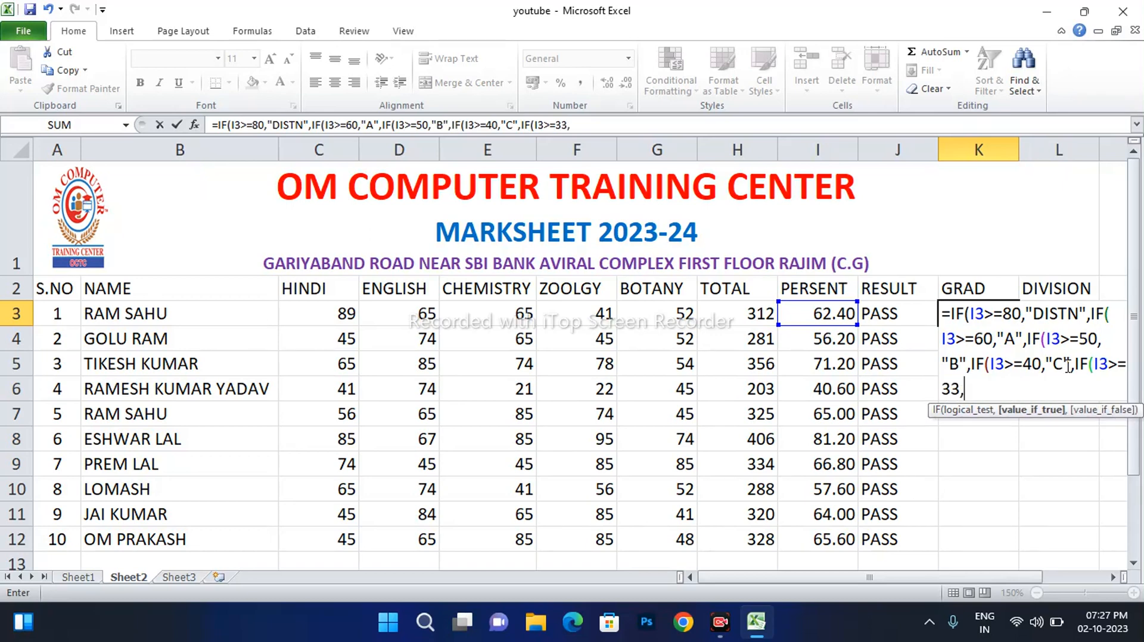
pyautogui.write('"PASS",')
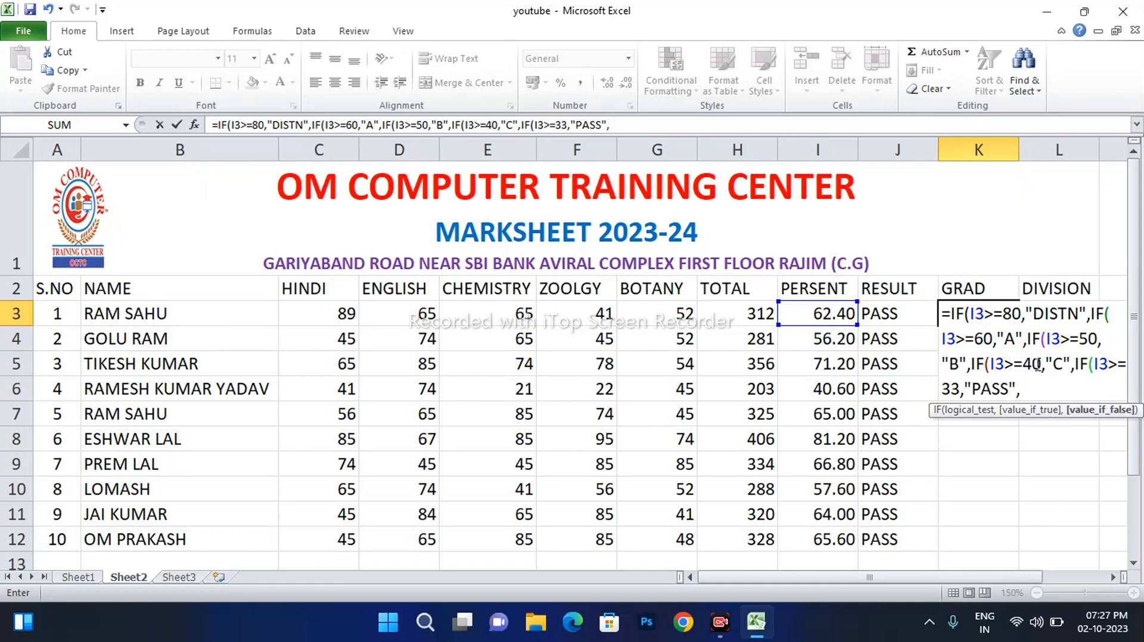
pyautogui.write('IF')
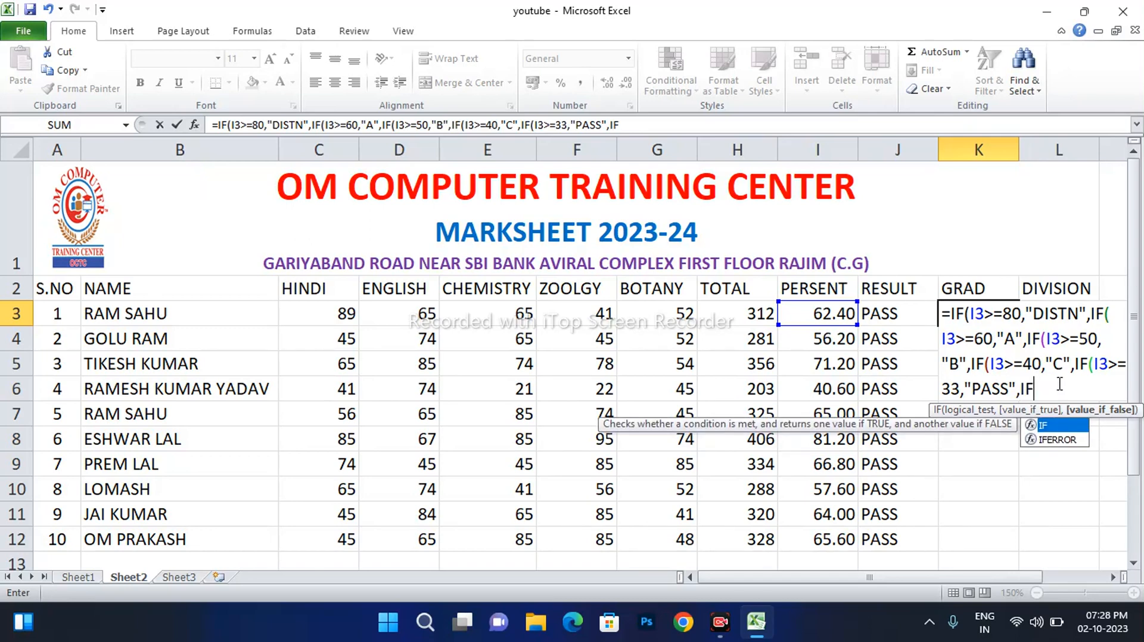
pyautogui.write('(I3')
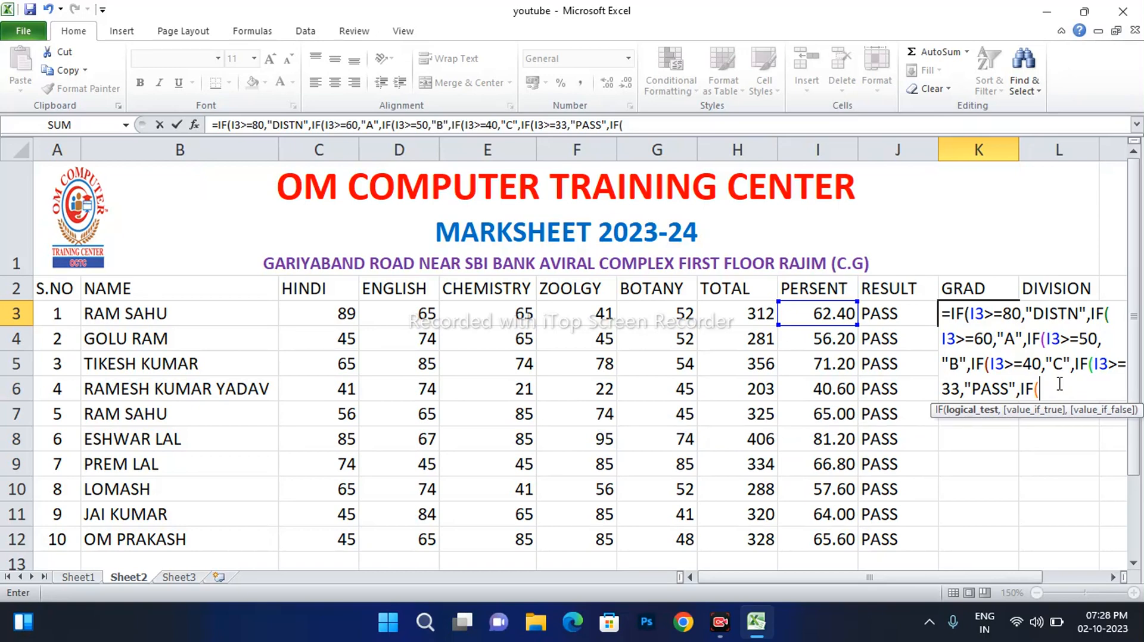
pyautogui.write('>=28,"')
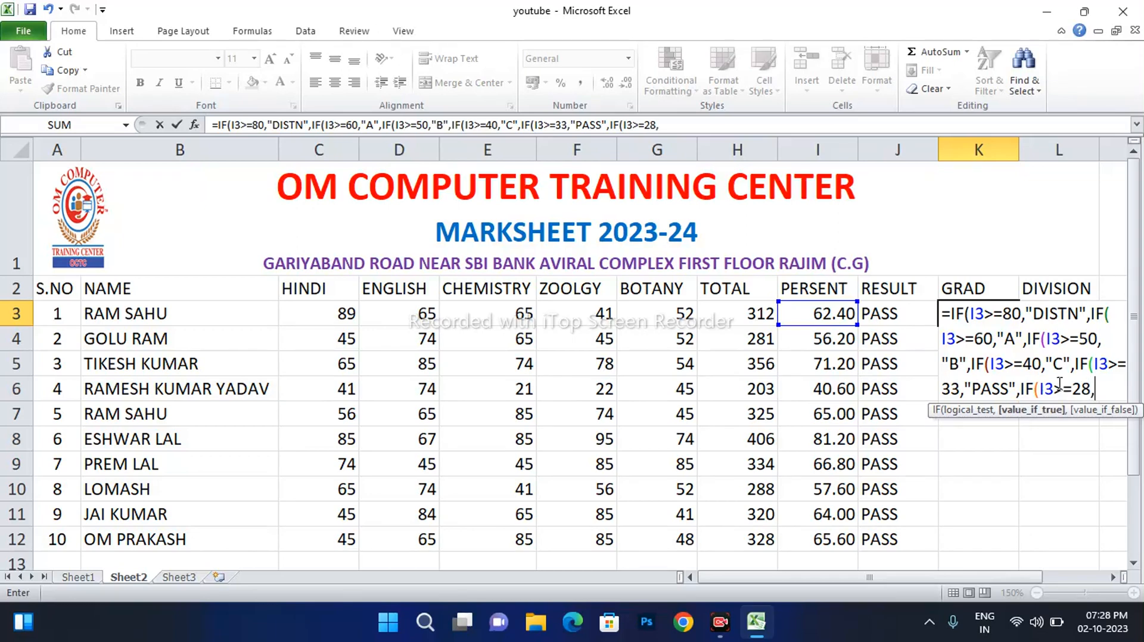
# Complete K3's tiers with GRACE at 28, SUP at 25, and FAIL otherwise
pyautogui.write('GRU')
pyautogui.press('BackSpace')
pyautogui.write('ACE')
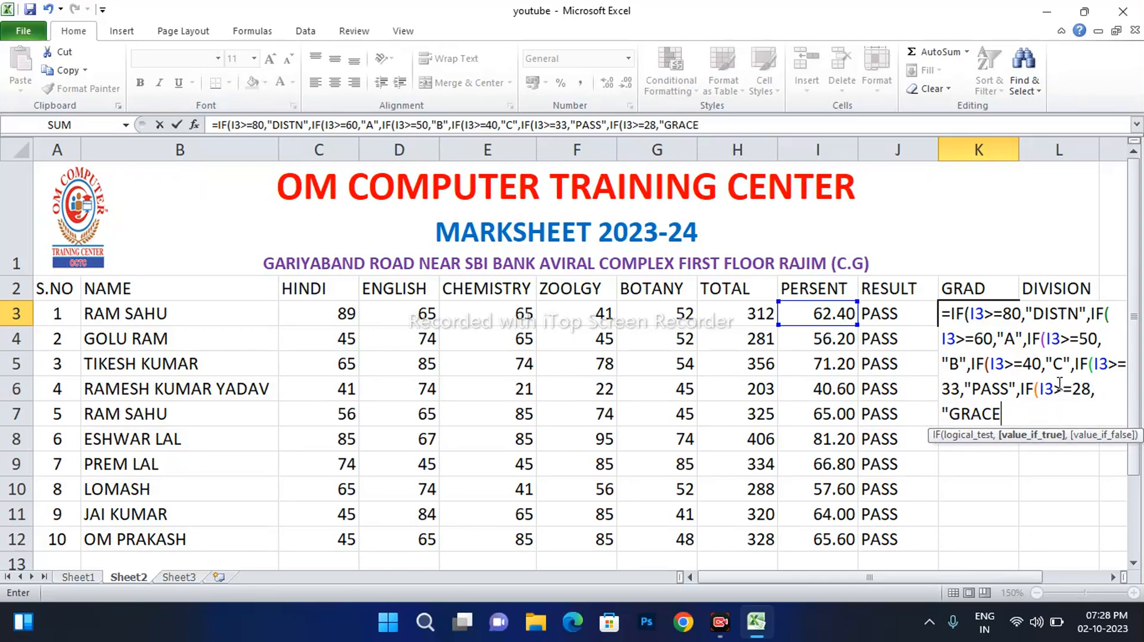
pyautogui.write('",')
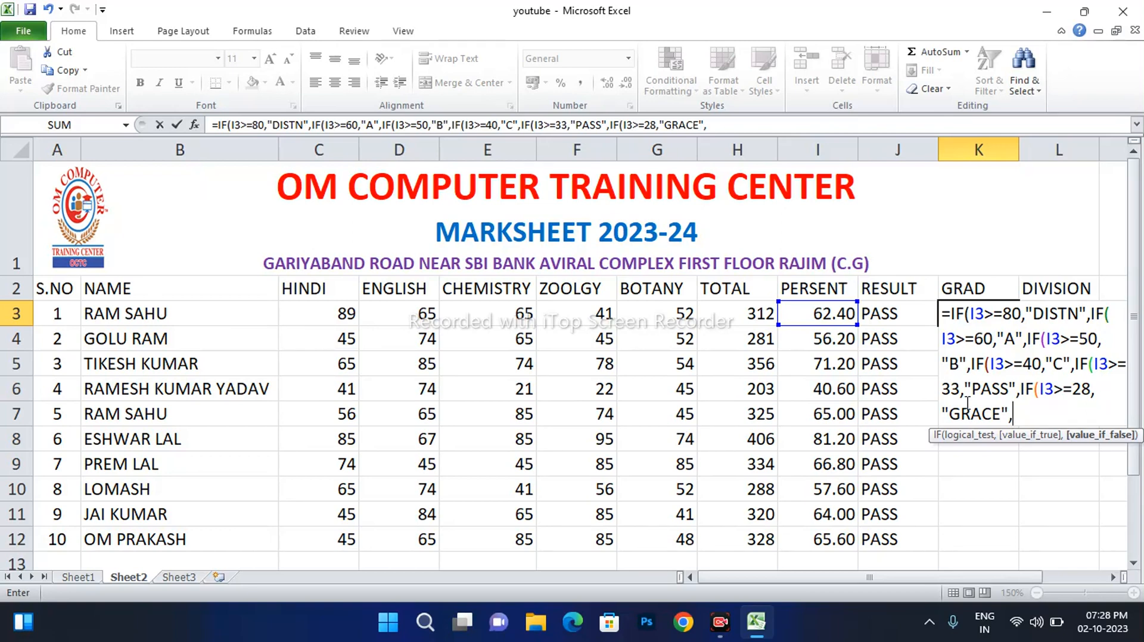
pyautogui.write('IF(')
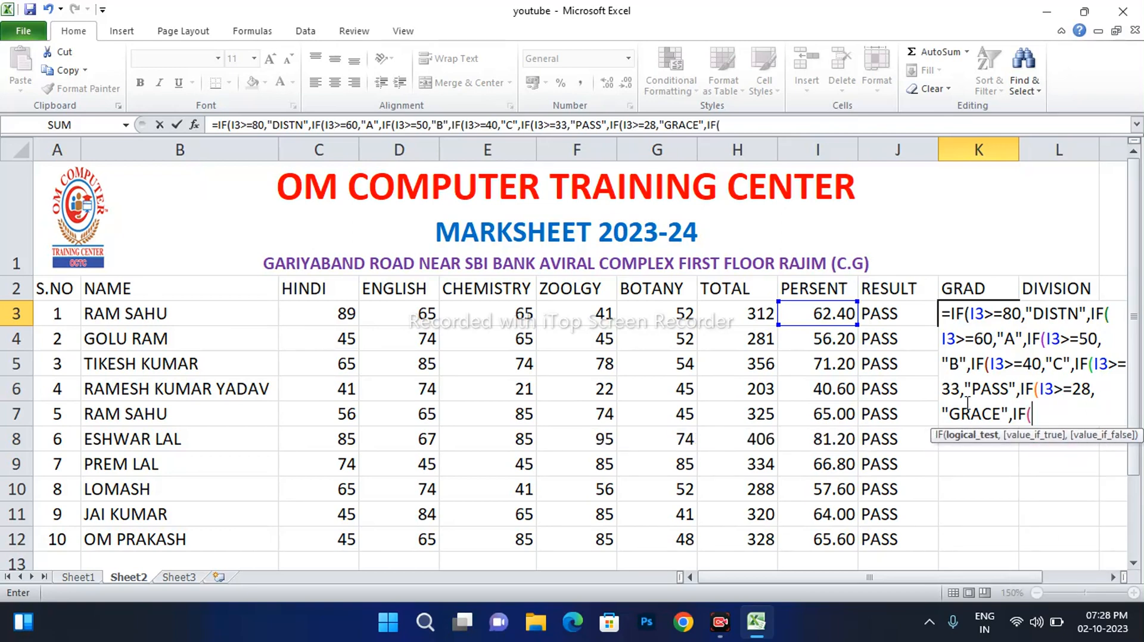
pyautogui.write('I3>=25,')
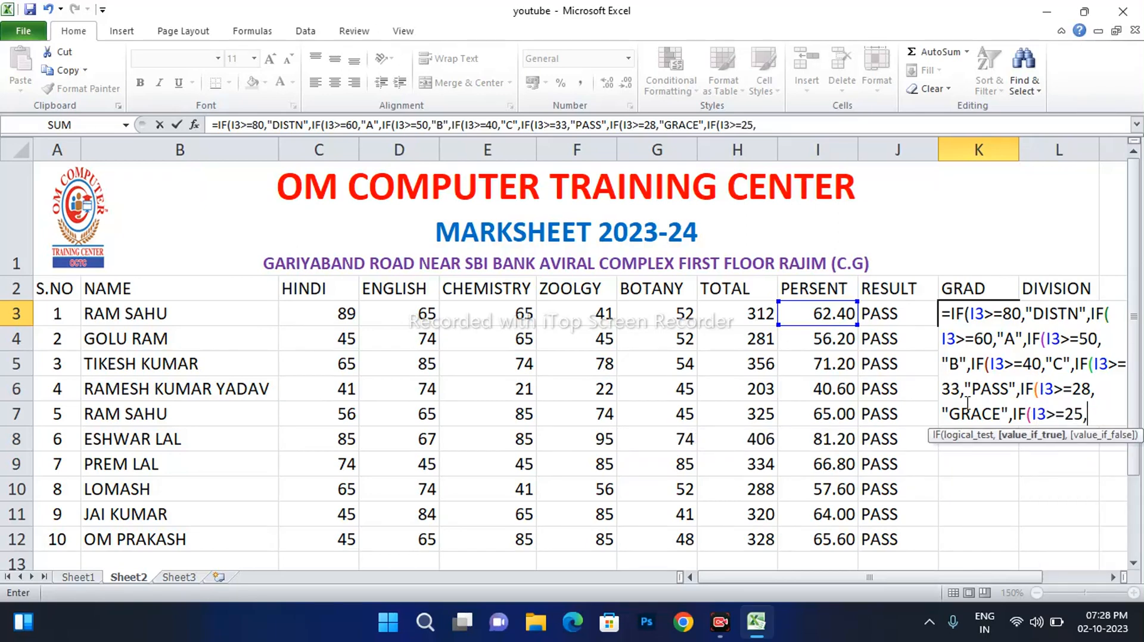
pyautogui.write('"')
pyautogui.write('S')
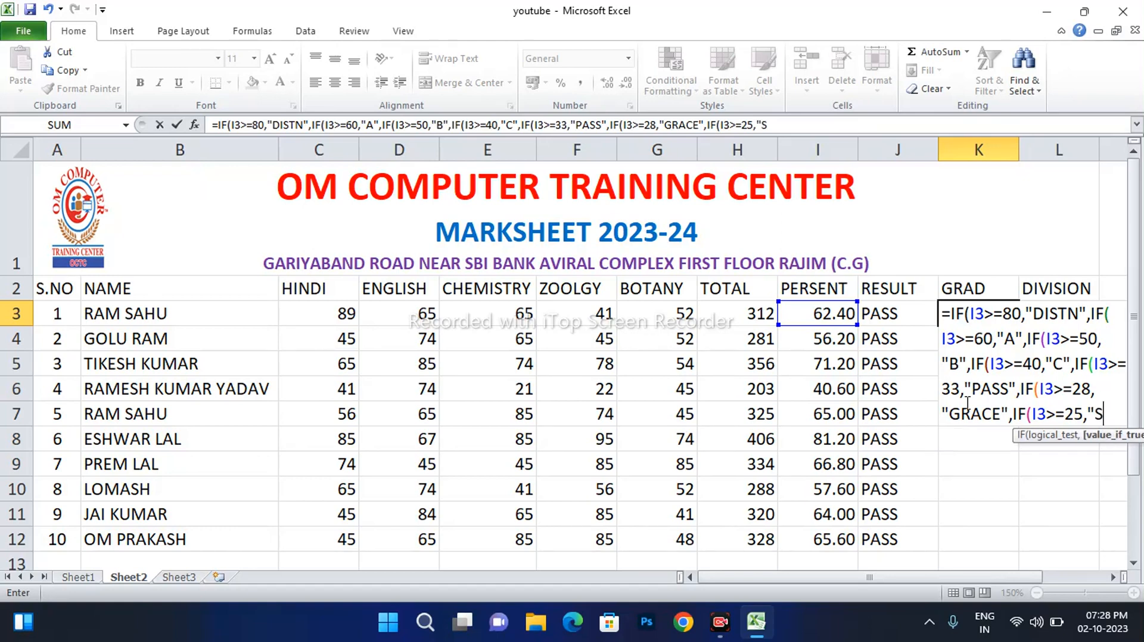
pyautogui.write('UP",')
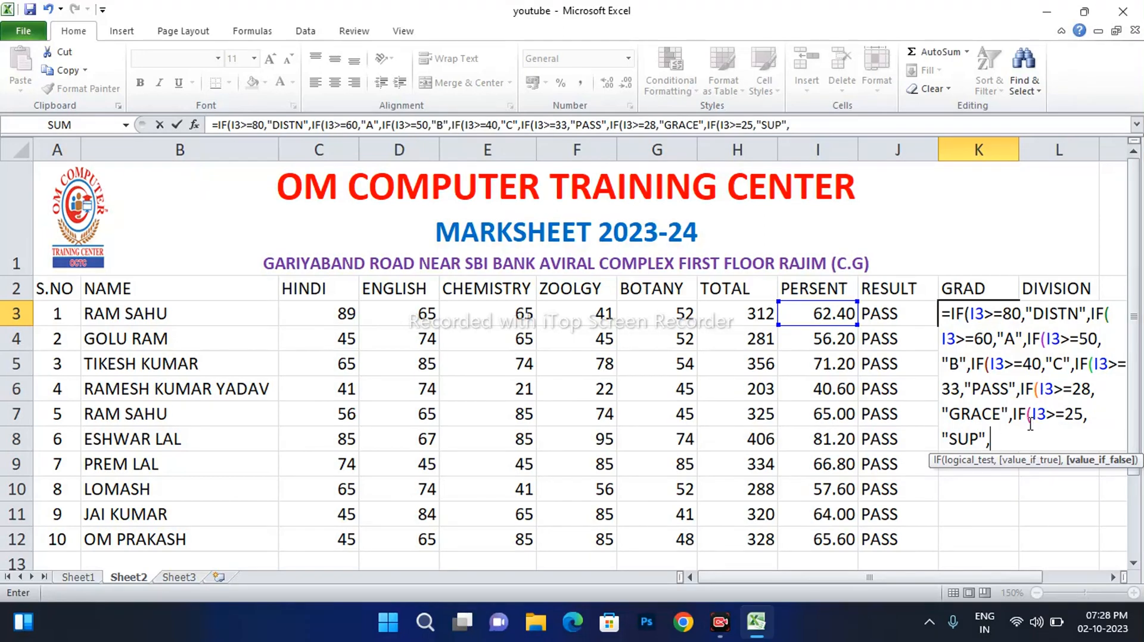
pyautogui.write('"FAIL"')
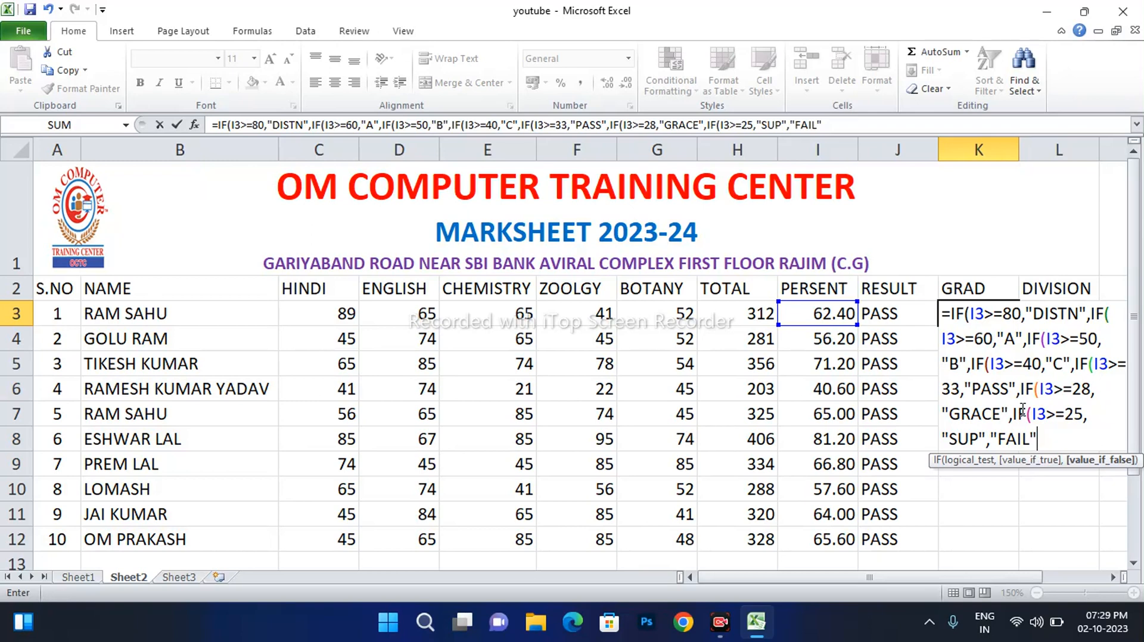
# Close the K3 nested IF with its parentheses and commit it, giving grade A
pyautogui.write(')))))))')
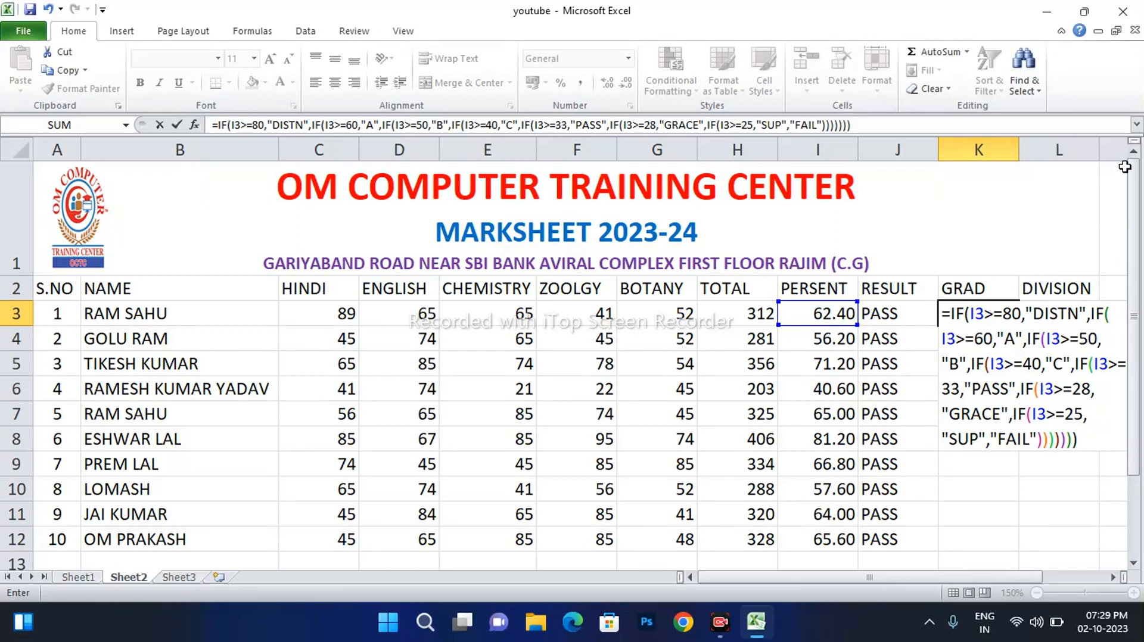
pyautogui.press('Return')
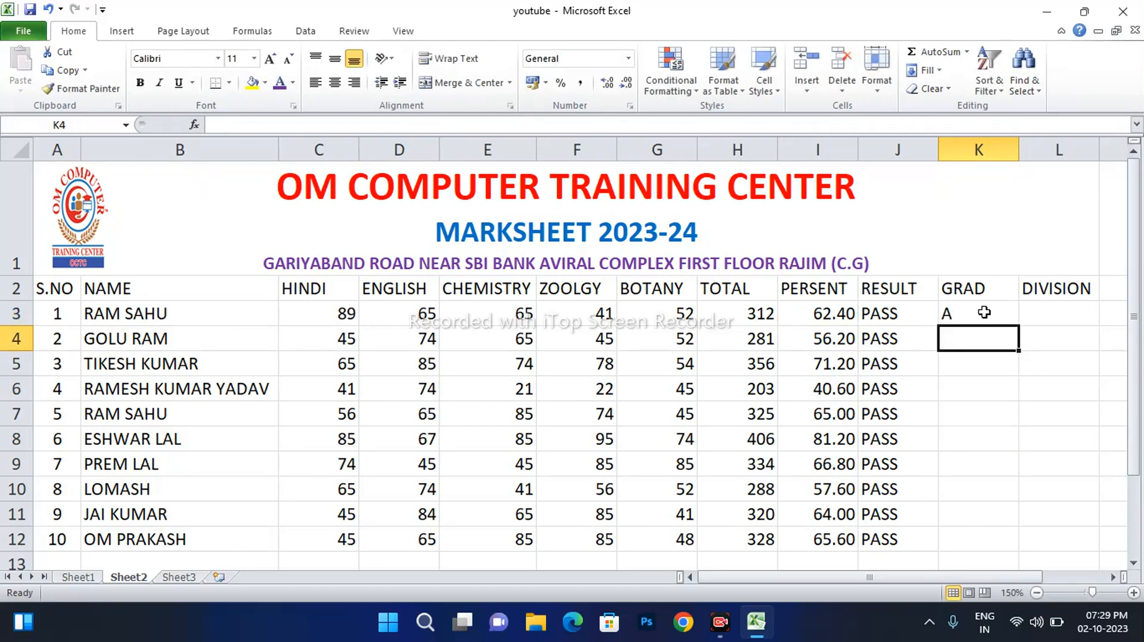
# Copy K3's grade formula down through K12 so all ten students get grades
pyautogui.click(983, 312)
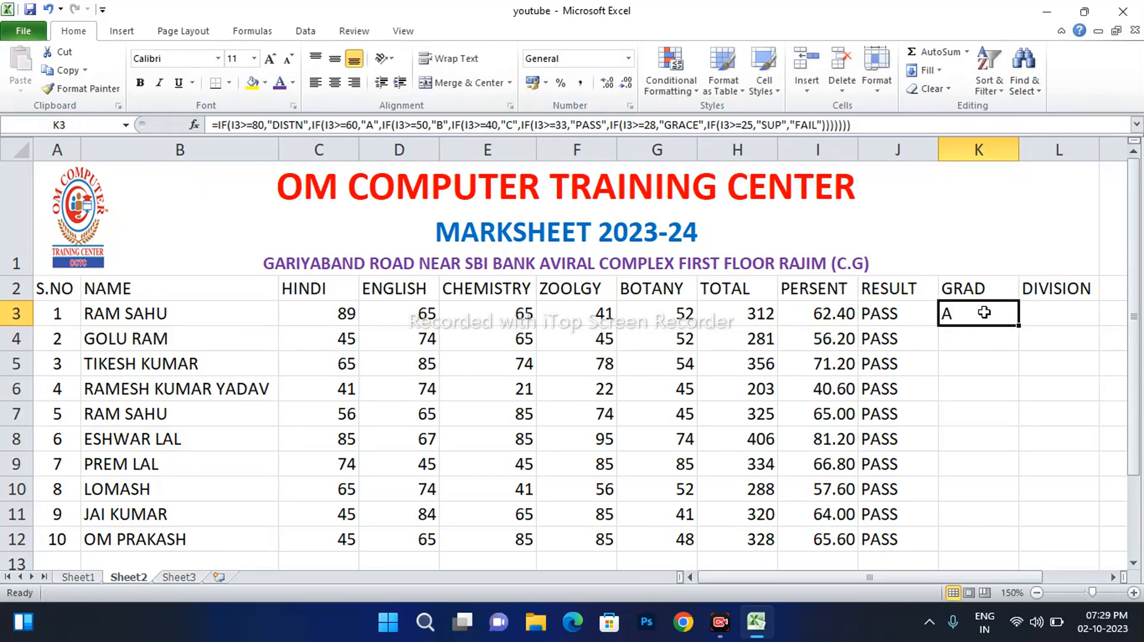
pyautogui.doubleClick(1019, 325)
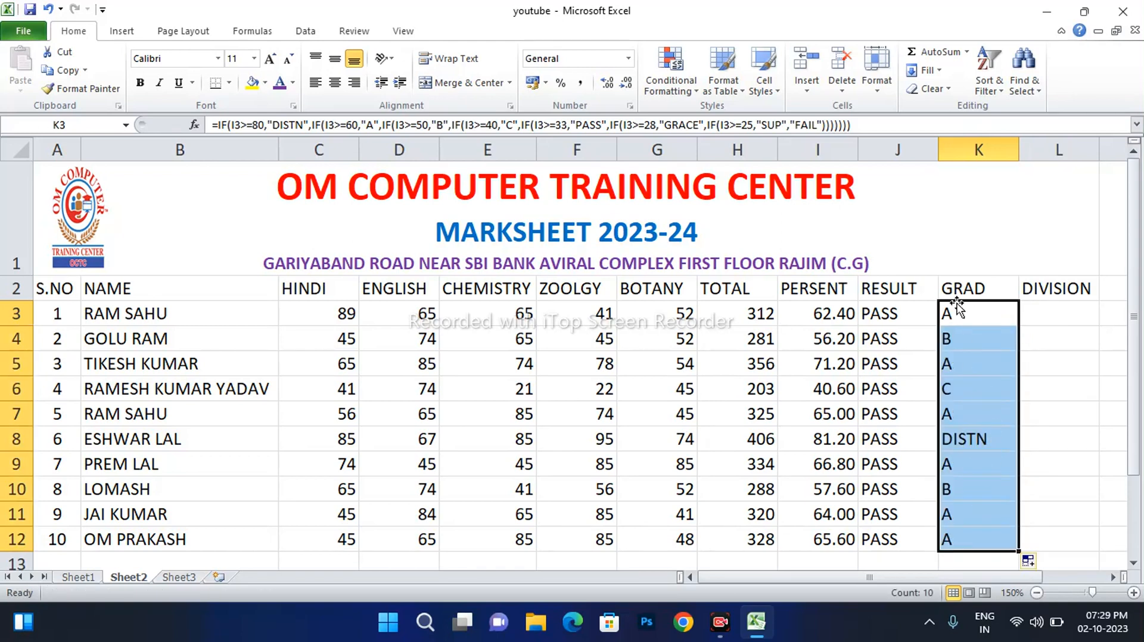
pyautogui.doubleClick(967, 314)
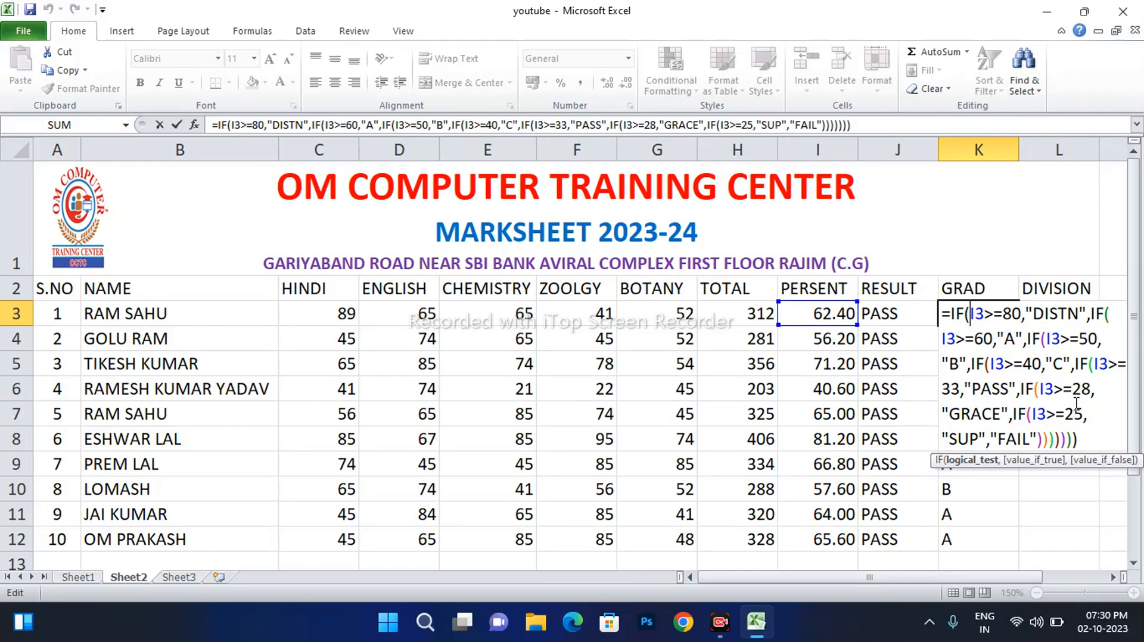
# Copy K3's nested IF formula text and paste it into DIVISION cell L3
pyautogui.press('Return')
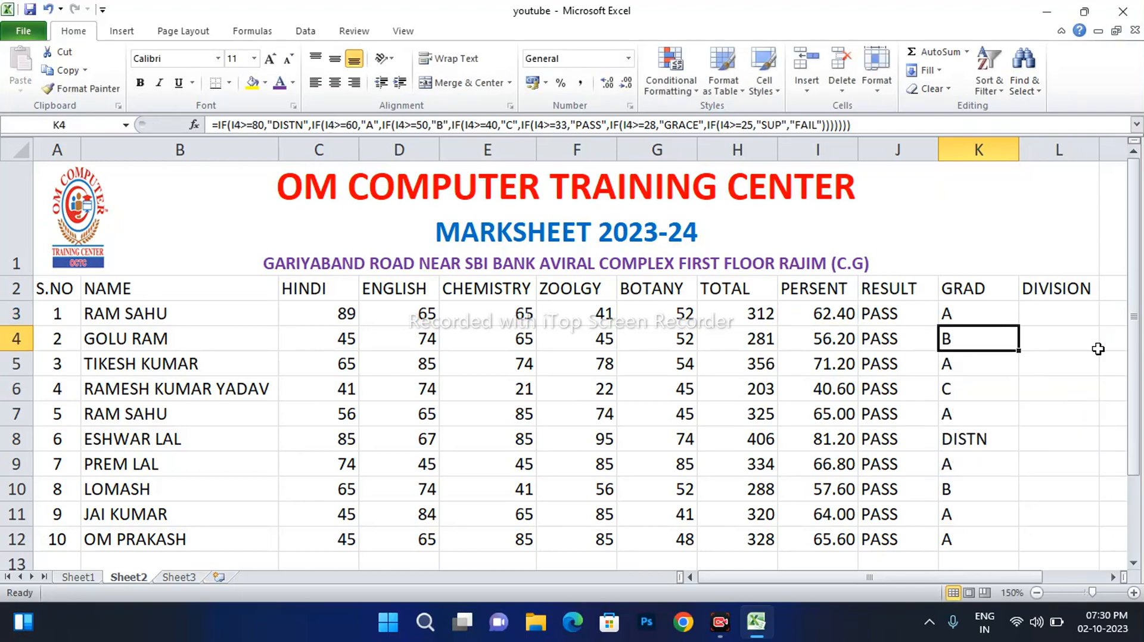
pyautogui.click(1084, 312)
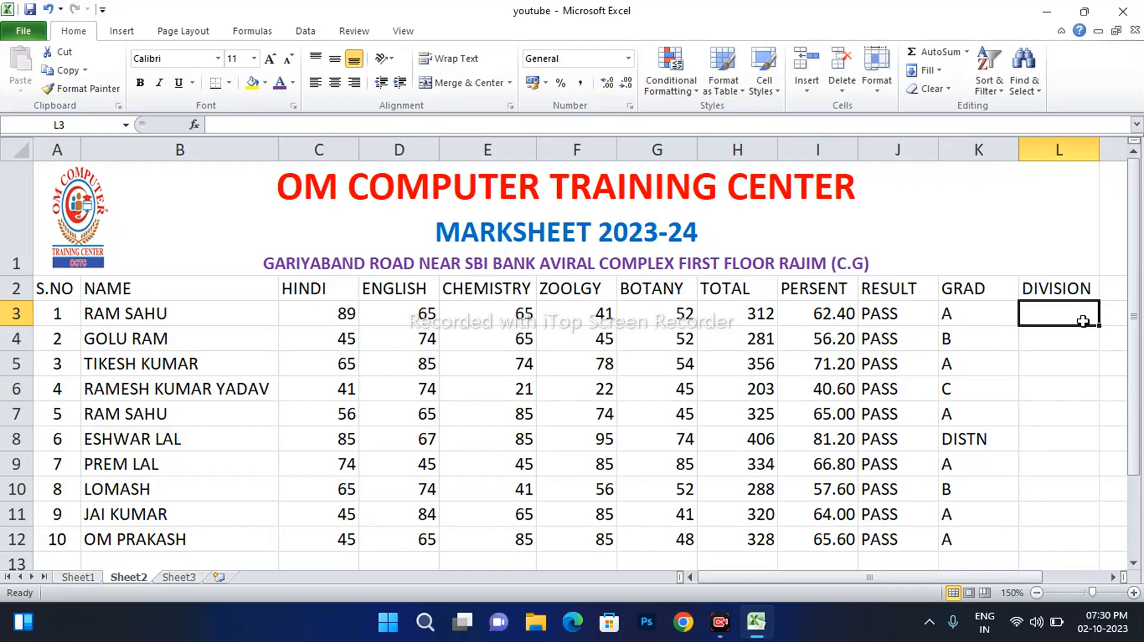
pyautogui.click(988, 314)
pyautogui.doubleClick(988, 315)
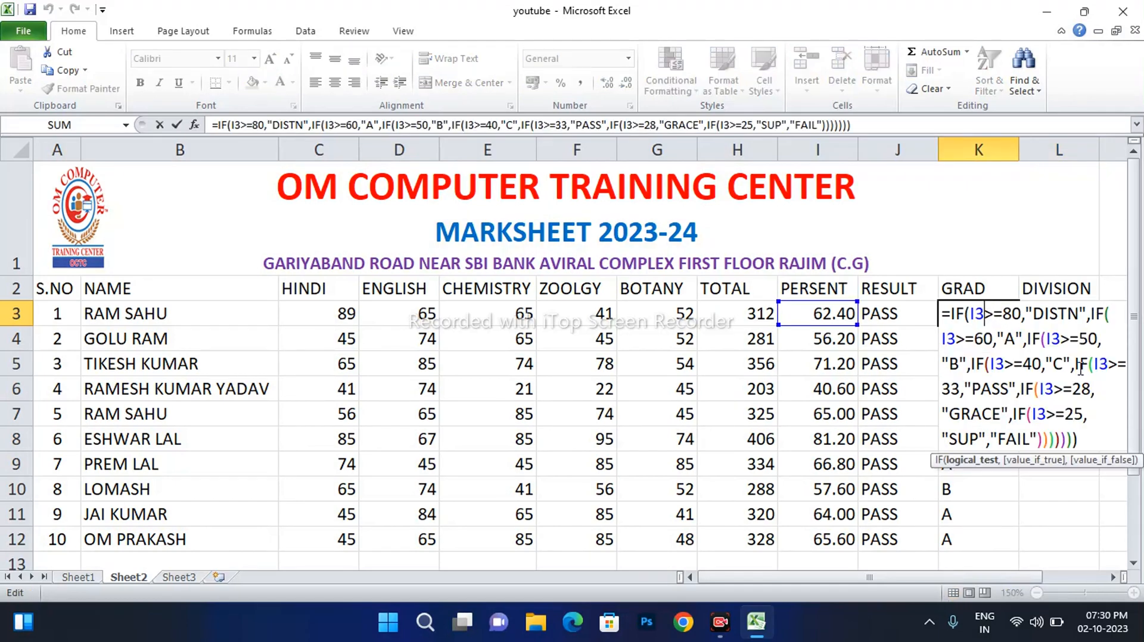
pyautogui.click(1095, 436)
pyautogui.moveTo(1095, 436); pyautogui.dragTo(940, 314)
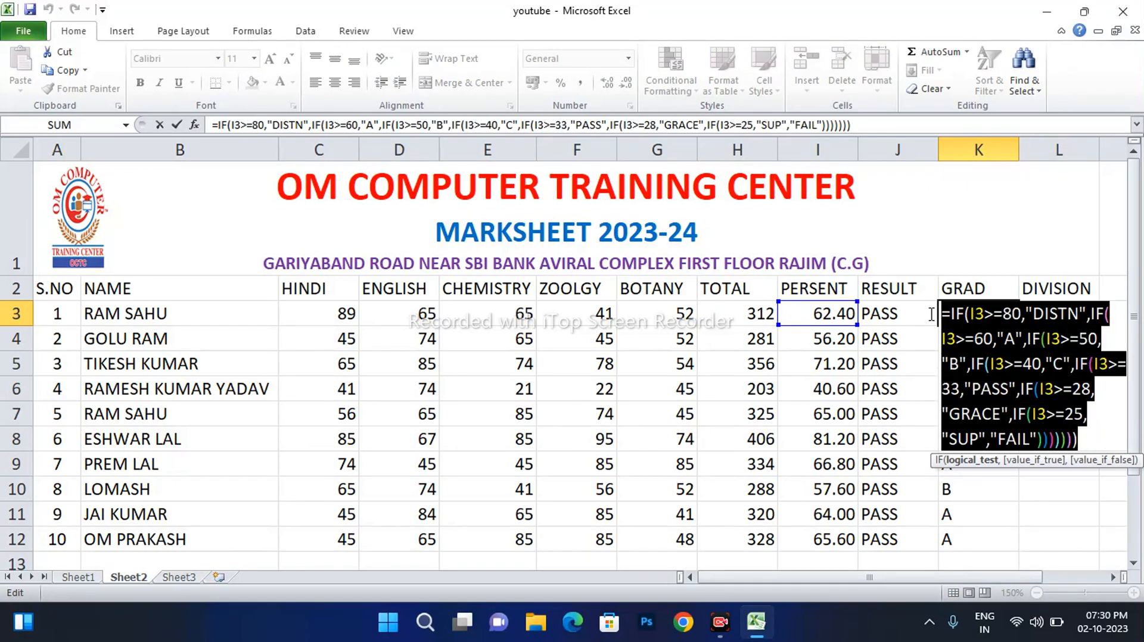
pyautogui.click(60, 72)
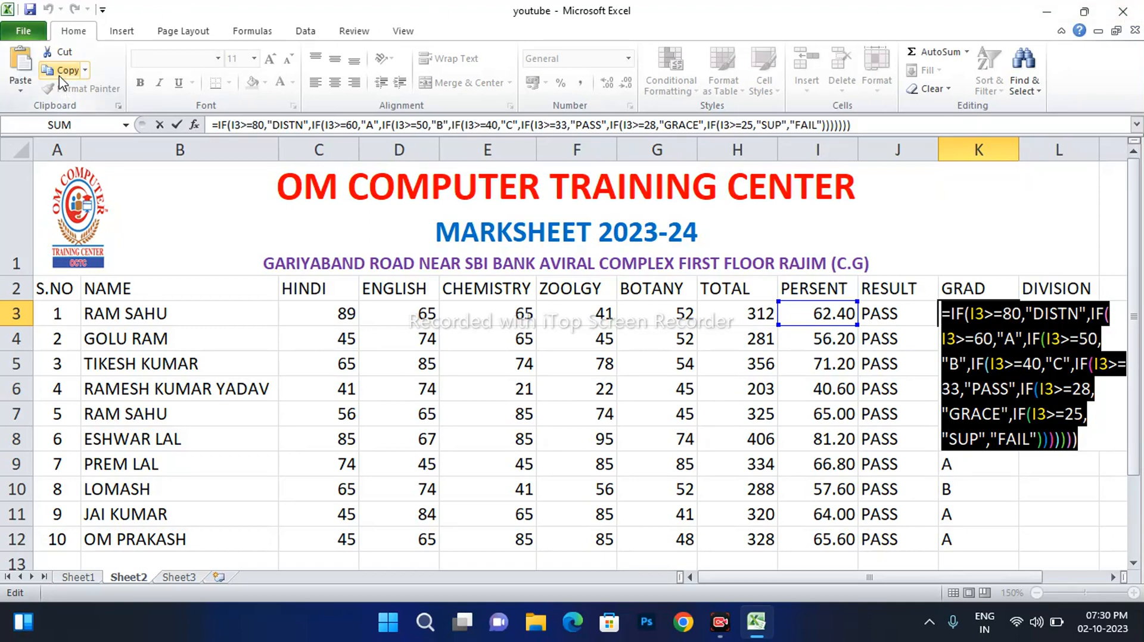
pyautogui.press('Return')
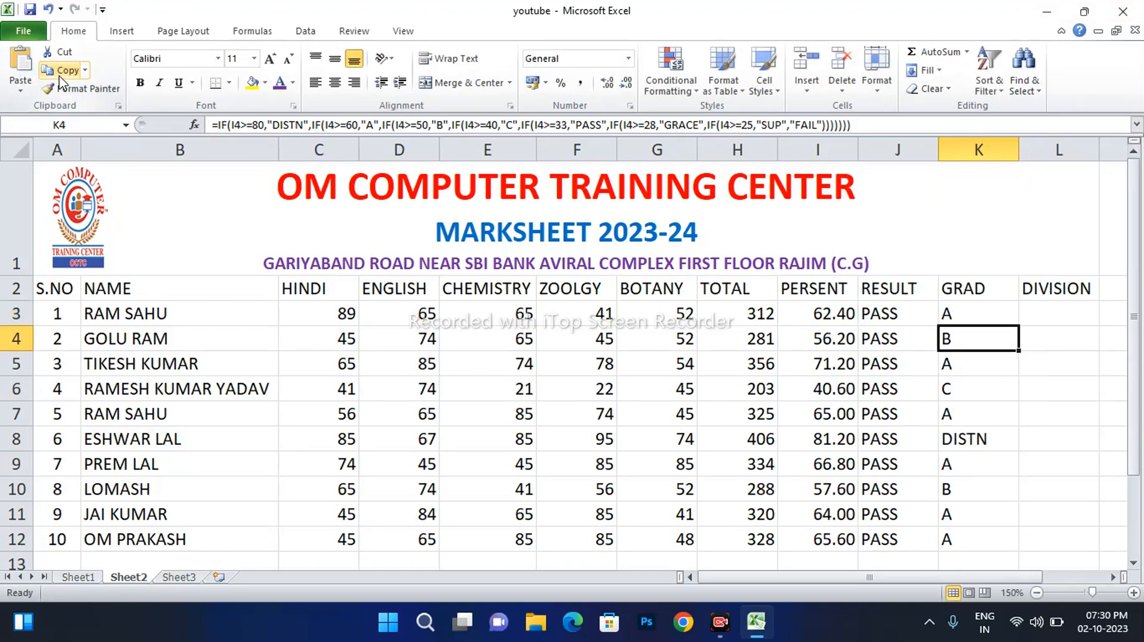
pyautogui.click(1056, 316)
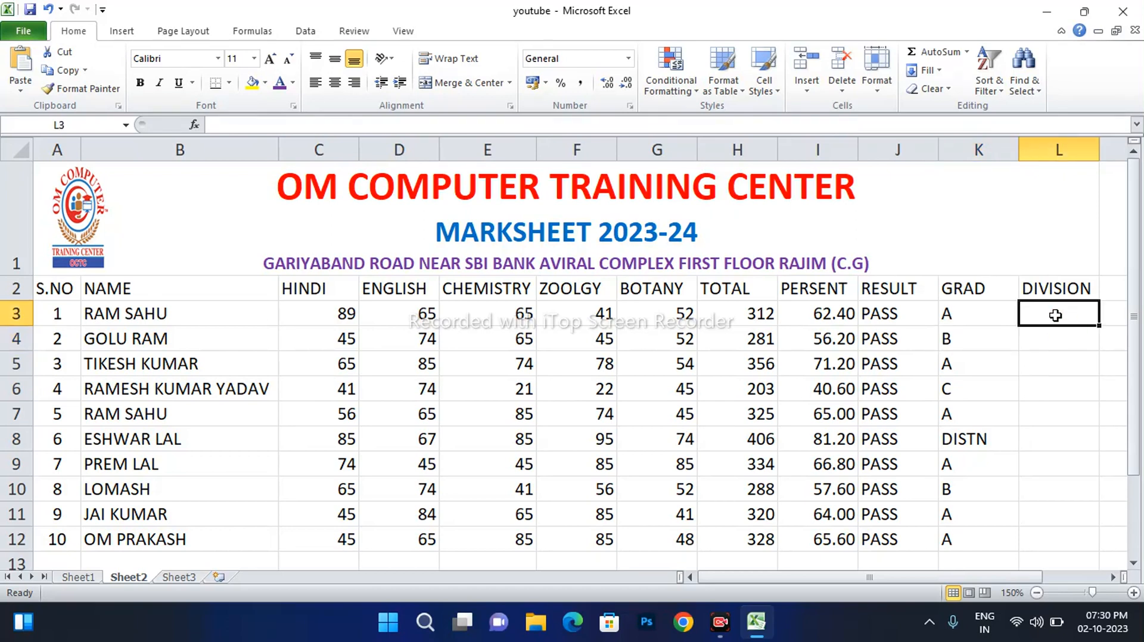
pyautogui.click(27, 60)
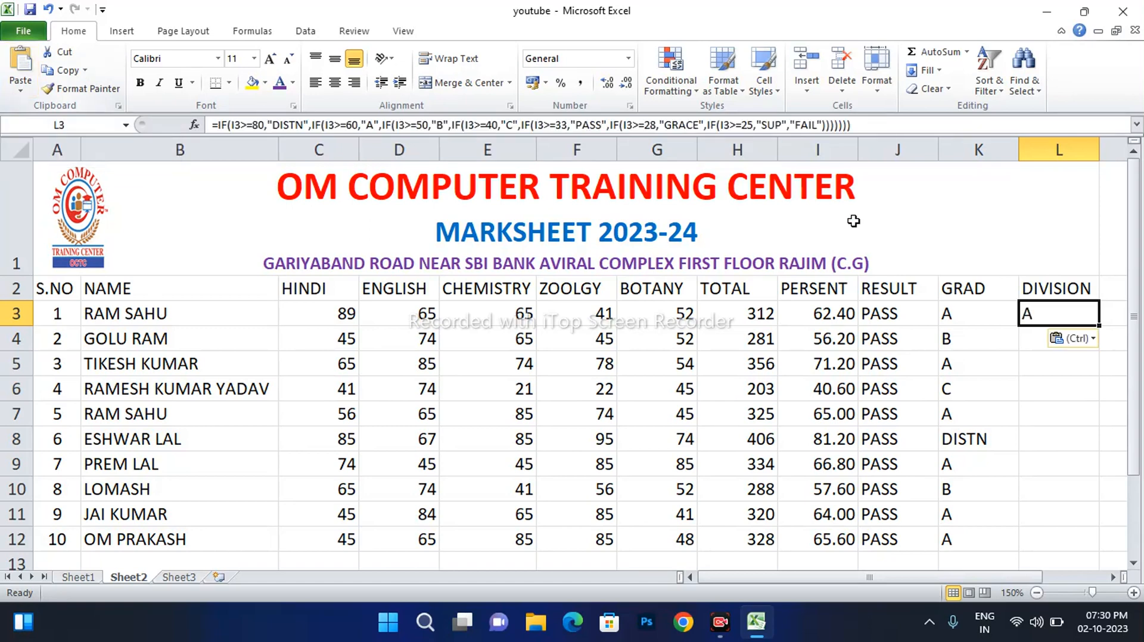
pyautogui.doubleClick(1050, 317)
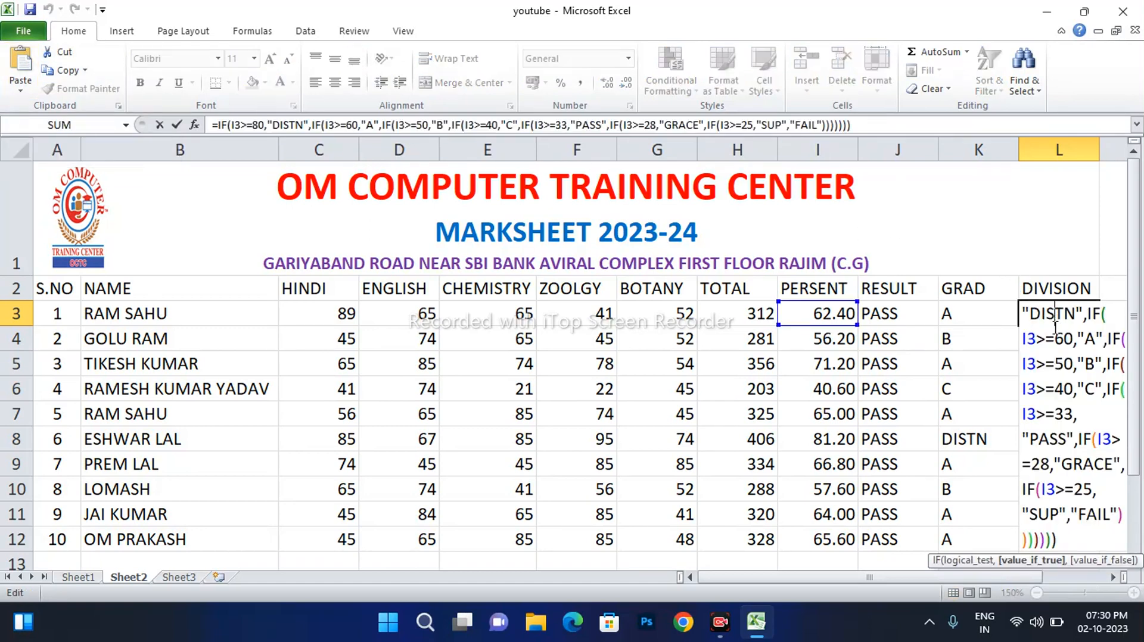
# In L3's formula, replace the A and B results with FIRST DIVI and SECOND DIVI
pyautogui.click(1096, 338)
pyautogui.press('BackSpace')
pyautogui.write('FIRST ')
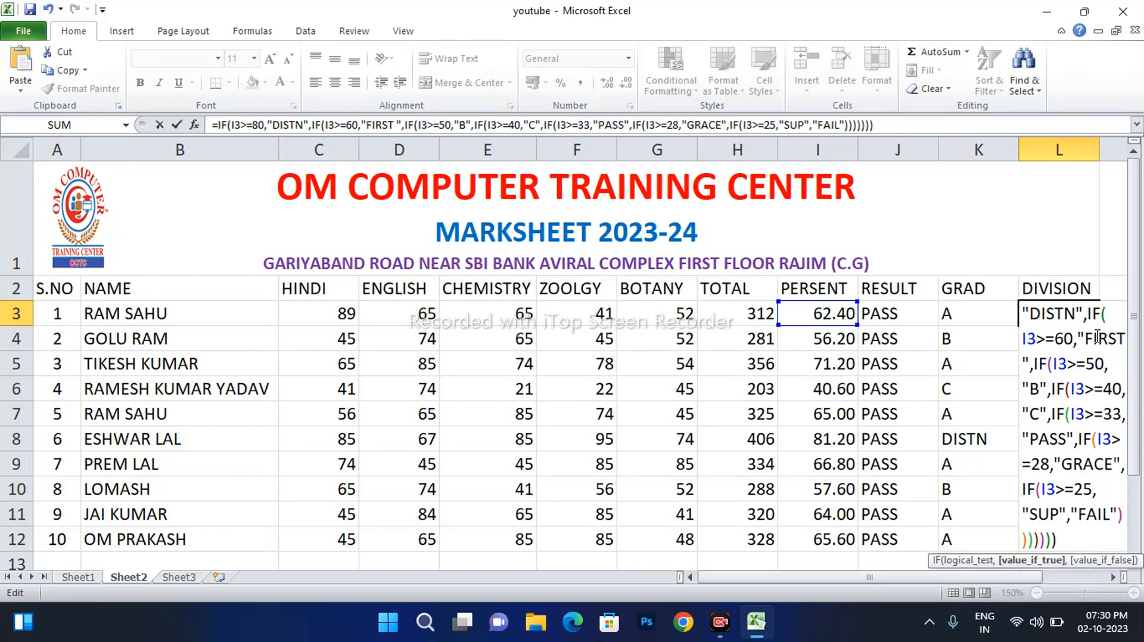
pyautogui.write('DIVI')
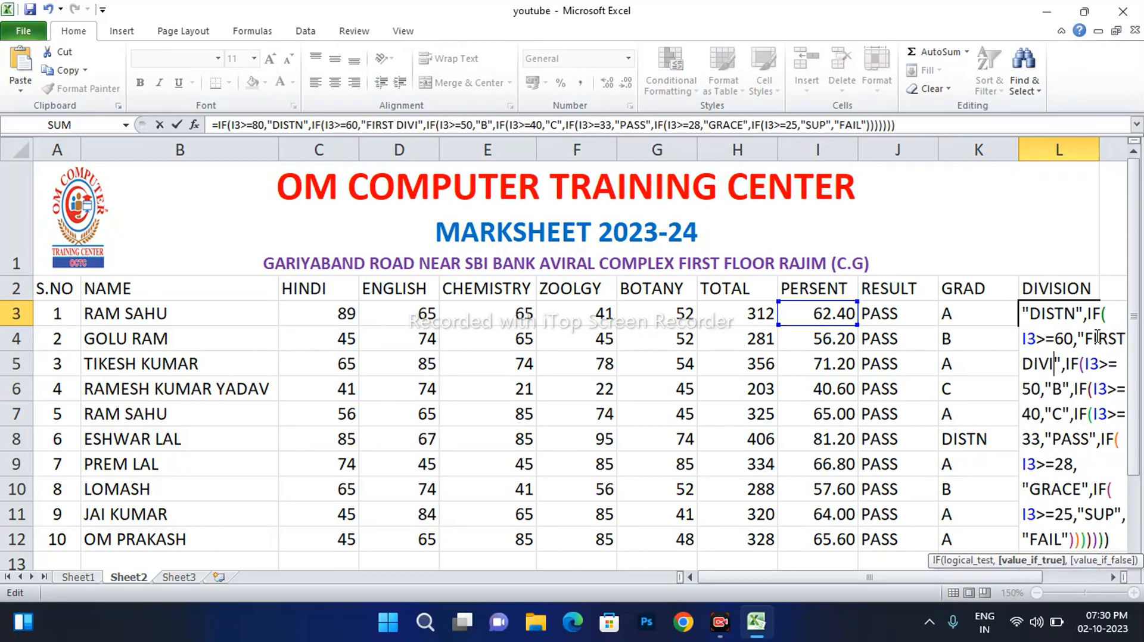
pyautogui.click(1064, 388)
pyautogui.press('BackSpace')
pyautogui.write('SECON')
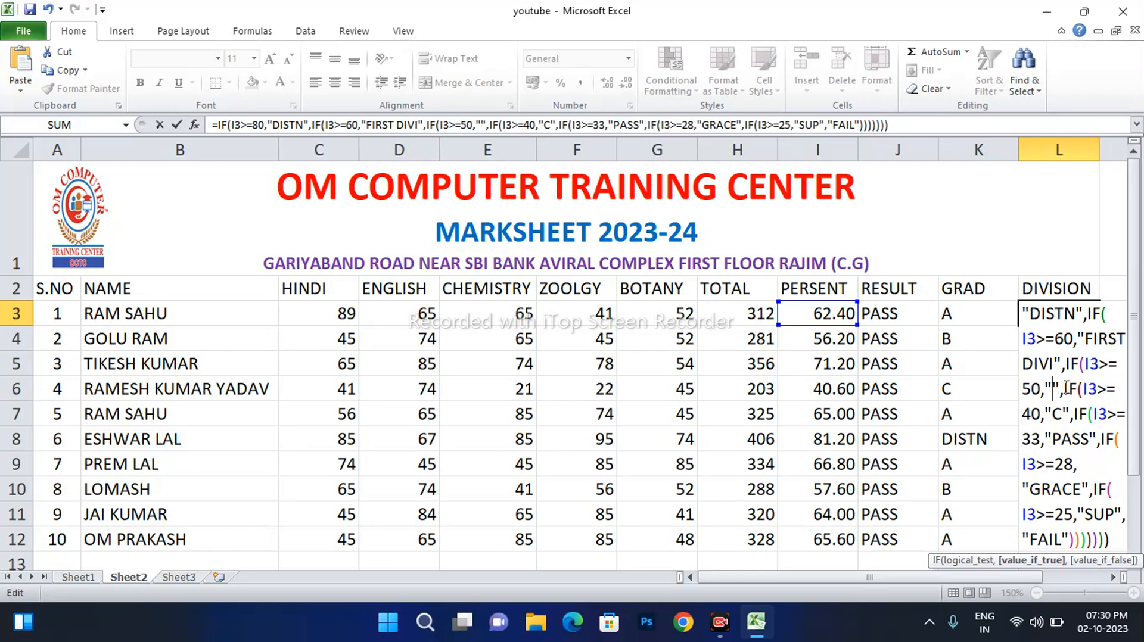
pyautogui.write('D DIVI')
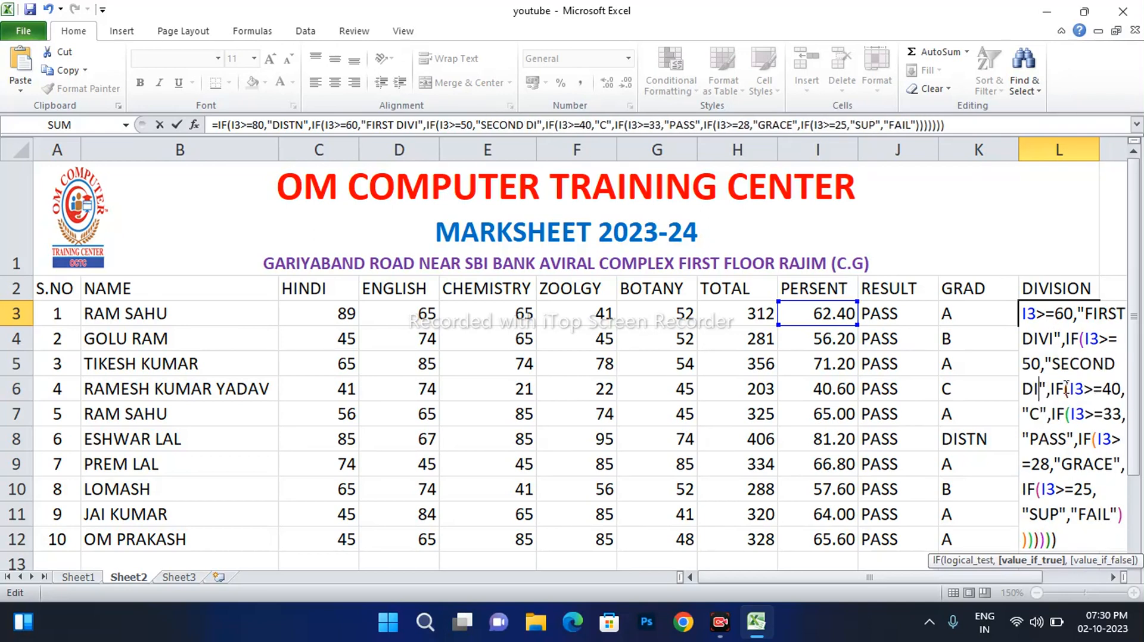
# Replace the C result with THIRD DIVI and commit the L3 division formula
pyautogui.click(1061, 409)
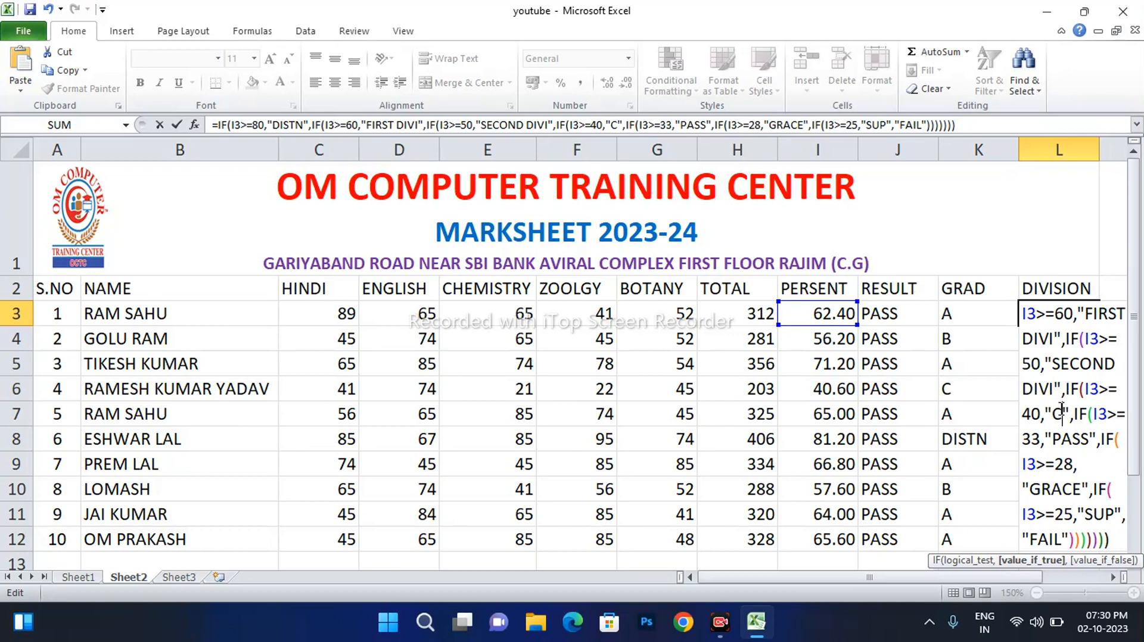
pyautogui.press('BackSpace')
pyautogui.write('THIRD ID')
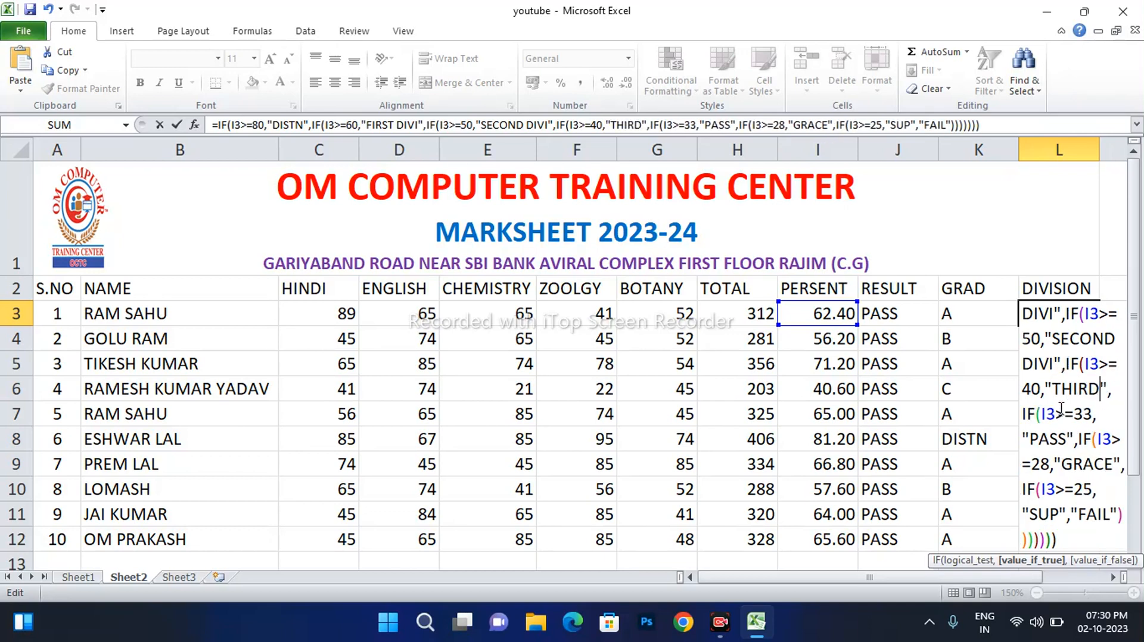
pyautogui.press('BackSpace')
pyautogui.press('BackSpace')
pyautogui.write('VI')
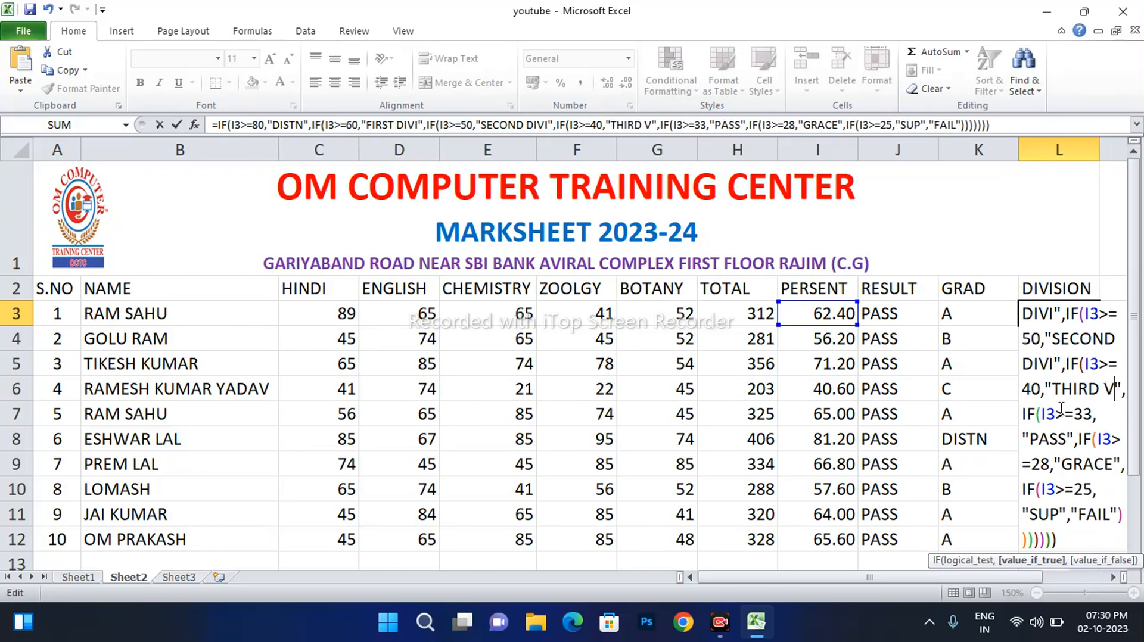
pyautogui.press('BackSpace')
pyautogui.press('BackSpace')
pyautogui.write('DIVI')
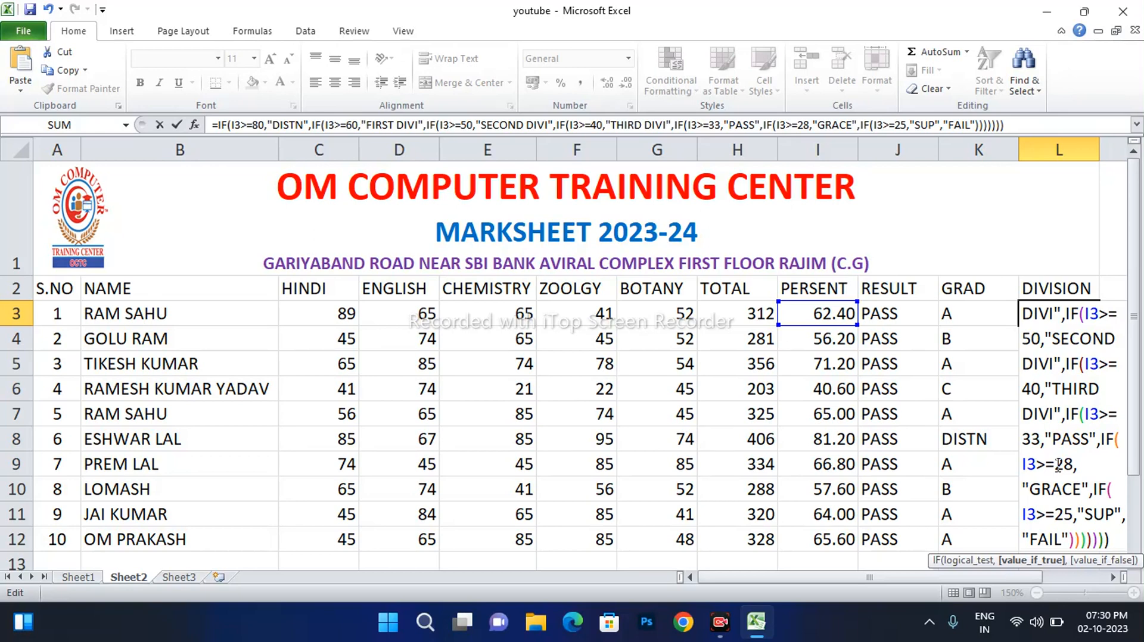
pyautogui.press('Return')
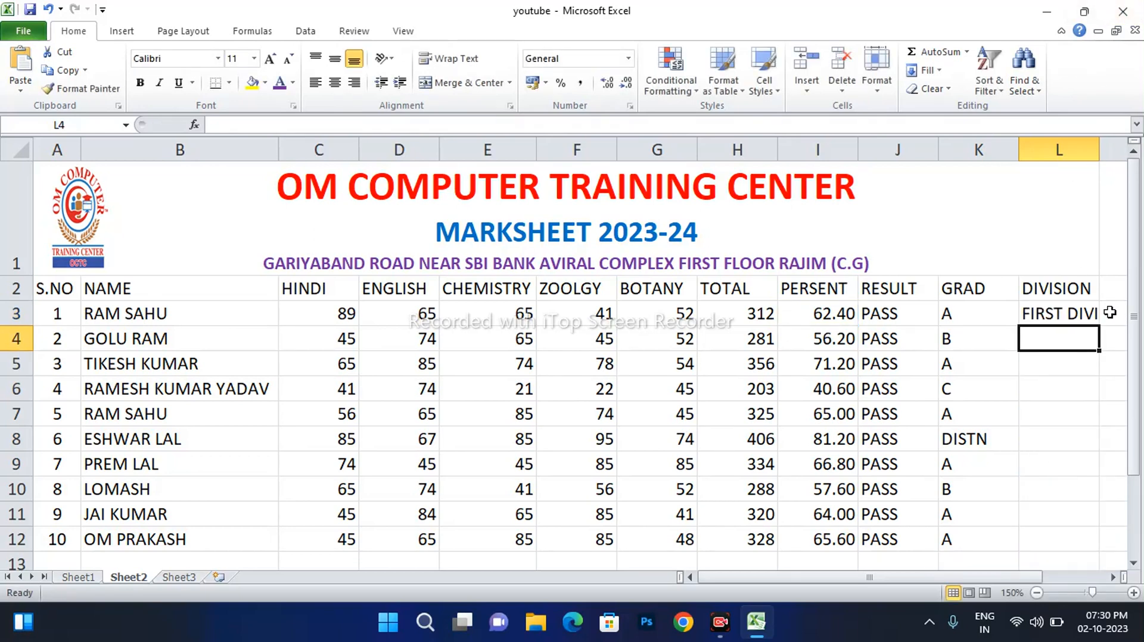
# Fill L3's division formula down to L12 and AutoFit columns K, L, J and C
pyautogui.click(1073, 313)
pyautogui.doubleClick(1098, 325)
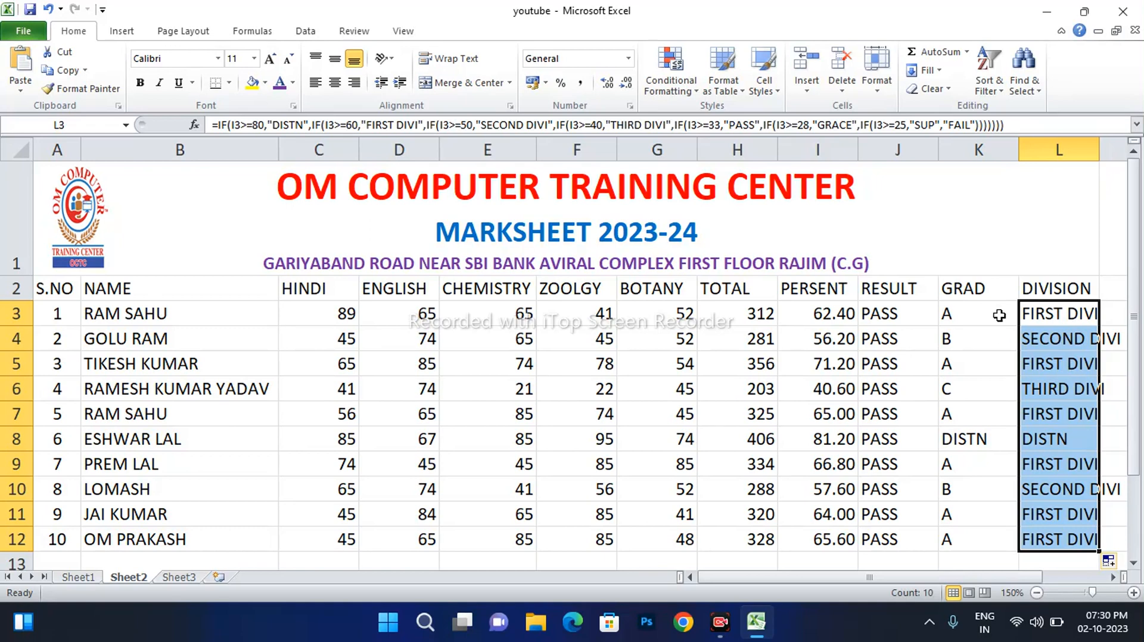
pyautogui.doubleClick(1019, 149)
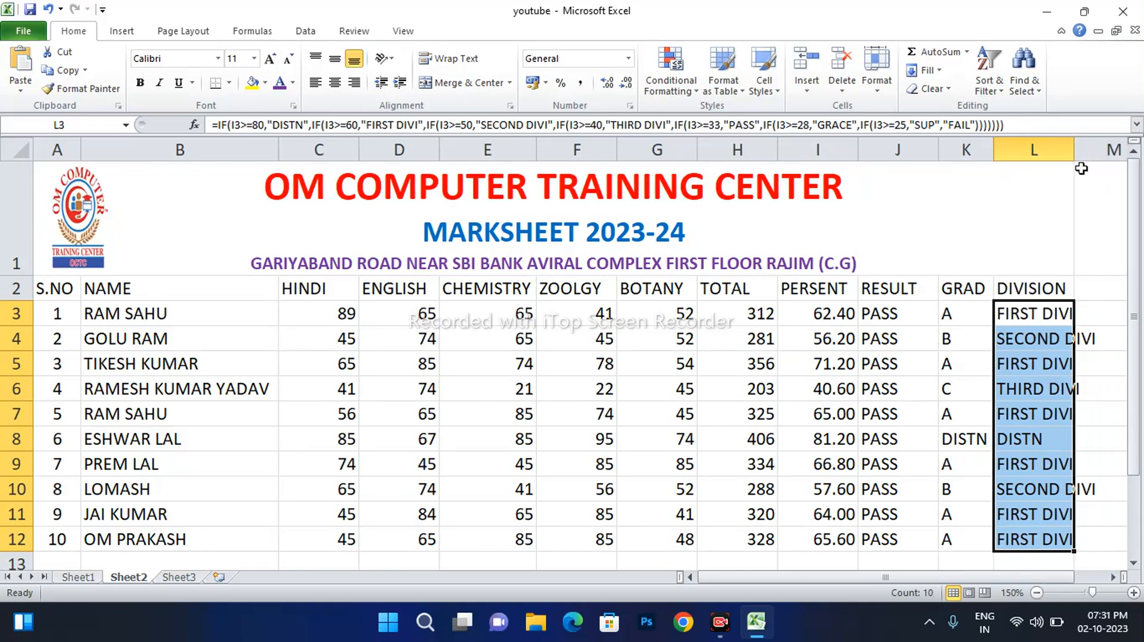
pyautogui.doubleClick(1073, 147)
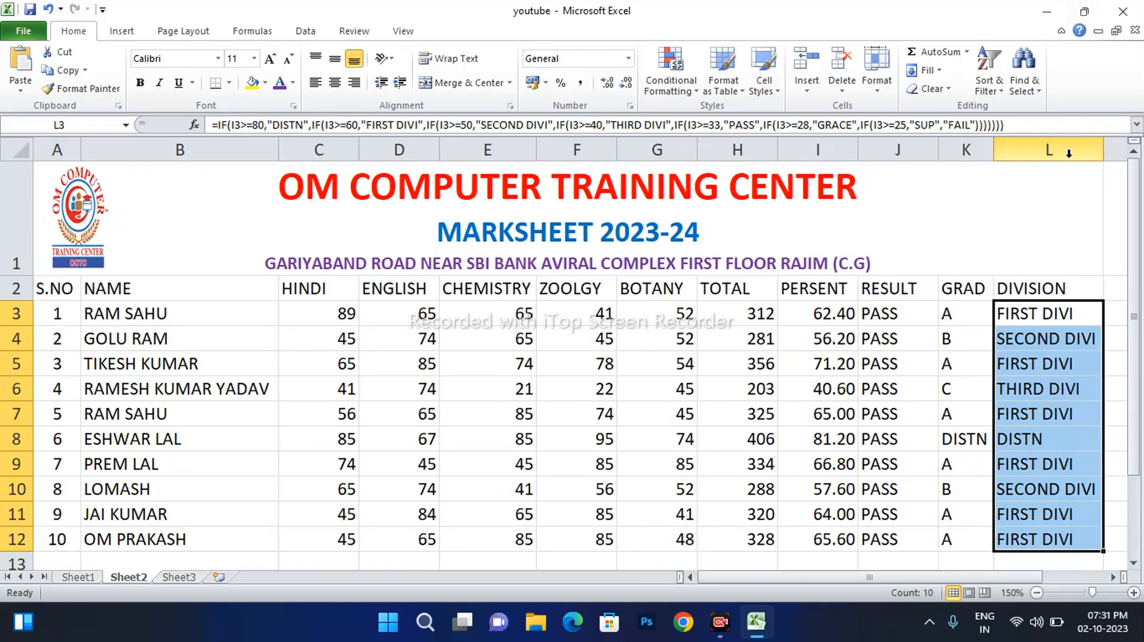
pyautogui.doubleClick(938, 149)
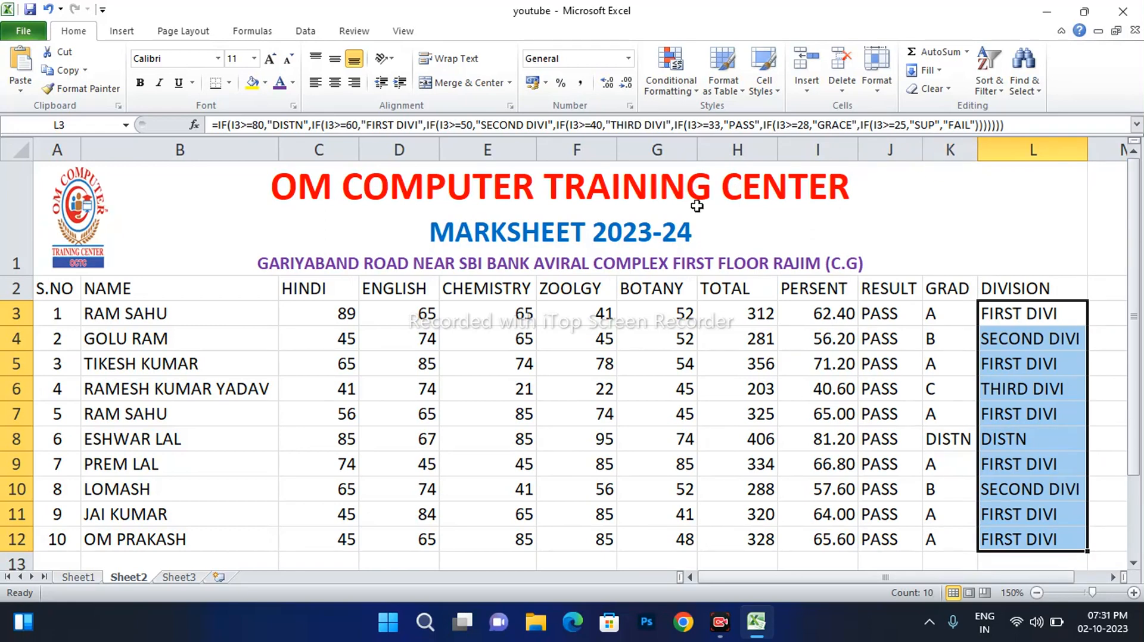
pyautogui.doubleClick(358, 150)
pyautogui.click(733, 368)
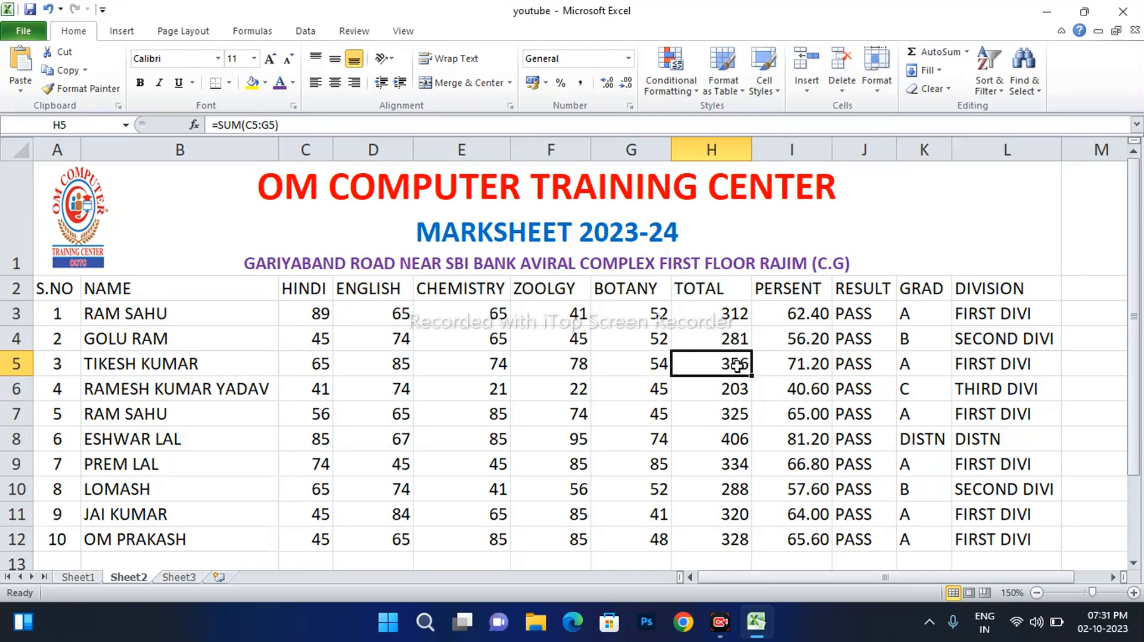
# Make the A2:L2 header row bold with a black fill
pyautogui.click(49, 288)
pyautogui.moveTo(184, 289); pyautogui.dragTo(1025, 289)
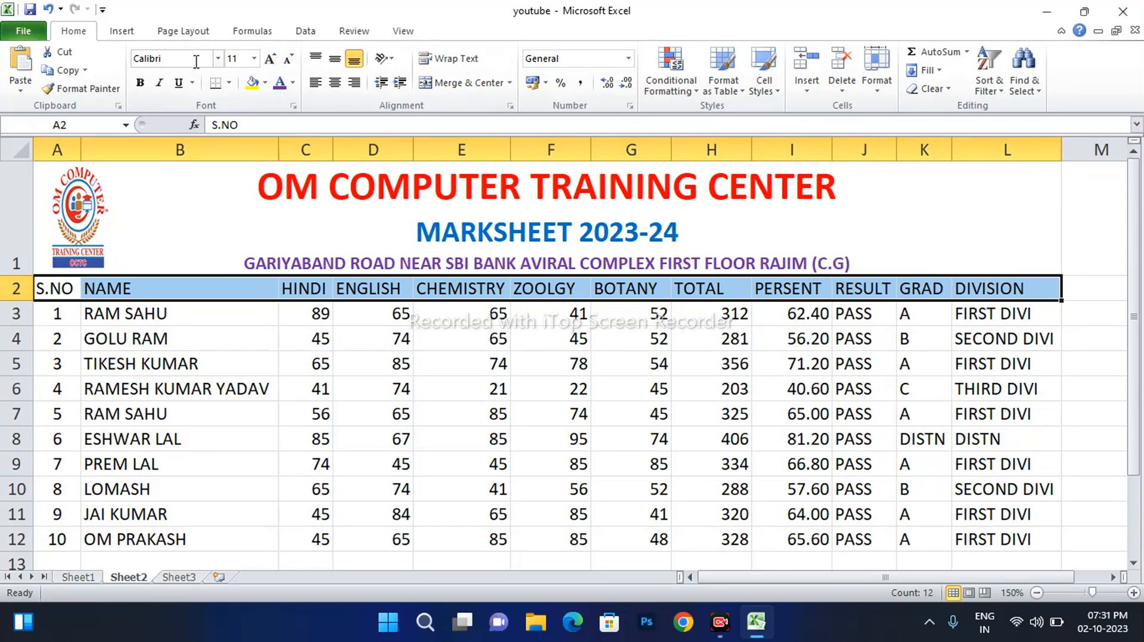
pyautogui.click(140, 82)
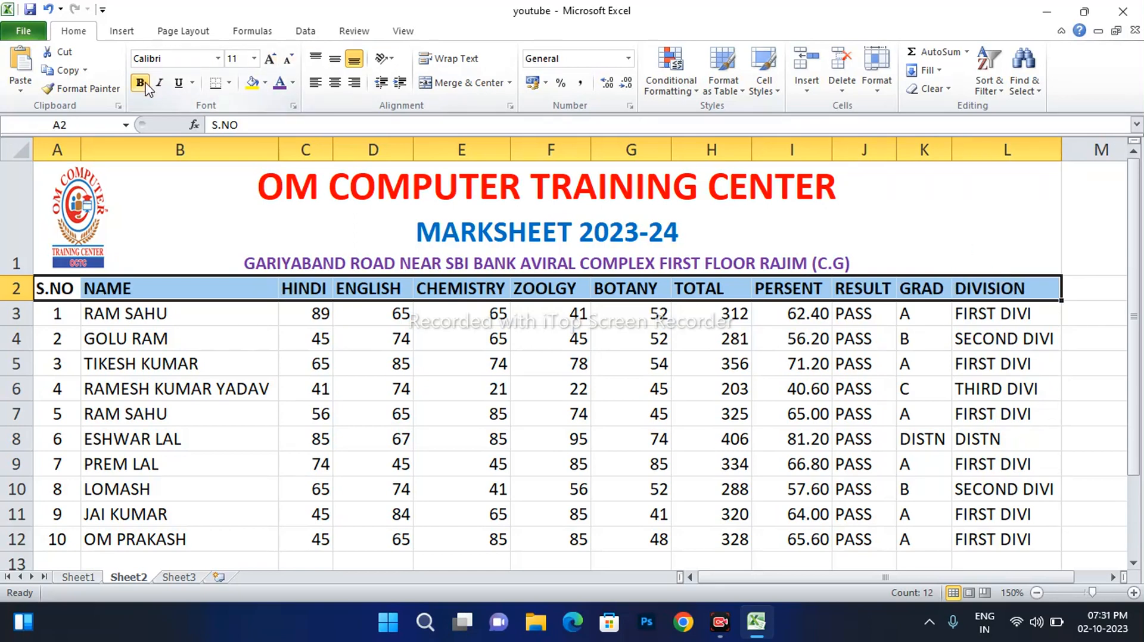
pyautogui.click(265, 83)
pyautogui.click(265, 116)
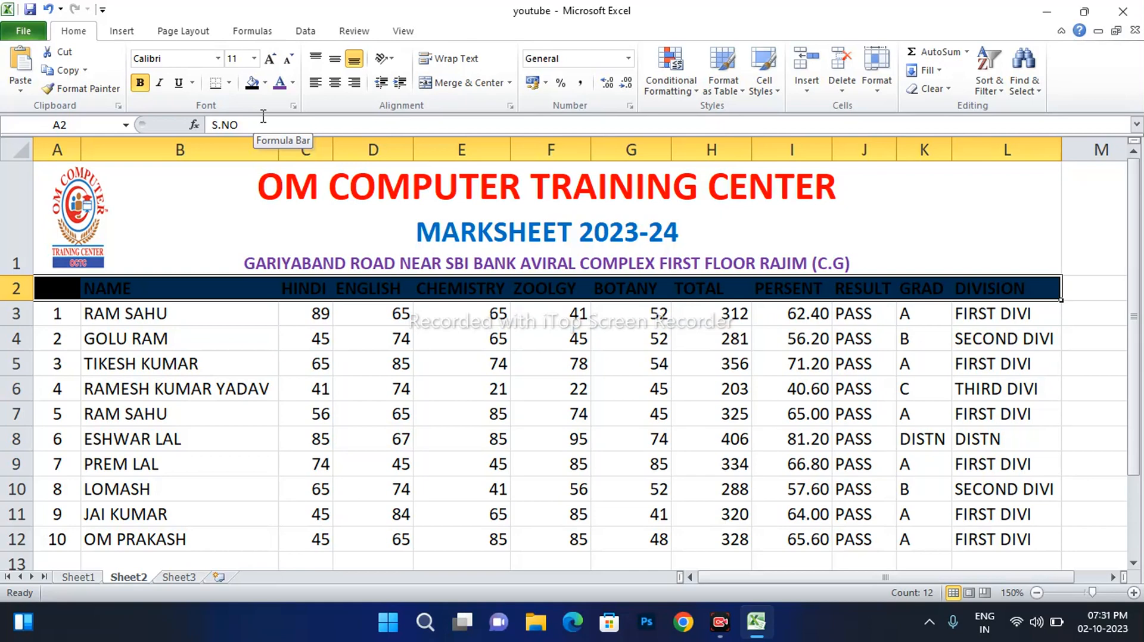
# Give the header white text, centred both ways, in a slightly taller row
pyautogui.click(292, 83)
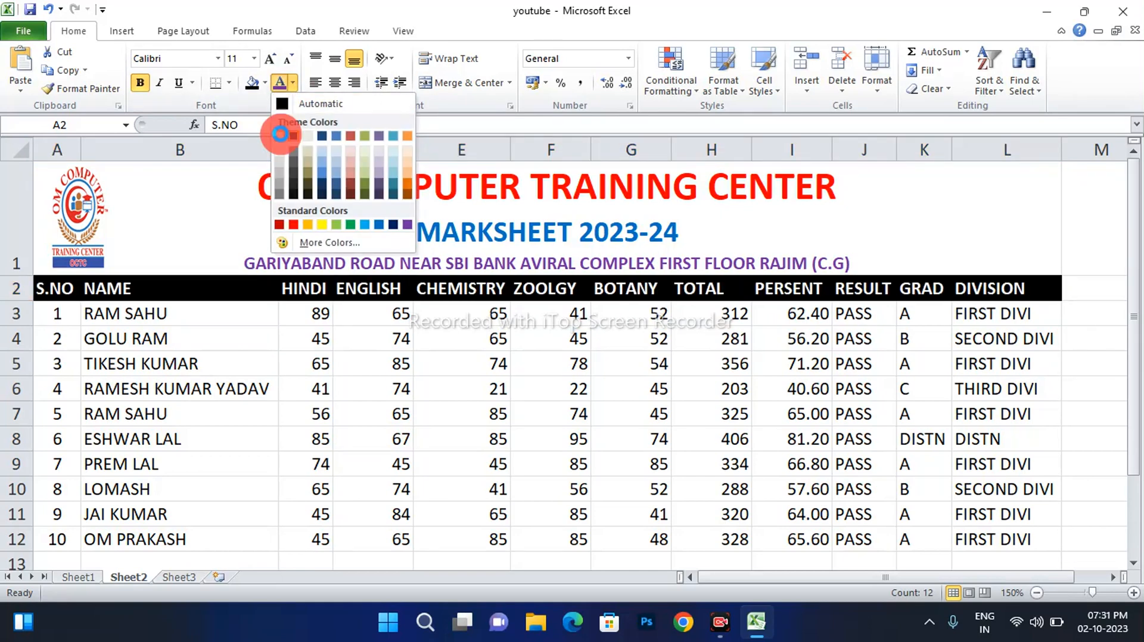
pyautogui.click(279, 136)
pyautogui.click(336, 83)
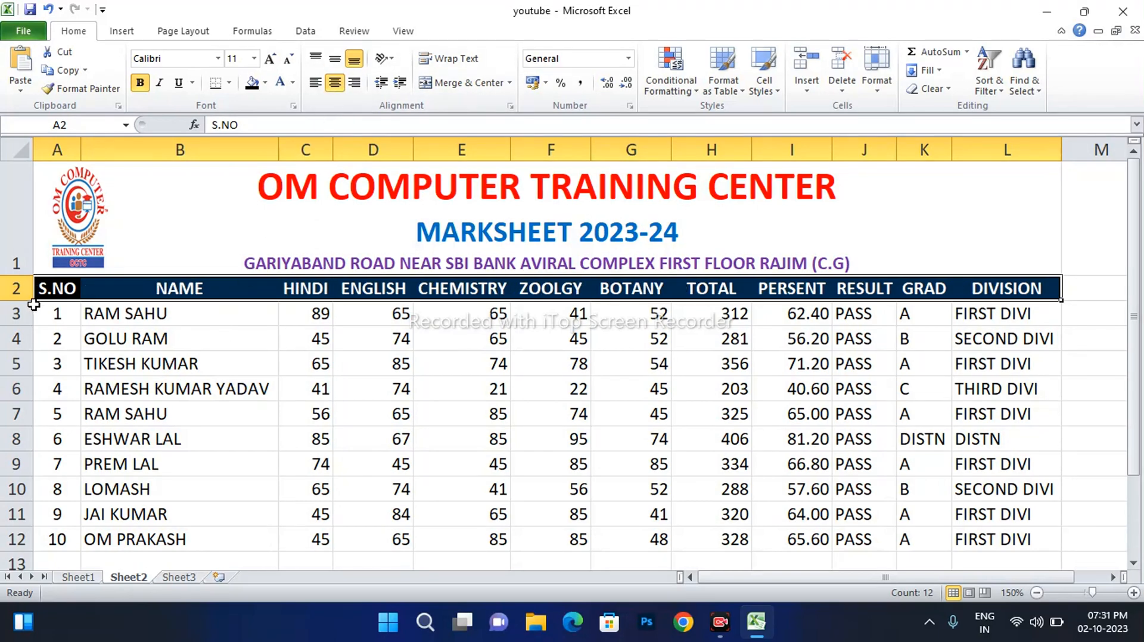
pyautogui.moveTo(27, 301); pyautogui.dragTo(27, 313)
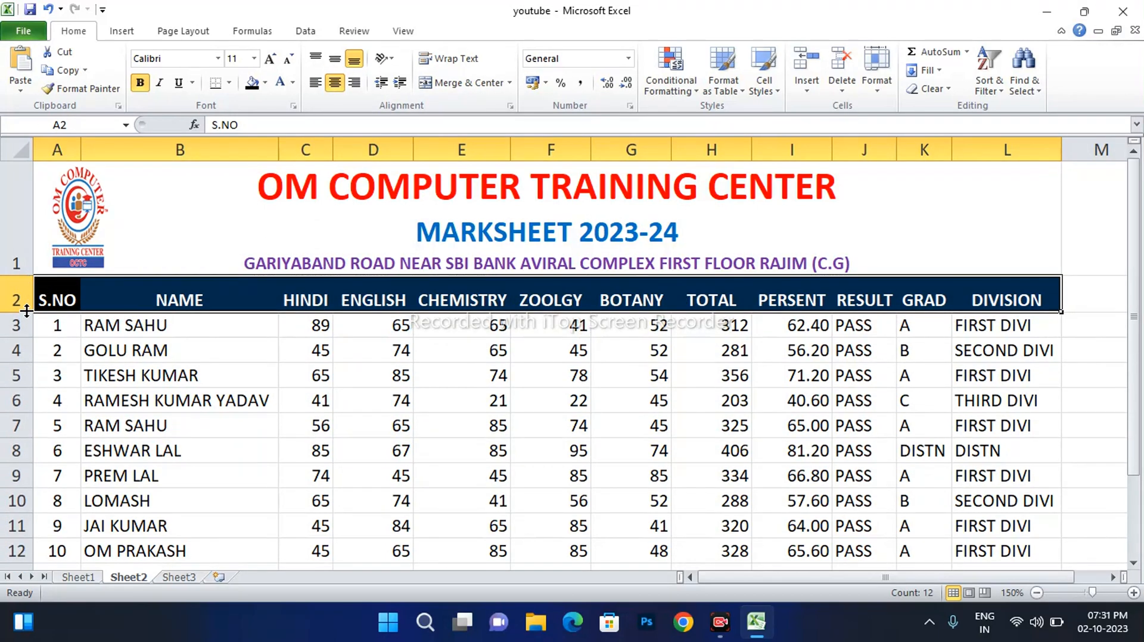
pyautogui.click(335, 58)
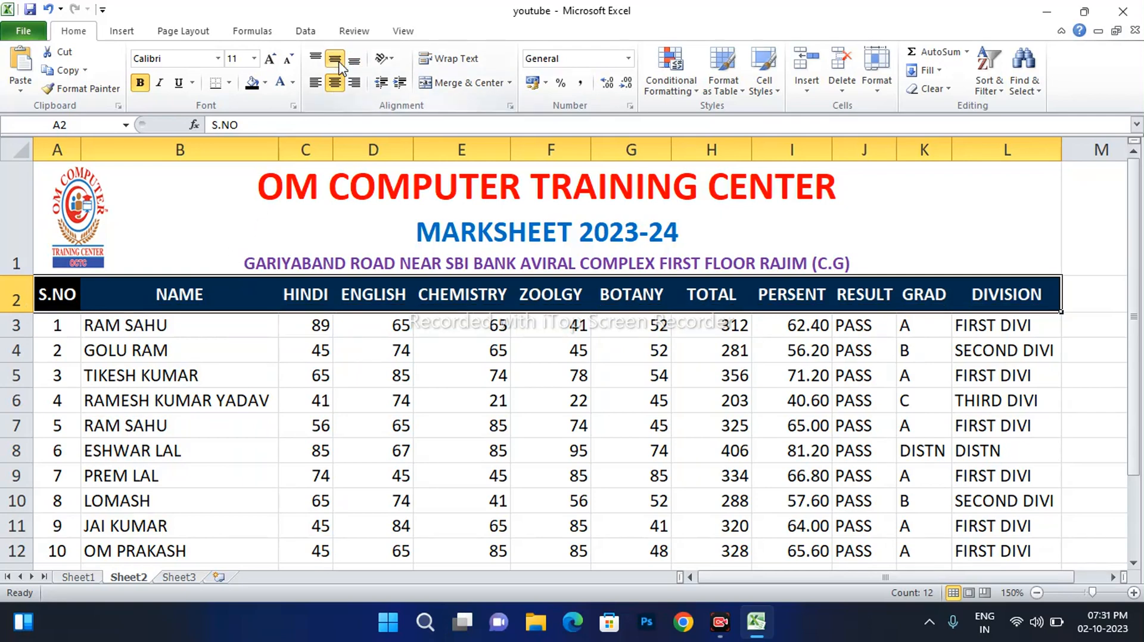
pyautogui.click(340, 324)
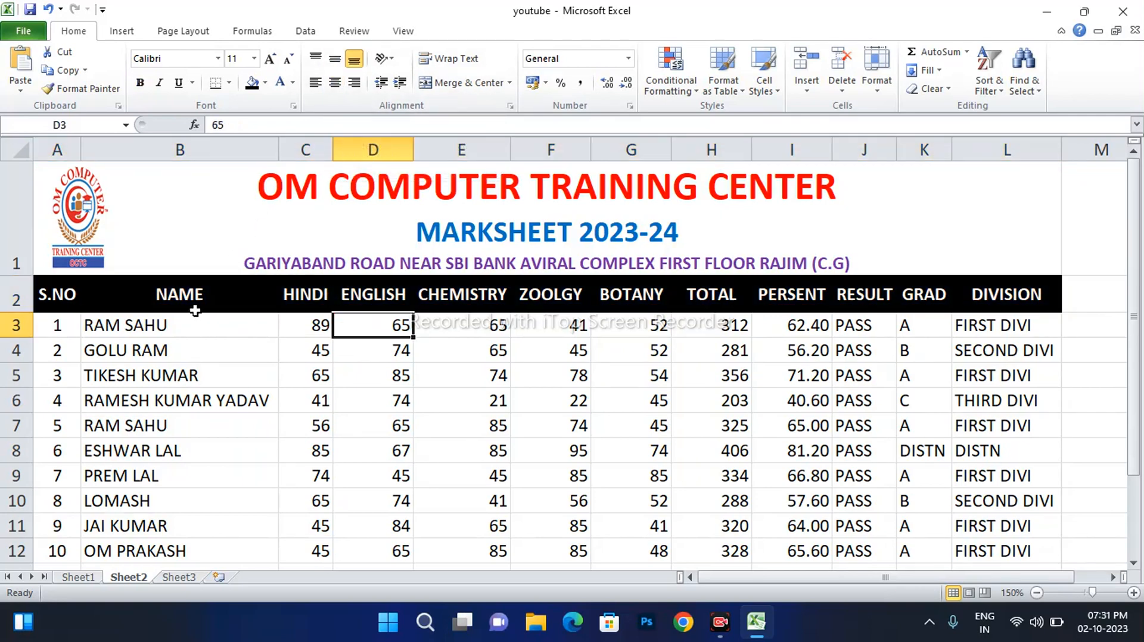
# Apply All Borders to the student data in A3:L12
pyautogui.moveTo(62, 326); pyautogui.dragTo(1020, 554)
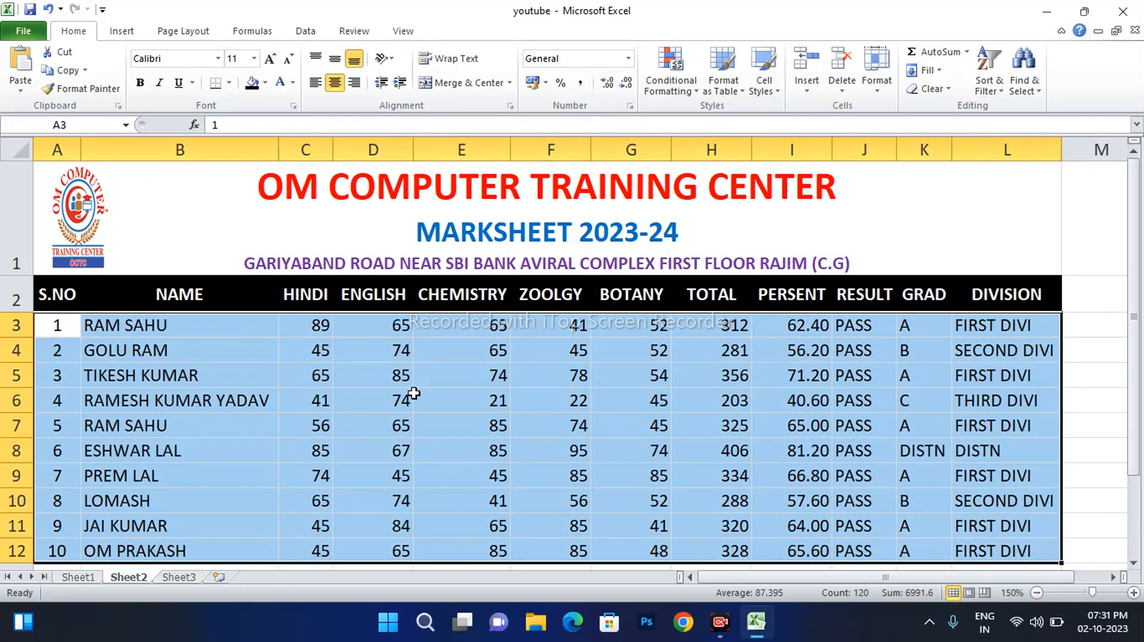
pyautogui.click(230, 83)
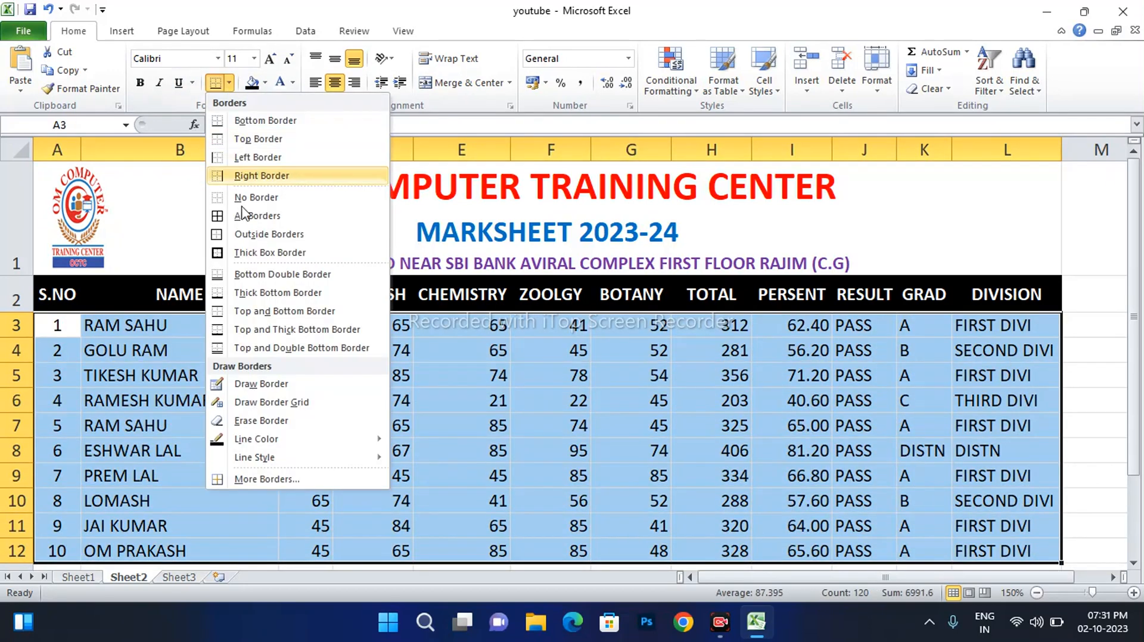
pyautogui.click(257, 217)
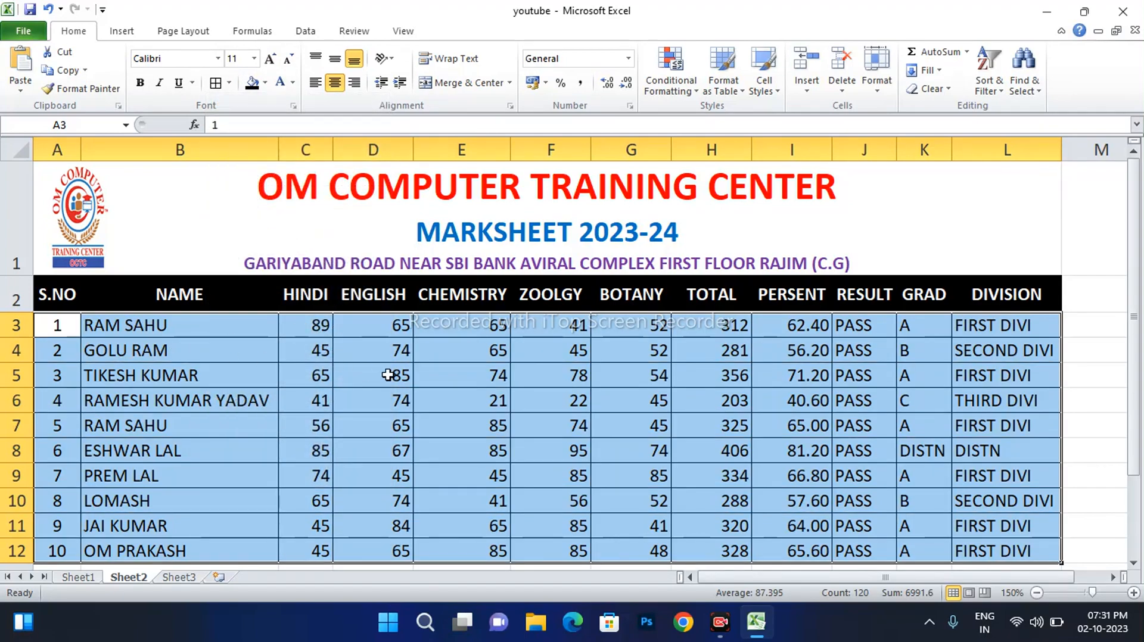
pyautogui.click(529, 368)
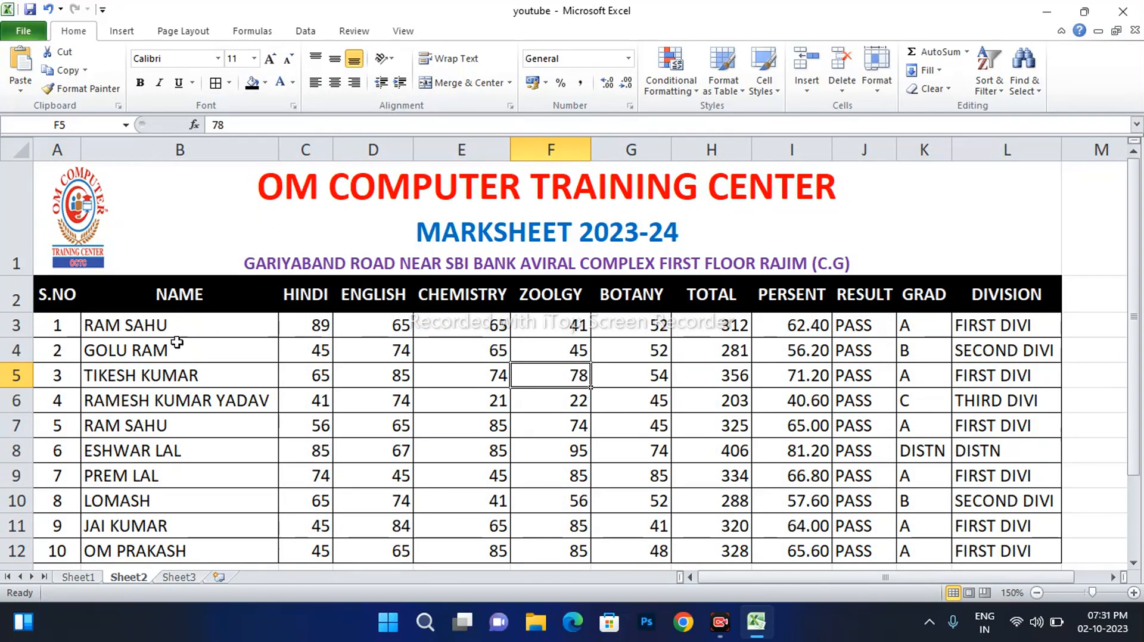
# Set rows 3 to 12 to a row height of 20
pyautogui.moveTo(53, 325); pyautogui.dragTo(1035, 560)
pyautogui.click(876, 83)
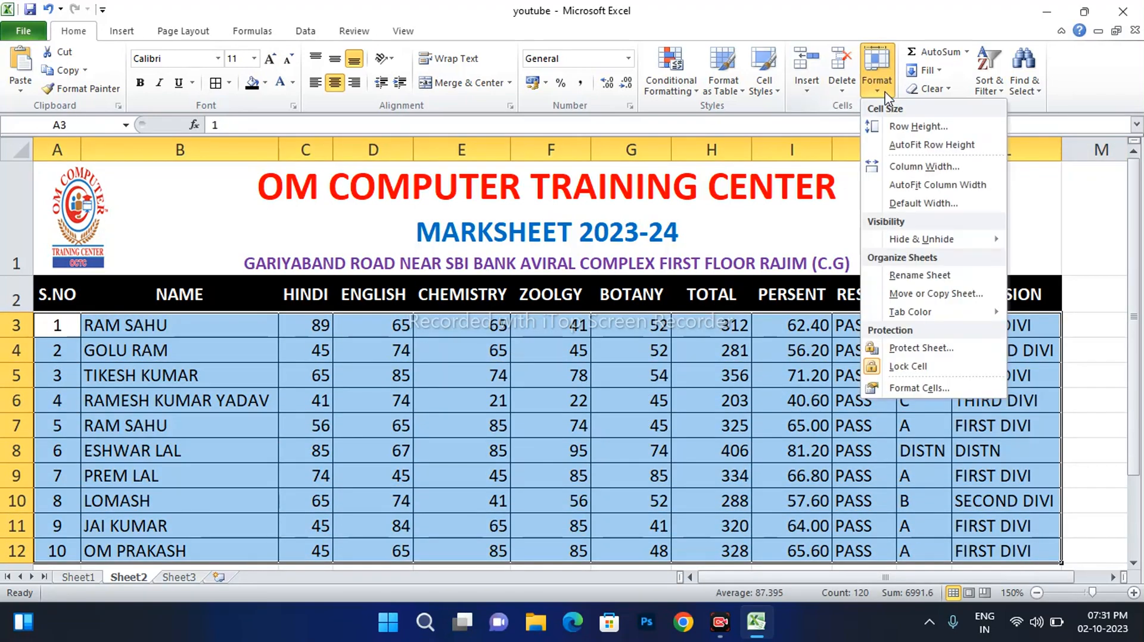
pyautogui.click(918, 127)
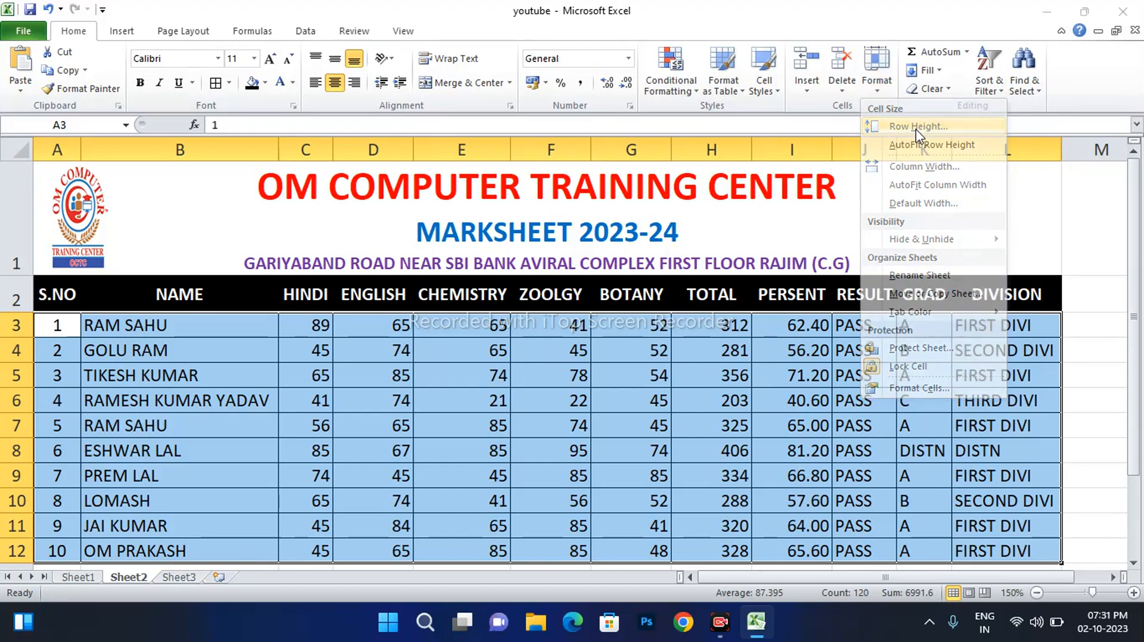
pyautogui.moveTo(410, 388); pyautogui.dragTo(718, 197)
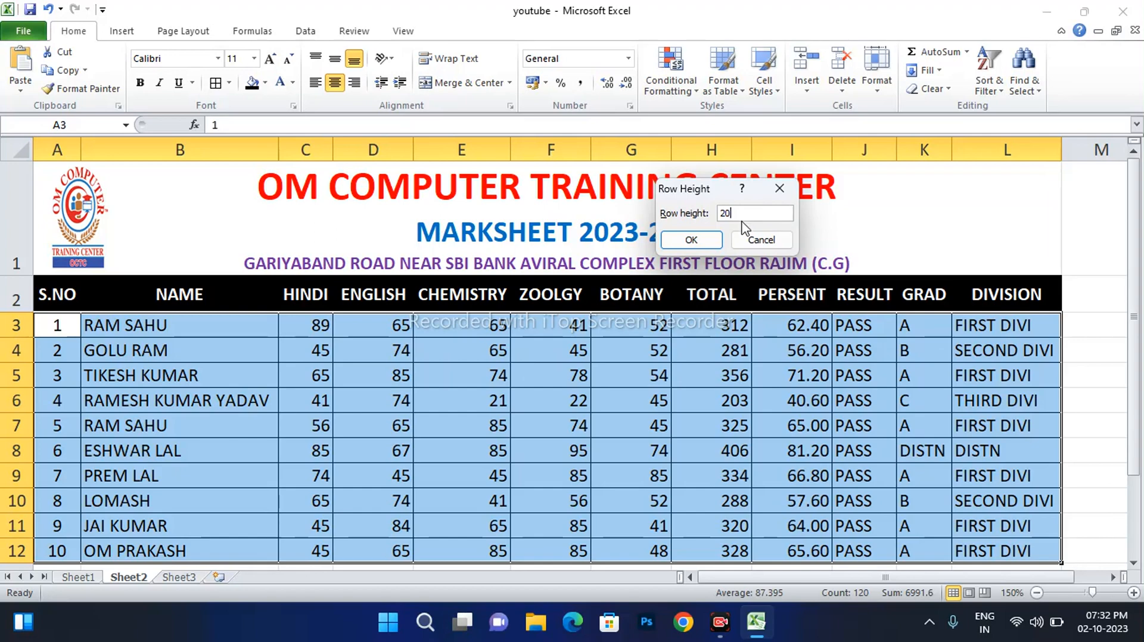
pyautogui.write('20')
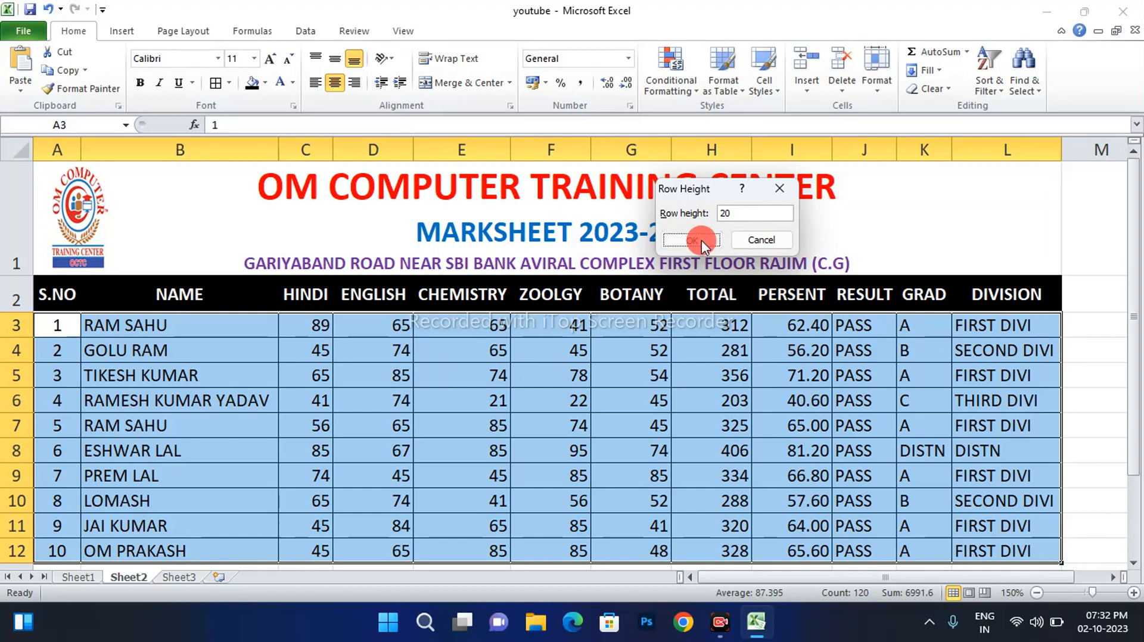
pyautogui.click(690, 240)
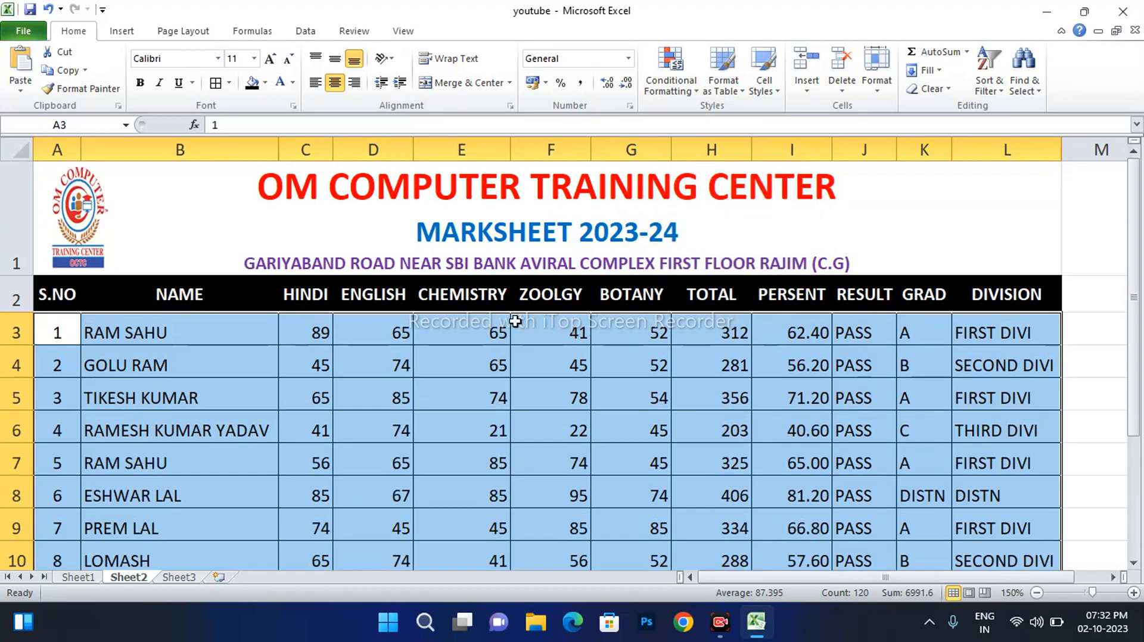
# Middle-align the data rows and centre the subject marks in C3:G12
pyautogui.click(336, 63)
pyautogui.click(455, 321)
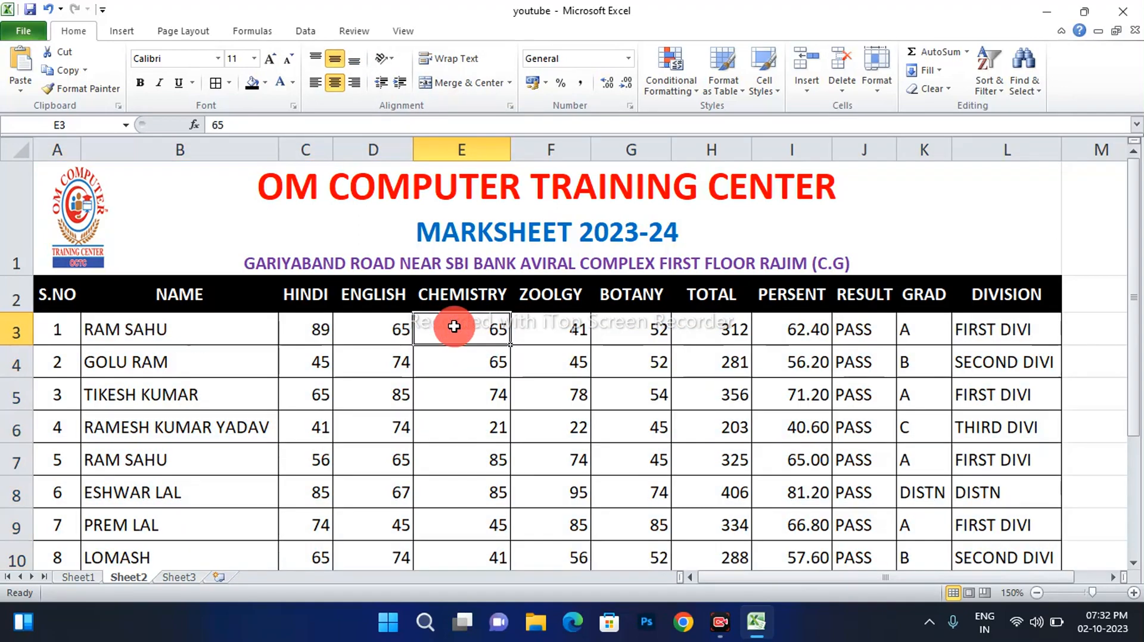
pyautogui.moveTo(326, 323); pyautogui.dragTo(645, 501)
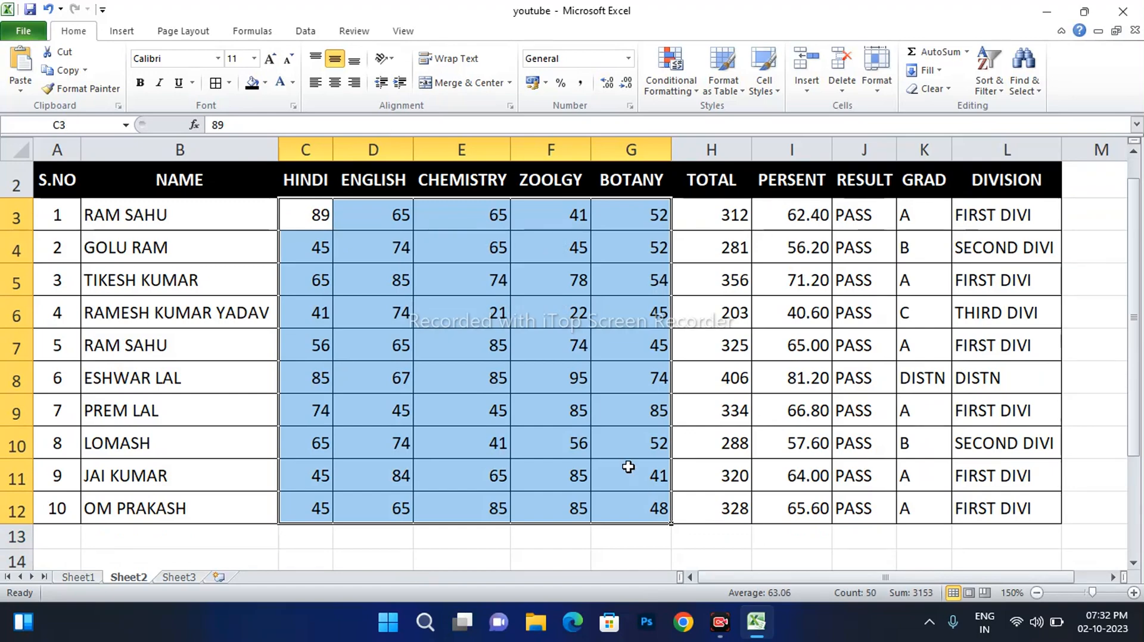
pyautogui.click(335, 82)
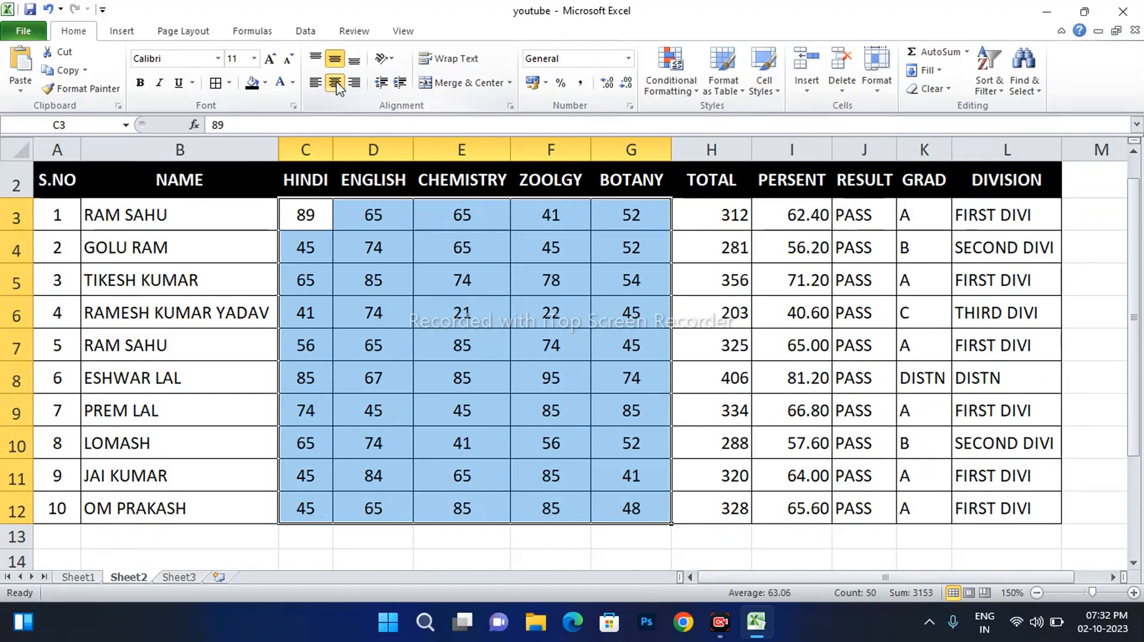
pyautogui.click(676, 217)
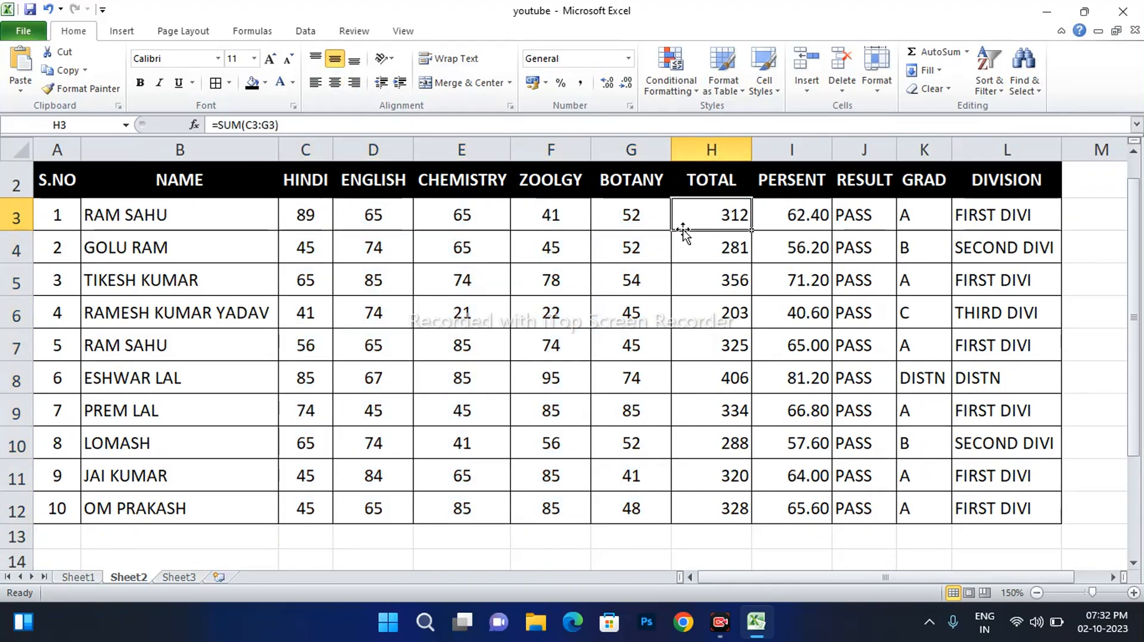
pyautogui.scroll(1, 714, 250)
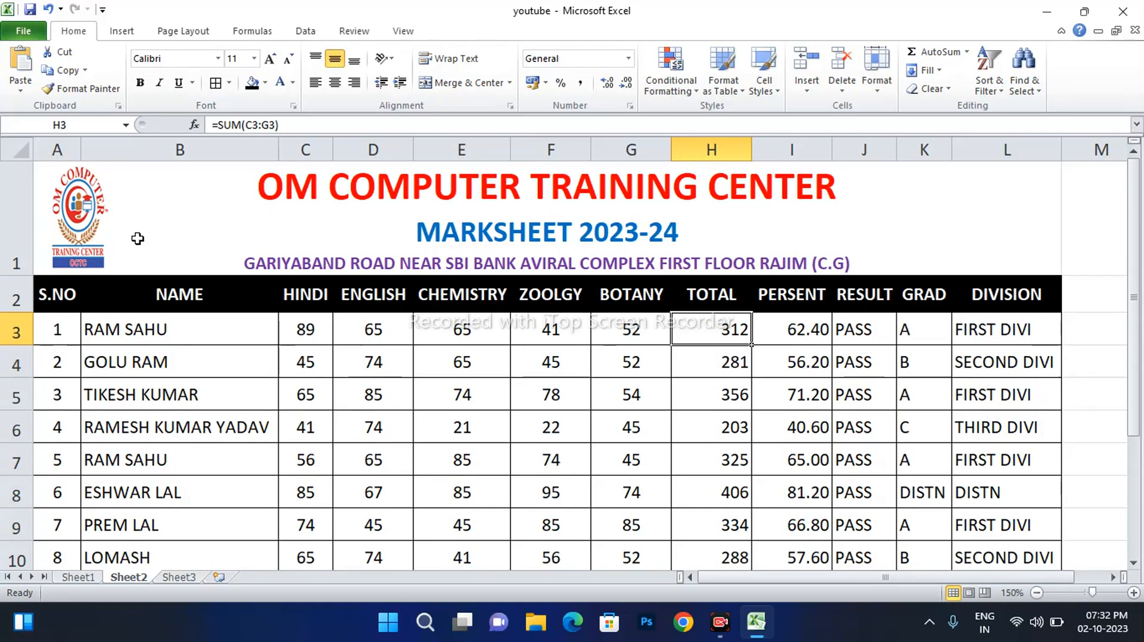
# Stretch the logo picture slightly wider
pyautogui.click(102, 209)
pyautogui.moveTo(113, 217)
pyautogui.mouseDown()
pyautogui.moveTo(140, 217)
pyautogui.moveTo(117, 219)
pyautogui.mouseUp()
pyautogui.click(554, 364)
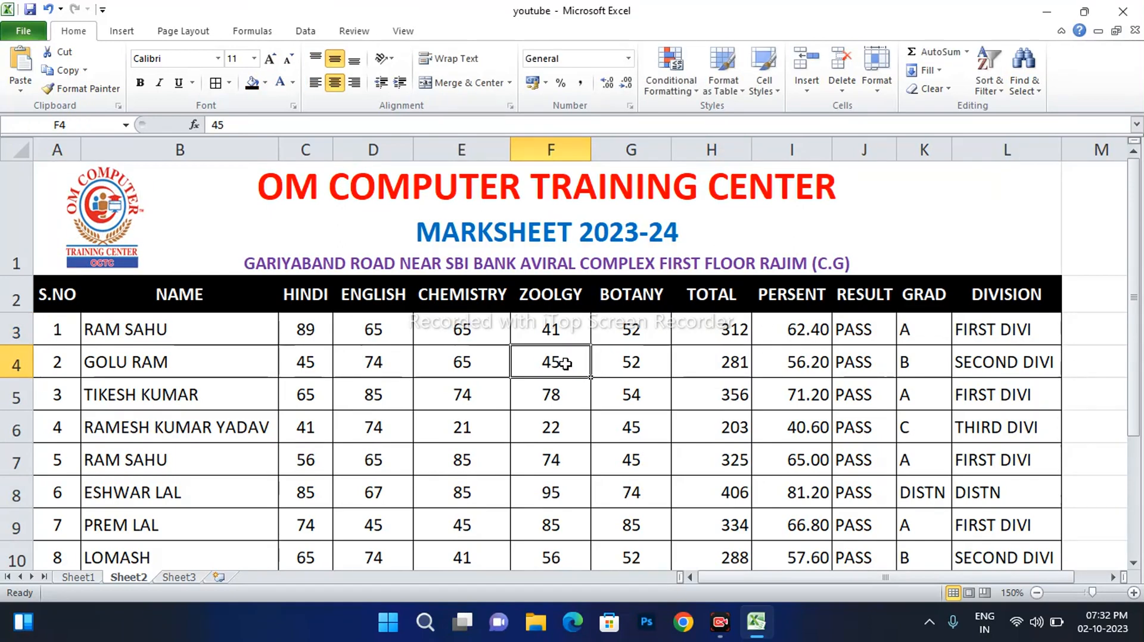
pyautogui.click(822, 340)
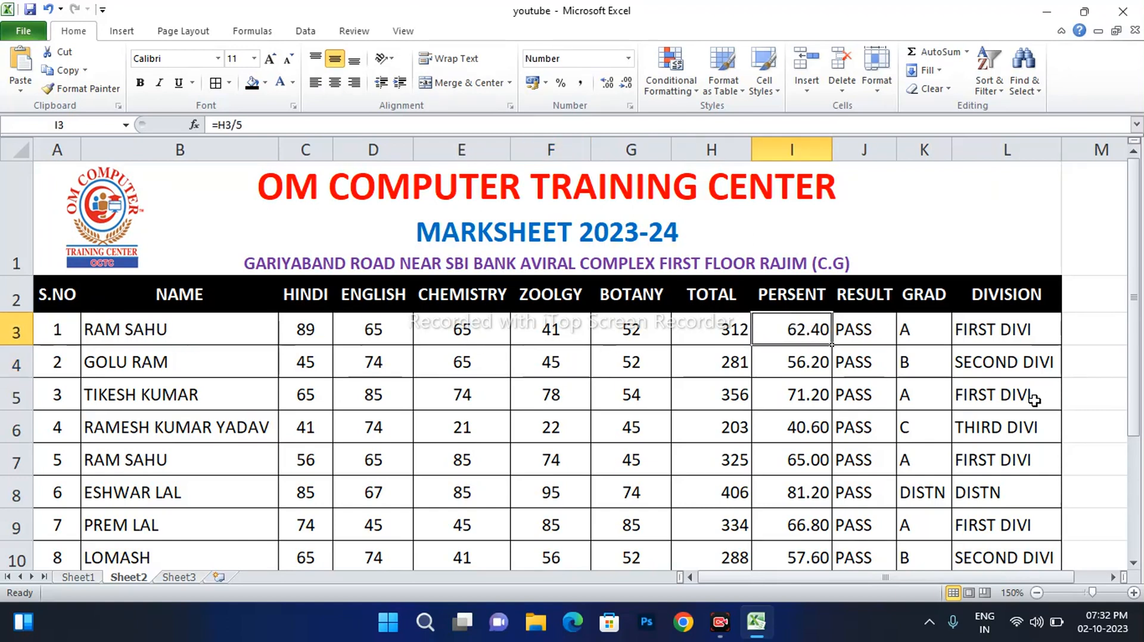
pyautogui.doubleClick(719, 328)
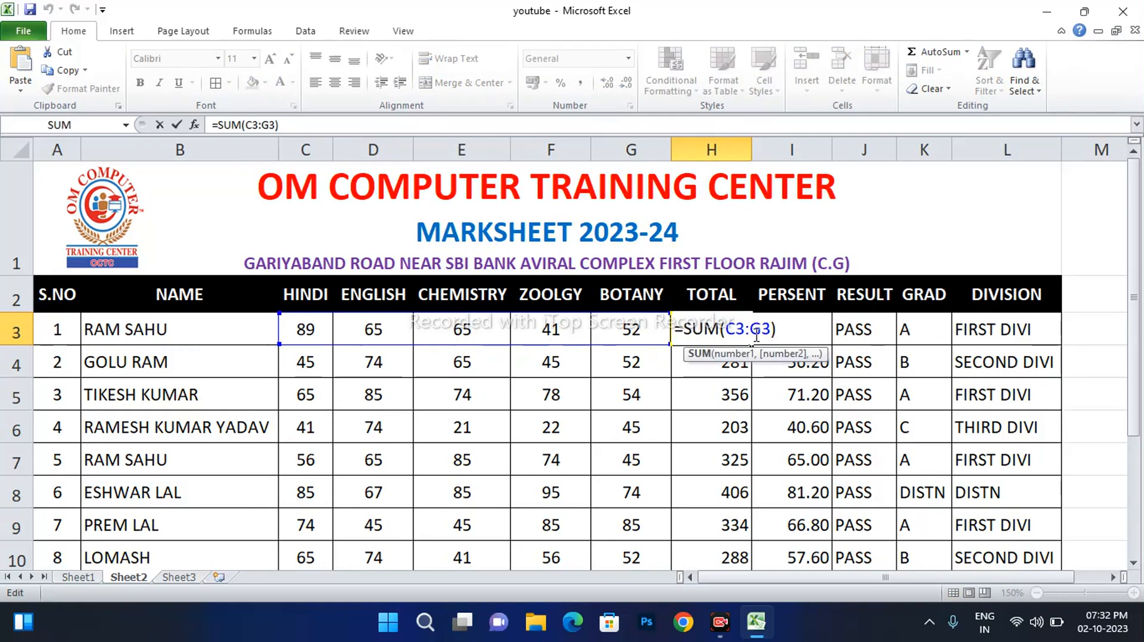
pyautogui.press('Return')
pyautogui.click(803, 333)
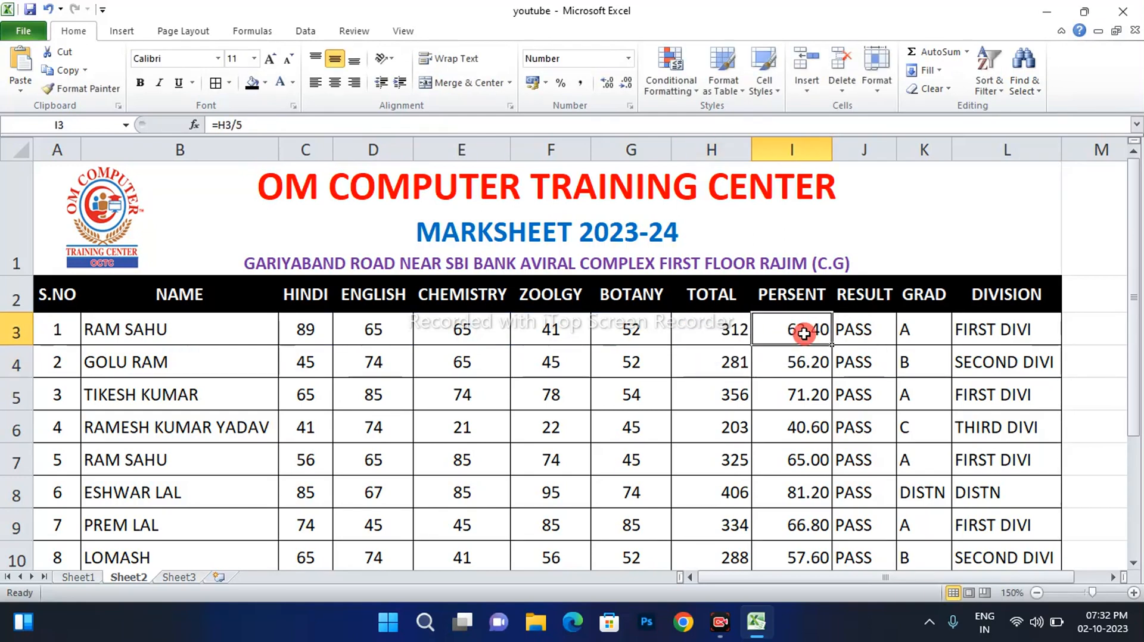
pyautogui.doubleClick(804, 334)
pyautogui.press('Return')
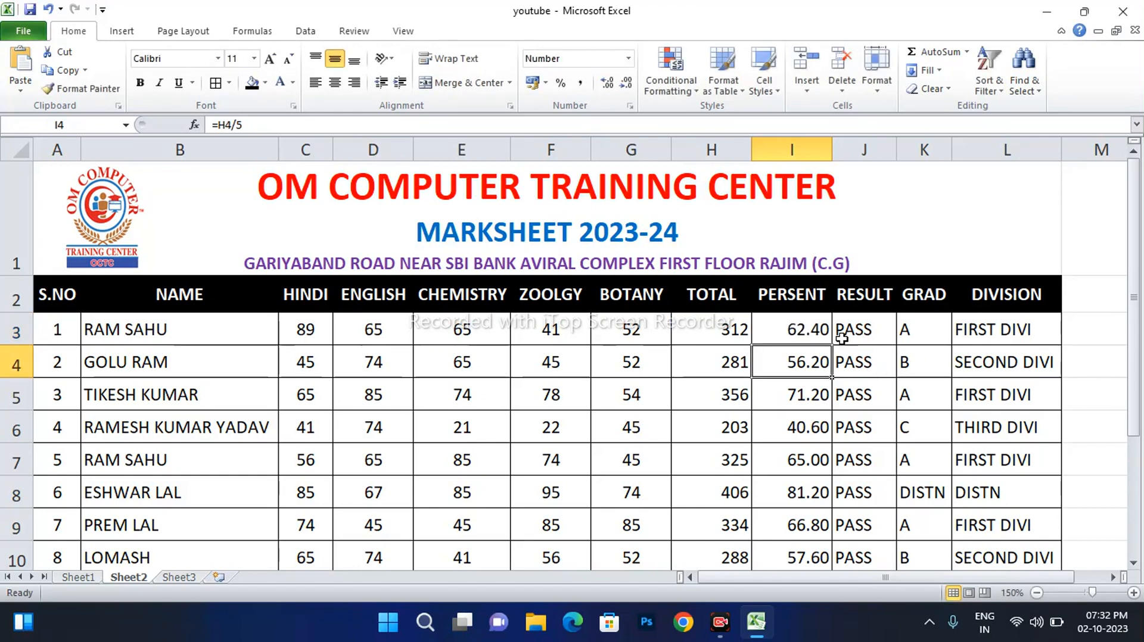
pyautogui.click(870, 328)
pyautogui.doubleClick(870, 331)
pyautogui.press('Return')
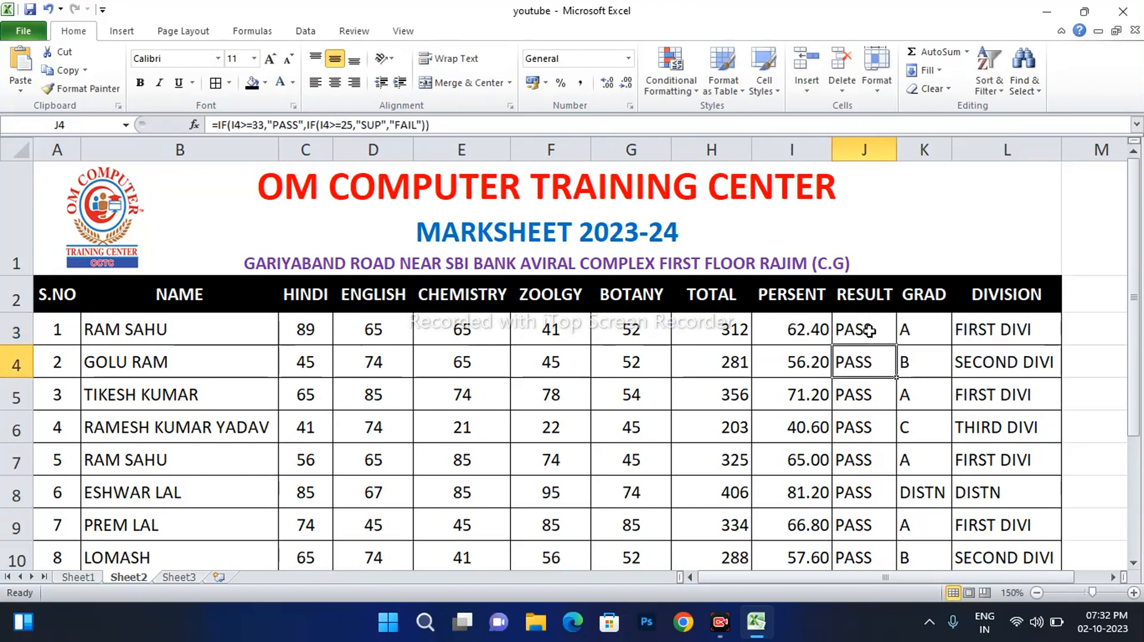
pyautogui.click(879, 327)
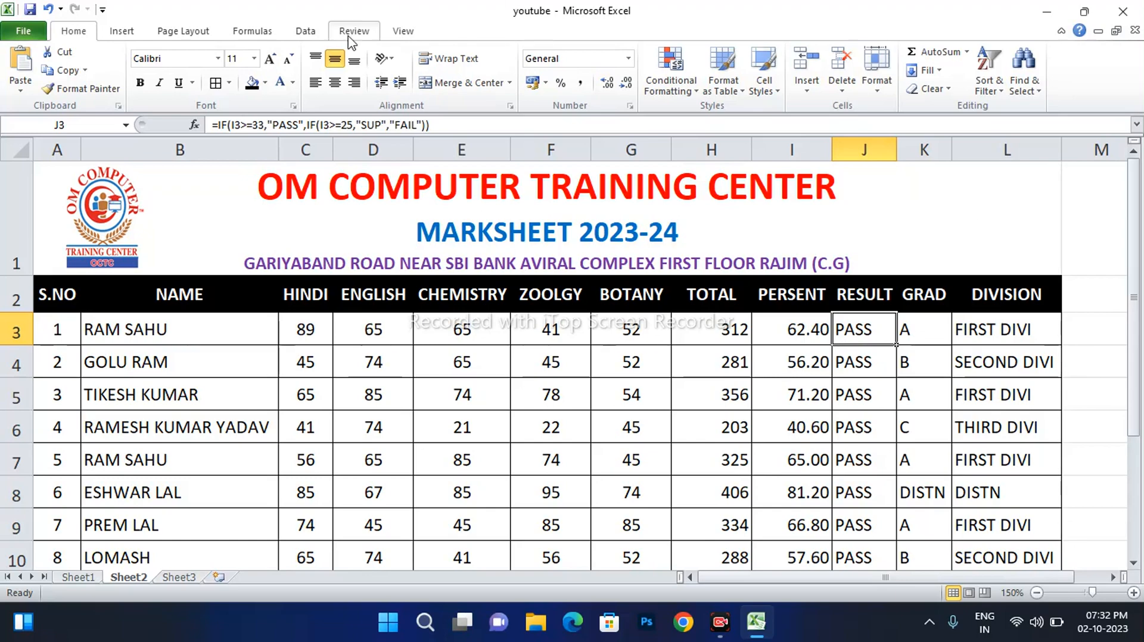
pyautogui.click(795, 328)
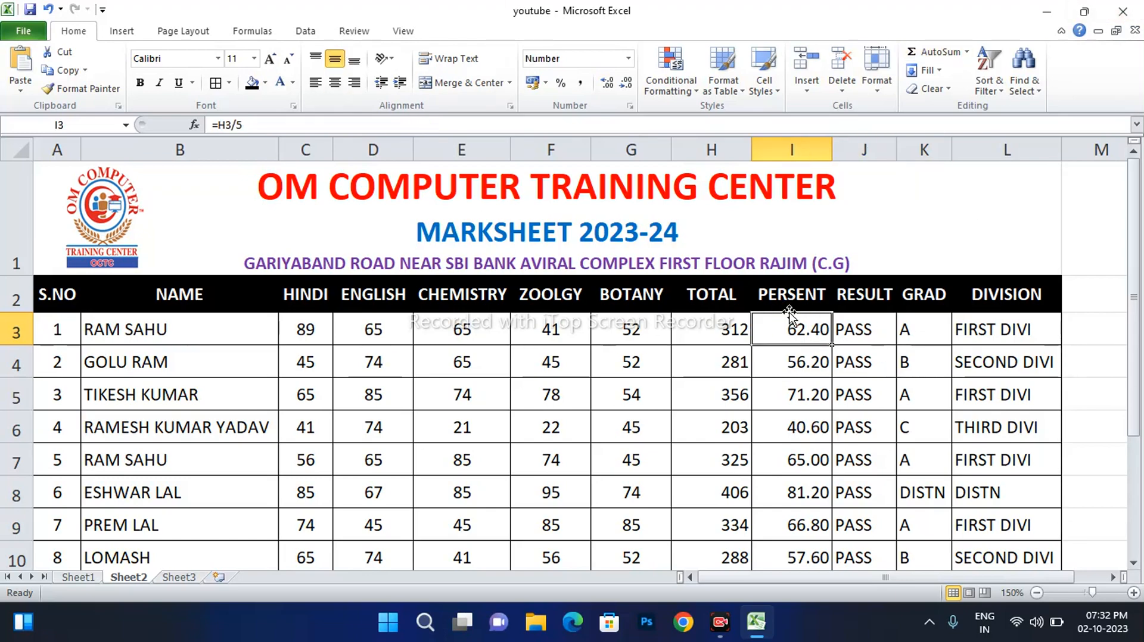
# Turn on Show Formulas to review the marksheet's formulas, then switch back to values
pyautogui.click(252, 33)
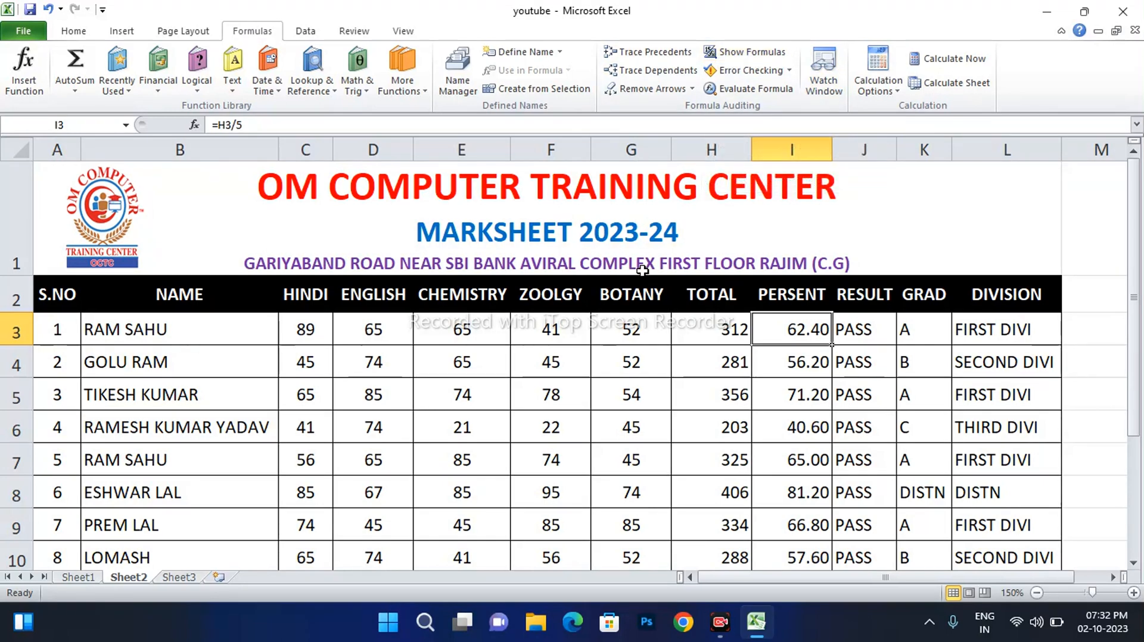
pyautogui.click(767, 53)
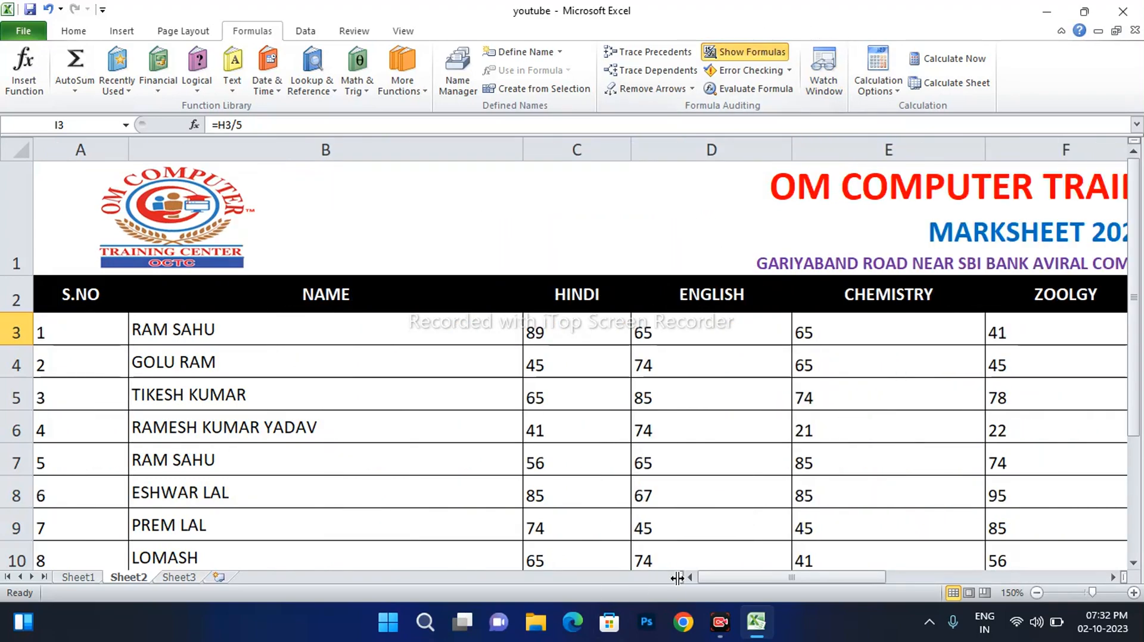
pyautogui.moveTo(800, 581)
pyautogui.mouseDown()
pyautogui.moveTo(1002, 579)
pyautogui.moveTo(792, 578)
pyautogui.mouseUp()
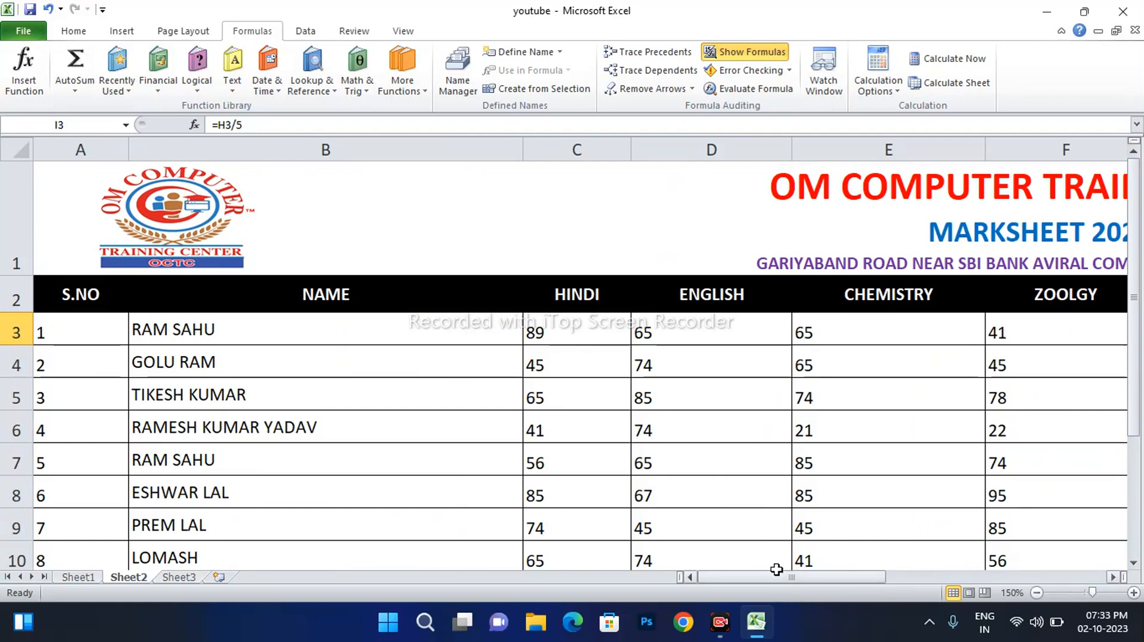
pyautogui.click(743, 54)
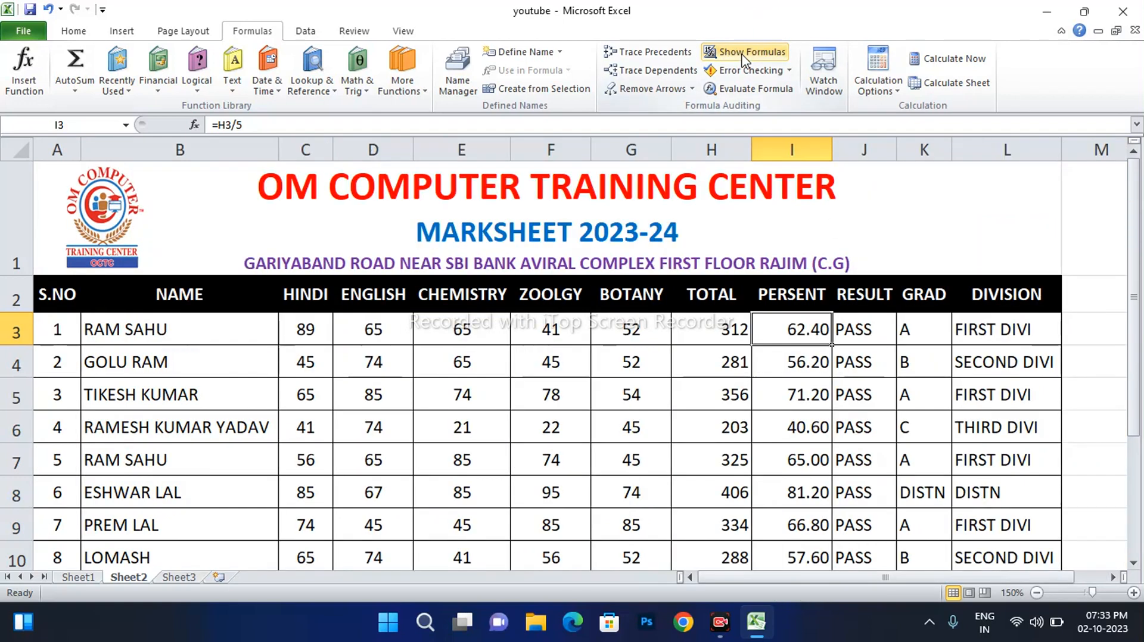
pyautogui.click(655, 352)
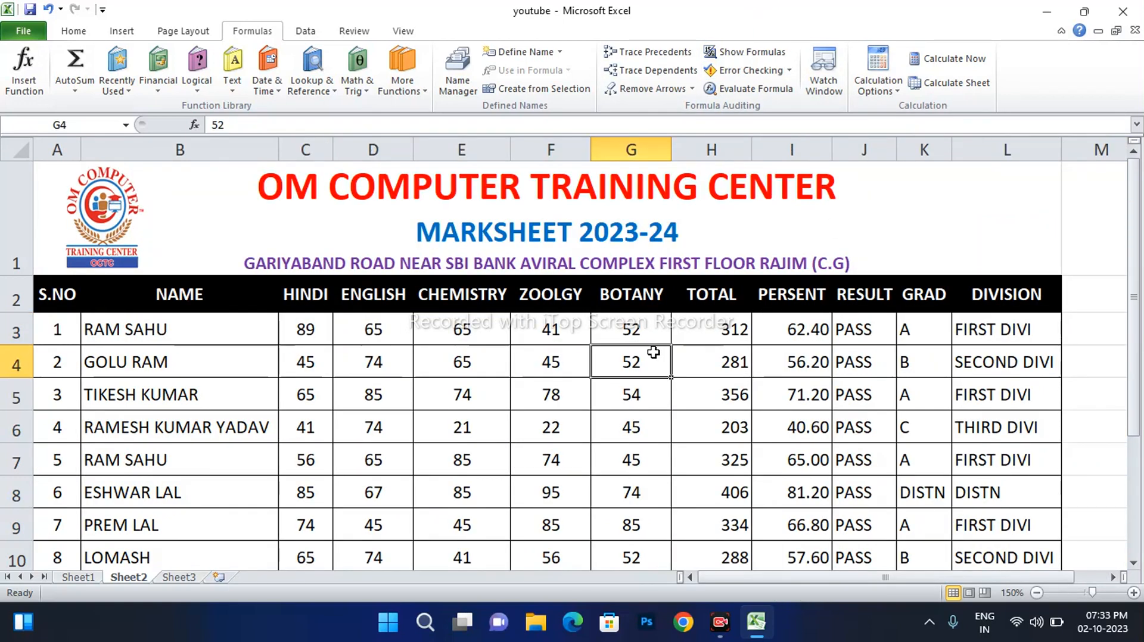